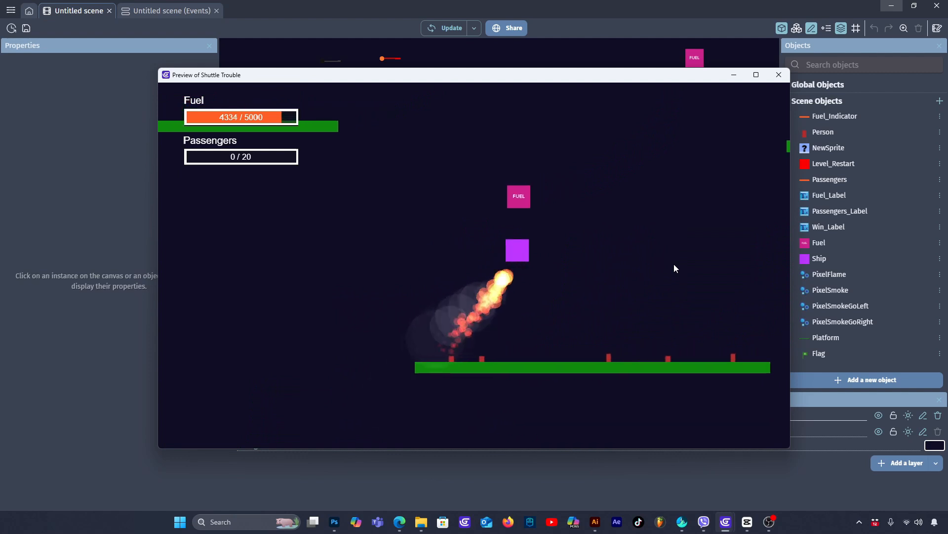
- Play the Shuttle Trouble preview, landing the ship on the platform and collecting the people standing along it
{"action": "key", "text": "Left"}
{"action": "key", "text": "Up"}
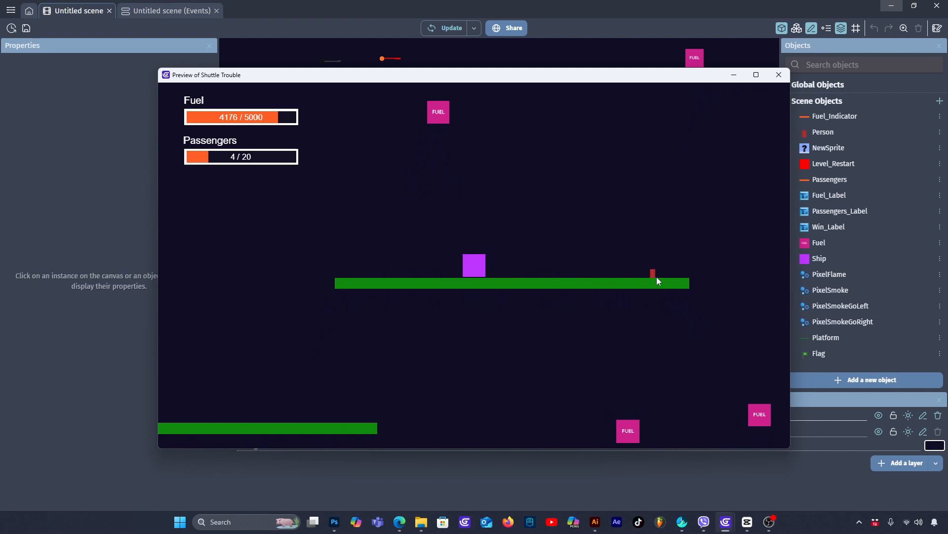
{"action": "key", "text": "Up"}
{"action": "key", "text": "Right"}
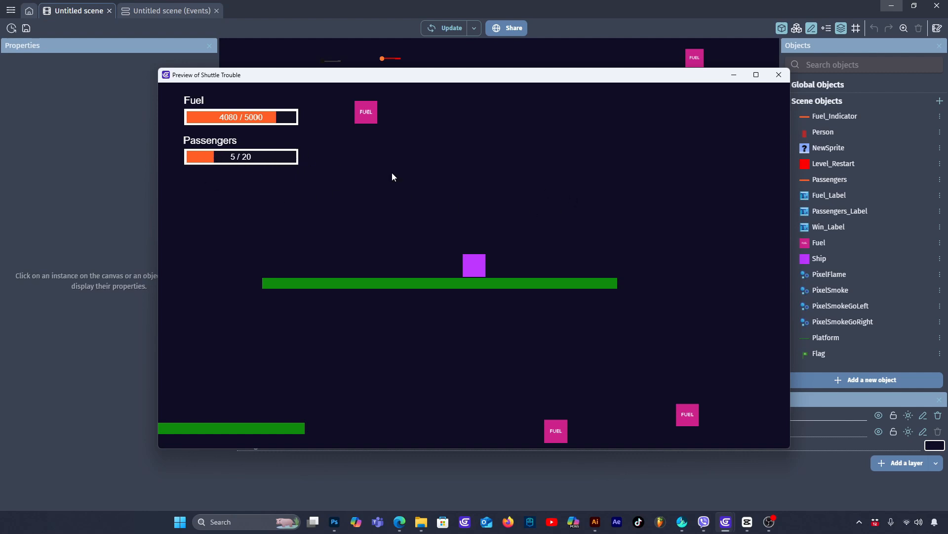
- Fly the ship up from the platform to collect the fuel pickup, then land it back on the platform
{"action": "key", "text": "w"}
{"action": "key", "text": "a"}
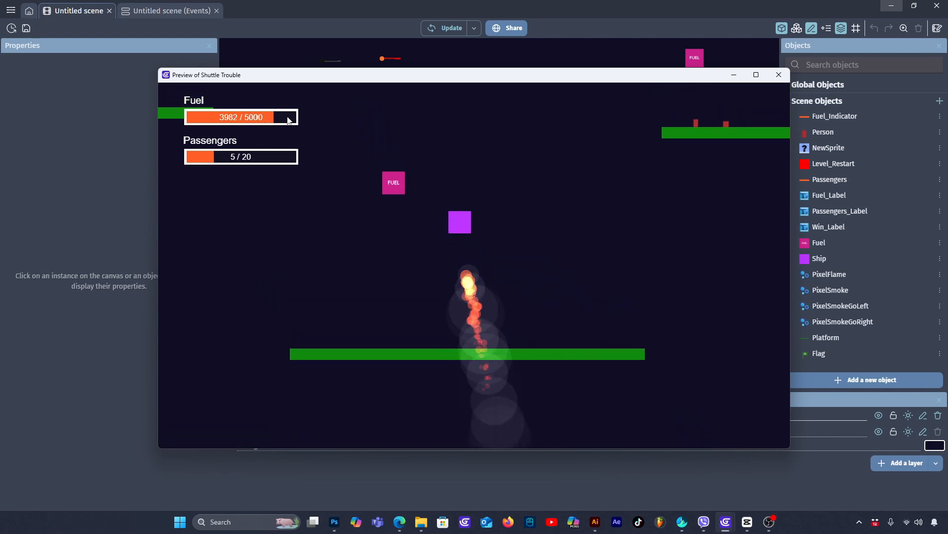
{"action": "key", "text": "w"}
{"action": "key", "text": "d"}
{"action": "key", "text": "w"}
{"action": "key", "text": "a"}
{"action": "key", "text": "a"}
{"action": "key", "text": "w"}
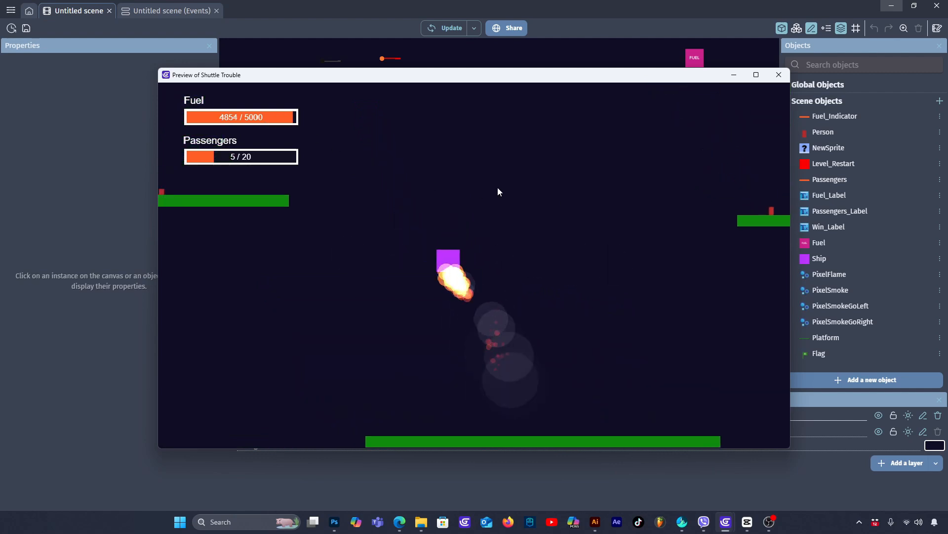
{"action": "key", "text": "d"}
{"action": "key", "text": "w"}
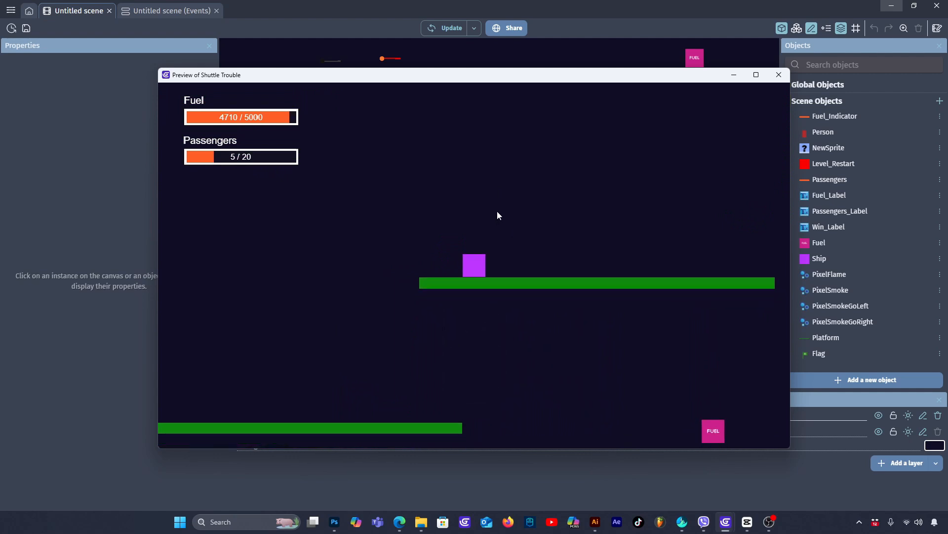
- Fly the ship over to the platform with the flag, land there and close the game preview
{"action": "key", "text": "w"}
{"action": "key", "text": "a"}
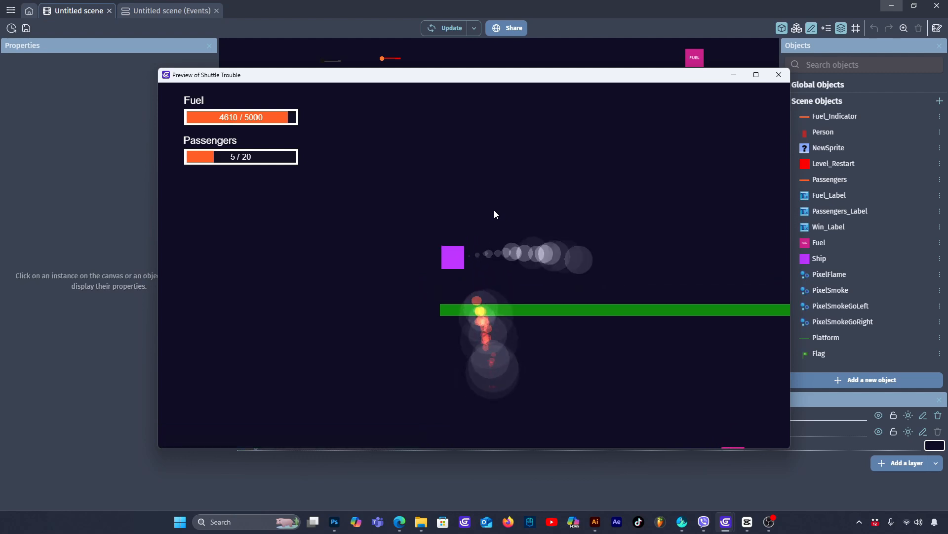
{"action": "key", "text": "w"}
{"action": "key", "text": "a"}
{"action": "key", "text": "w"}
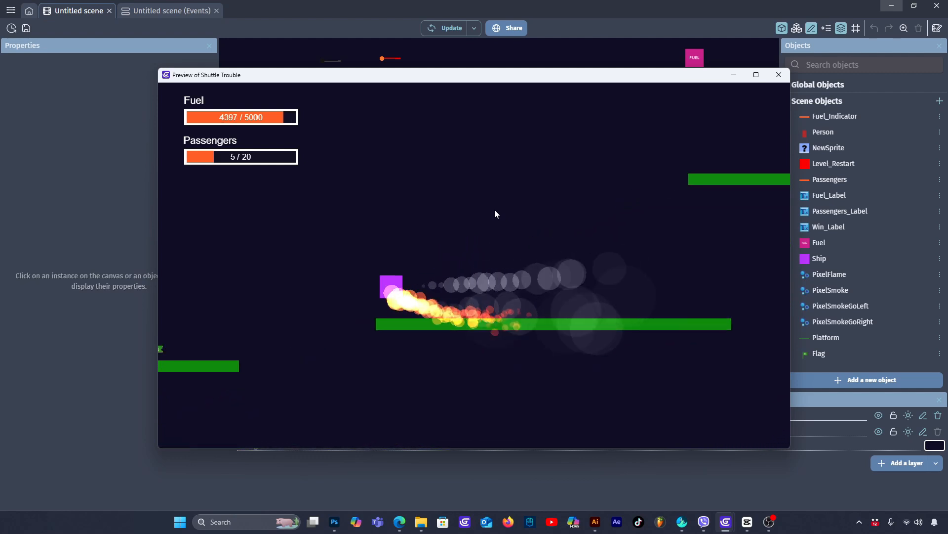
{"action": "key", "text": "d"}
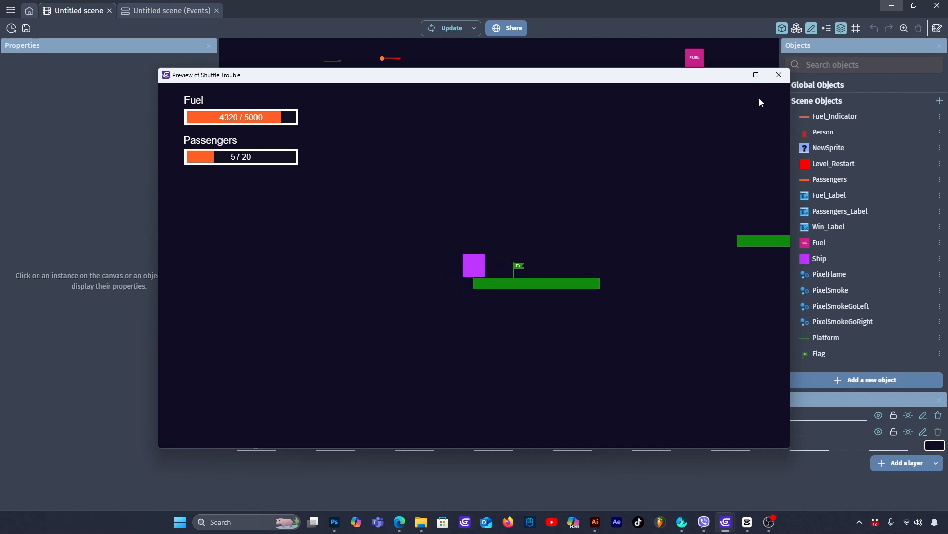
{"action": "left_click", "coordinate": [778, 76]}
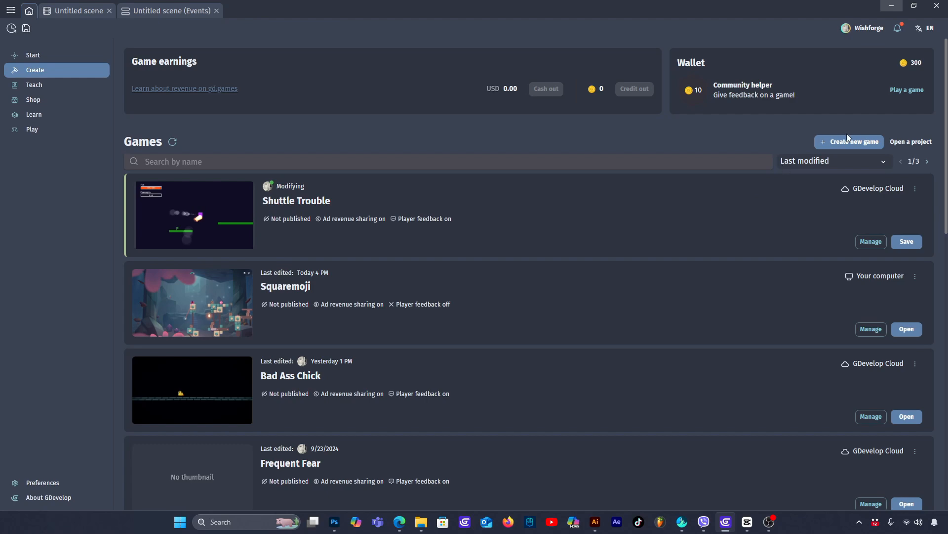
- Create an empty 1280x720 Desktop & Mobile landscape project named Space Ship, optimized for pixel art and stored in GDevelop Cloud
{"action": "left_click", "coordinate": [853, 142]}
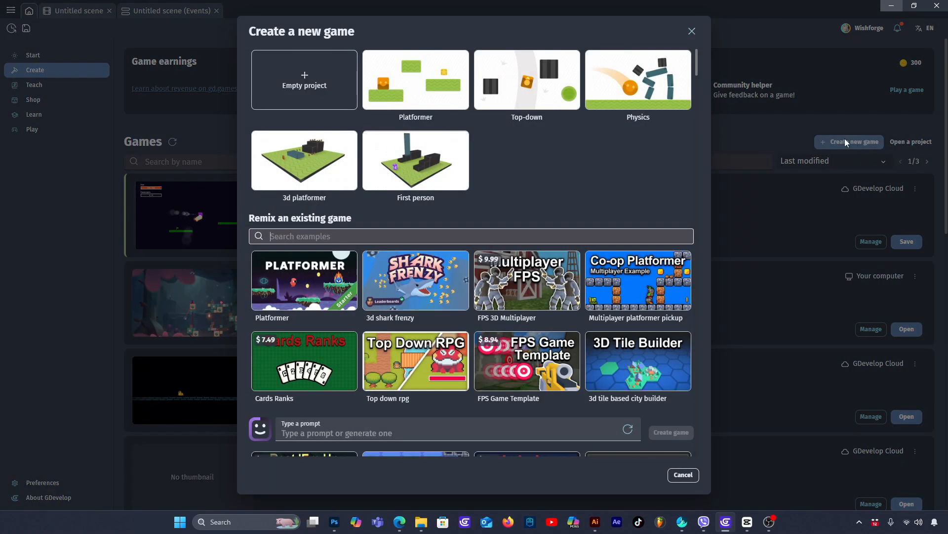
{"action": "left_click", "coordinate": [321, 67]}
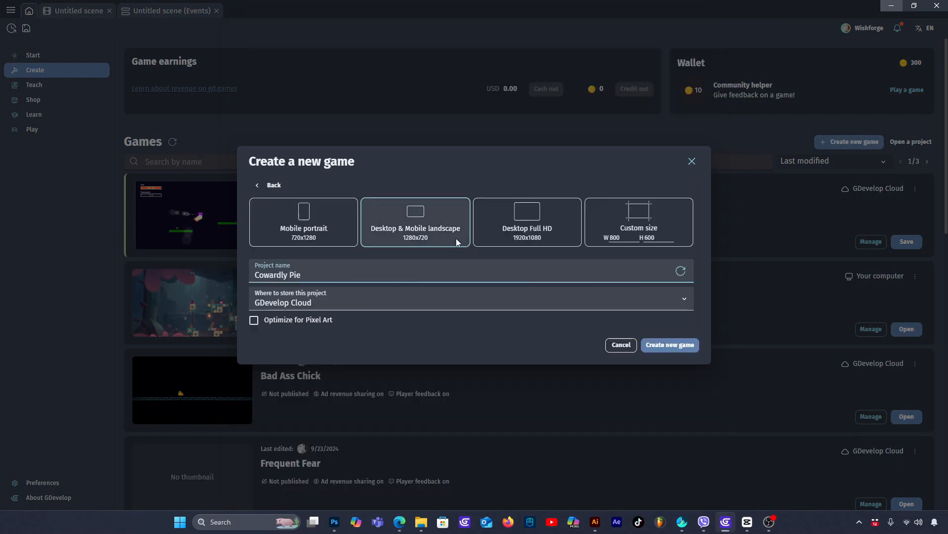
{"action": "left_click", "coordinate": [418, 211]}
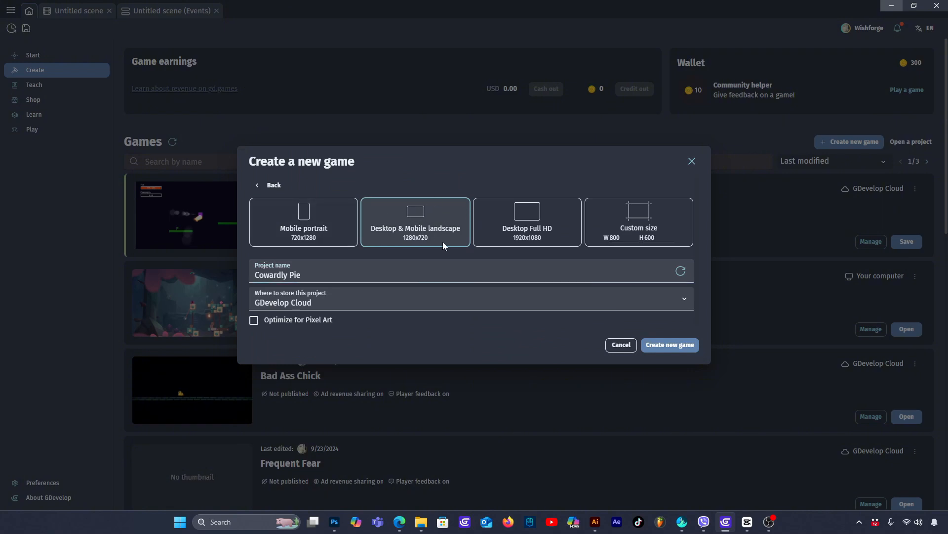
{"action": "triple_click", "coordinate": [290, 272]}
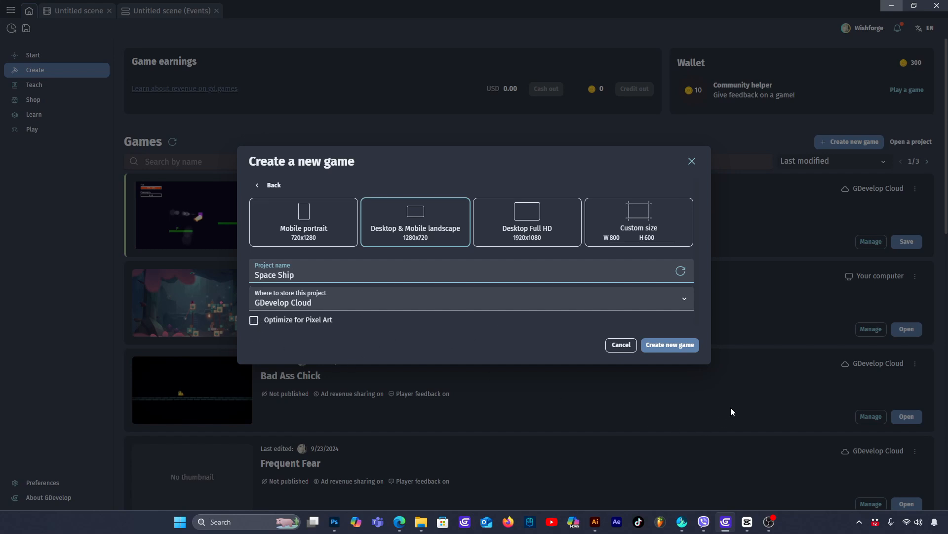
{"action": "left_click", "coordinate": [269, 321]}
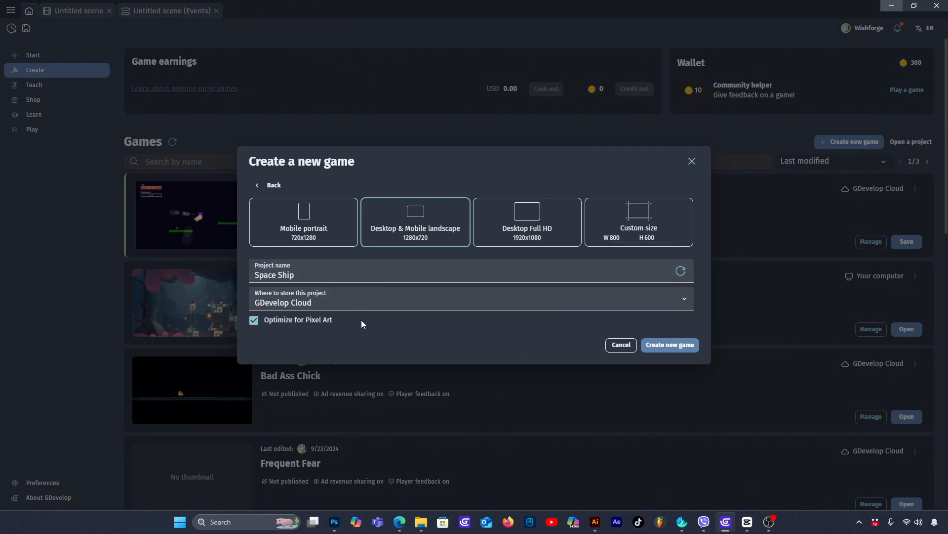
{"action": "left_click", "coordinate": [673, 345]}
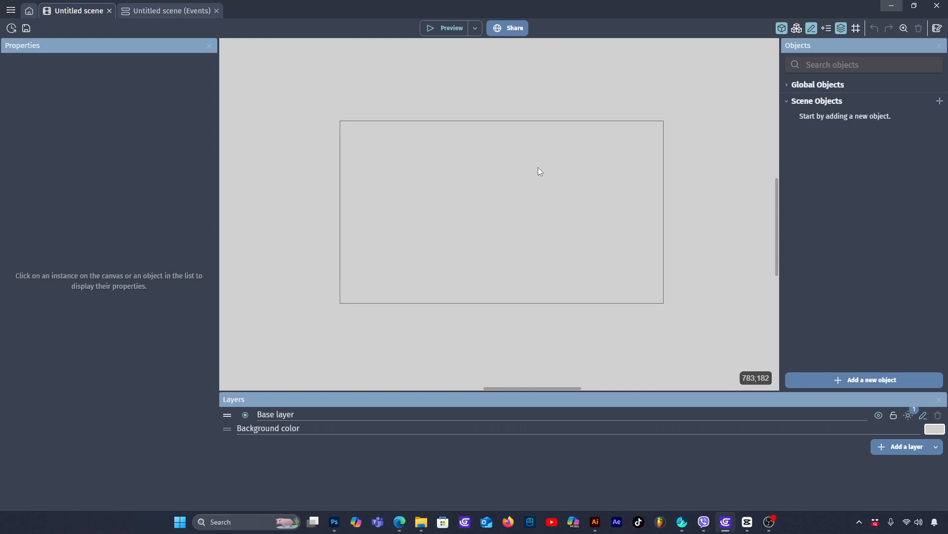
- Set the scene's background color to dark navy blue, hex 0A0E1F
{"action": "scroll", "coordinate": [592, 267], "scroll_direction": "up", "scroll_amount": 3}
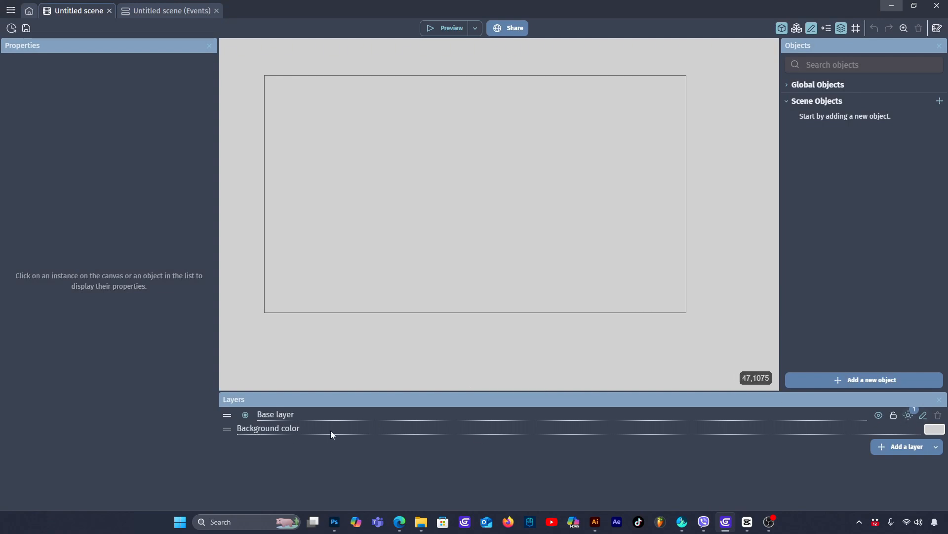
{"action": "left_click", "coordinate": [940, 430]}
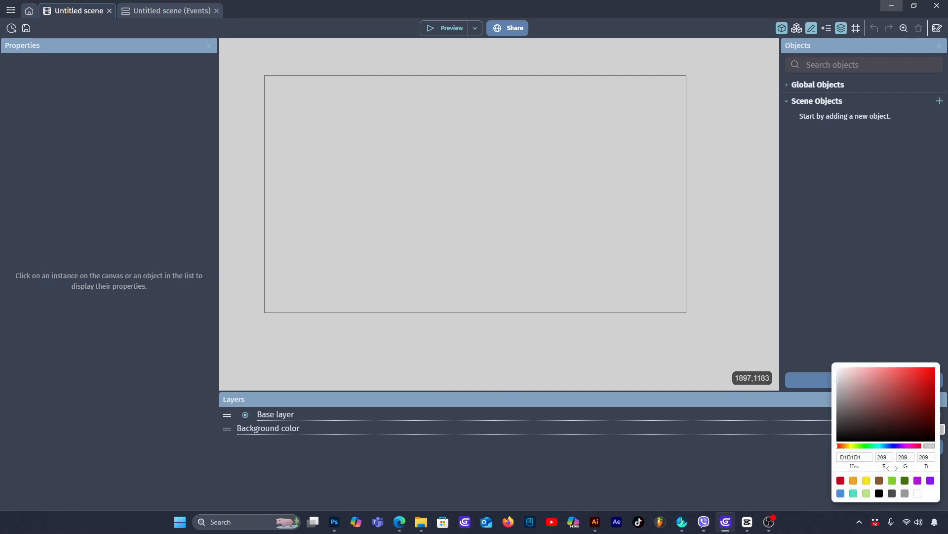
{"action": "left_click", "coordinate": [883, 431]}
{"action": "left_click", "coordinate": [891, 444]}
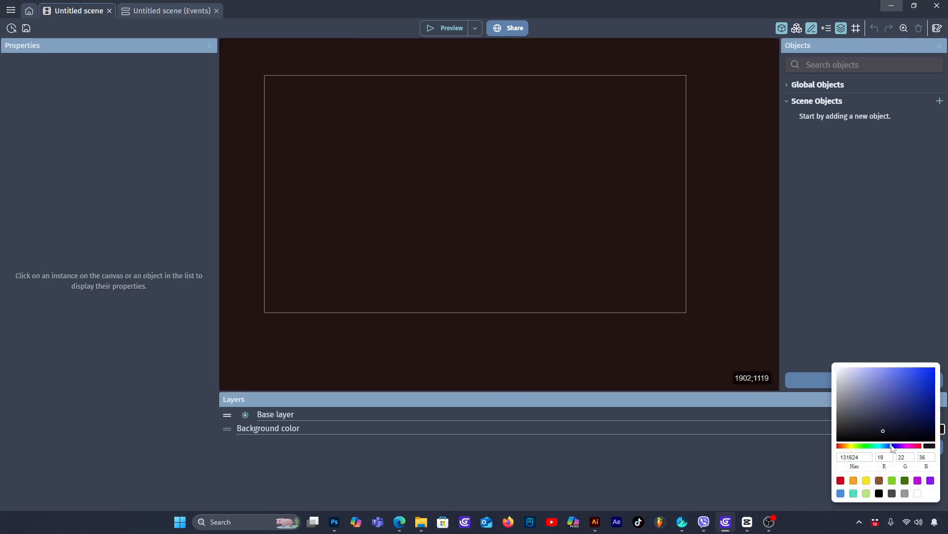
{"action": "left_click_drag", "start_coordinate": [880, 424], "coordinate": [904, 432]}
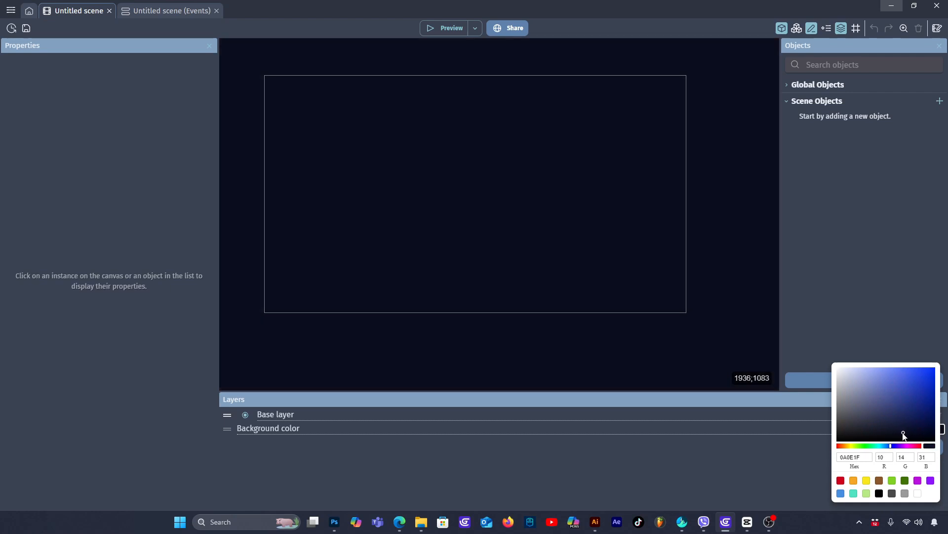
{"action": "left_click", "coordinate": [716, 327]}
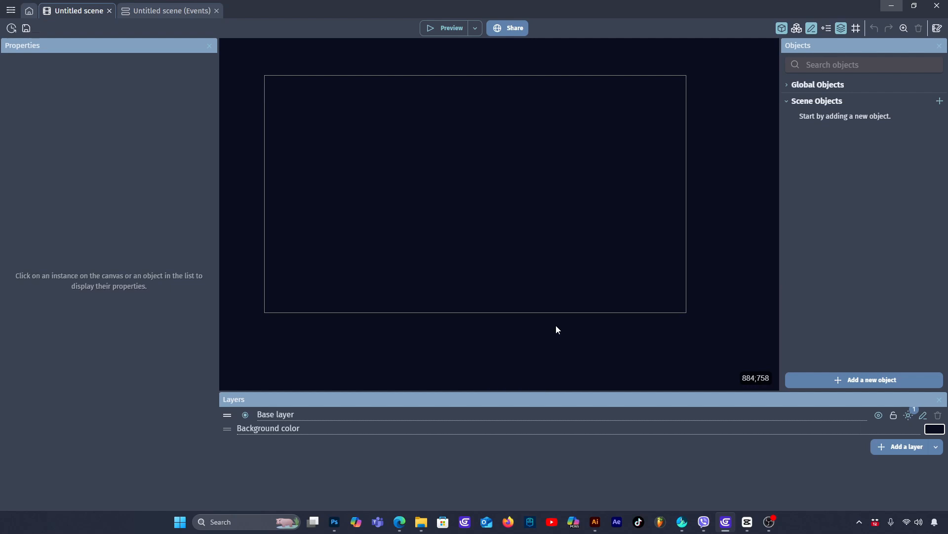
- Add a new Sprite object from scratch and name it Ship
{"action": "left_click", "coordinate": [885, 380]}
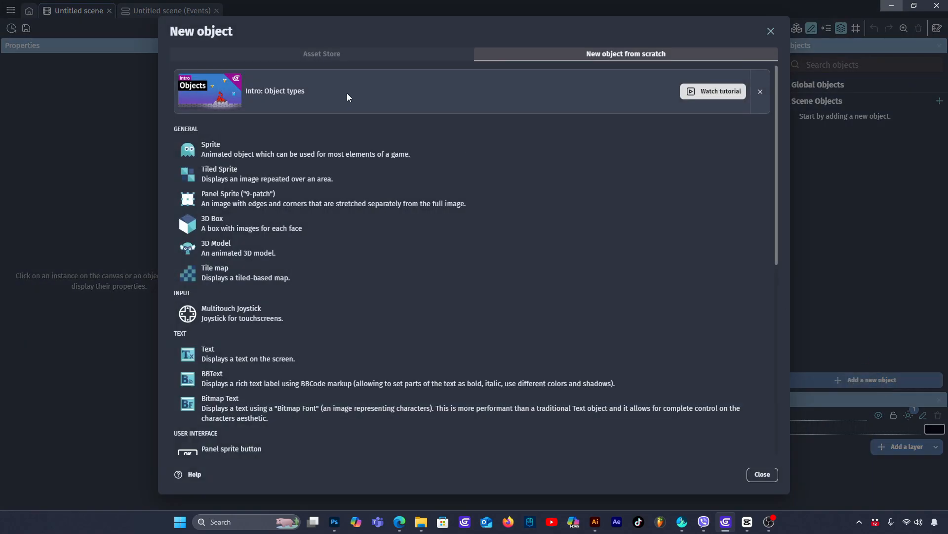
{"action": "left_click", "coordinate": [225, 146]}
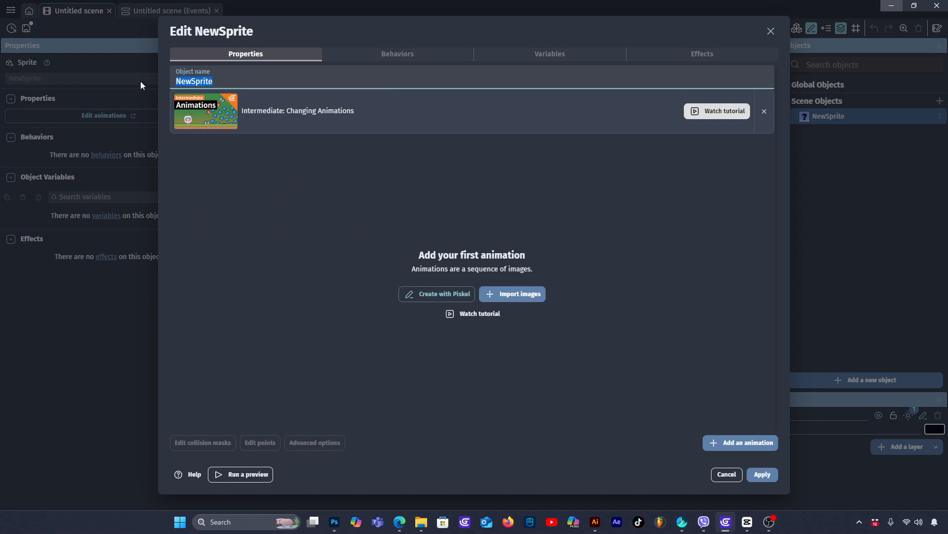
{"action": "type", "text": "Ship"}
- Start drawing the Ship's image in Piskel and resize its canvas to 64 x 64 px
{"action": "left_click", "coordinate": [442, 296]}
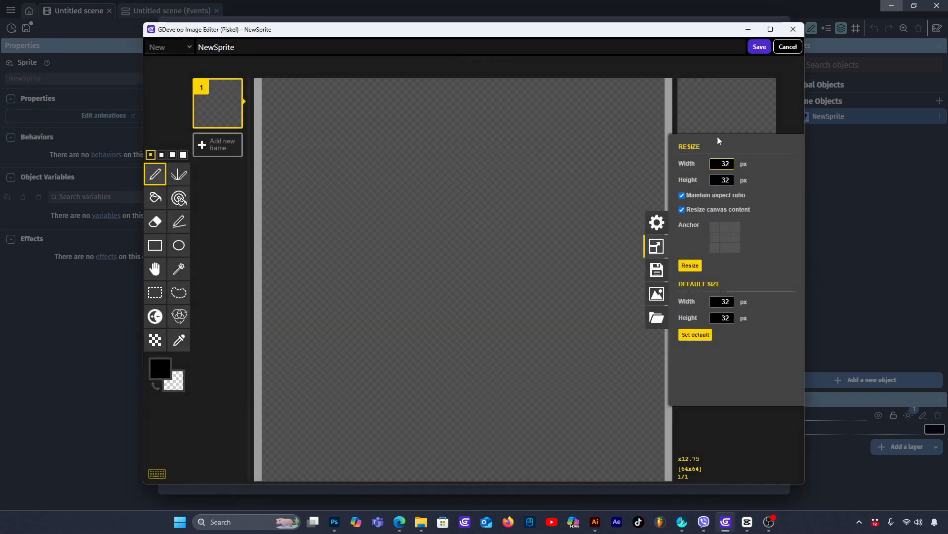
{"action": "double_click", "coordinate": [715, 164]}
{"action": "type", "text": "64"}
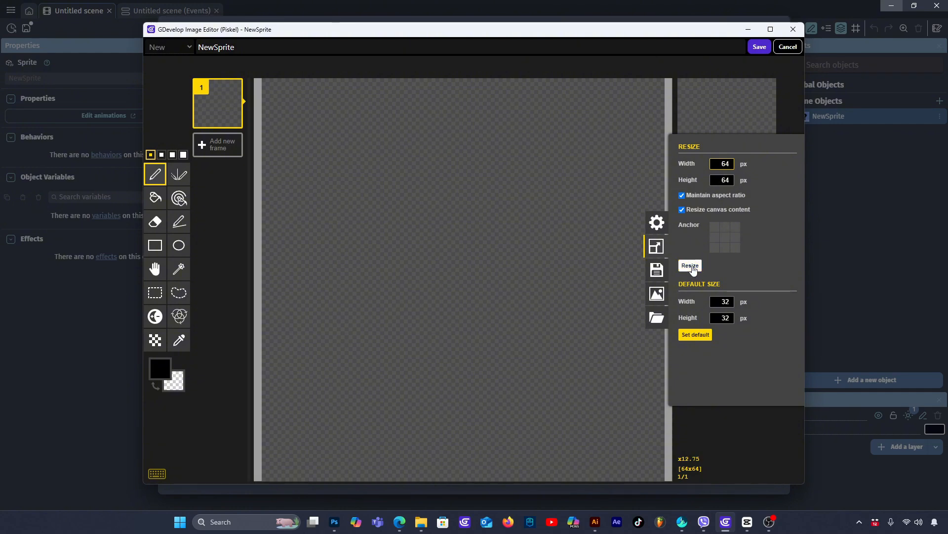
{"action": "left_click", "coordinate": [690, 265]}
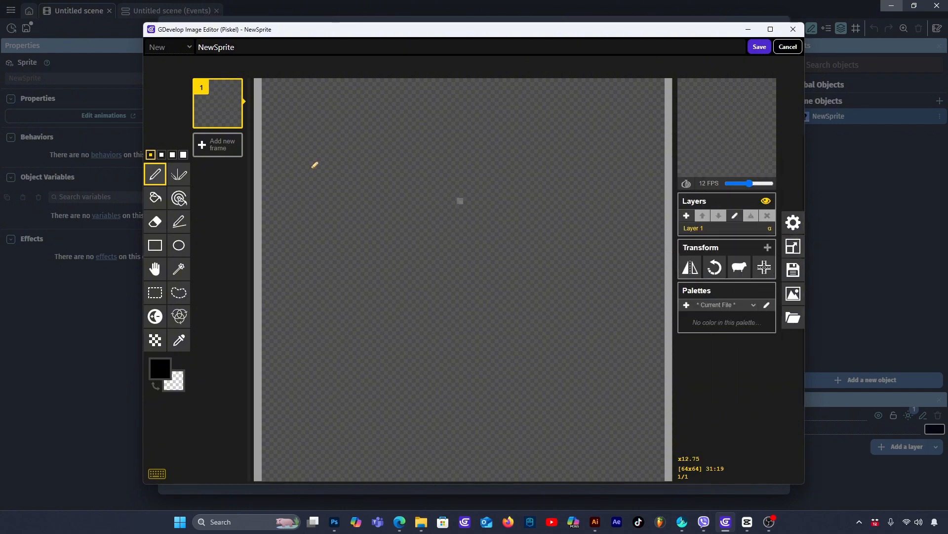
- Fill the whole canvas with bright purple, save the image and apply the Ship object
{"action": "left_click", "coordinate": [155, 197]}
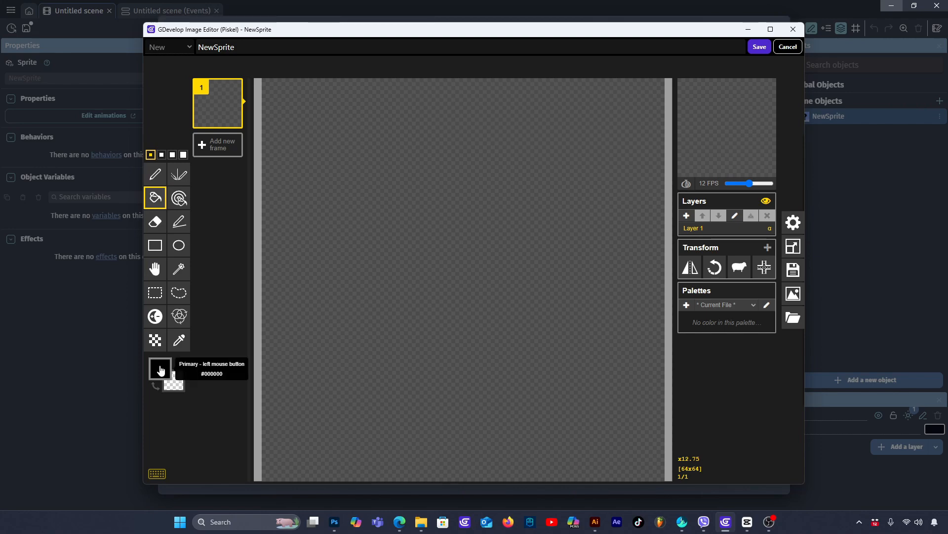
{"action": "left_click", "coordinate": [161, 369]}
{"action": "mouse_move", "coordinate": [257, 450]}
{"action": "left_mouse_down"}
{"action": "mouse_move", "coordinate": [233, 409]}
{"action": "mouse_move", "coordinate": [238, 376]}
{"action": "left_mouse_up"}
{"action": "left_click", "coordinate": [413, 211]}
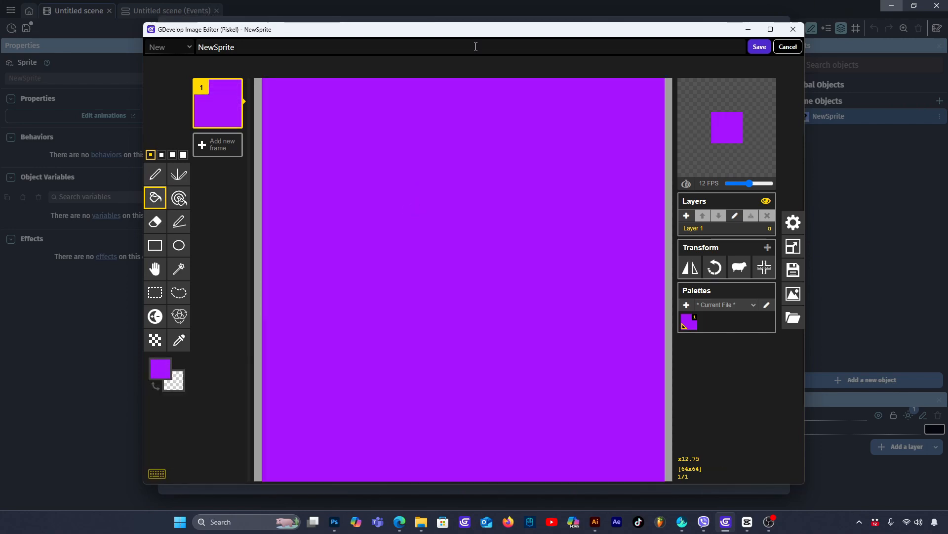
{"action": "left_click", "coordinate": [759, 47]}
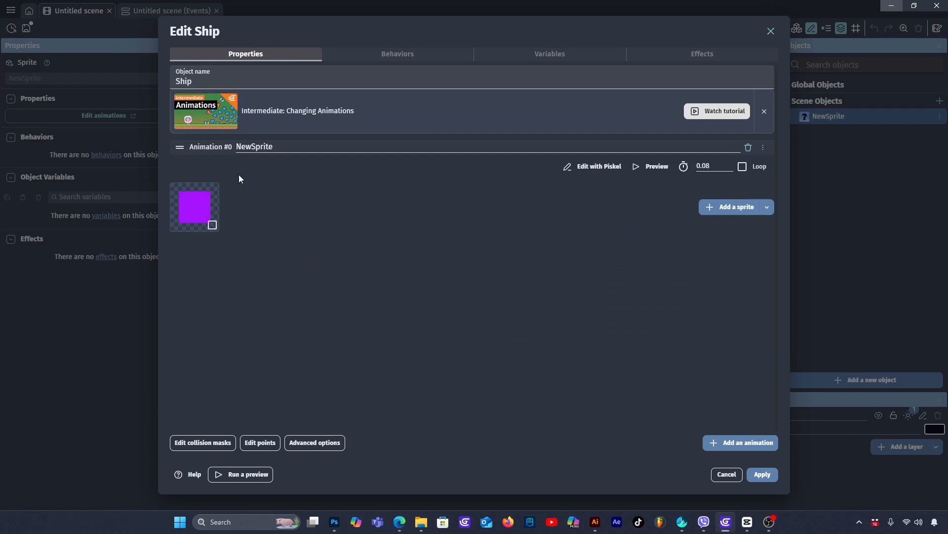
{"action": "left_click", "coordinate": [763, 474]}
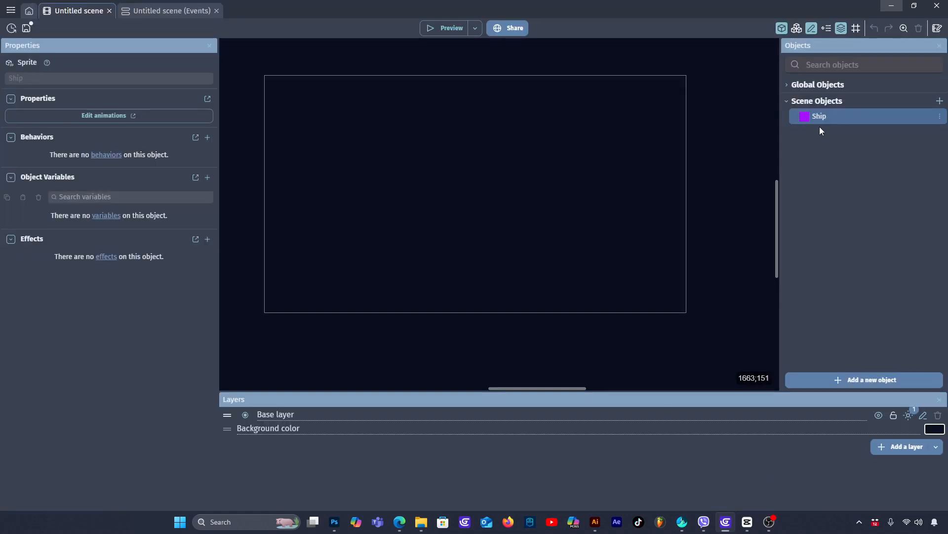
- Place a Ship instance near the middle of the scene at about X 567, Y 337 and preview the game
{"action": "left_click_drag", "start_coordinate": [807, 117], "coordinate": [452, 186]}
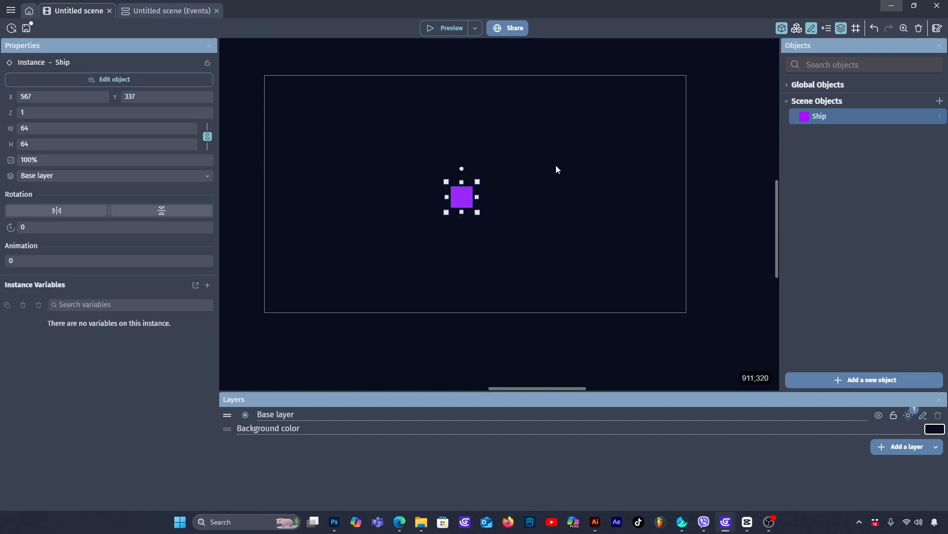
{"action": "left_click", "coordinate": [573, 188]}
{"action": "left_click", "coordinate": [444, 28]}
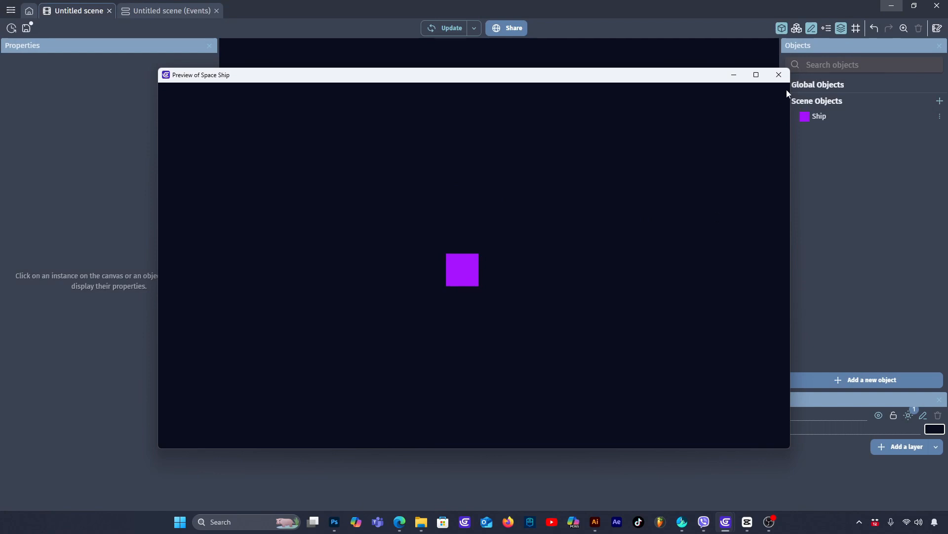
{"action": "left_click", "coordinate": [780, 75]}
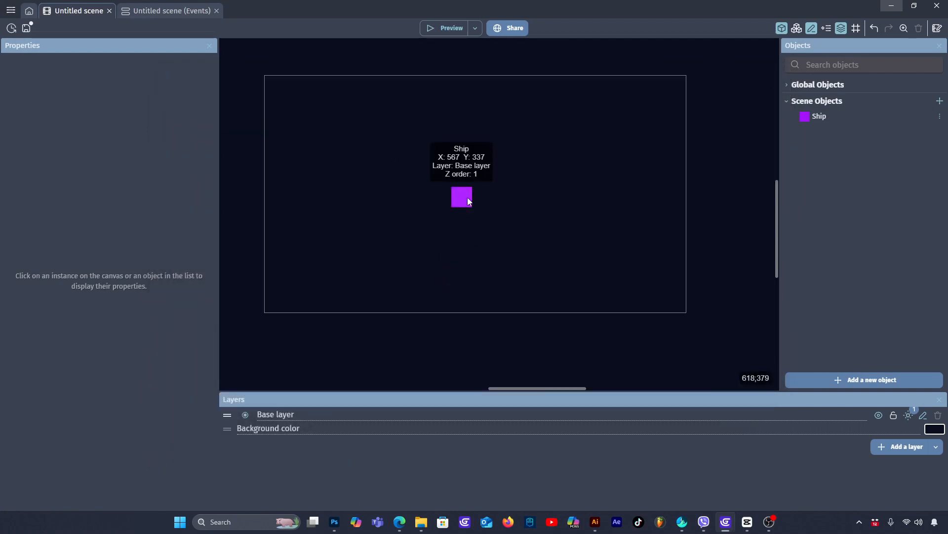
- Reposition the Ship instance on the scene to about X 572, Y 308 and deselect it
{"action": "mouse_move", "coordinate": [467, 198]}
{"action": "left_mouse_down"}
{"action": "mouse_move", "coordinate": [515, 195]}
{"action": "mouse_move", "coordinate": [477, 200]}
{"action": "left_mouse_up"}
{"action": "left_click", "coordinate": [520, 182]}
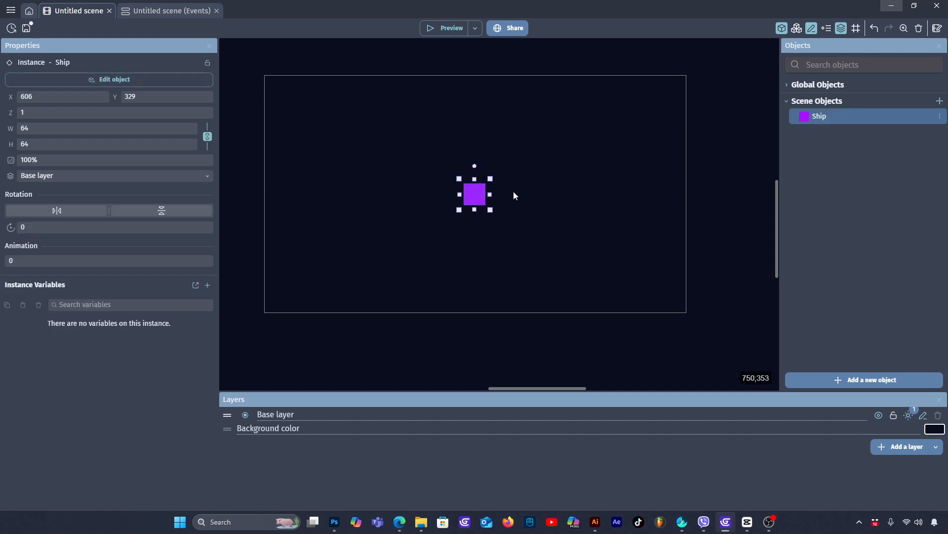
{"action": "mouse_move", "coordinate": [475, 191]}
{"action": "left_mouse_down"}
{"action": "mouse_move", "coordinate": [452, 174]}
{"action": "mouse_move", "coordinate": [464, 187]}
{"action": "left_mouse_up"}
{"action": "left_click", "coordinate": [539, 161]}
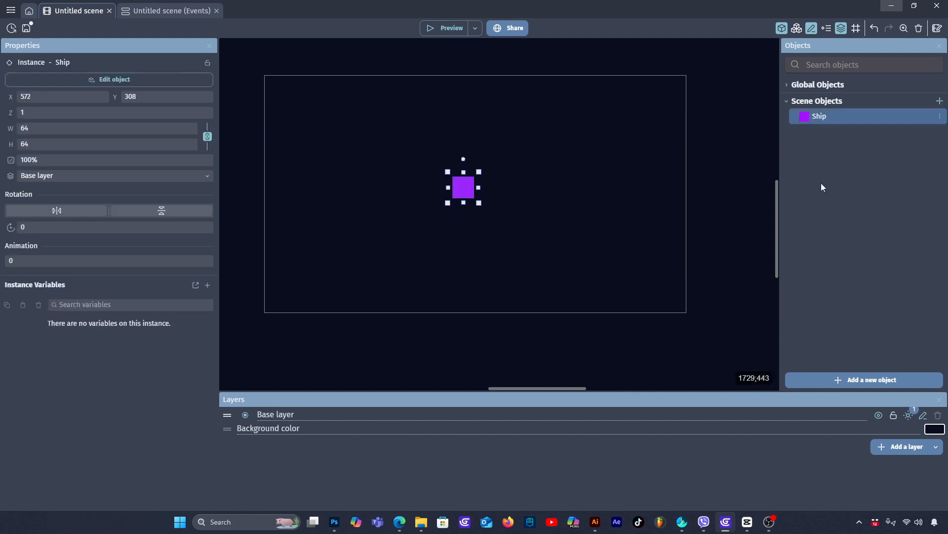
{"action": "left_click", "coordinate": [533, 169]}
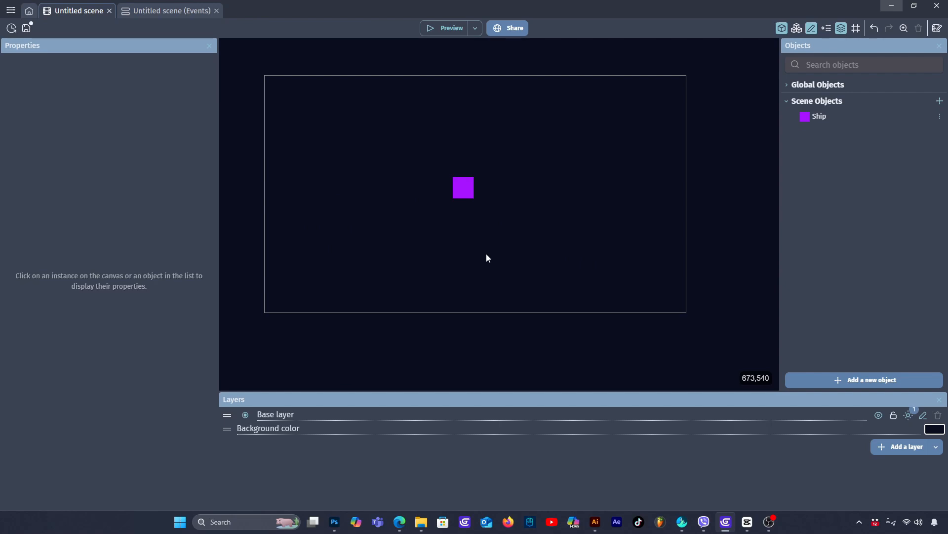
- Add a new sprite object, start drawing its image in Piskel and resize the canvas to 32 x 32 px
{"action": "left_click", "coordinate": [873, 379]}
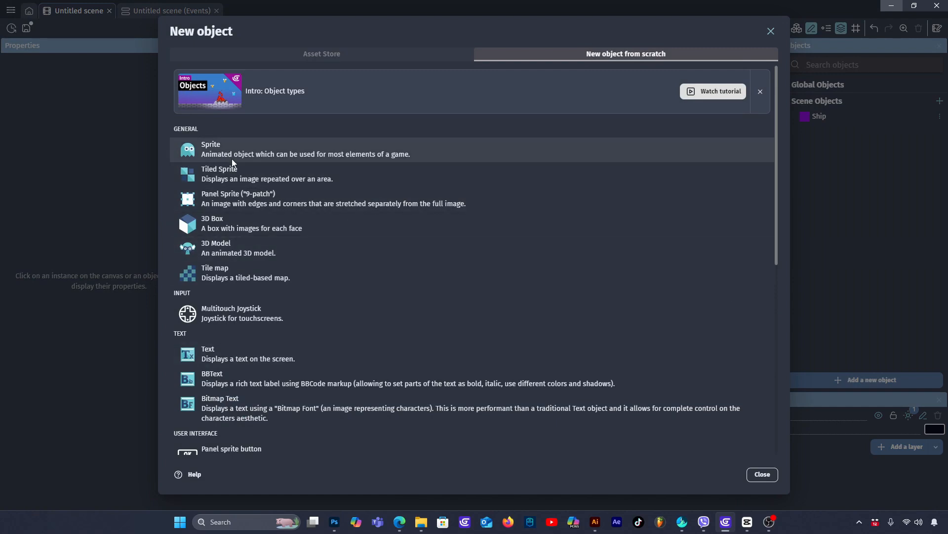
{"action": "left_click", "coordinate": [267, 147]}
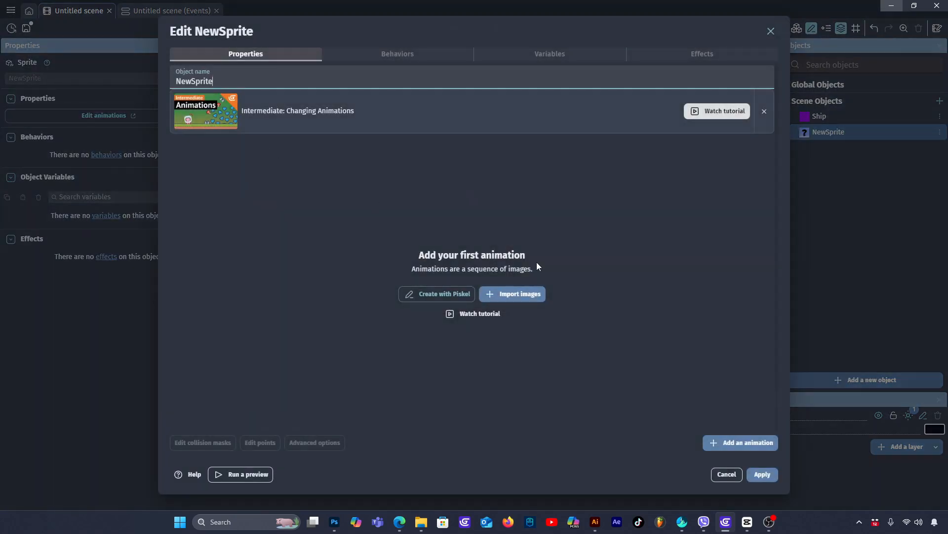
{"action": "left_click", "coordinate": [437, 292]}
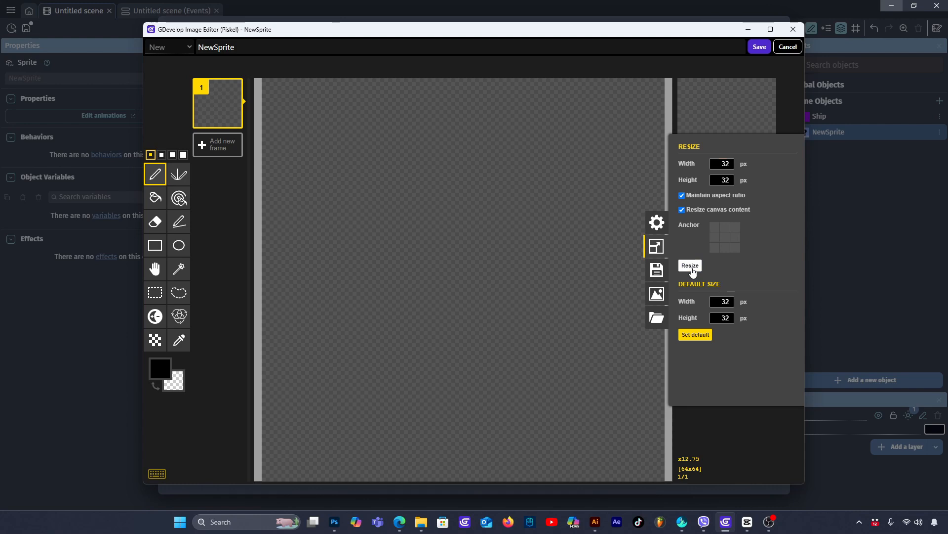
{"action": "left_click", "coordinate": [690, 265]}
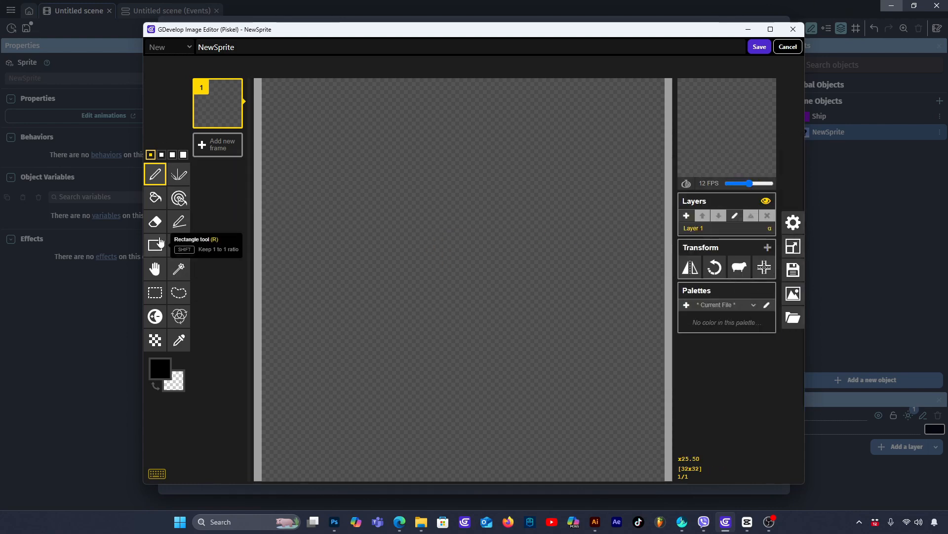
- Fill the whole canvas with green #34836b and save the image to the new sprite
{"action": "left_click", "coordinate": [155, 197]}
{"action": "left_click", "coordinate": [165, 378]}
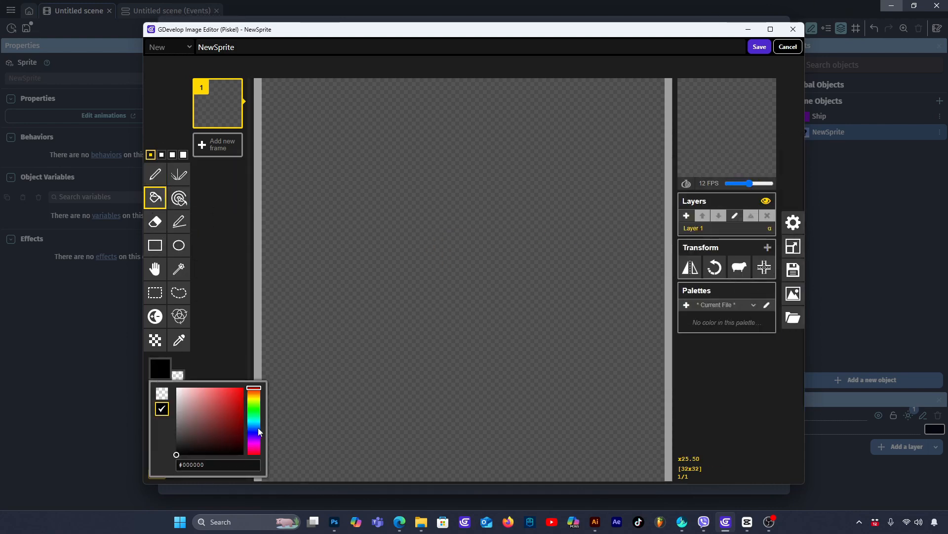
{"action": "left_click_drag", "start_coordinate": [257, 428], "coordinate": [256, 420]}
{"action": "left_click", "coordinate": [216, 424]}
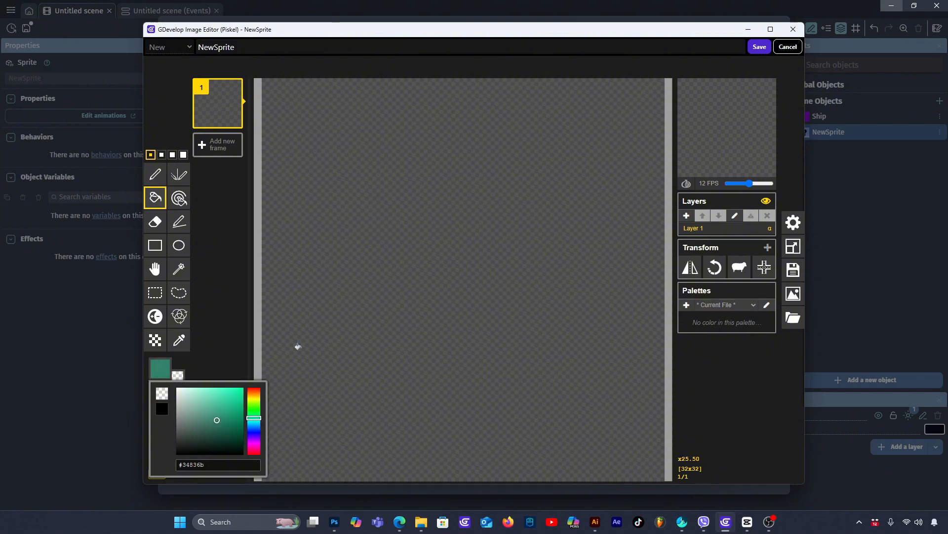
{"action": "left_click", "coordinate": [387, 230]}
{"action": "left_click", "coordinate": [759, 46]}
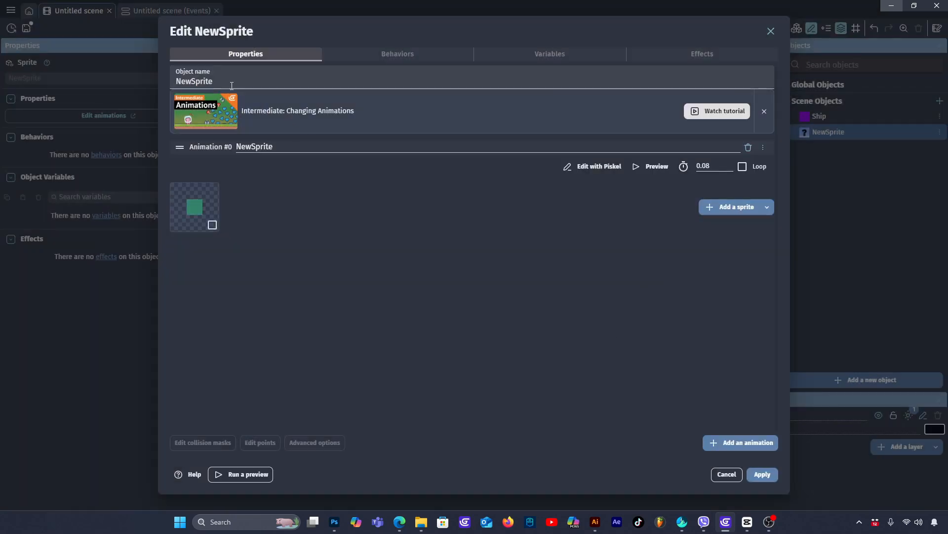
- Name the new sprite object Platform and apply it
{"action": "left_click_drag", "start_coordinate": [231, 85], "coordinate": [160, 82]}
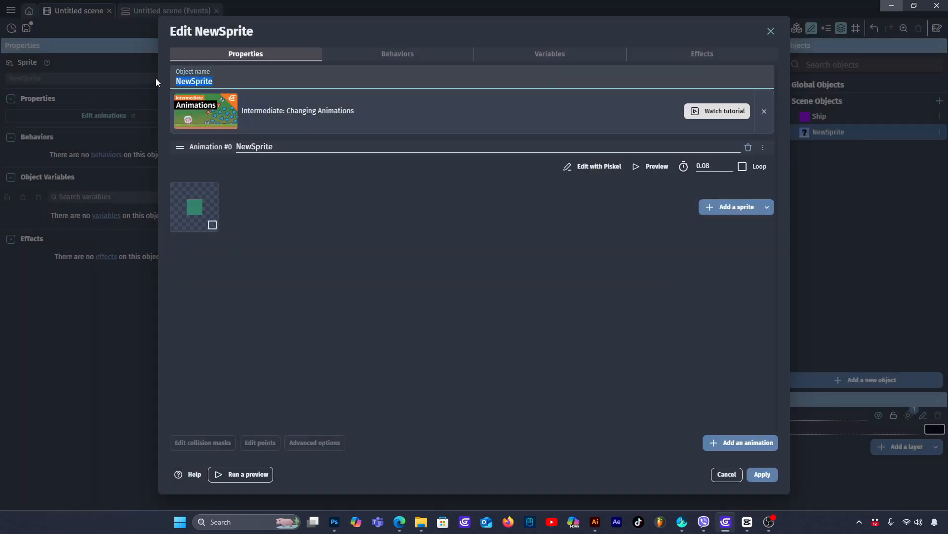
{"action": "type", "text": "Ground"}
{"action": "left_click_drag", "start_coordinate": [223, 81], "coordinate": [114, 81]}
{"action": "type", "text": "Platform"}
{"action": "left_click", "coordinate": [765, 474]}
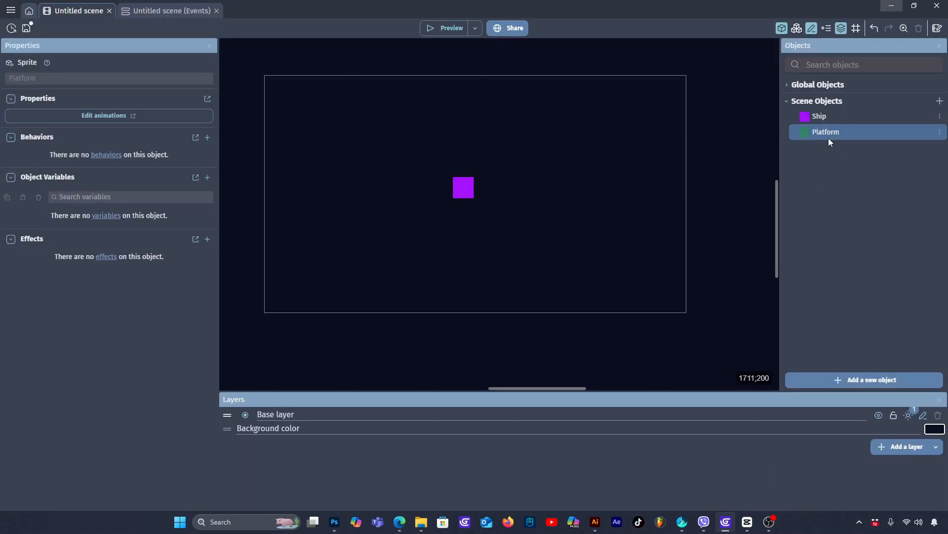
- Place a Platform instance about 721 x 32 at about X 254, Y 572 and move the Ship to about X 593, Y 362
{"action": "left_click_drag", "start_coordinate": [828, 131], "coordinate": [400, 238]}
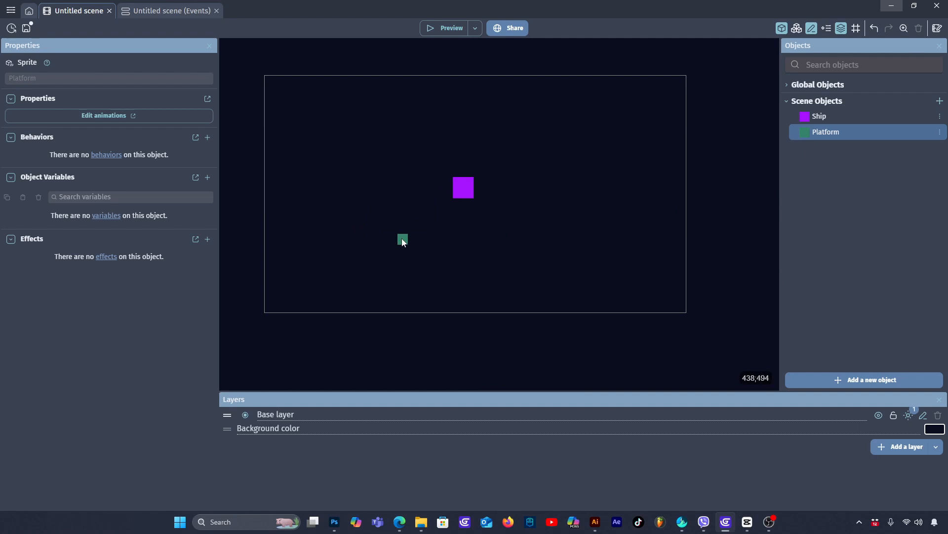
{"action": "left_click_drag", "start_coordinate": [403, 240], "coordinate": [543, 268]}
{"action": "left_click_drag", "start_coordinate": [461, 187], "coordinate": [469, 205]}
{"action": "left_click", "coordinate": [541, 162]}
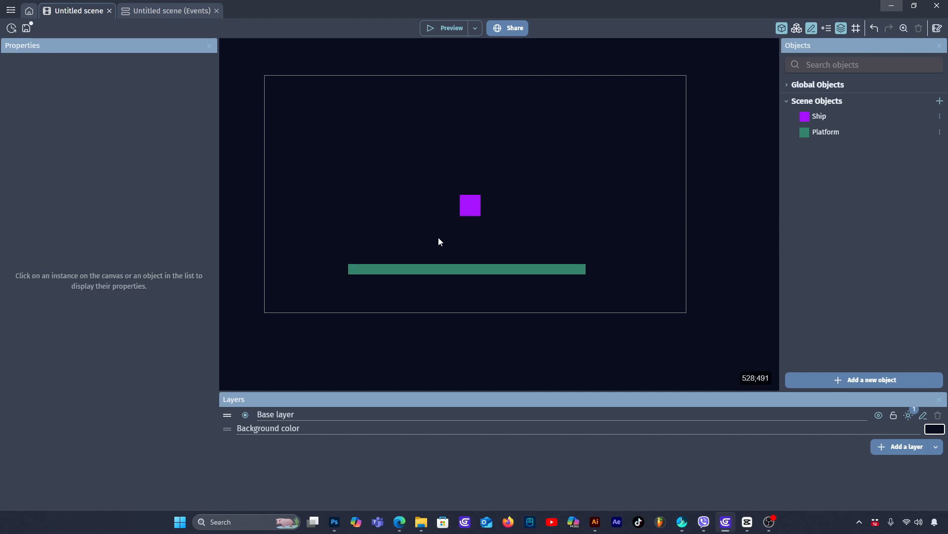
- Add the Physics Engine 2.0 behavior with default settings to the Ship object and preview the game
{"action": "double_click", "coordinate": [470, 204]}
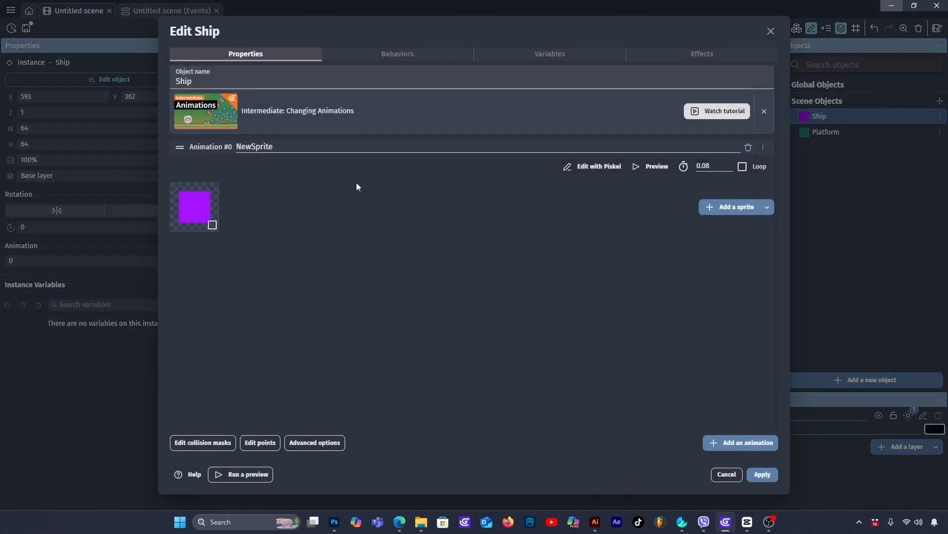
{"action": "left_click", "coordinate": [390, 52]}
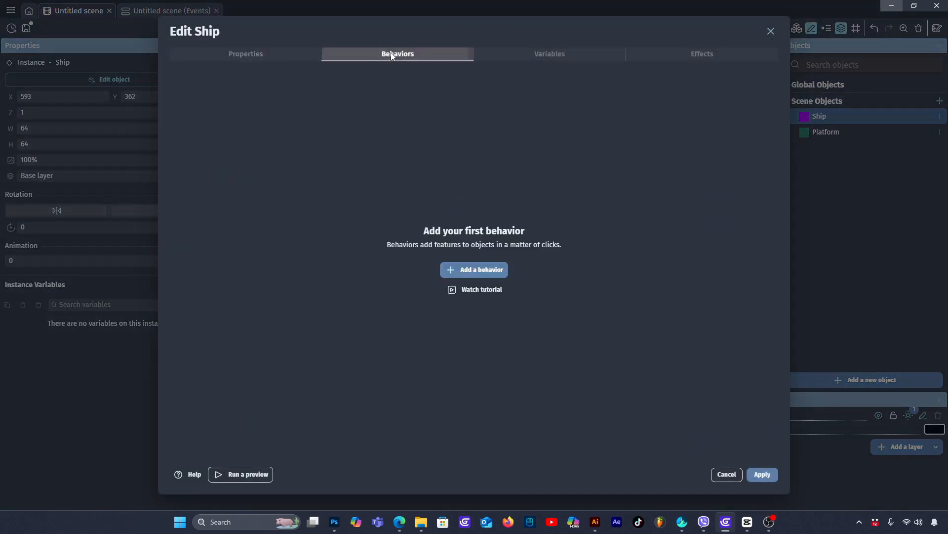
{"action": "left_click", "coordinate": [483, 270]}
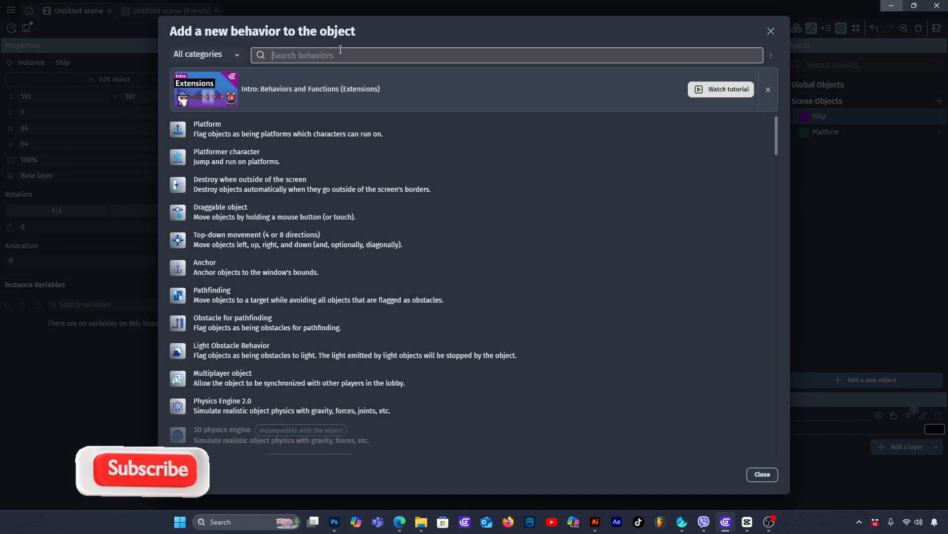
{"action": "left_click", "coordinate": [313, 57]}
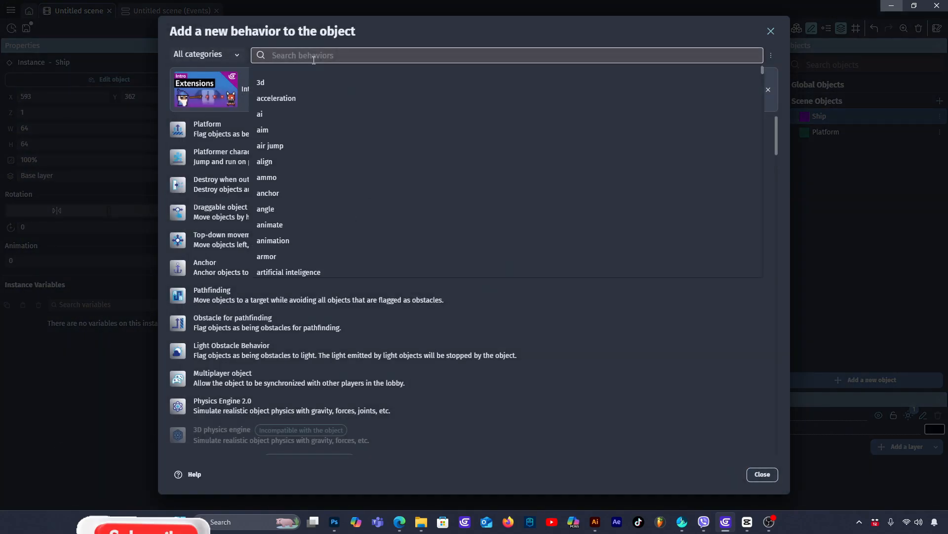
{"action": "type", "text": "phy"}
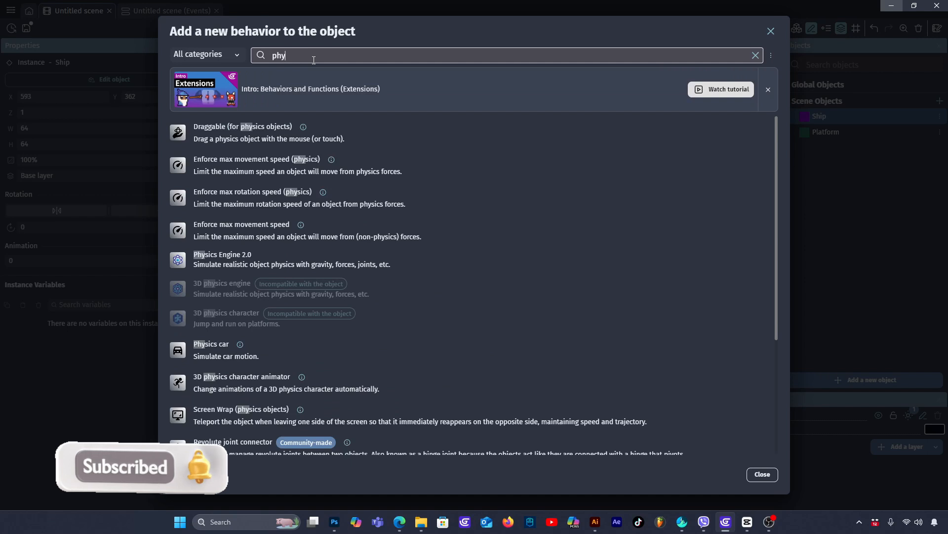
{"action": "left_click", "coordinate": [261, 265]}
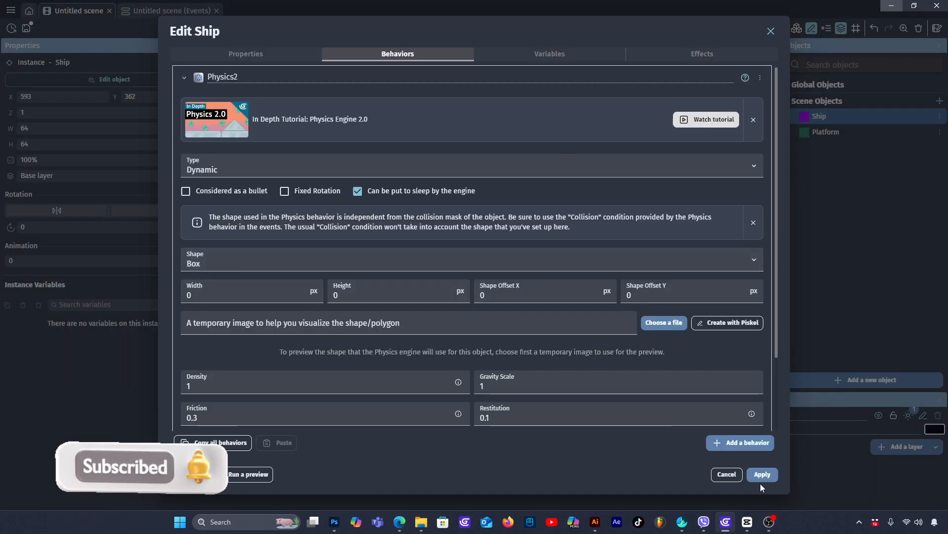
{"action": "left_click", "coordinate": [760, 475]}
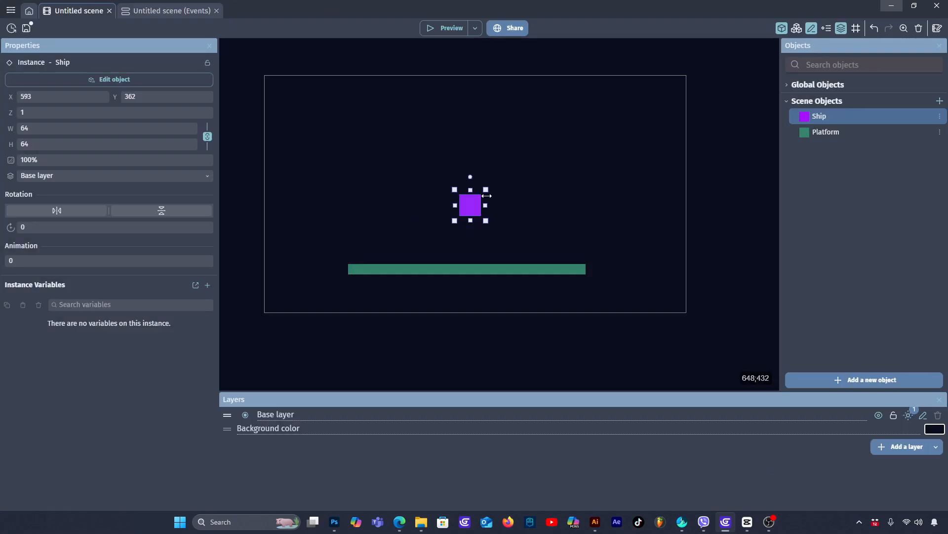
{"action": "left_click", "coordinate": [448, 28]}
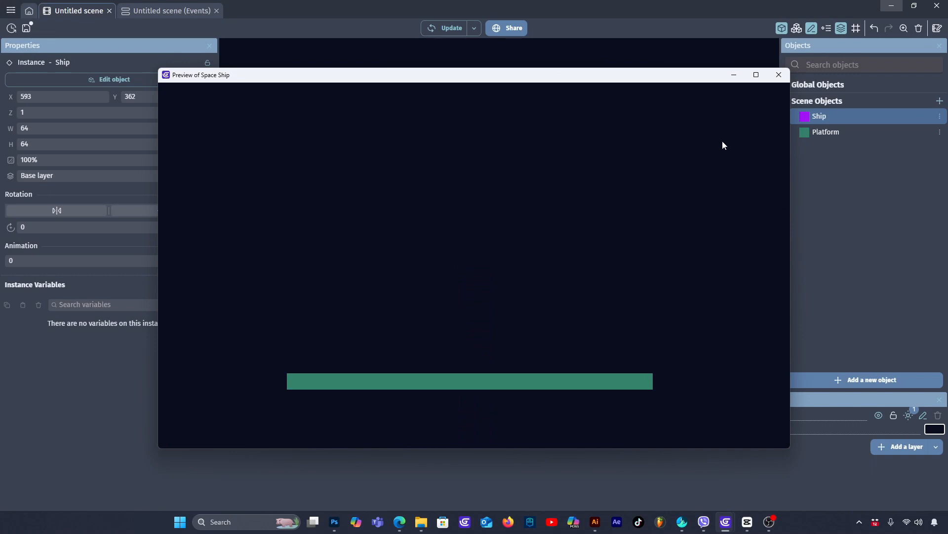
{"action": "left_click", "coordinate": [779, 74]}
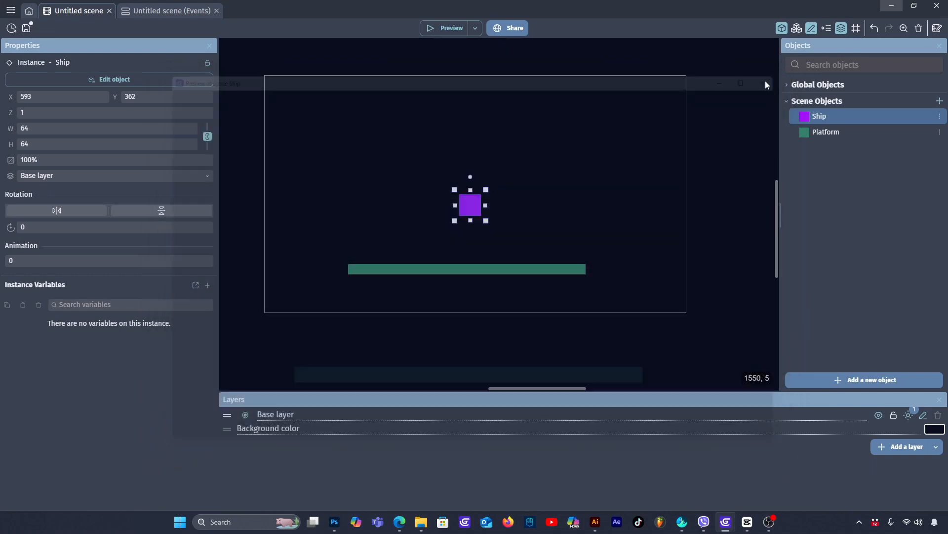
- Add the Physics Engine 2.0 behavior with default settings to the Platform object
{"action": "left_click", "coordinate": [469, 268]}
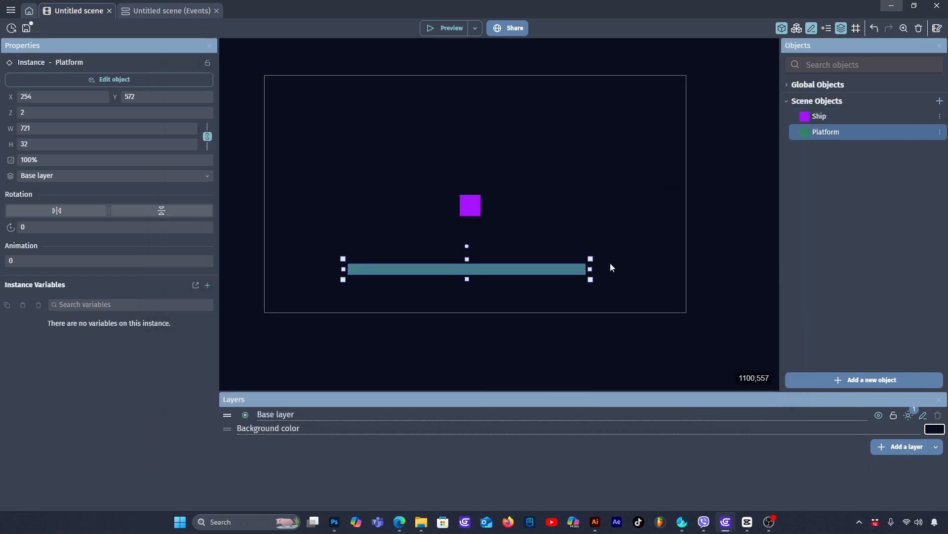
{"action": "double_click", "coordinate": [560, 269]}
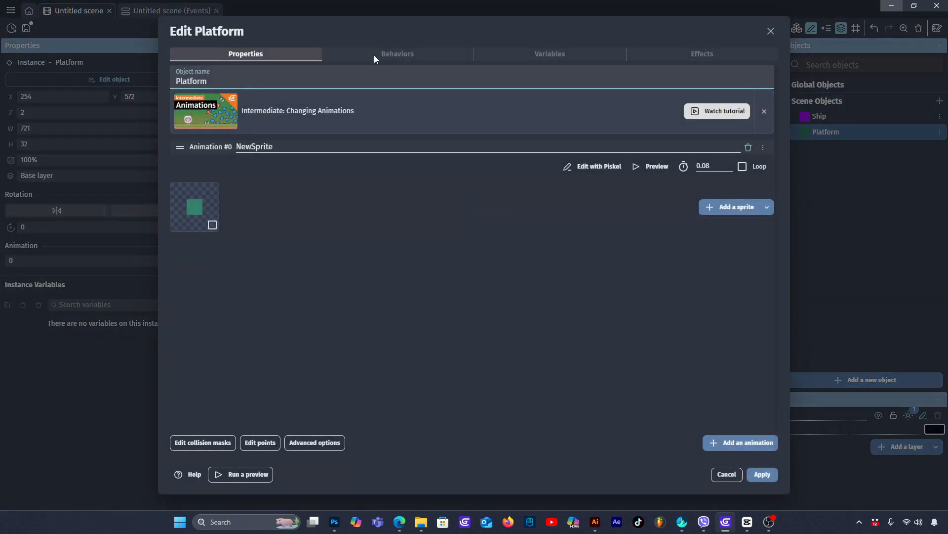
{"action": "left_click", "coordinate": [390, 54]}
{"action": "left_click", "coordinate": [469, 269]}
{"action": "type", "text": "phy"}
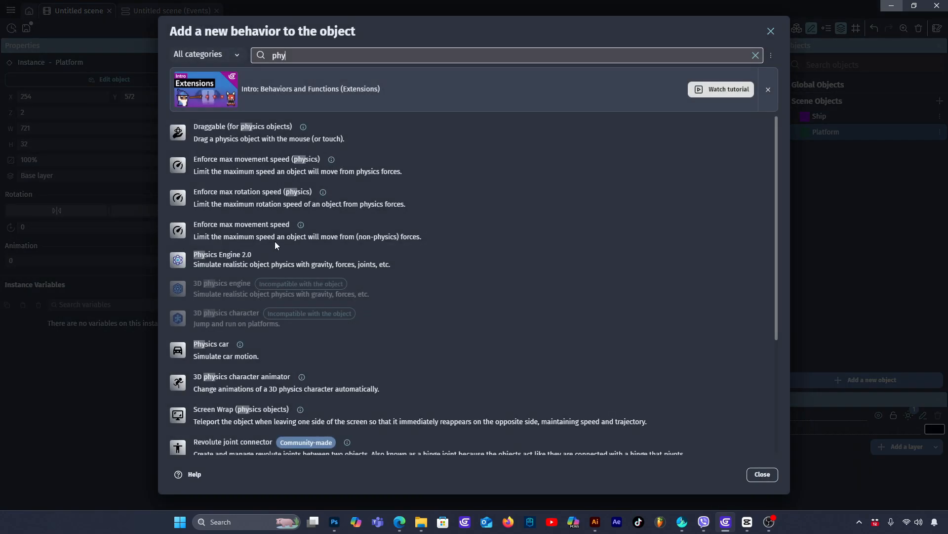
{"action": "left_click", "coordinate": [217, 256]}
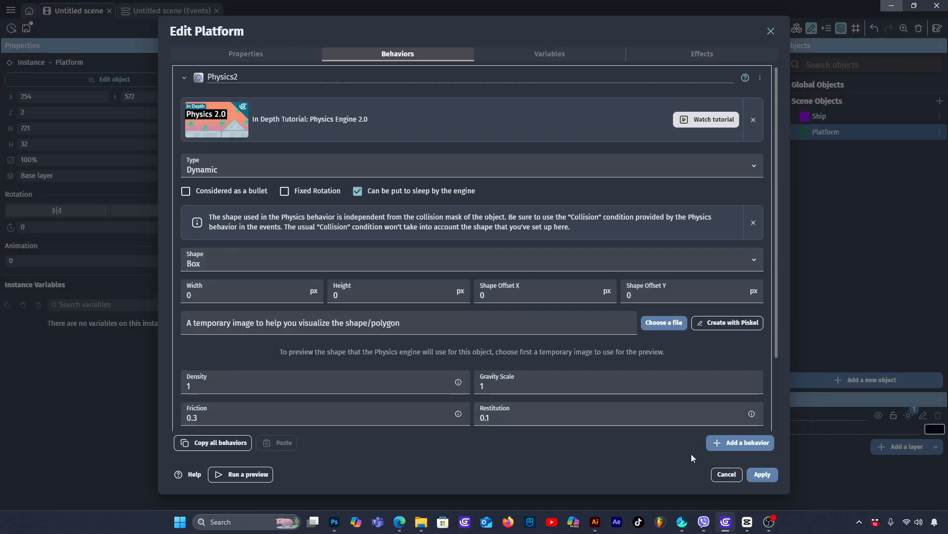
{"action": "left_click", "coordinate": [763, 475]}
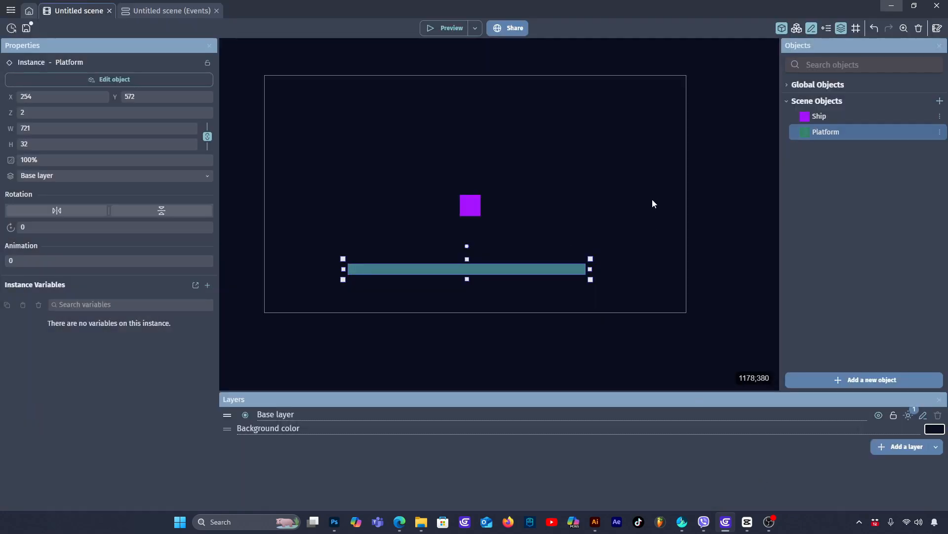
- Preview the game and shift the Platform instance to about X 269, Y 562
{"action": "left_click", "coordinate": [452, 31]}
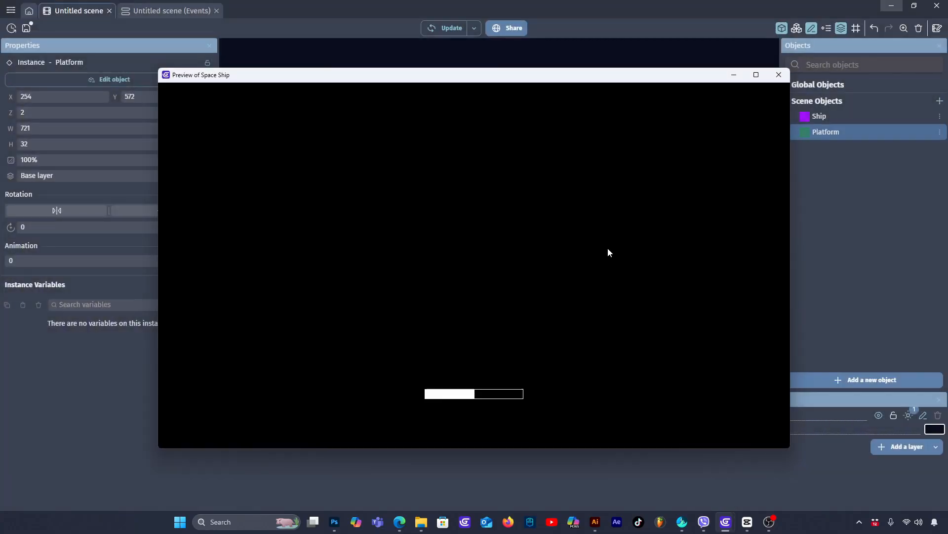
{"action": "left_click", "coordinate": [778, 75]}
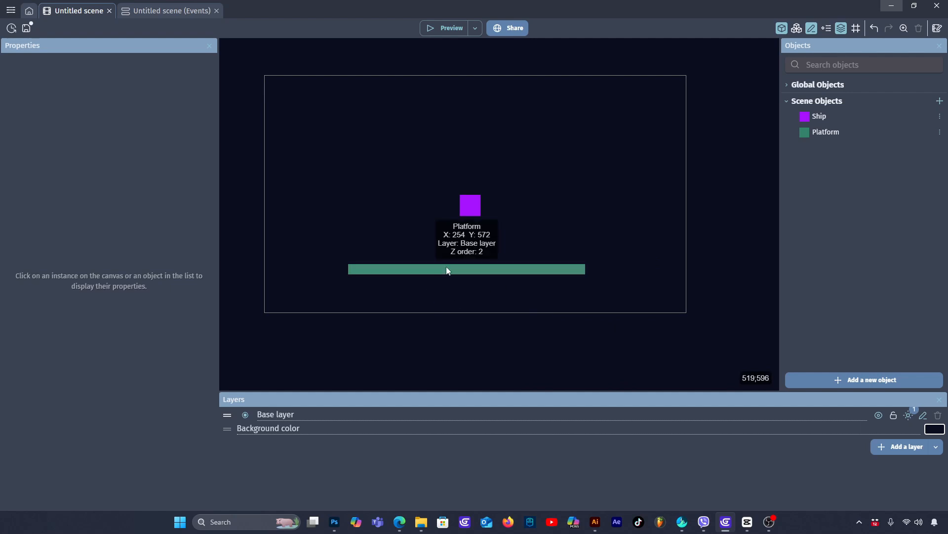
{"action": "mouse_move", "coordinate": [446, 269]}
{"action": "left_mouse_down"}
{"action": "mouse_move", "coordinate": [502, 263]}
{"action": "mouse_move", "coordinate": [459, 241]}
{"action": "mouse_move", "coordinate": [461, 266]}
{"action": "left_mouse_up"}
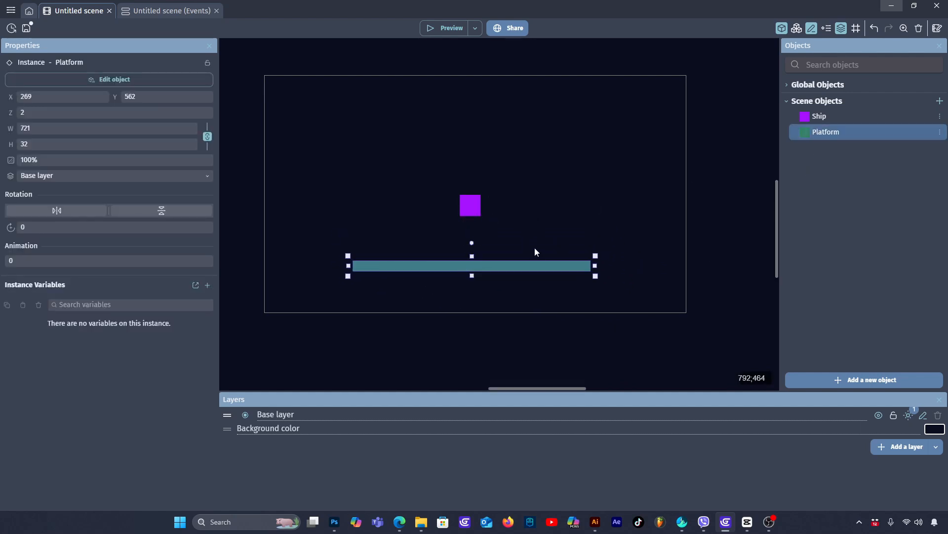
- Set the Platform's Physics2 body type to Static, apply it and preview the game
{"action": "double_click", "coordinate": [534, 264]}
{"action": "left_click", "coordinate": [390, 53]}
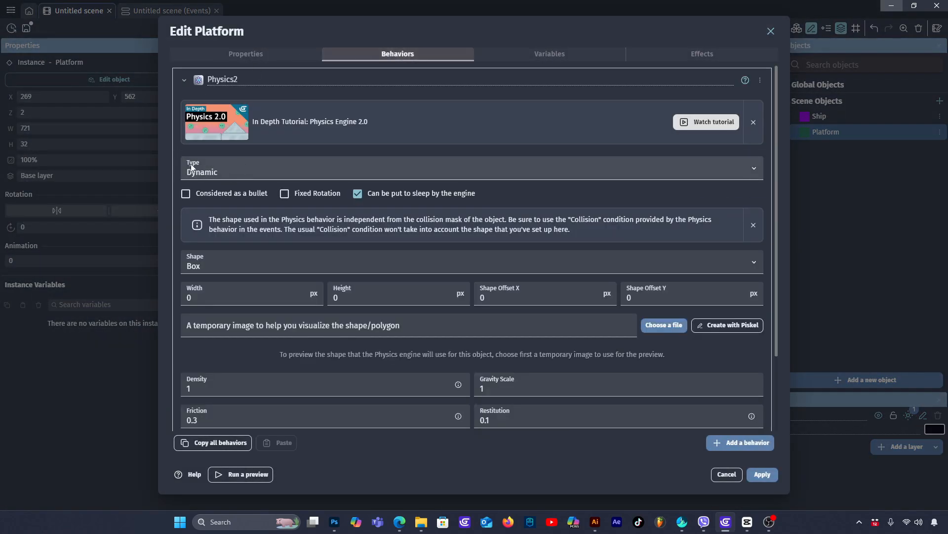
{"action": "left_click", "coordinate": [233, 167]}
{"action": "left_click", "coordinate": [227, 192]}
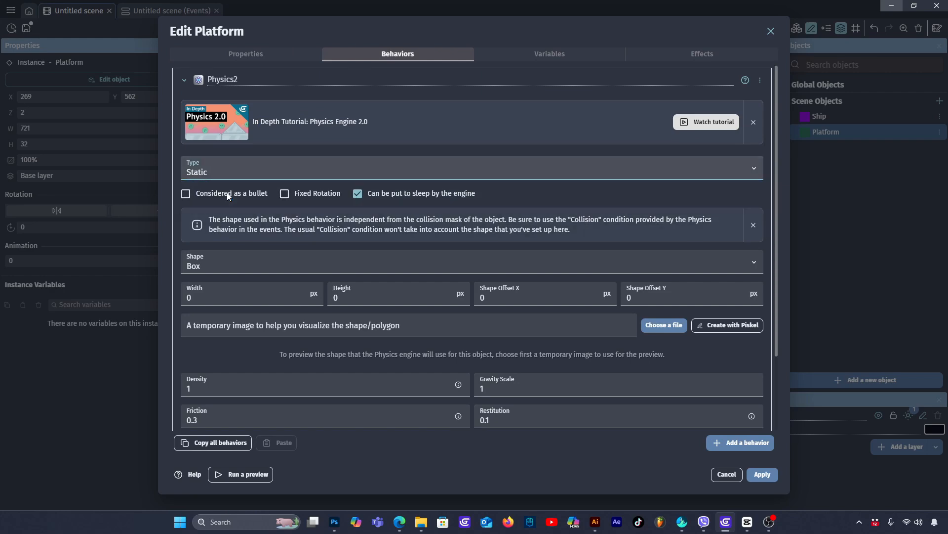
{"action": "left_click", "coordinate": [761, 474]}
{"action": "left_click", "coordinate": [441, 30]}
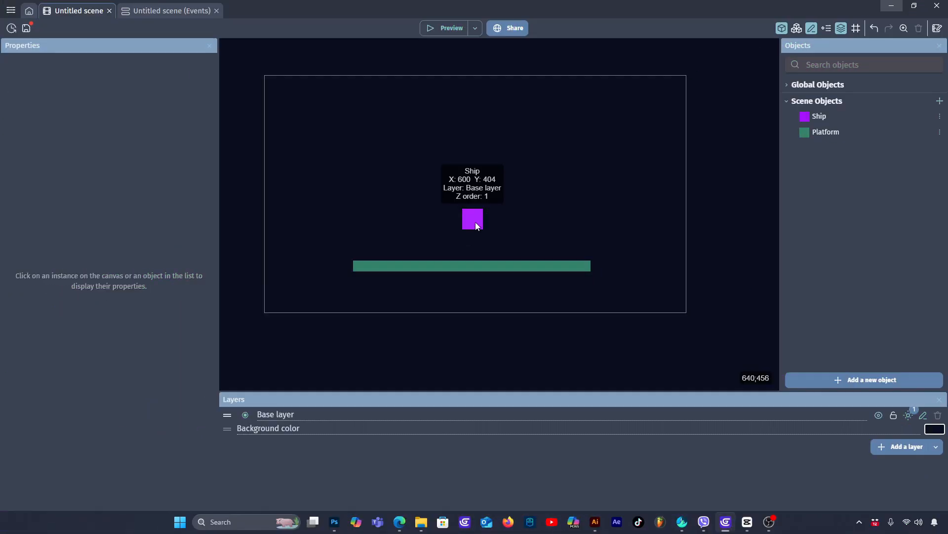
- Lower the Ship instance closer to the Platform and add an empty event to the scene's event sheet
{"action": "mouse_move", "coordinate": [476, 221]}
{"action": "left_mouse_down"}
{"action": "mouse_move", "coordinate": [457, 209]}
{"action": "mouse_move", "coordinate": [476, 219]}
{"action": "mouse_move", "coordinate": [470, 230]}
{"action": "left_mouse_up"}
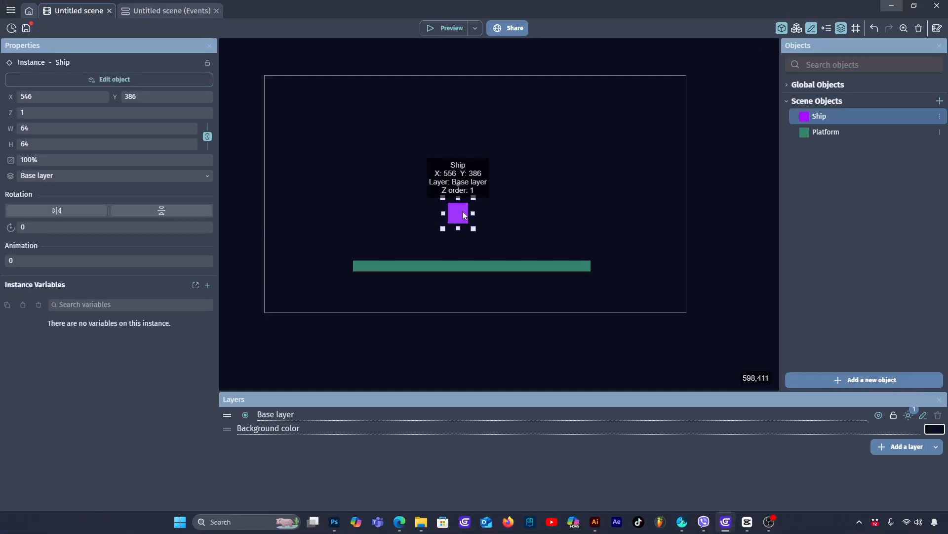
{"action": "left_click", "coordinate": [514, 211]}
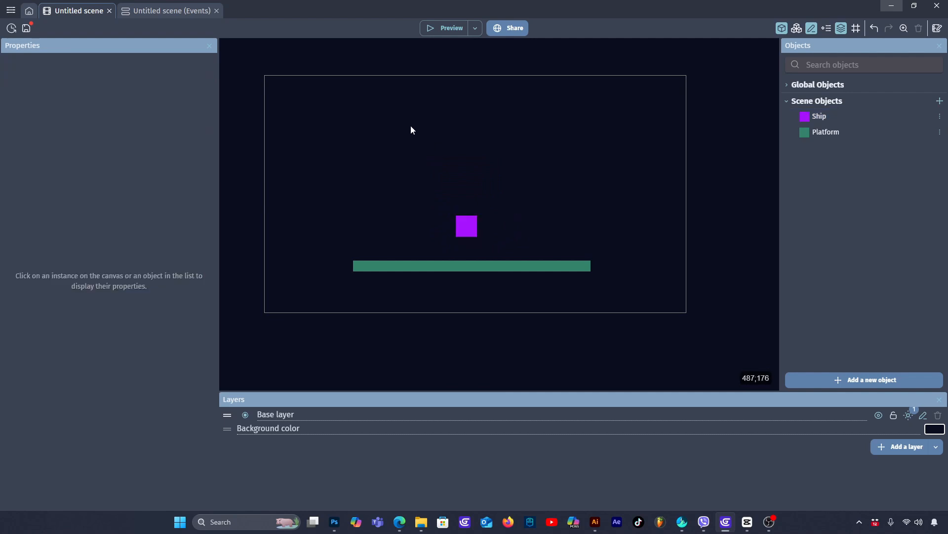
{"action": "left_click", "coordinate": [149, 12]}
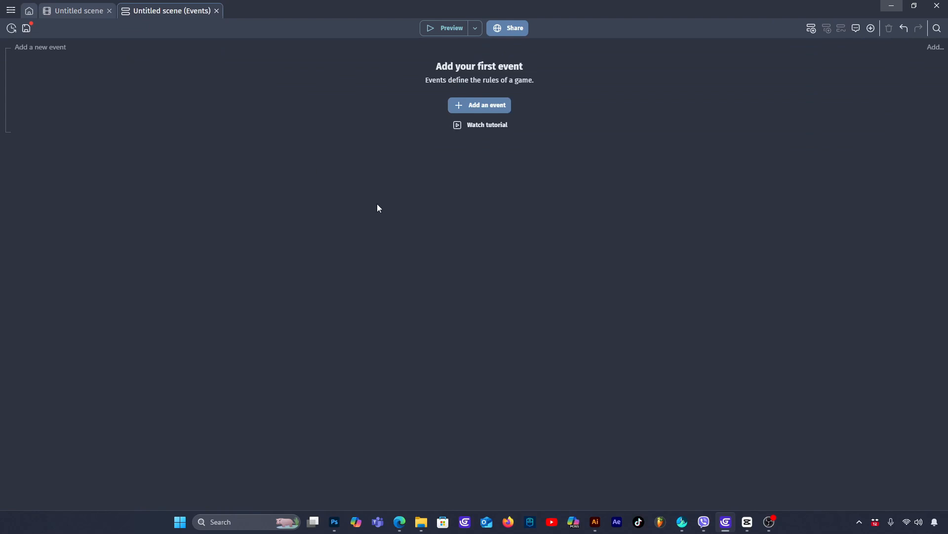
{"action": "left_click", "coordinate": [482, 104]}
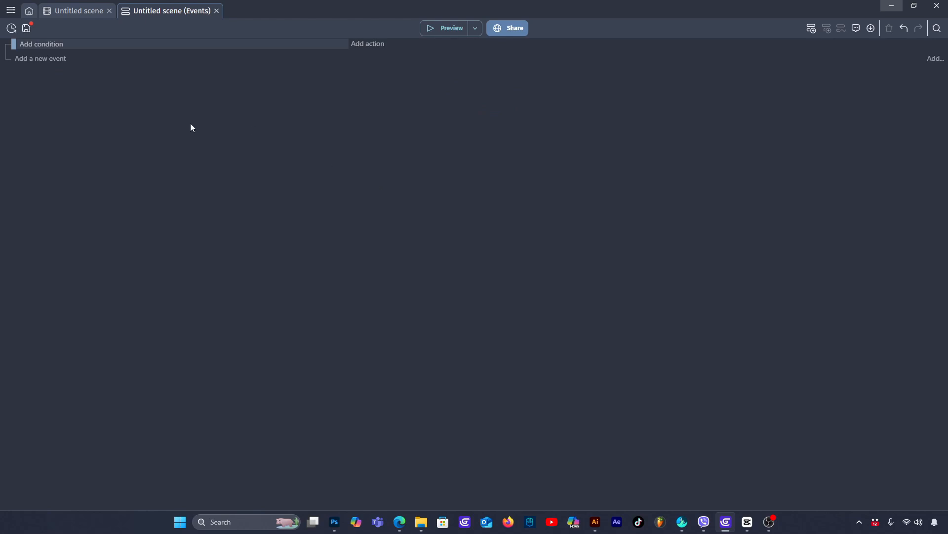
- Add a Key pressed condition for the "w" key to the empty event
{"action": "left_click", "coordinate": [40, 43]}
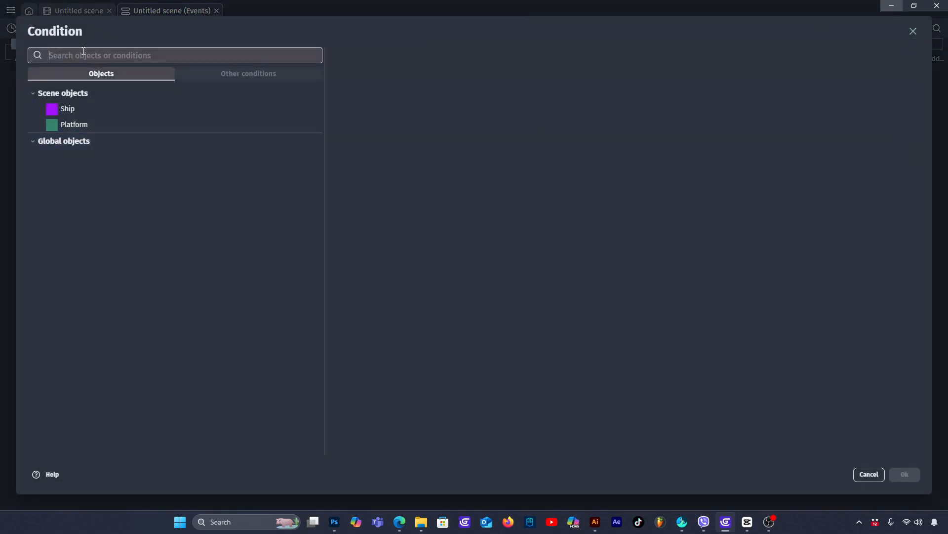
{"action": "type", "text": "key"}
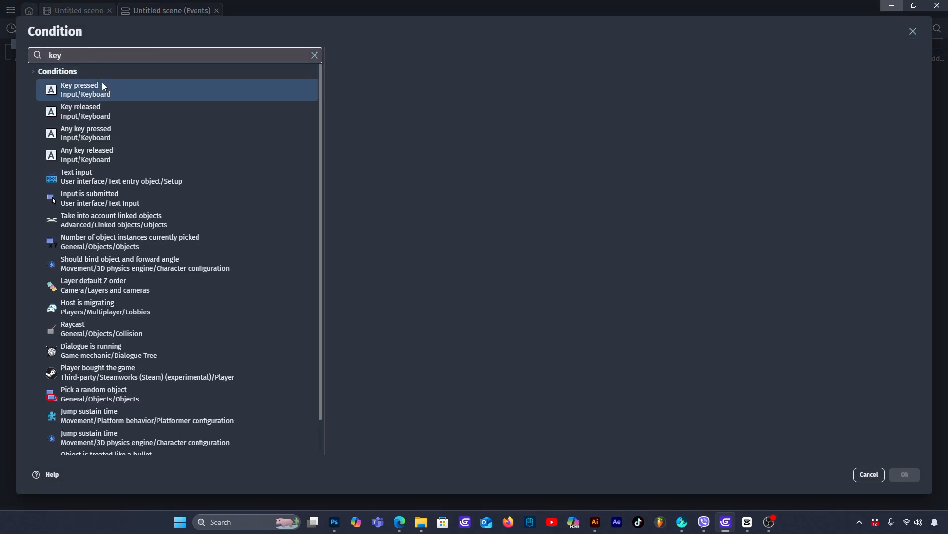
{"action": "left_click", "coordinate": [102, 86]}
{"action": "type", "text": "w"}
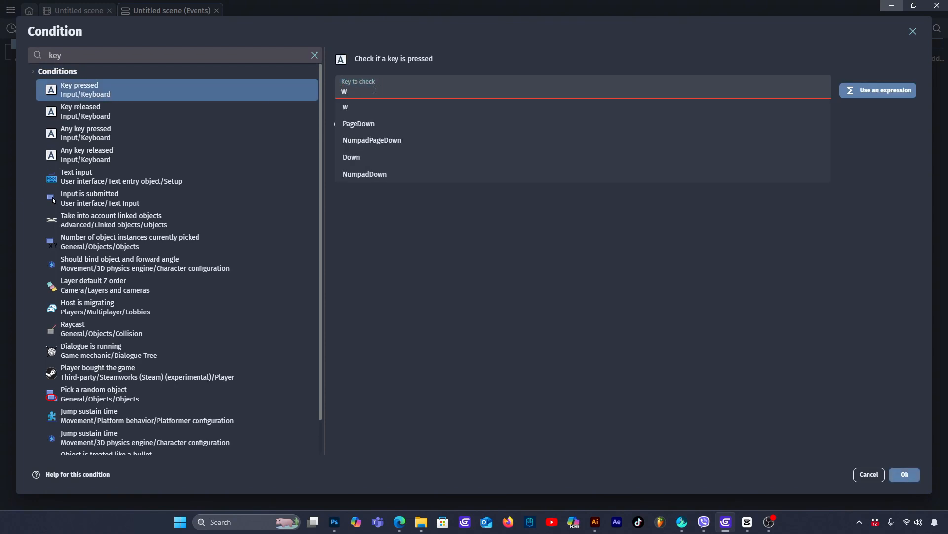
{"action": "left_click", "coordinate": [902, 475]}
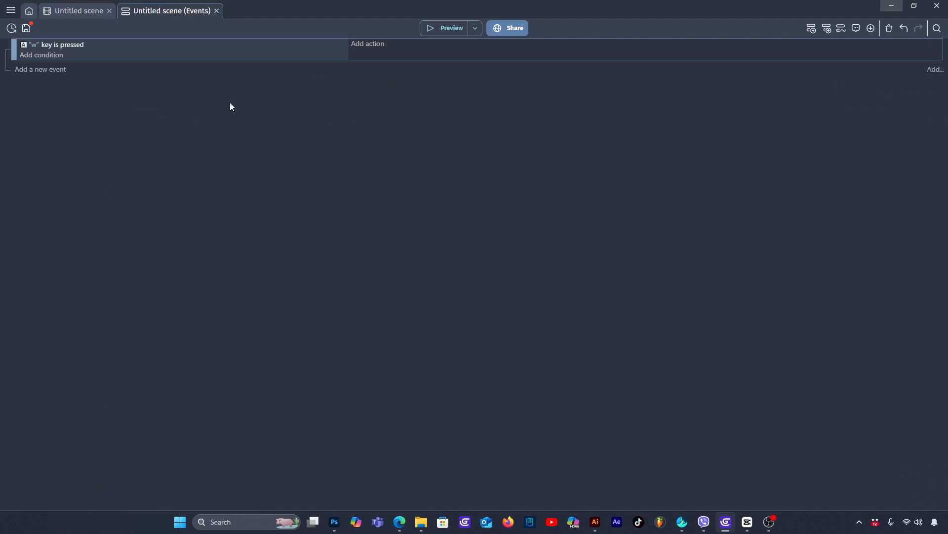
- Add a Physics2 Apply force action on Ship to the "w" event, with X component 0 and Y component -6
{"action": "left_click", "coordinate": [370, 45]}
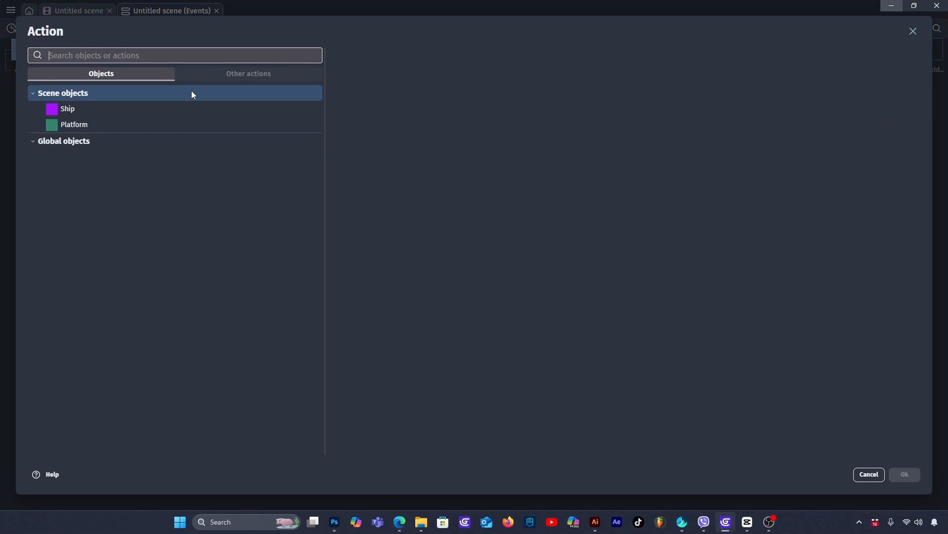
{"action": "left_click", "coordinate": [67, 109]}
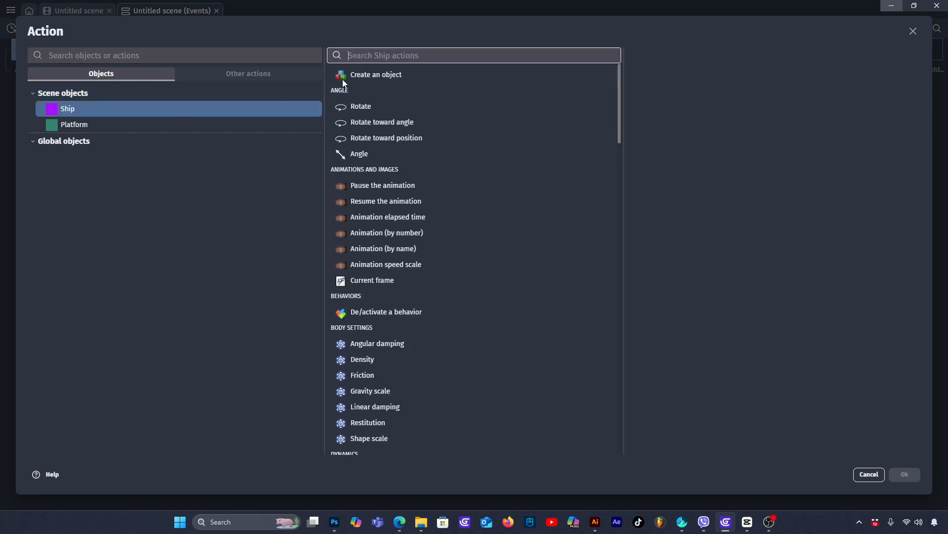
{"action": "left_click", "coordinate": [387, 55]}
{"action": "type", "text": "forse"}
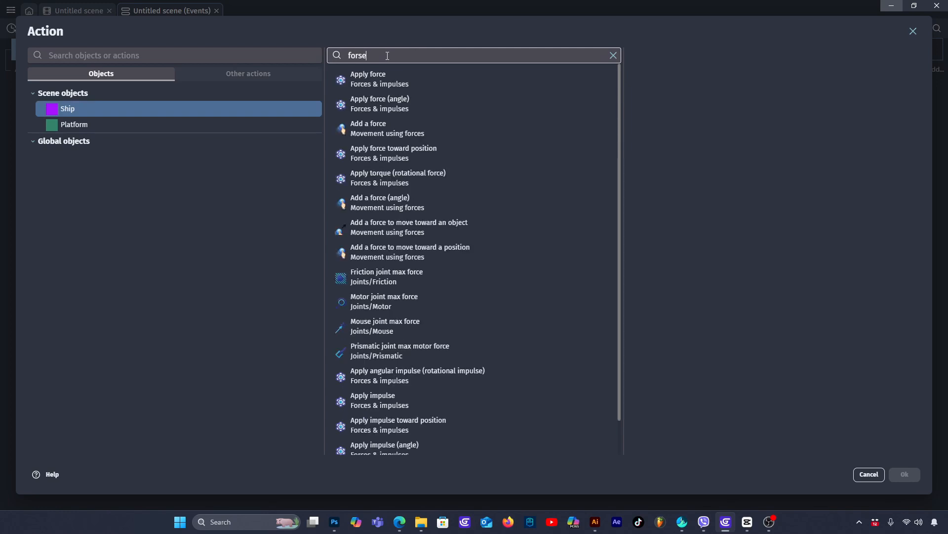
{"action": "left_click", "coordinate": [360, 79]}
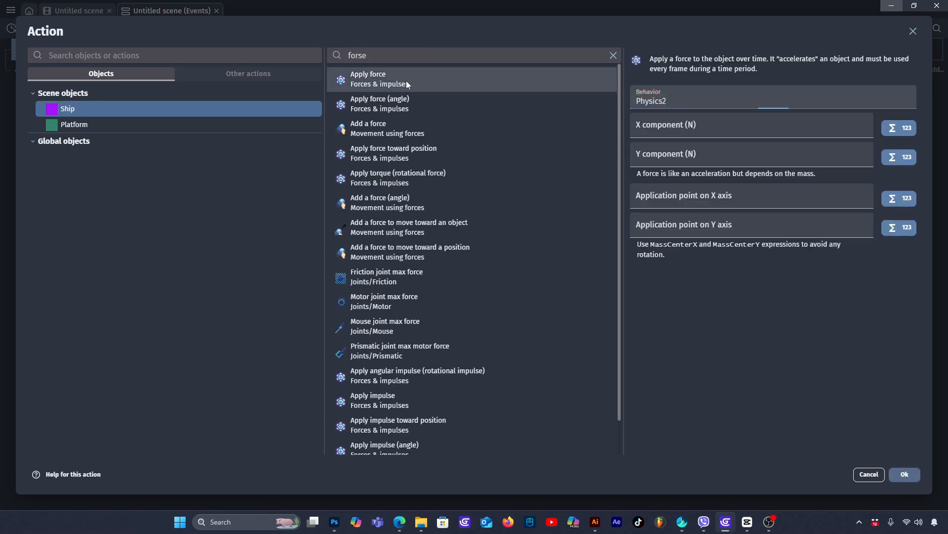
{"action": "left_click", "coordinate": [647, 129]}
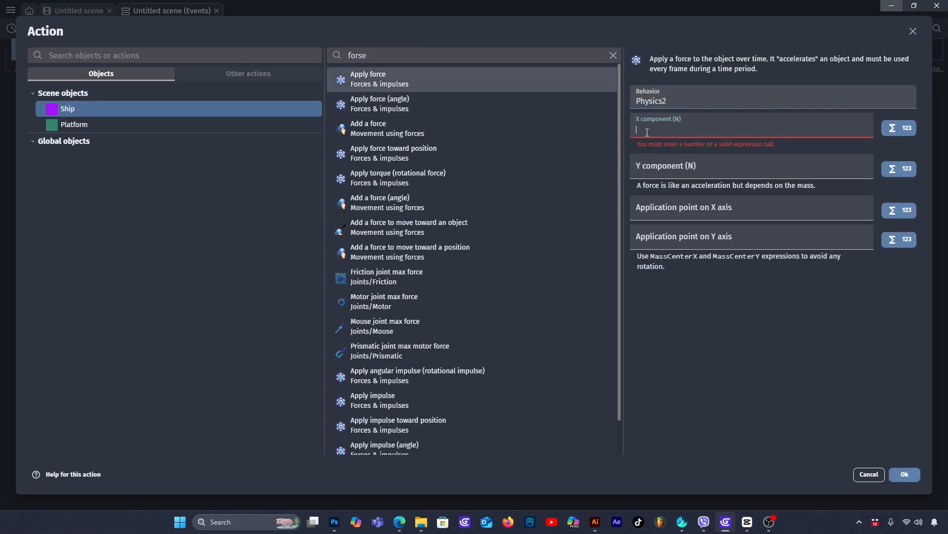
{"action": "type", "text": "0"}
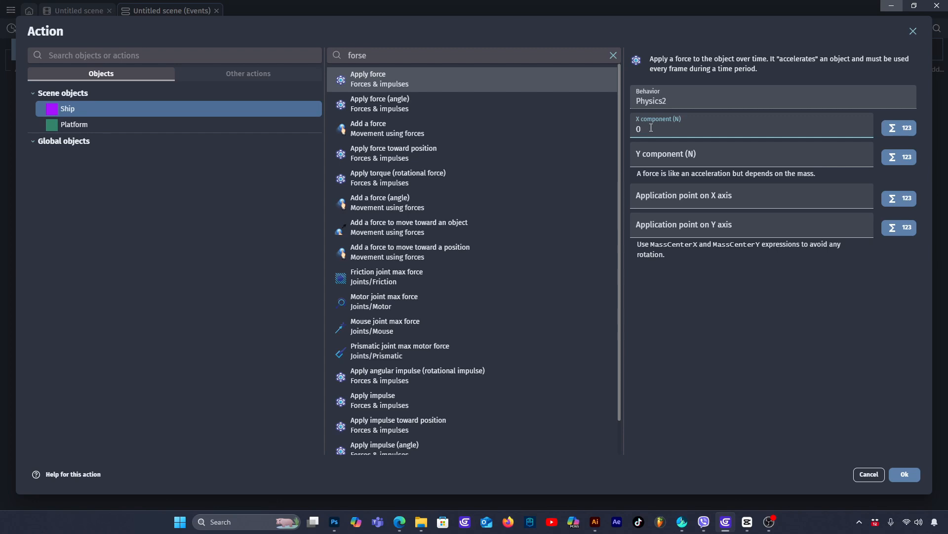
{"action": "left_click", "coordinate": [651, 158]}
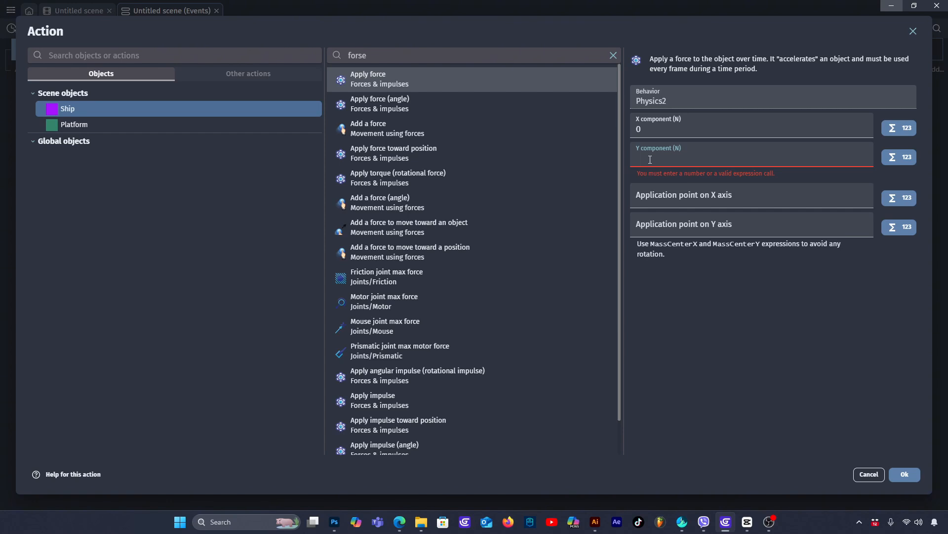
{"action": "type", "text": "-6"}
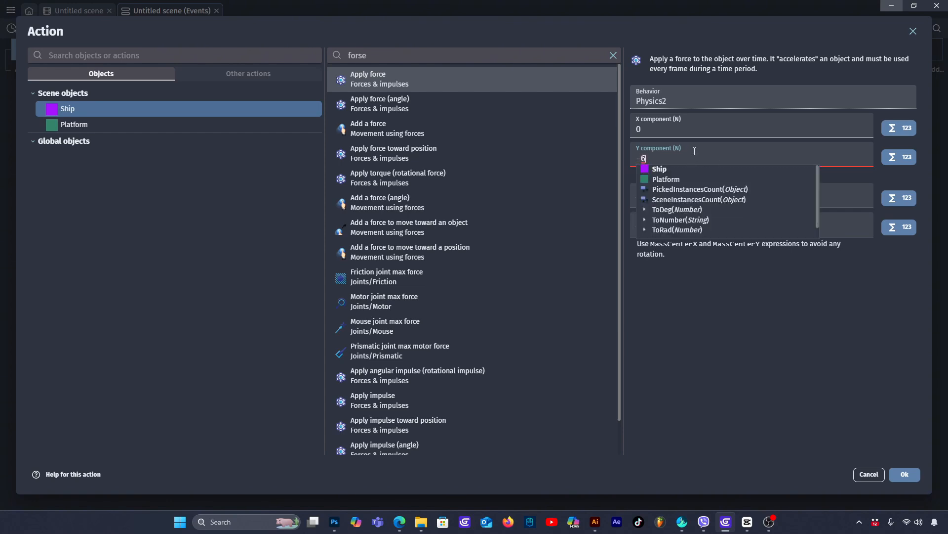
{"action": "left_click", "coordinate": [907, 473]}
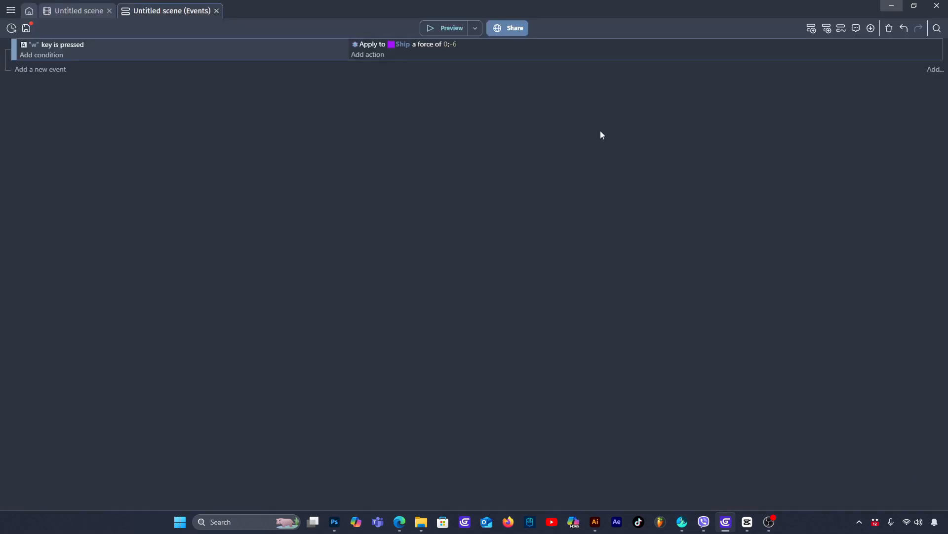
- Preview the game and test the upward thrust on the Ship with the "w" control, then close the preview
{"action": "left_click", "coordinate": [454, 30]}
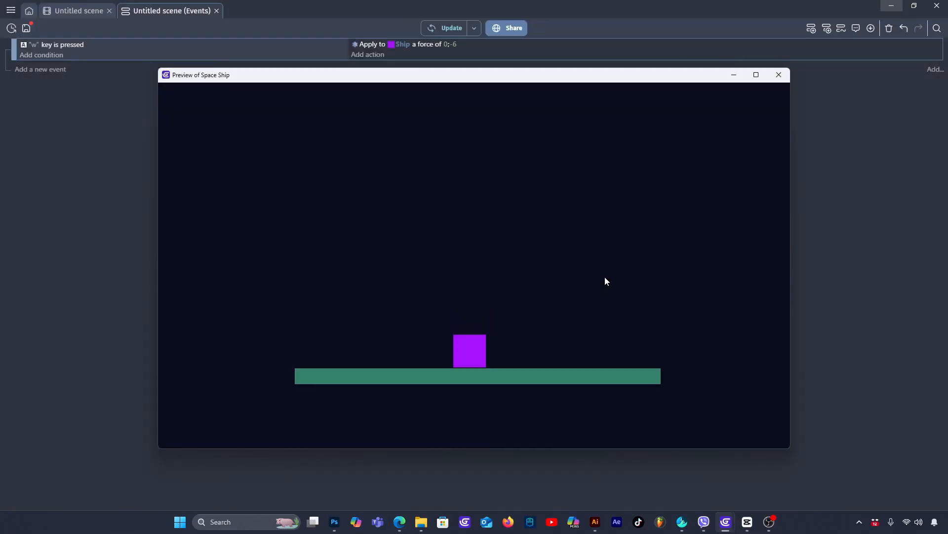
{"action": "key", "text": "w"}
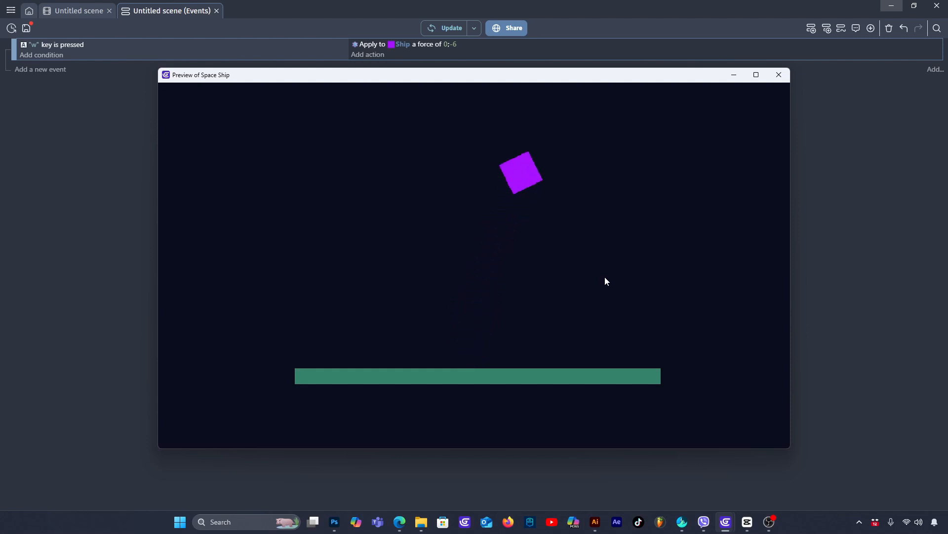
{"action": "key", "text": "w"}
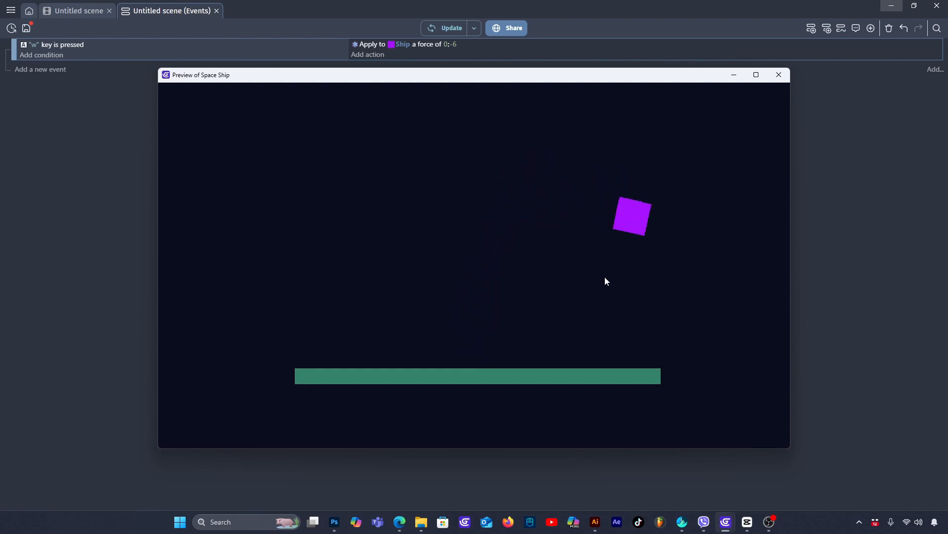
{"action": "key", "text": "w"}
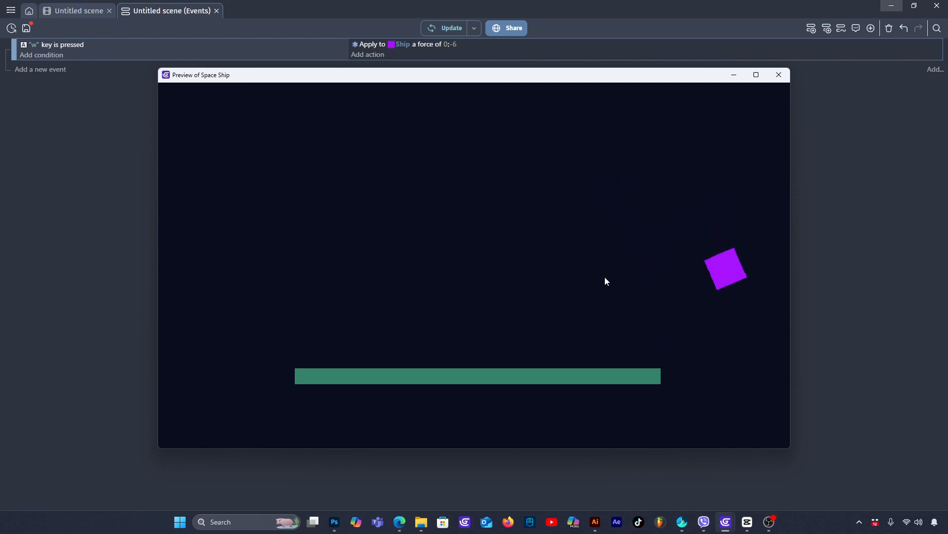
{"action": "key", "text": "w"}
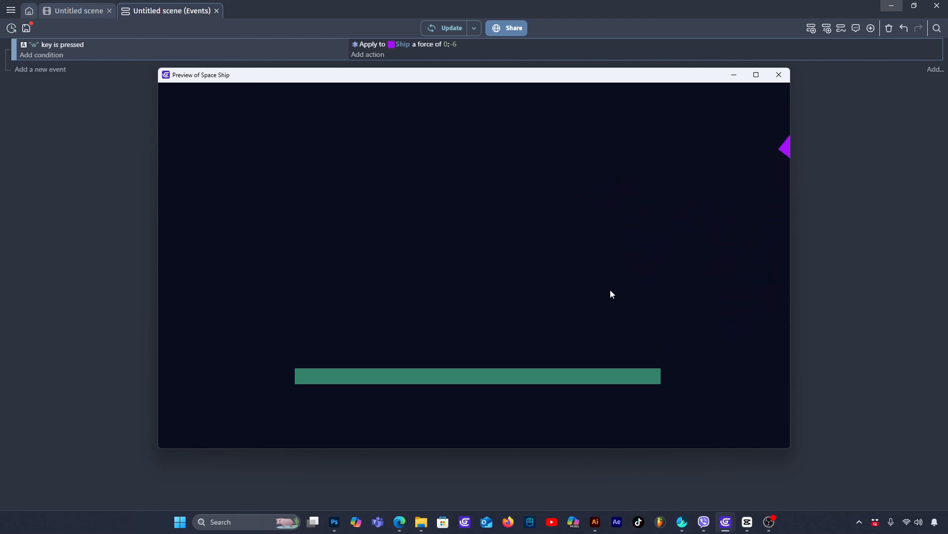
{"action": "left_click", "coordinate": [779, 74]}
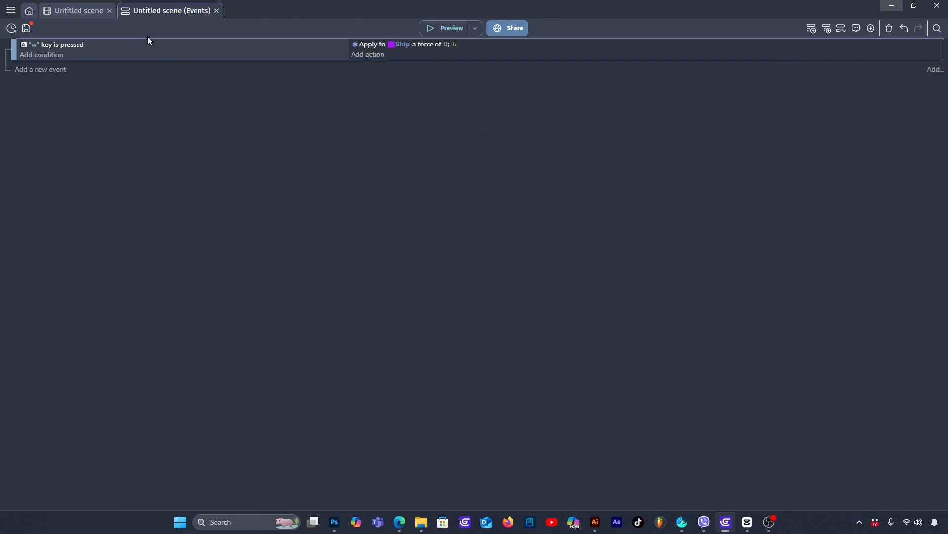
- Enable Fixed Rotation in the Ship's Physics2 behavior and apply it
{"action": "left_click", "coordinate": [82, 10]}
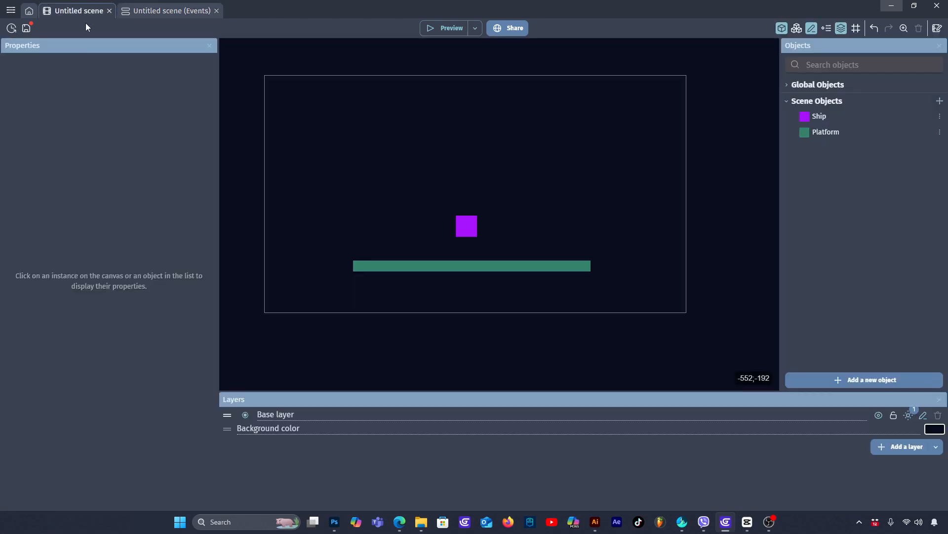
{"action": "double_click", "coordinate": [470, 231]}
{"action": "left_click", "coordinate": [395, 53]}
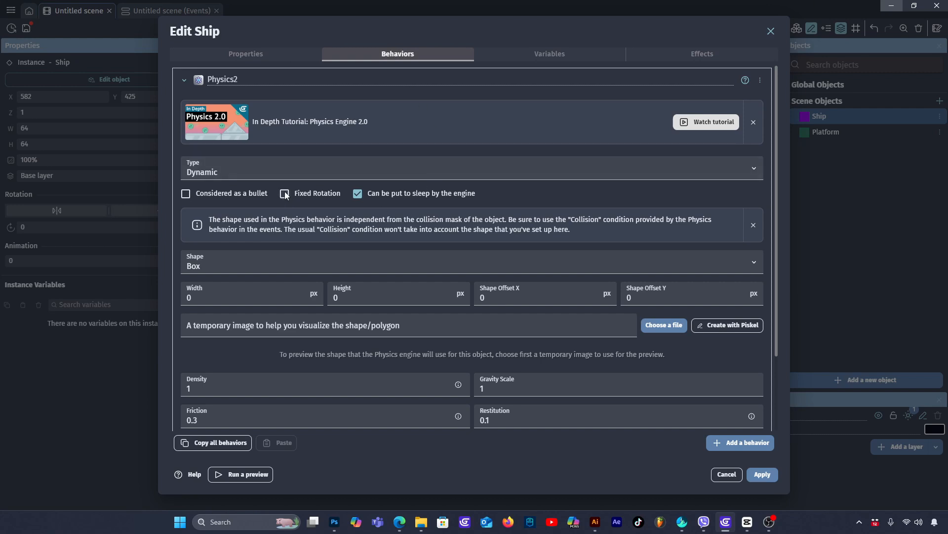
{"action": "left_click", "coordinate": [285, 194]}
{"action": "left_click", "coordinate": [764, 476]}
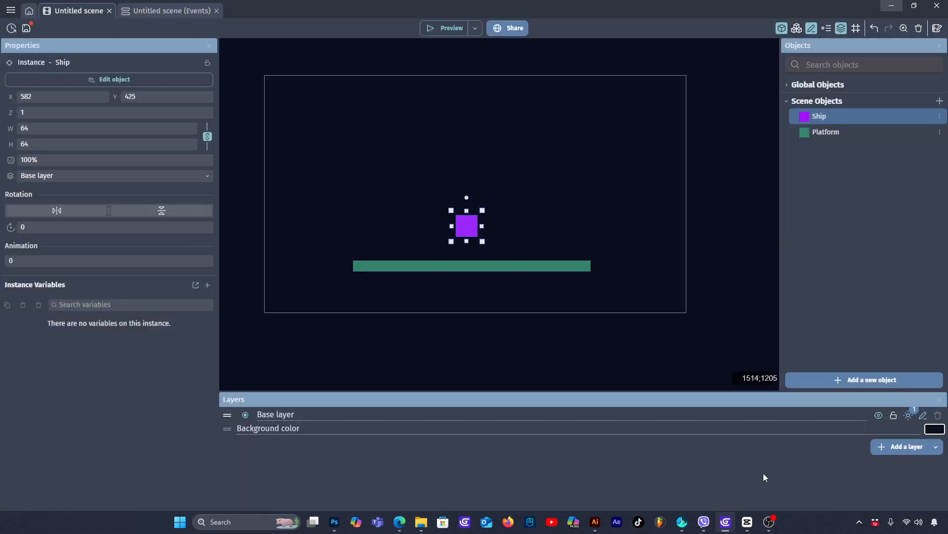
- Preview the game to test the Ship's upward flight with fixed rotation, close the preview and deselect the Ship instance
{"action": "left_click", "coordinate": [450, 28]}
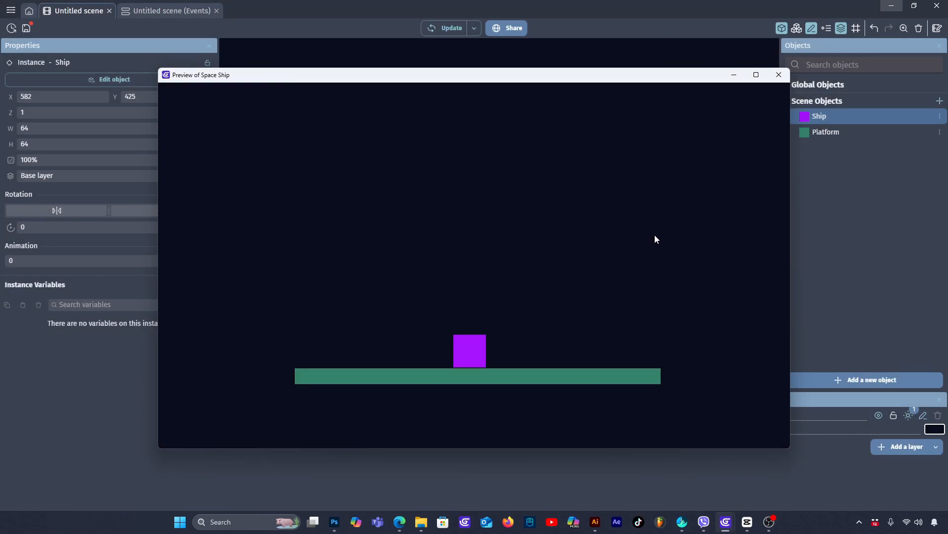
{"action": "key", "text": "Up"}
{"action": "key", "text": "Up"}
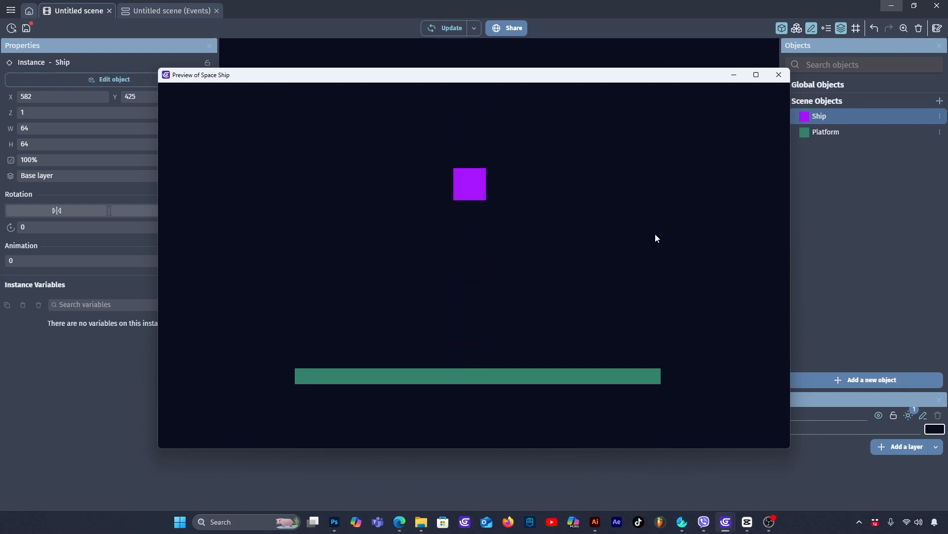
{"action": "key", "text": "Up"}
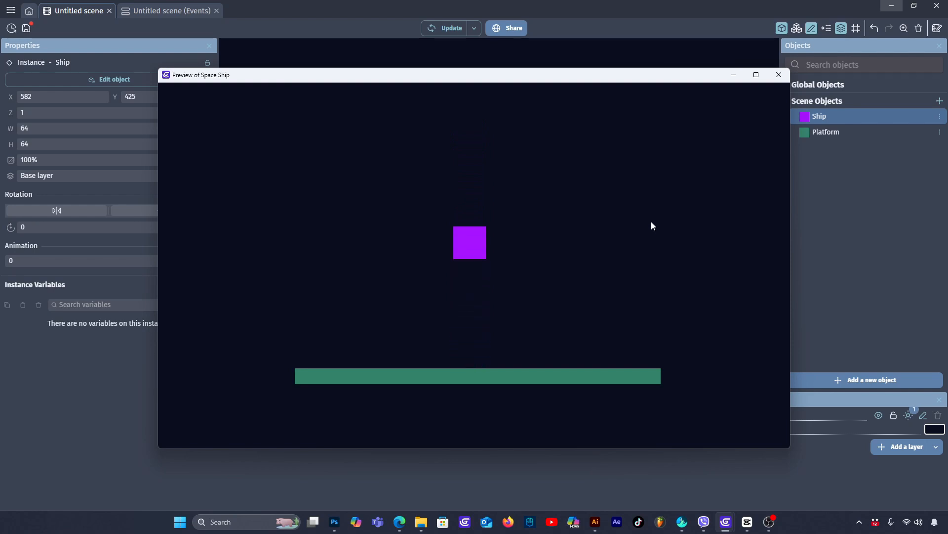
{"action": "left_click", "coordinate": [779, 75]}
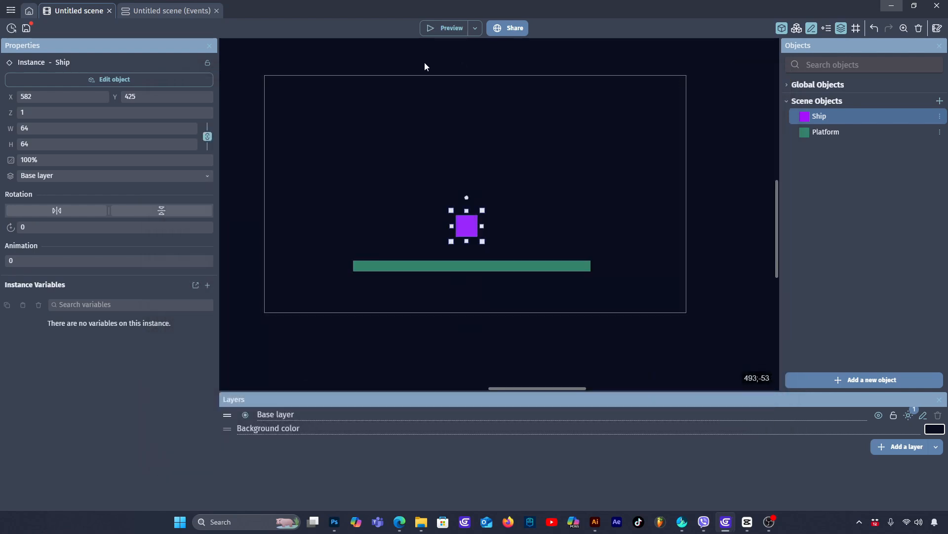
{"action": "left_click", "coordinate": [545, 203]}
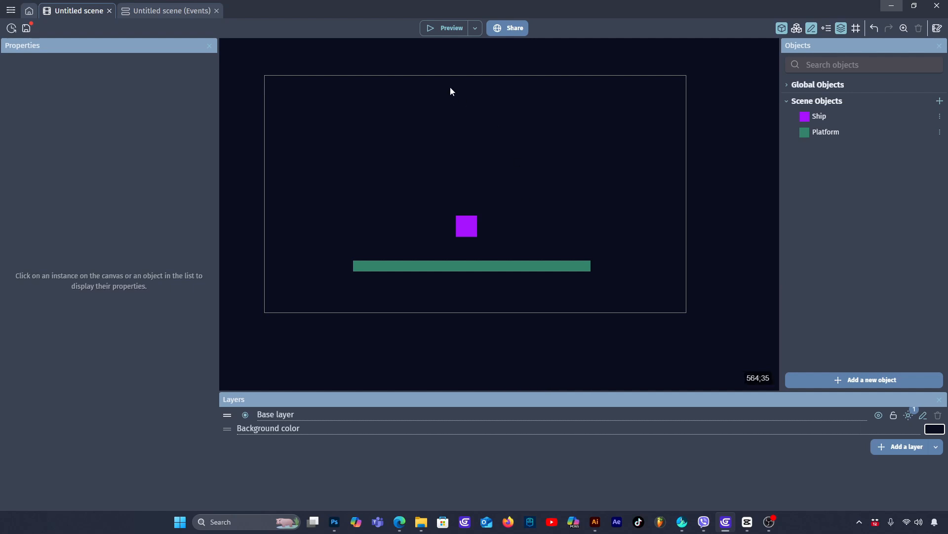
- Add a second event to the scene's event sheet with a Key pressed condition for the "a" key
{"action": "left_click", "coordinate": [168, 10]}
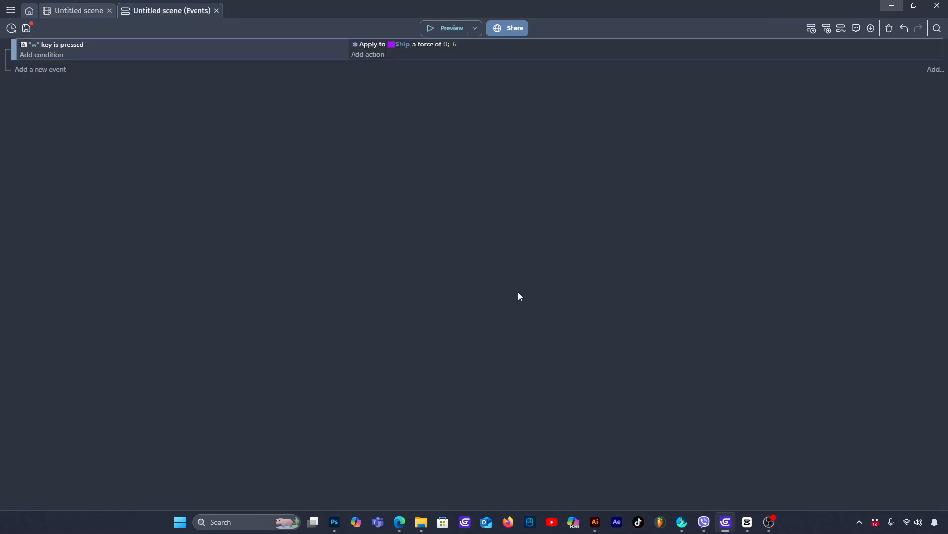
{"action": "left_click", "coordinate": [47, 70]}
{"action": "left_click", "coordinate": [42, 65]}
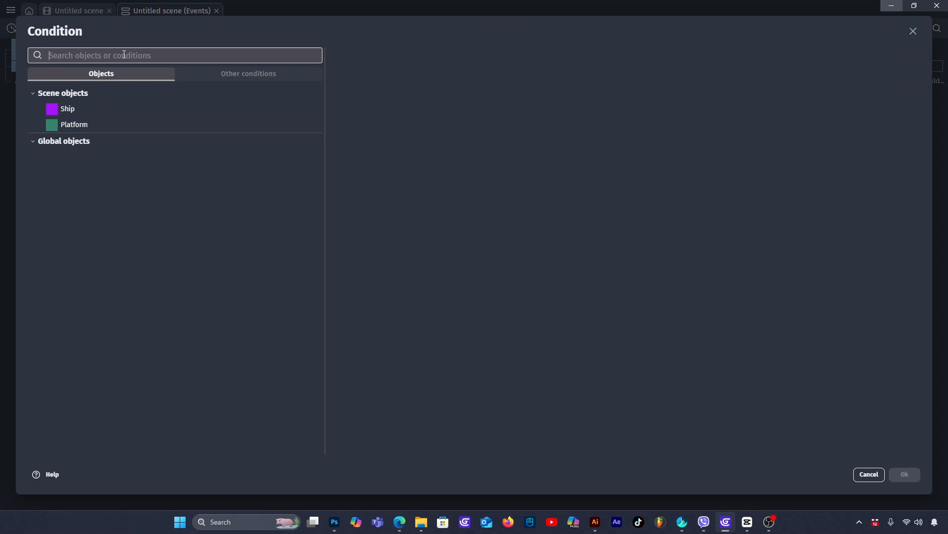
{"action": "type", "text": "key"}
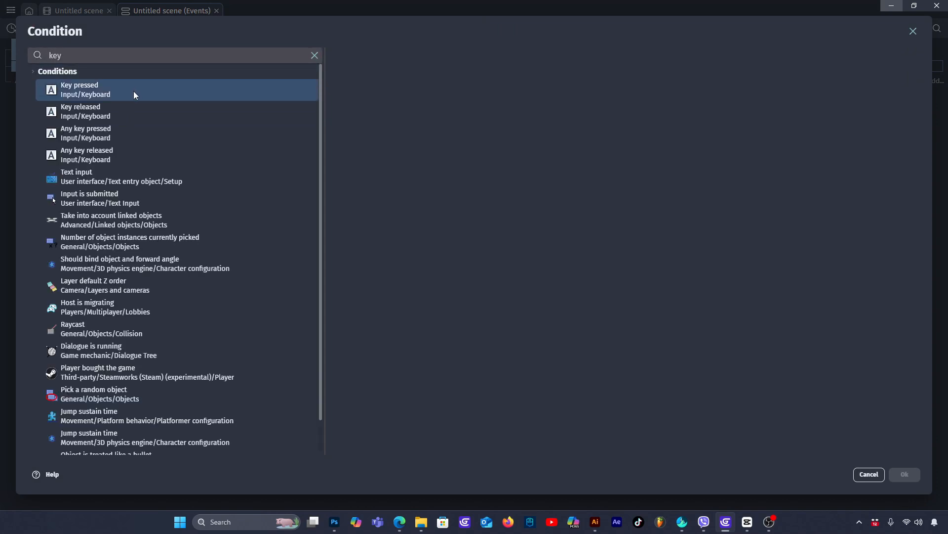
{"action": "left_click", "coordinate": [133, 91]}
{"action": "left_click", "coordinate": [363, 106]}
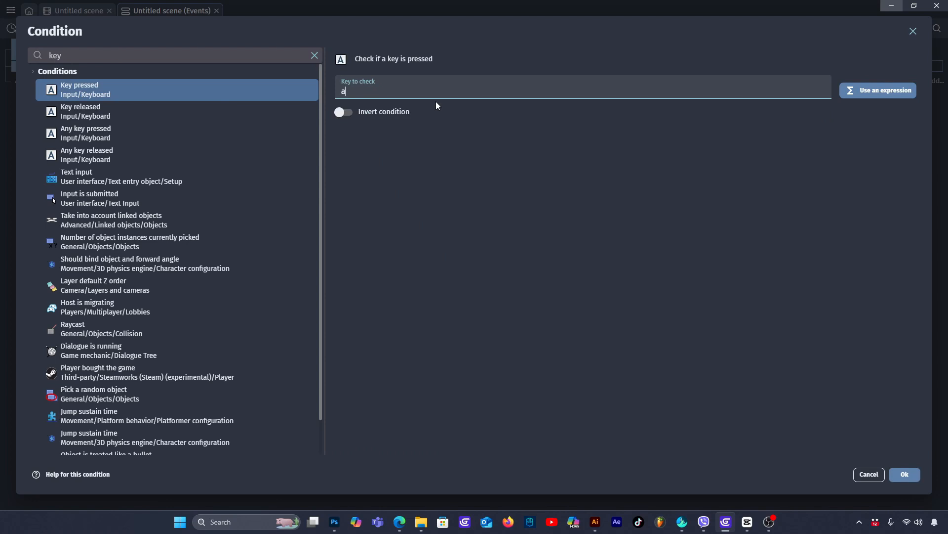
{"action": "left_click", "coordinate": [904, 473]}
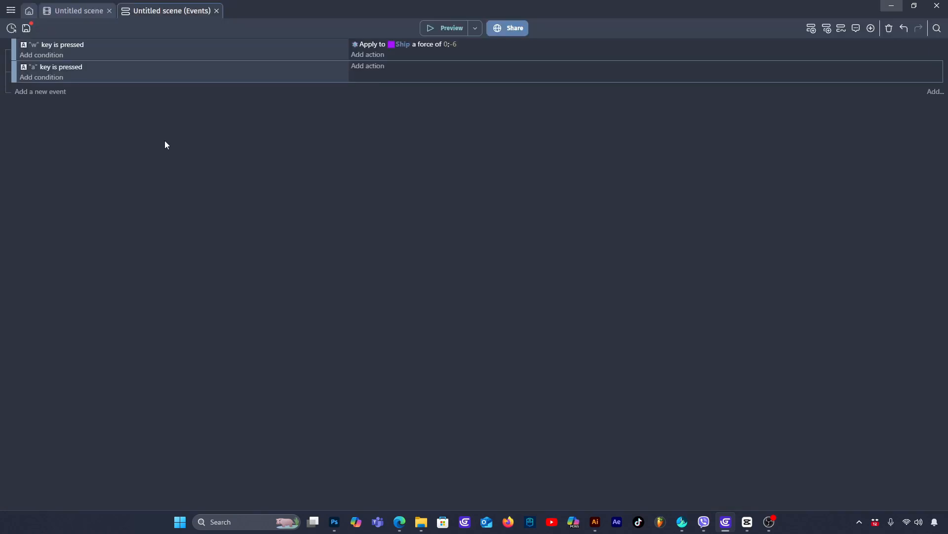
- Add an Apply force action for the Ship to the "a" key event with X component -1 and Y component 0
{"action": "left_click", "coordinate": [379, 67]}
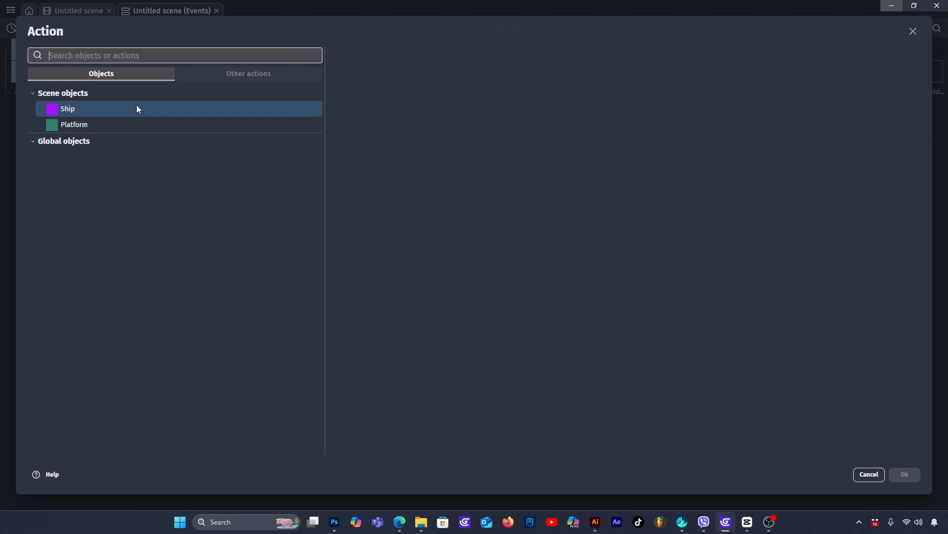
{"action": "left_click", "coordinate": [87, 110]}
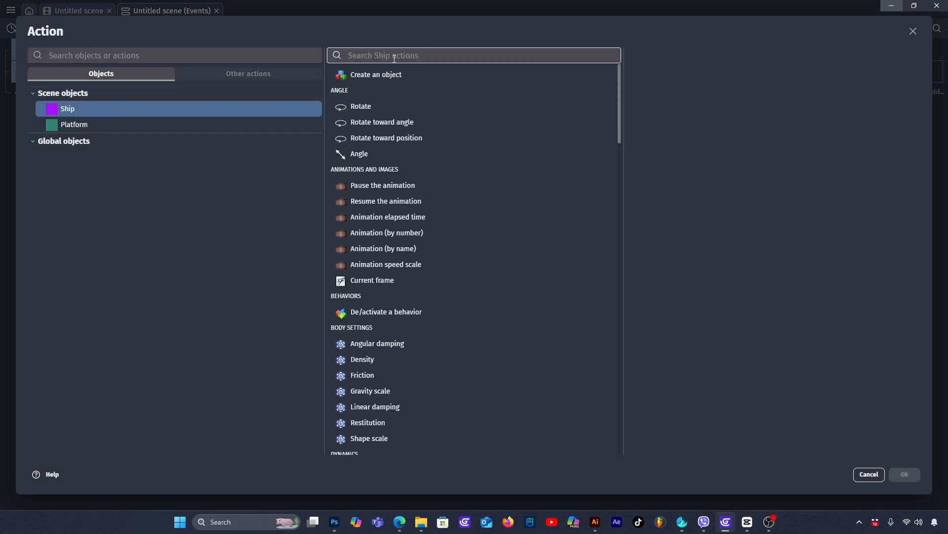
{"action": "type", "text": "forse"}
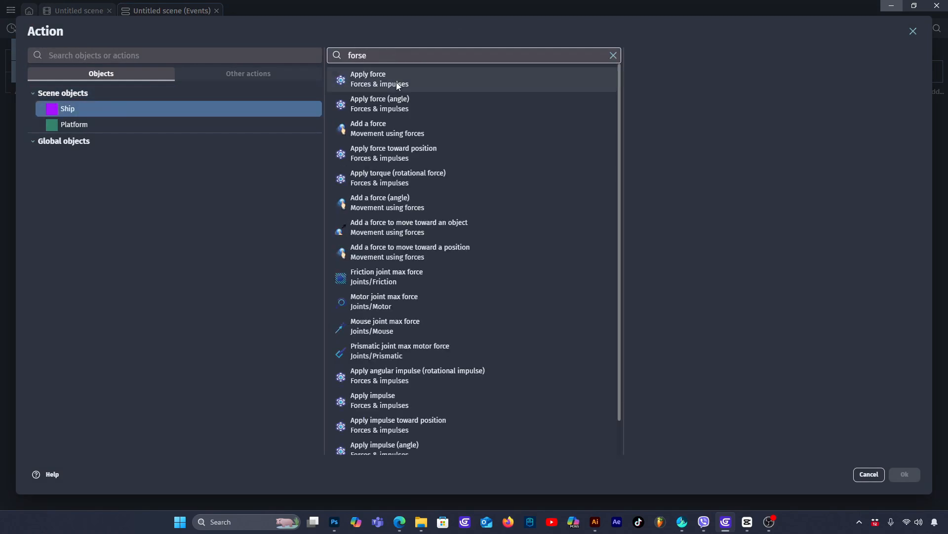
{"action": "left_click", "coordinate": [394, 82]}
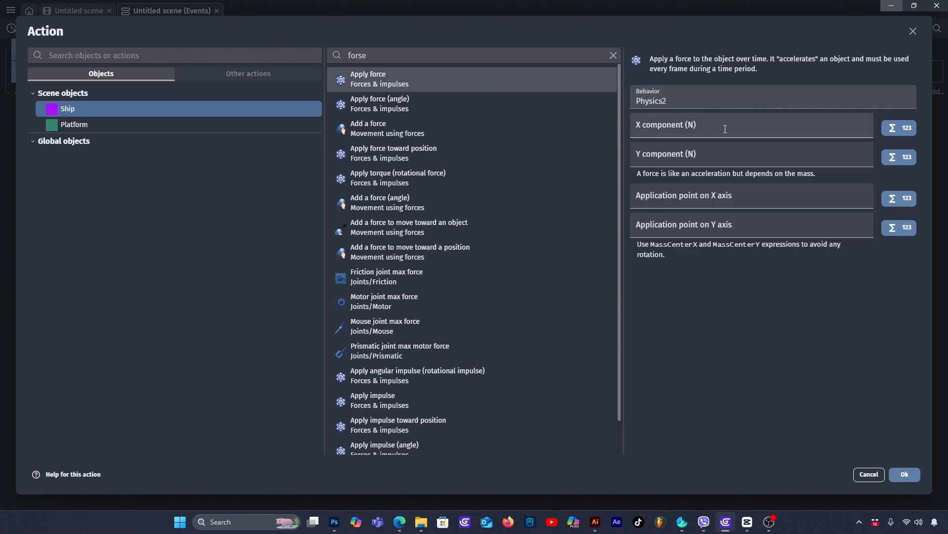
{"action": "left_click", "coordinate": [680, 131]}
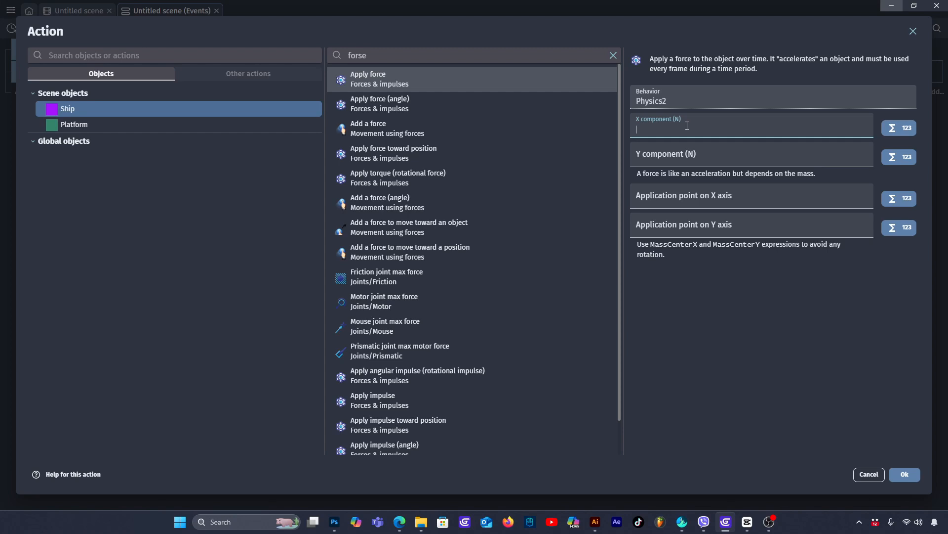
{"action": "type", "text": "1"}
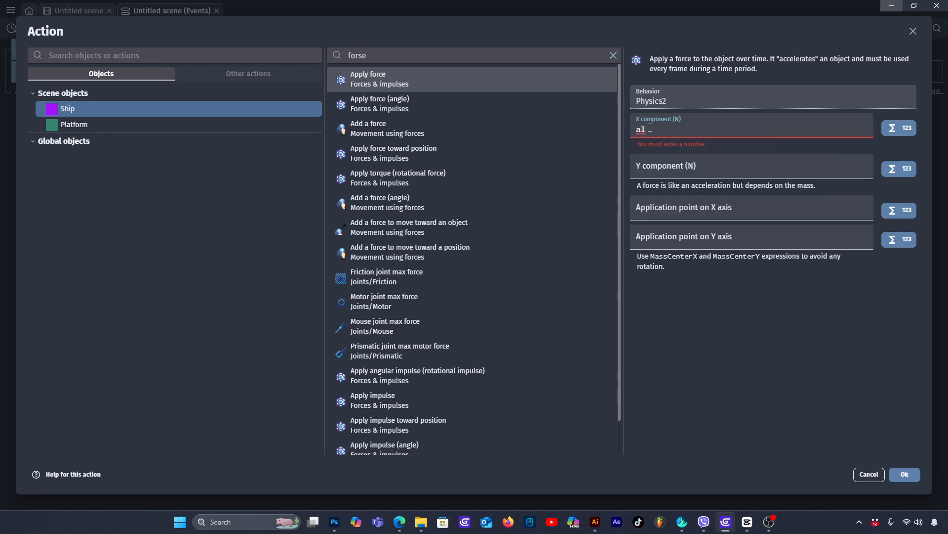
{"action": "key", "text": "ctrl+a"}
{"action": "type", "text": "-1"}
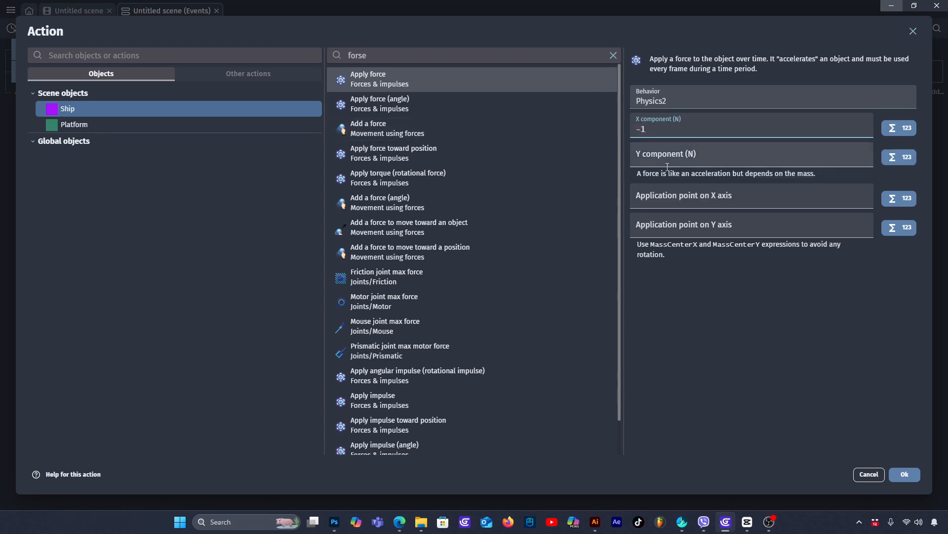
{"action": "left_click", "coordinate": [670, 154]}
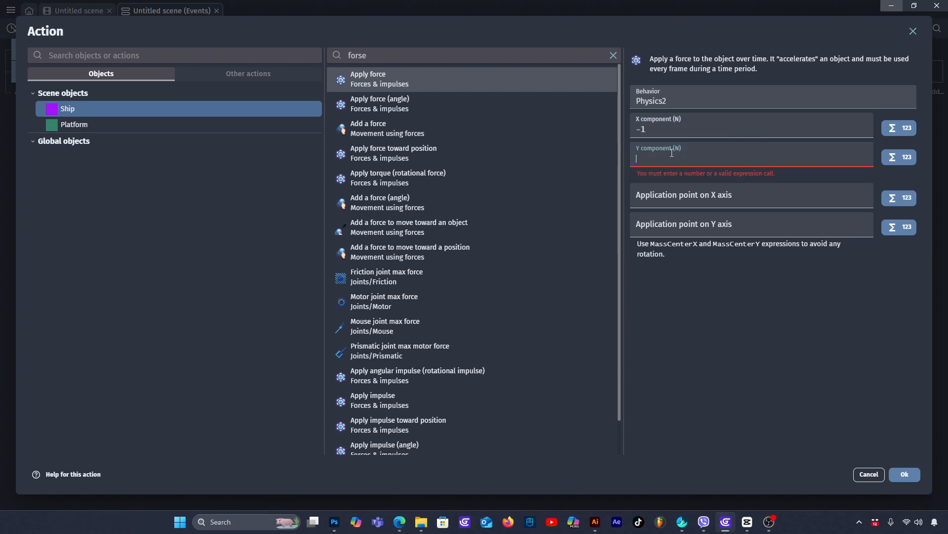
{"action": "type", "text": "0"}
{"action": "left_click", "coordinate": [906, 474]}
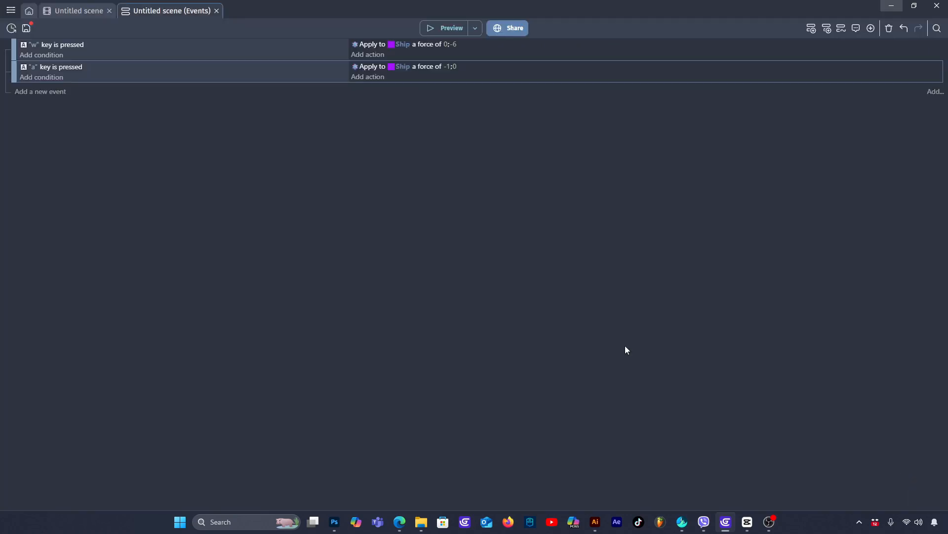
- Preview the game to test the Ship's leftward thrust with the "w" and "a" controls, then close the preview
{"action": "left_click", "coordinate": [447, 28]}
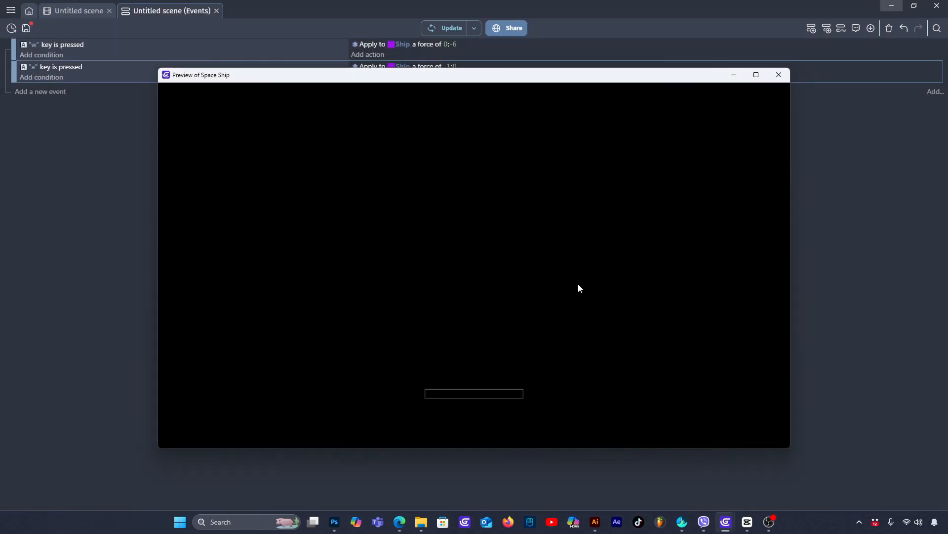
{"action": "key", "text": "w"}
{"action": "key", "text": "a"}
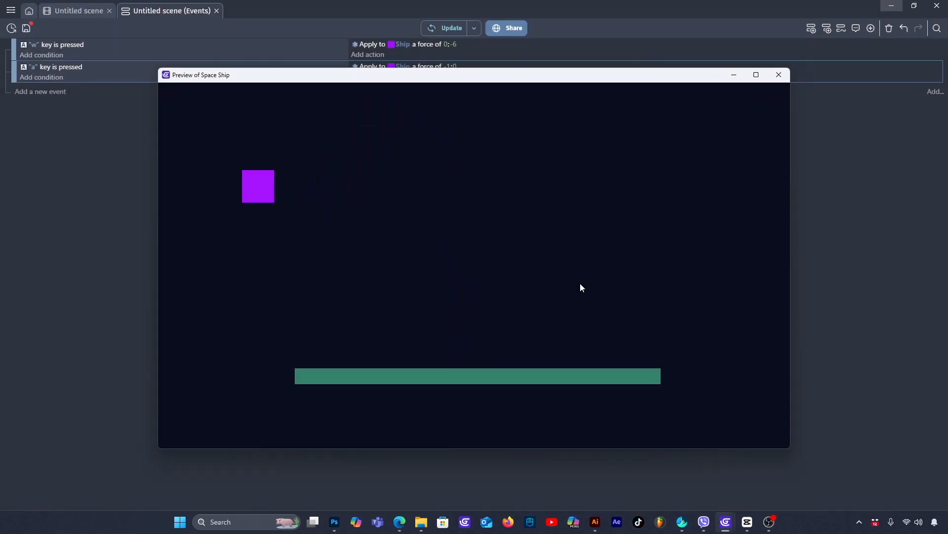
{"action": "left_click", "coordinate": [779, 74]}
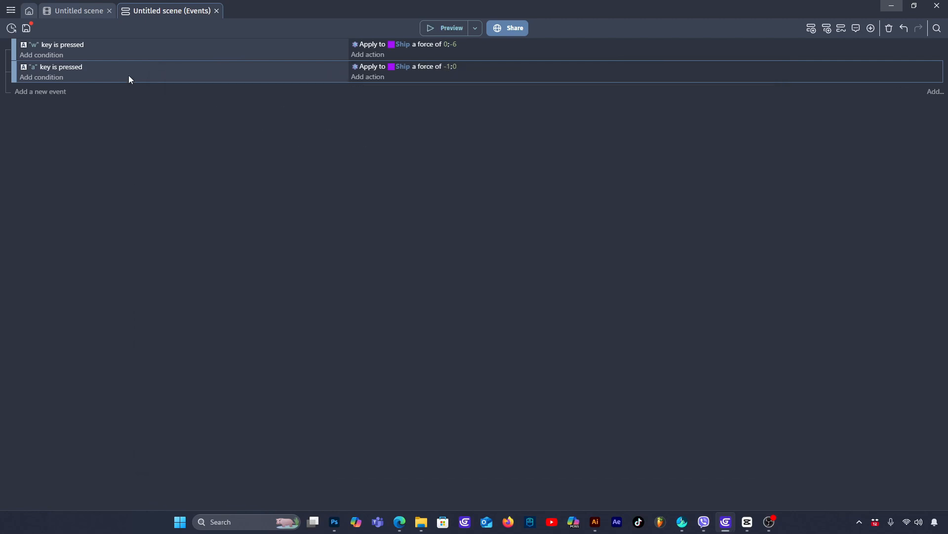
- Duplicate the "a" key event, changing the copy's key to "d" and its Ship force's X component to 1
{"action": "key", "text": "ctrl+v"}
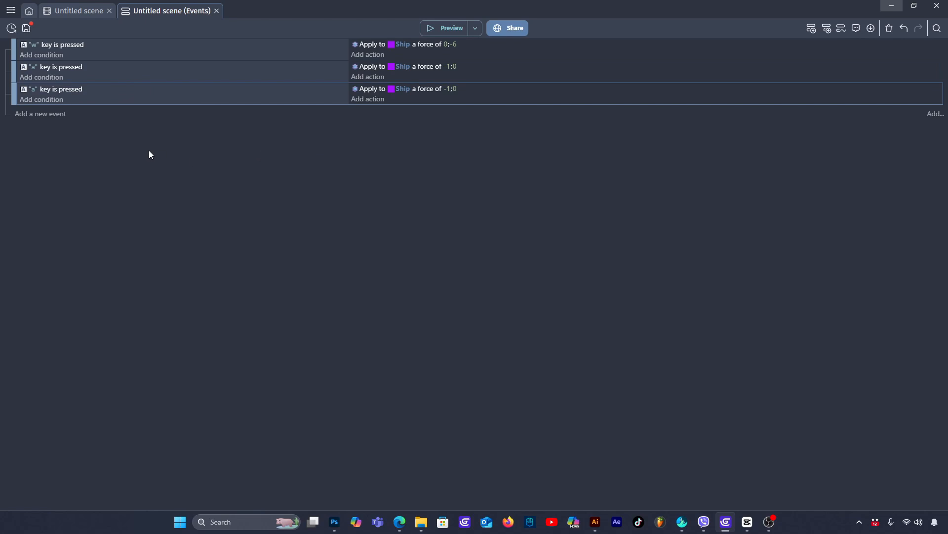
{"action": "left_click", "coordinate": [34, 90]}
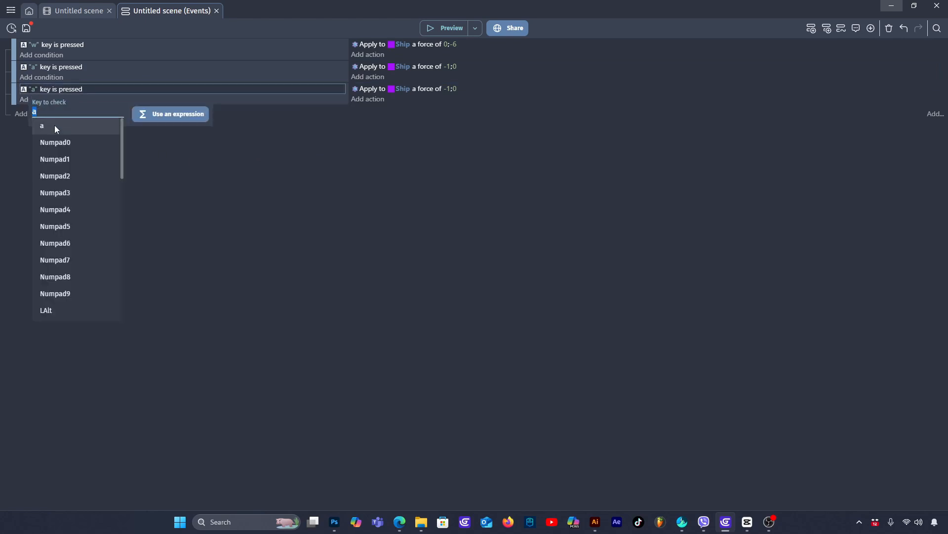
{"action": "type", "text": "d"}
{"action": "left_click", "coordinate": [69, 127]}
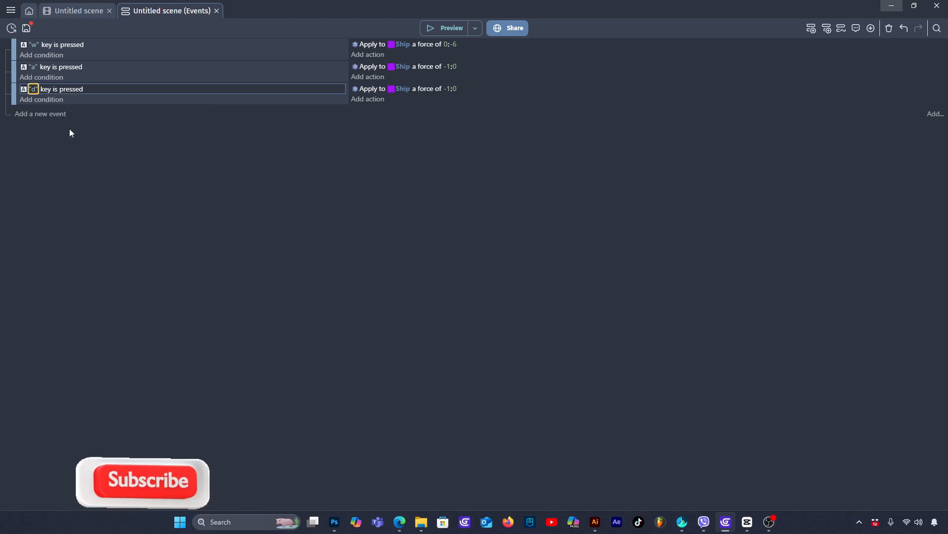
{"action": "left_click", "coordinate": [448, 89]}
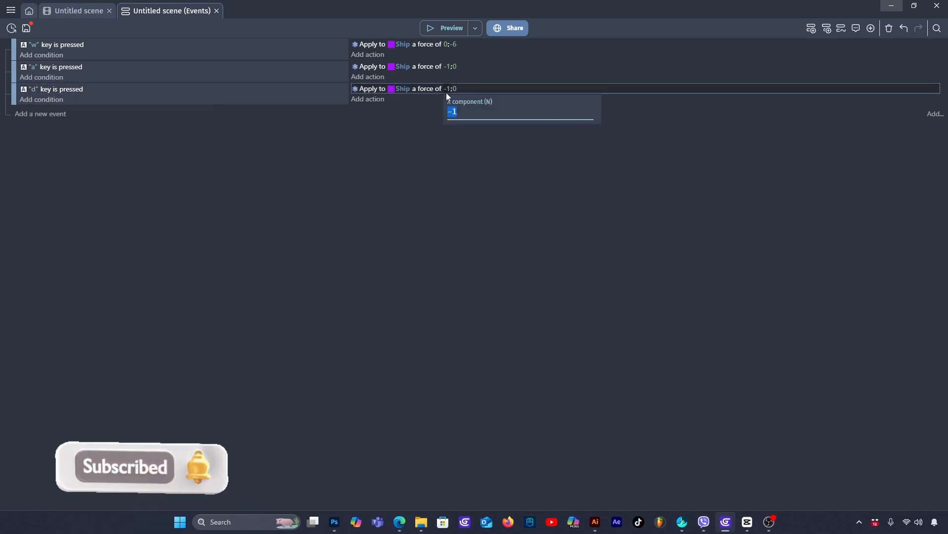
{"action": "left_click", "coordinate": [453, 110]}
{"action": "key", "text": "BackSpace"}
{"action": "left_click", "coordinate": [375, 197]}
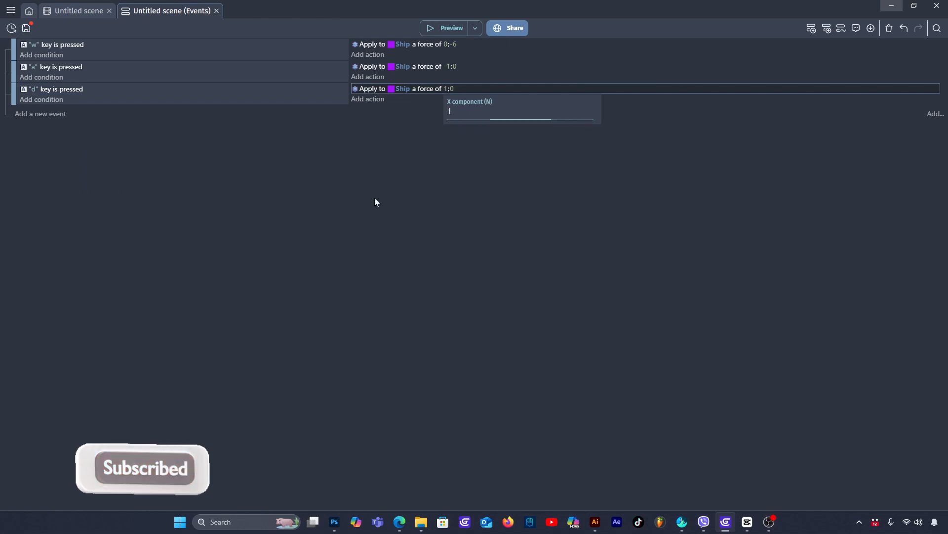
- Preview the game and fly the Ship around with the "w", "a" and "d" controls, then close the preview
{"action": "left_click", "coordinate": [436, 29]}
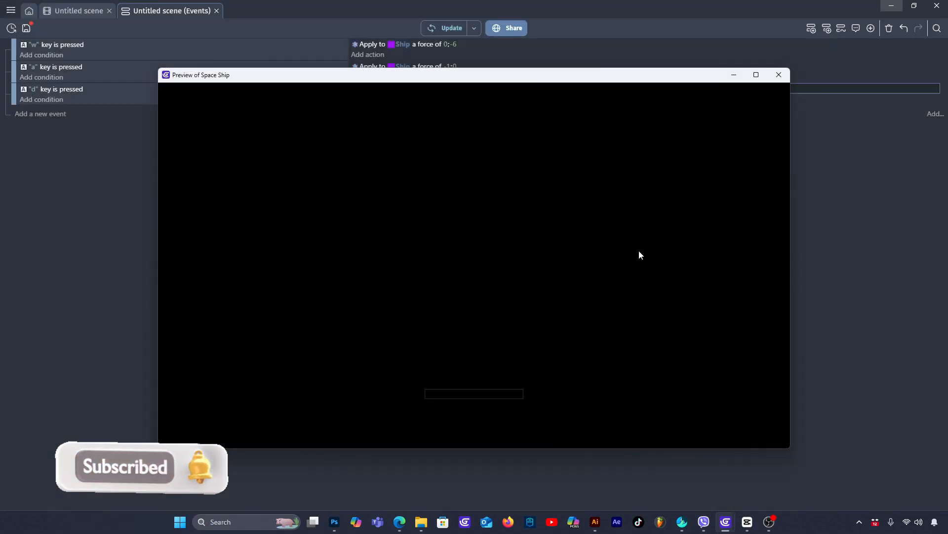
{"action": "key", "text": "w"}
{"action": "key", "text": "d"}
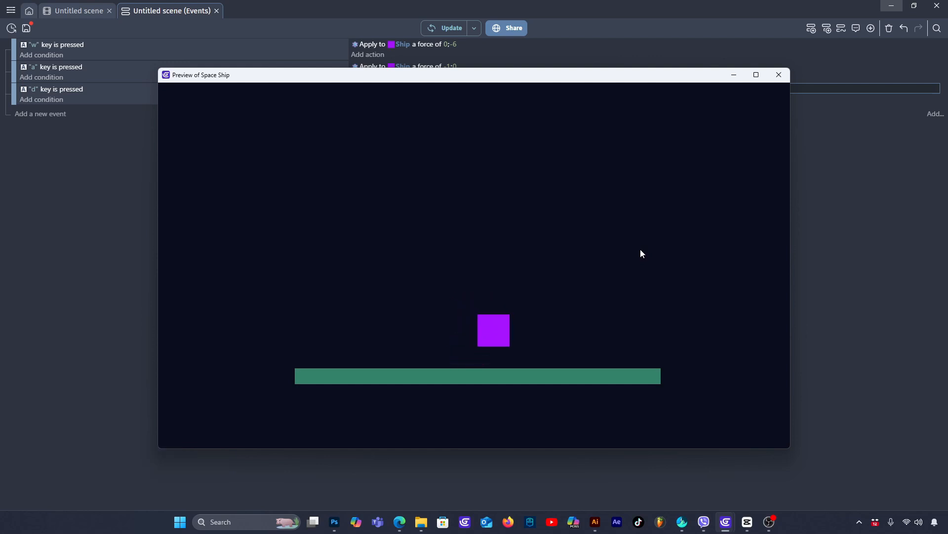
{"action": "key", "text": "w"}
{"action": "key", "text": "a"}
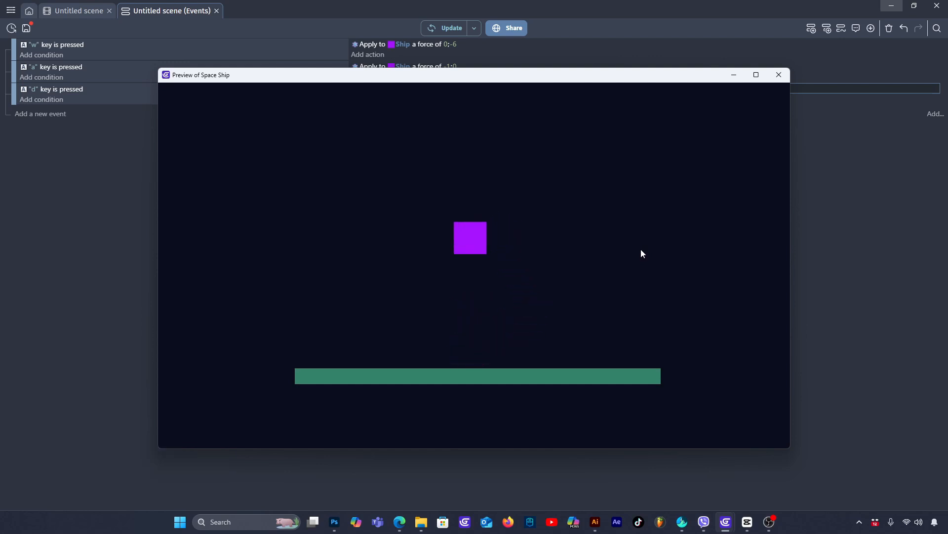
{"action": "key", "text": "w"}
{"action": "key", "text": "d"}
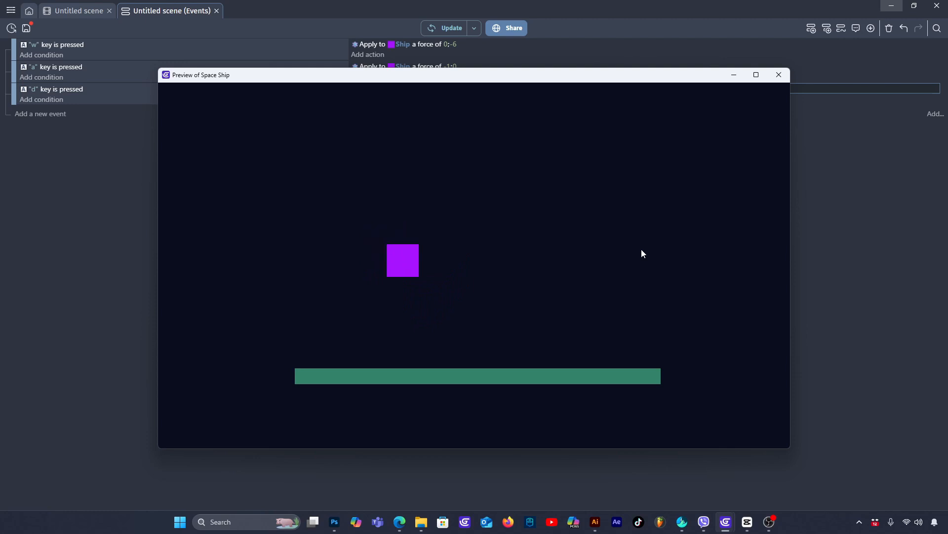
{"action": "key", "text": "w"}
{"action": "key", "text": "a"}
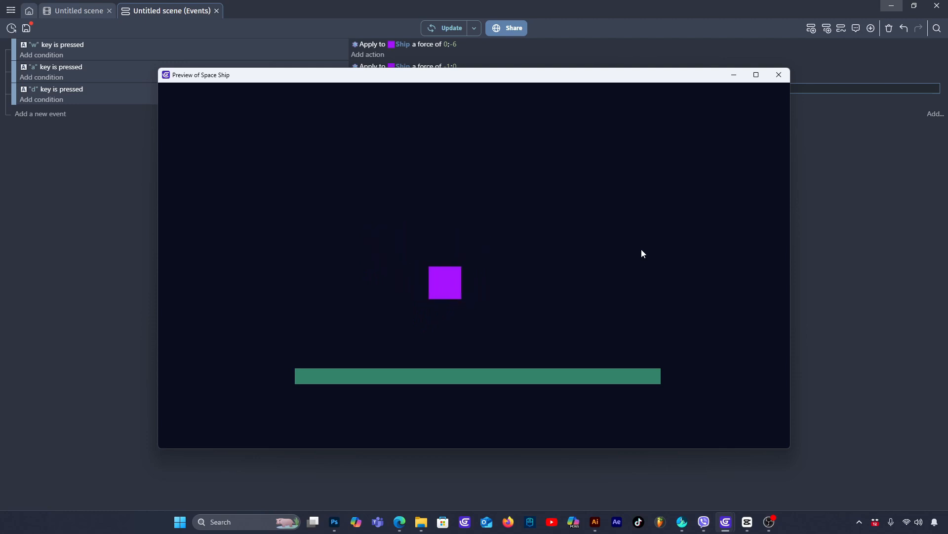
{"action": "key", "text": "w"}
{"action": "key", "text": "d"}
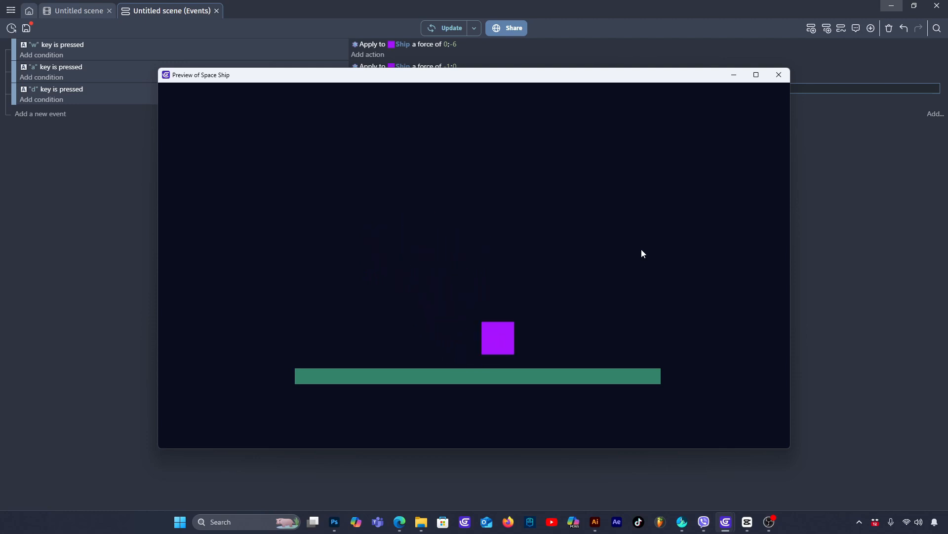
{"action": "key", "text": "w"}
{"action": "key", "text": "w"}
{"action": "key", "text": "a"}
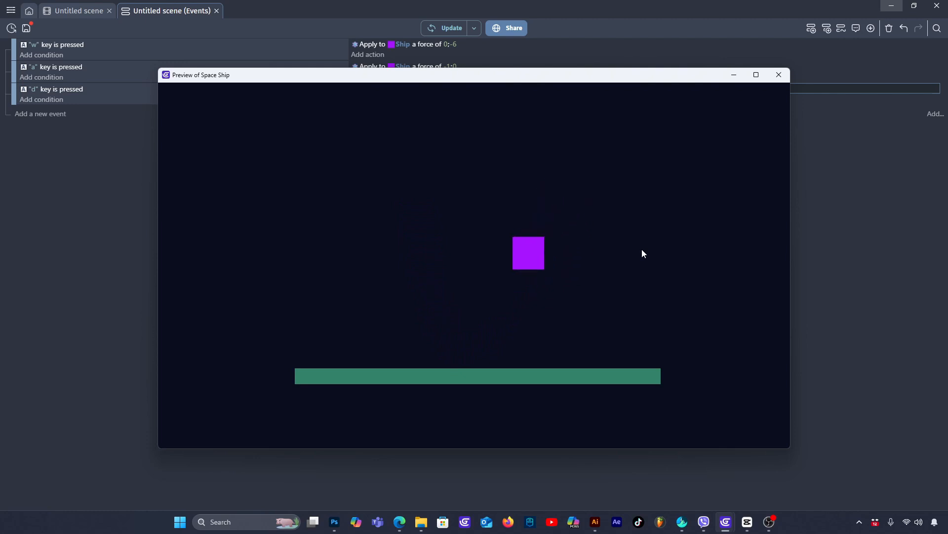
{"action": "key", "text": "w"}
{"action": "key", "text": "w"}
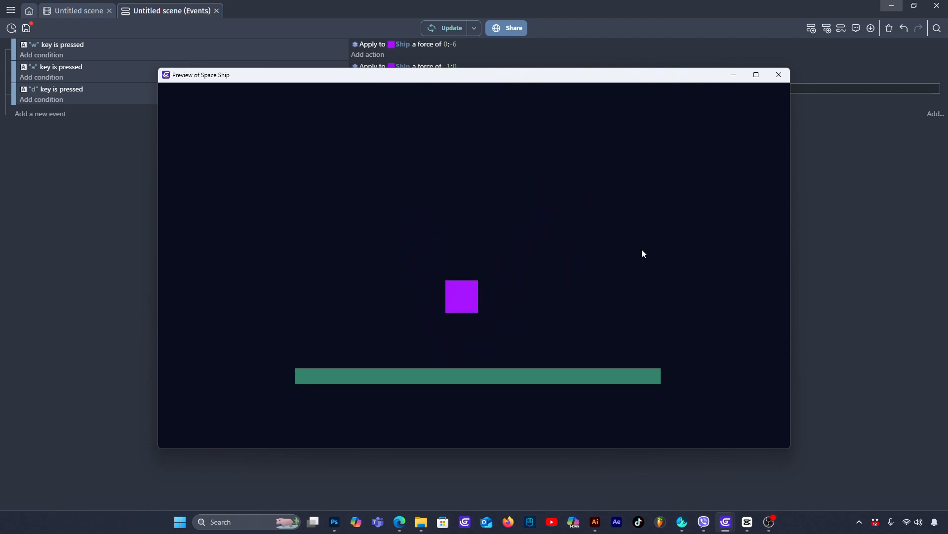
{"action": "left_click", "coordinate": [779, 75]}
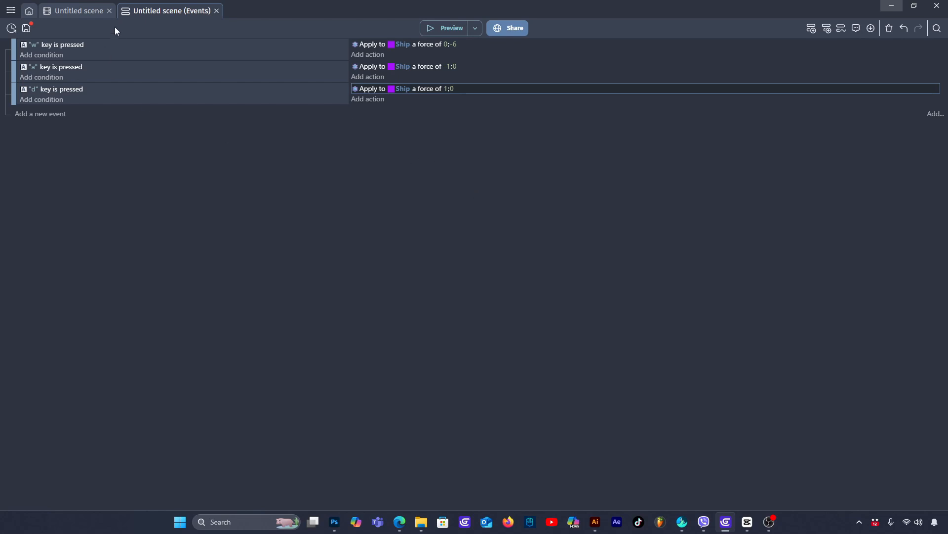
- Find the Smooth Camera extension using the "smooth" tag, install it in the project and return to the scene layout
{"action": "left_click", "coordinate": [11, 10]}
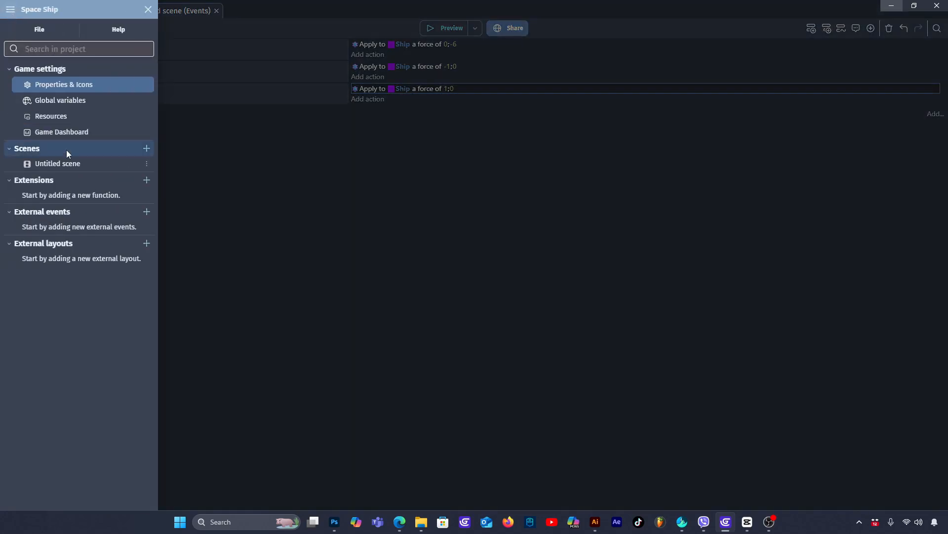
{"action": "left_click", "coordinate": [146, 180]}
{"action": "left_click", "coordinate": [286, 55]}
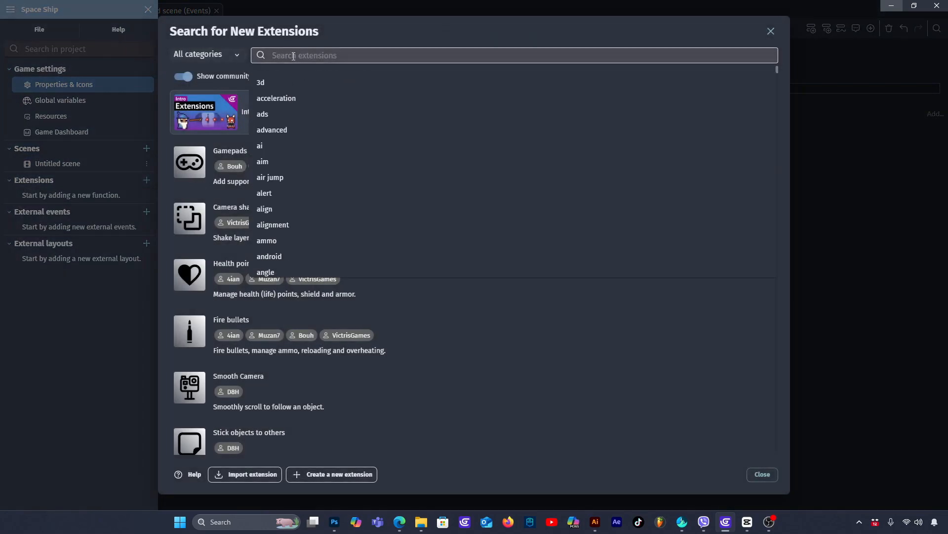
{"action": "type", "text": "smo"}
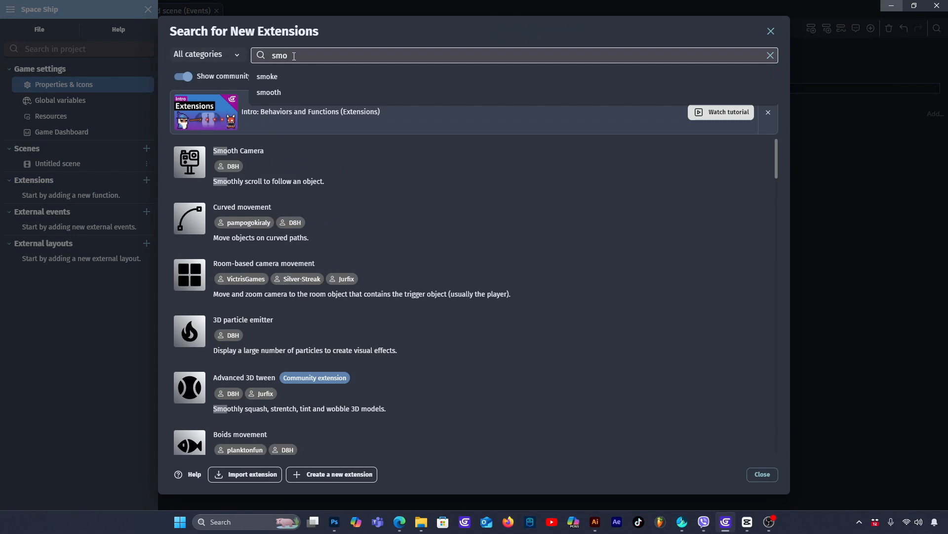
{"action": "left_click", "coordinate": [277, 94]}
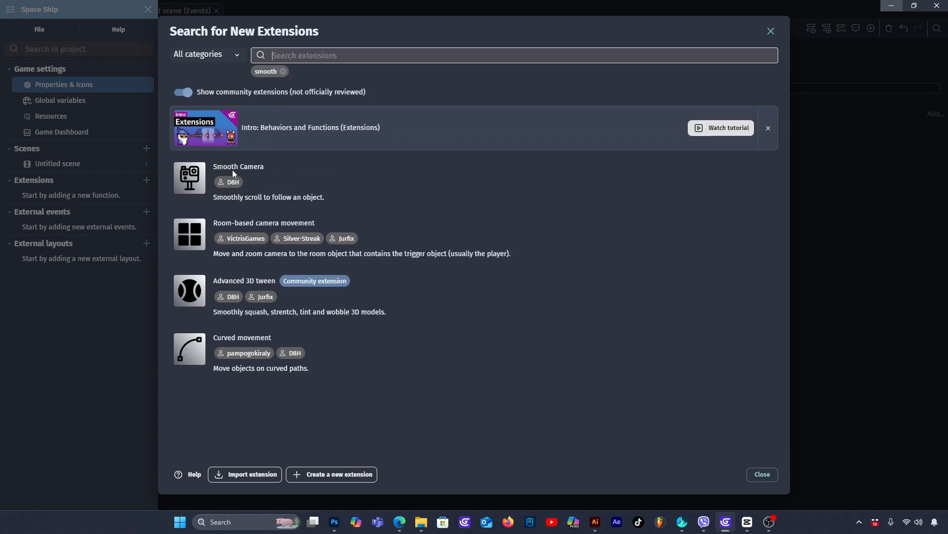
{"action": "left_click", "coordinate": [286, 168]}
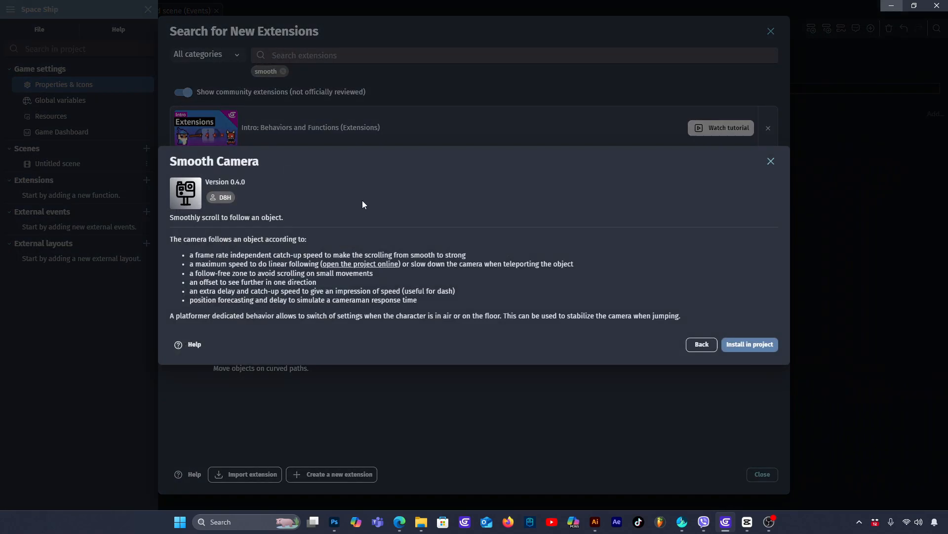
{"action": "left_click", "coordinate": [749, 344]}
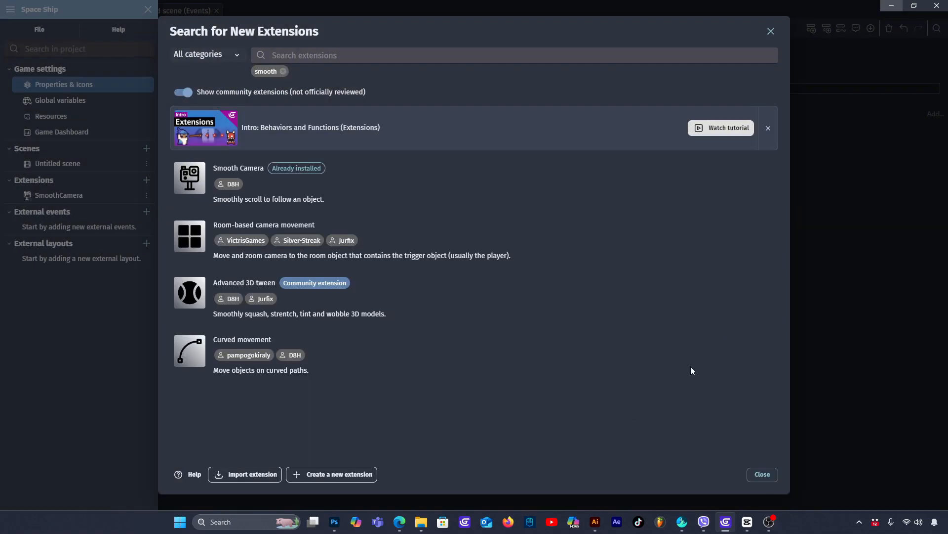
{"action": "left_click", "coordinate": [761, 474]}
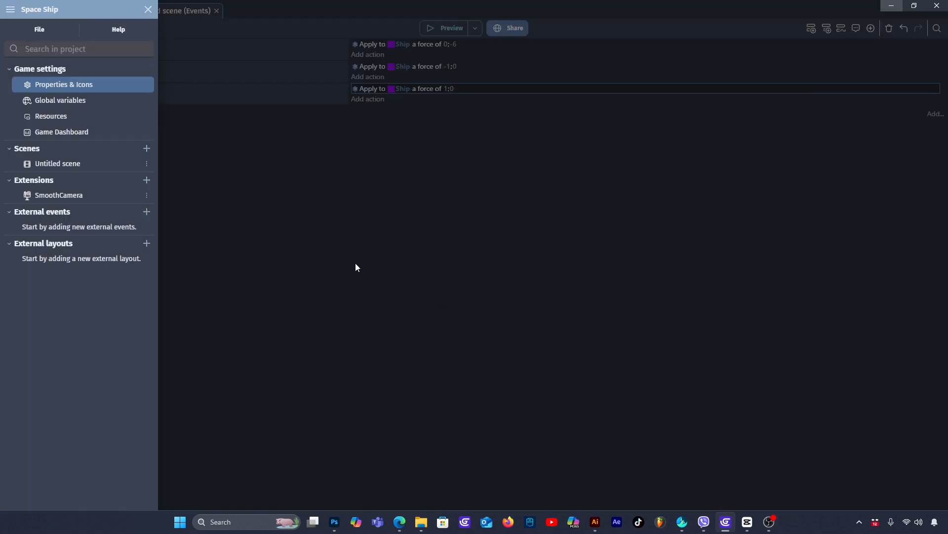
{"action": "left_click", "coordinate": [270, 223]}
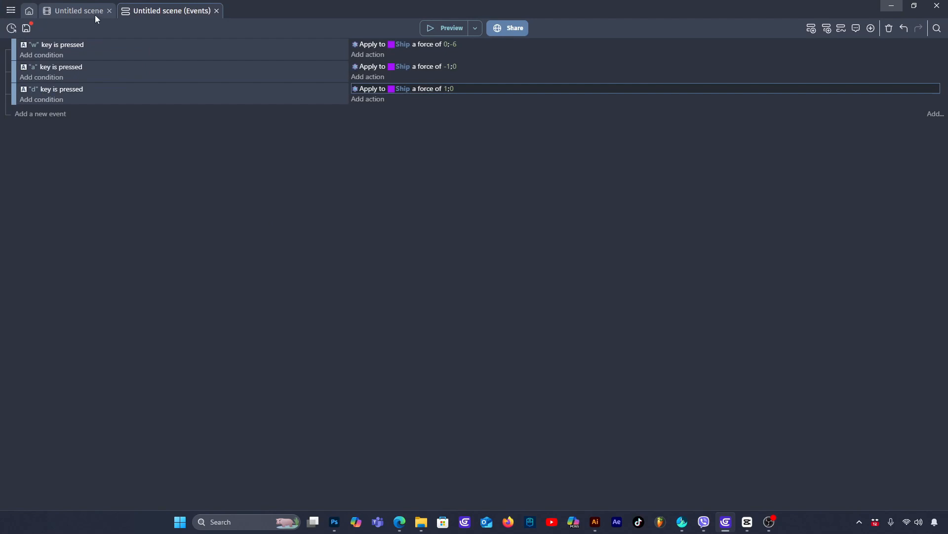
{"action": "left_click", "coordinate": [78, 11]}
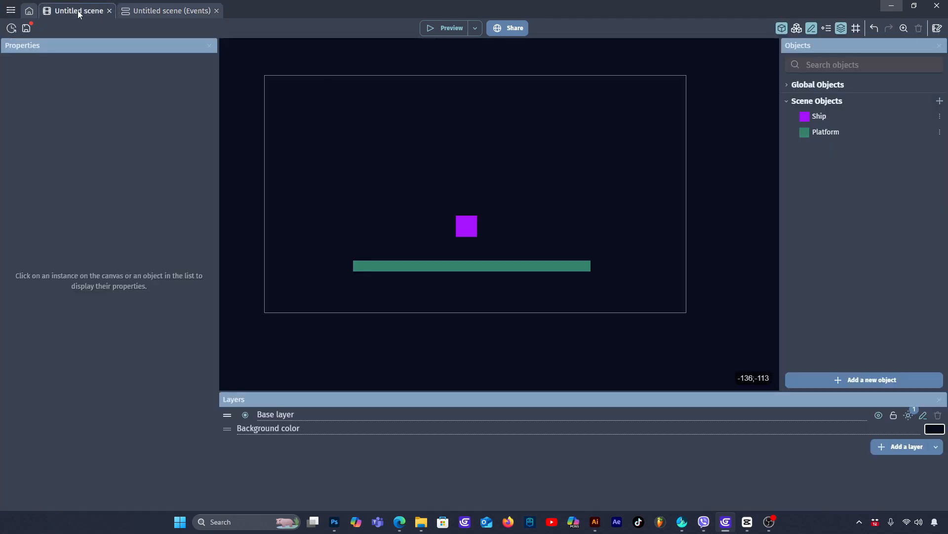
- Add the Smooth Camera behavior to the Ship with its default catch-up speeds and apply the change
{"action": "double_click", "coordinate": [469, 226]}
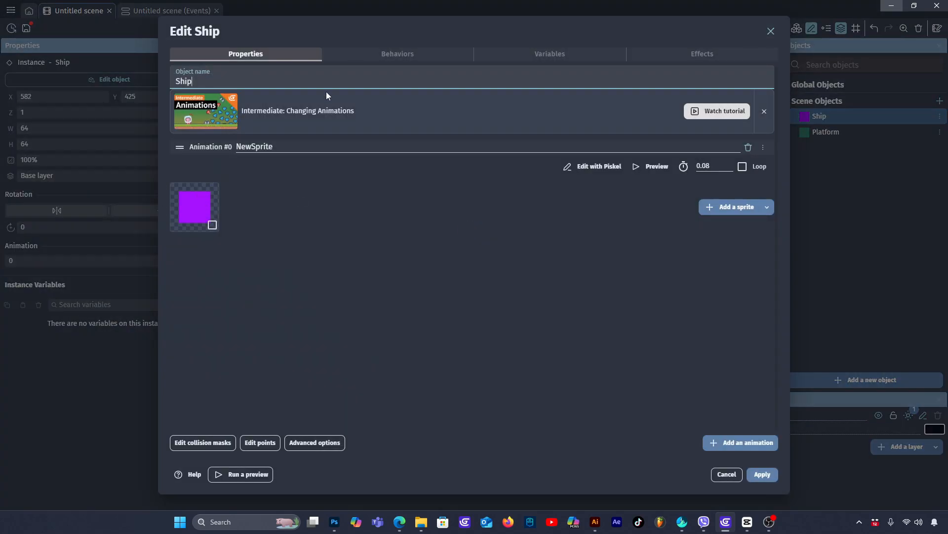
{"action": "left_click", "coordinate": [383, 53]}
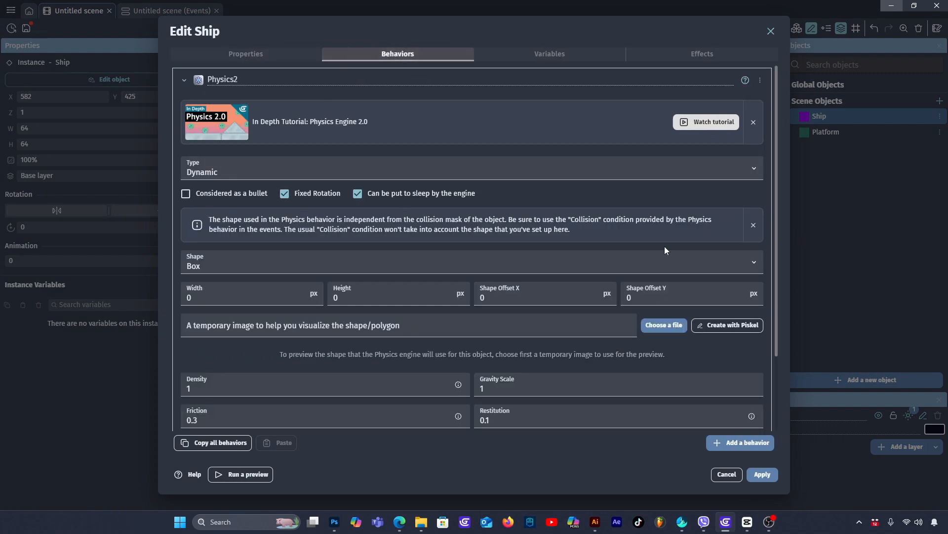
{"action": "left_click", "coordinate": [741, 442]}
{"action": "type", "text": "phy"}
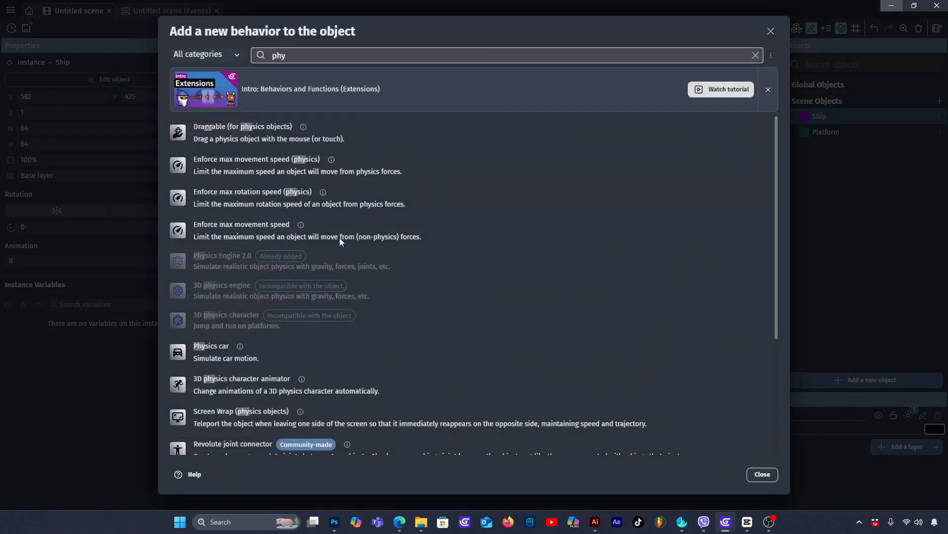
{"action": "key", "text": "ctrl+a"}
{"action": "type", "text": "smo"}
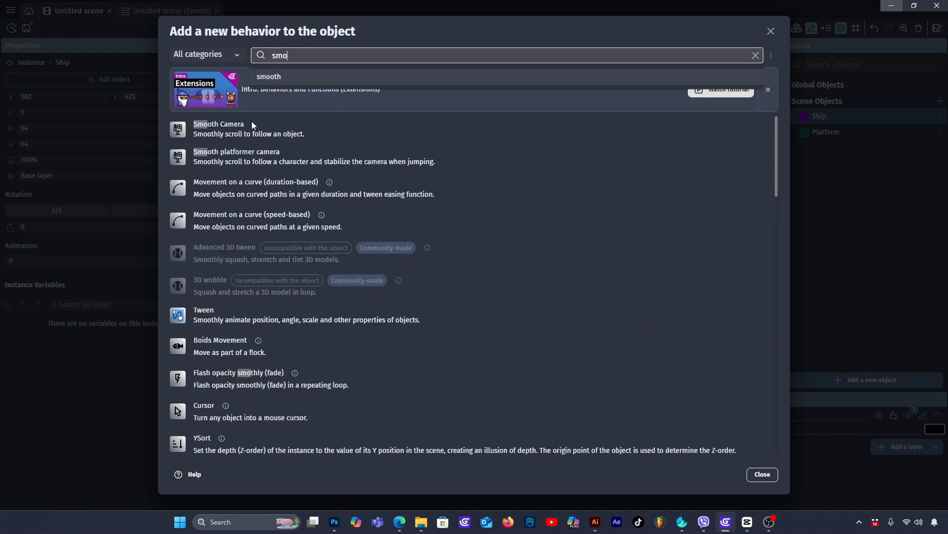
{"action": "left_click", "coordinate": [251, 124]}
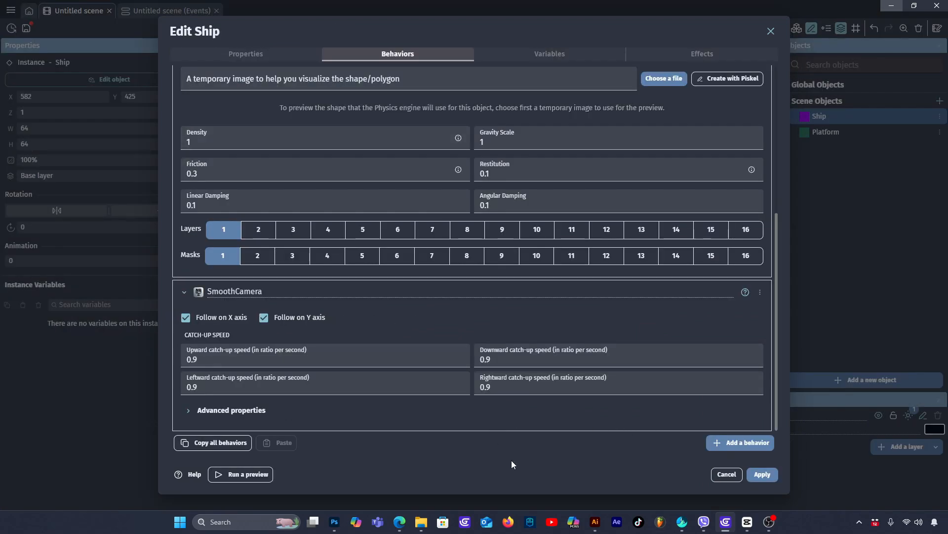
{"action": "left_click", "coordinate": [762, 473]}
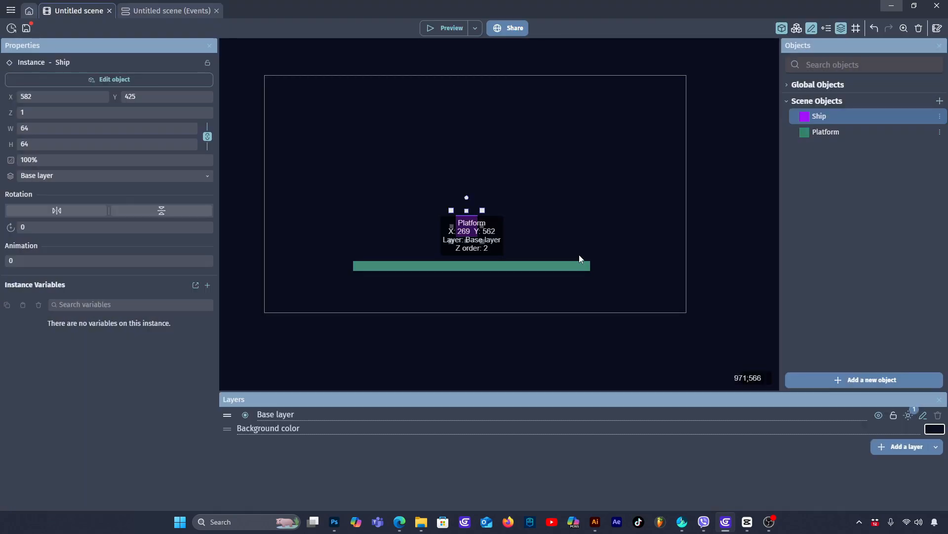
{"action": "left_click", "coordinate": [726, 188]}
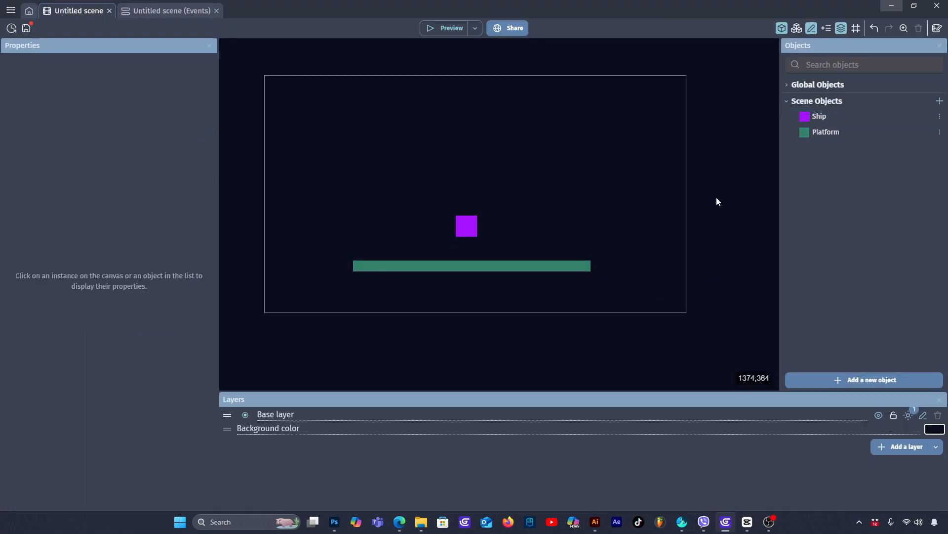
- Preview the game and fly the Ship above the Platform to test the camera follow, then close the preview
{"action": "left_click", "coordinate": [452, 28]}
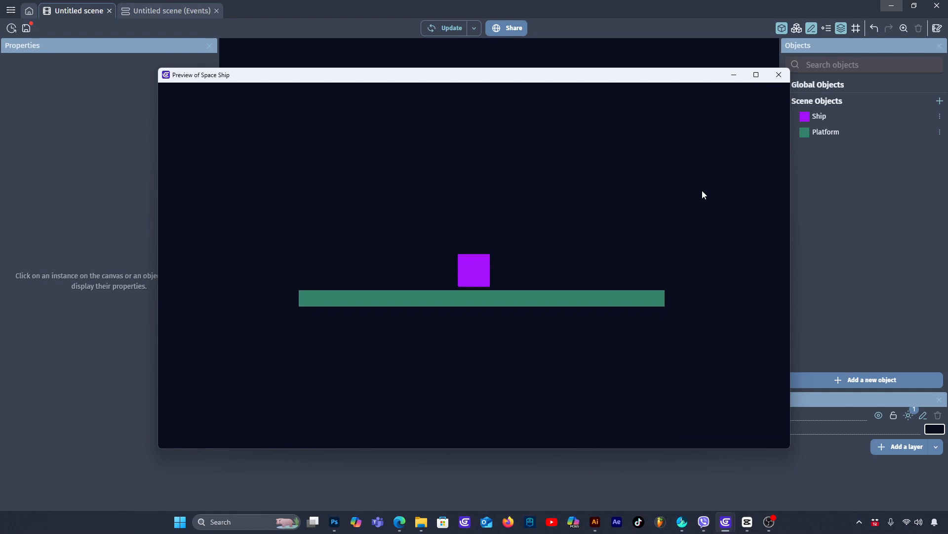
{"action": "key", "text": "Up"}
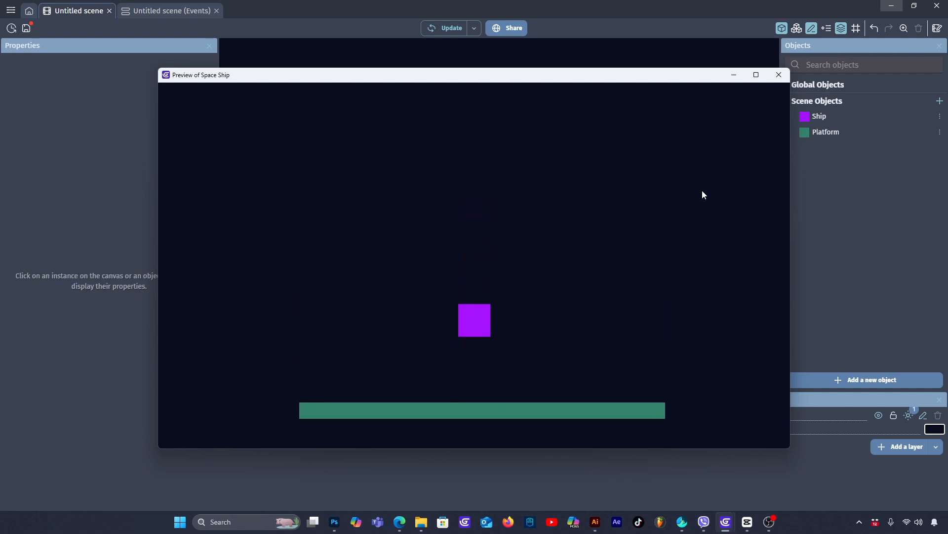
{"action": "key", "text": "Up"}
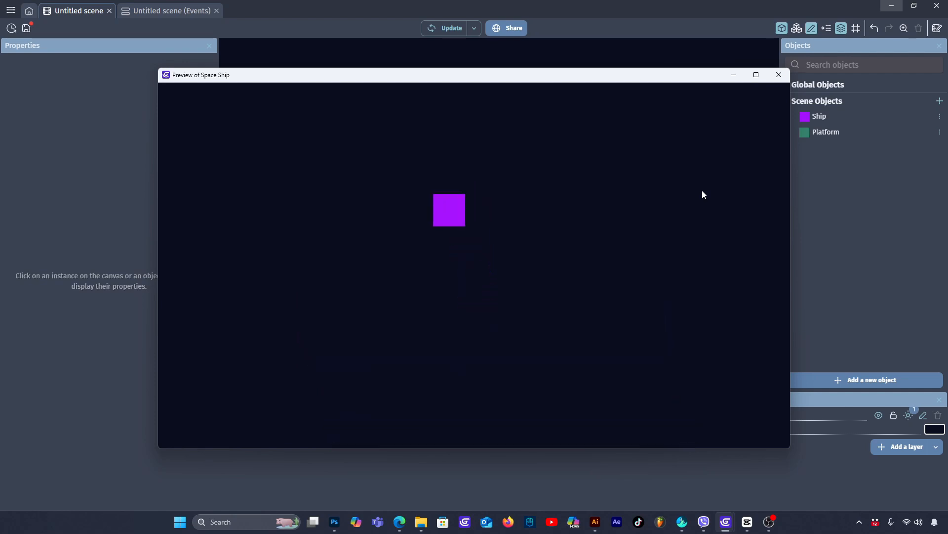
{"action": "key", "text": "Right"}
{"action": "key", "text": "Up"}
{"action": "key", "text": "Up"}
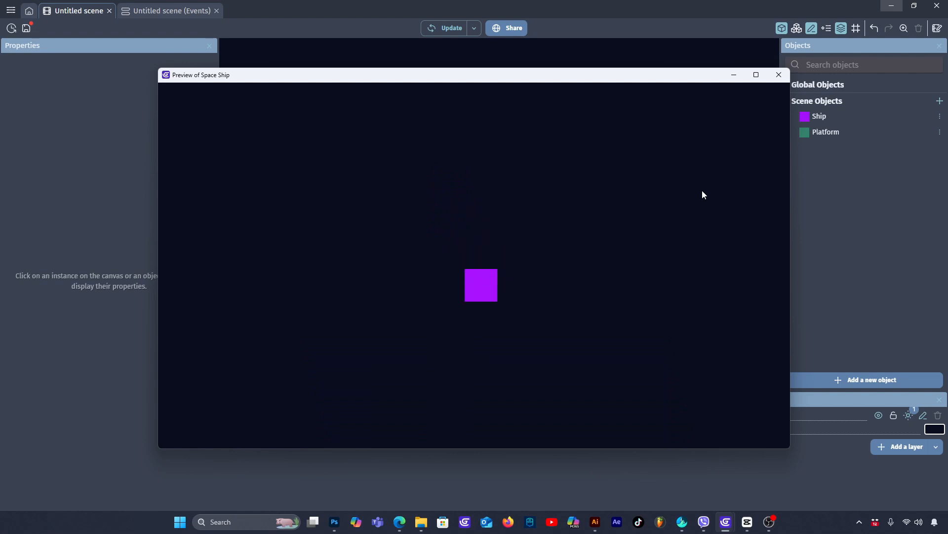
{"action": "key", "text": "Up"}
{"action": "key", "text": "Right"}
{"action": "key", "text": "Up"}
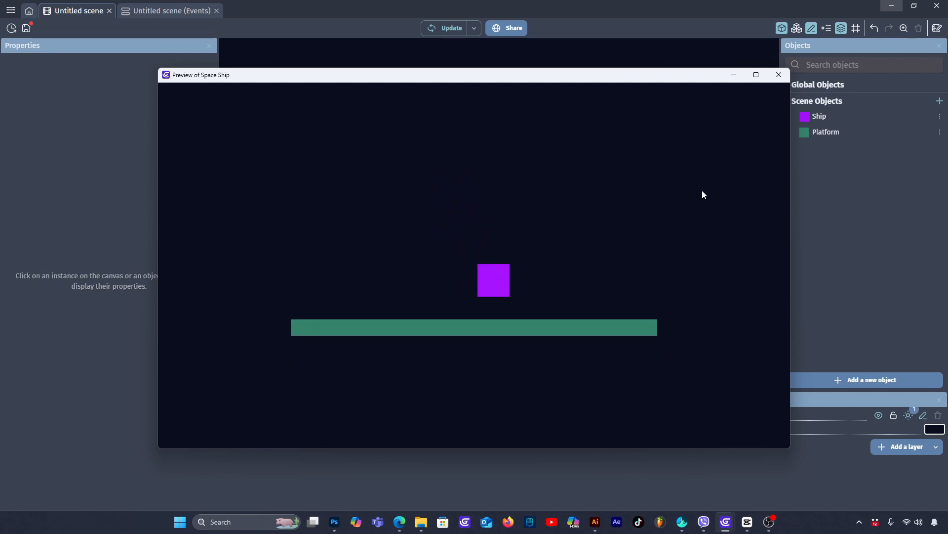
{"action": "left_click", "coordinate": [779, 75]}
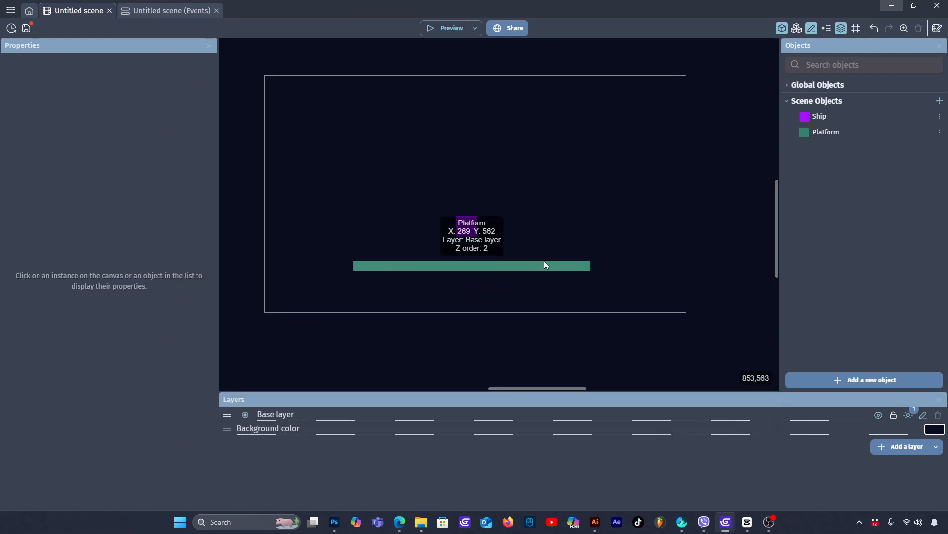
- Place three more Platform copies at different heights above the original, spread to either side of the Ship
{"action": "scroll", "coordinate": [559, 179], "scroll_direction": "down", "scroll_amount": 1}
{"action": "left_click", "coordinate": [545, 256]}
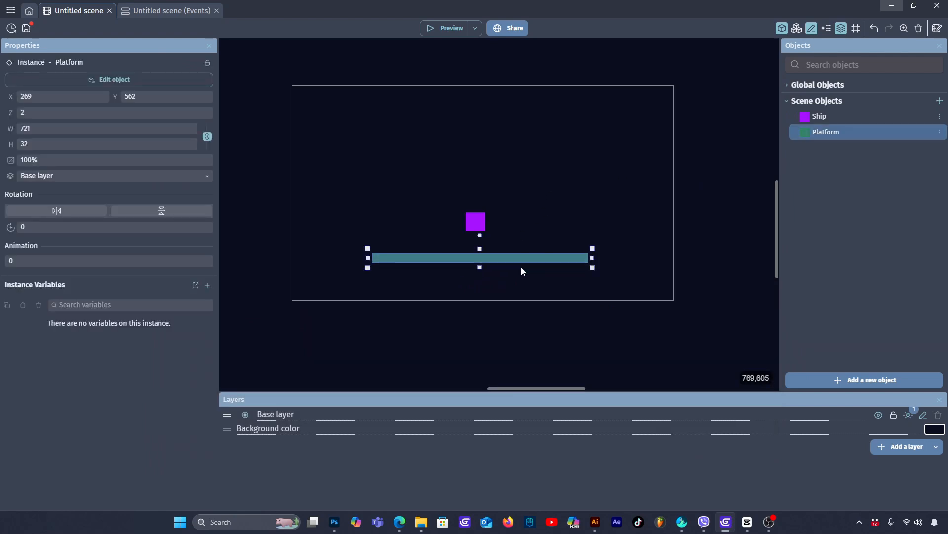
{"action": "left_click_drag", "start_coordinate": [522, 269], "coordinate": [365, 109], "text": "ctrl"}
{"action": "middle_click_drag", "start_coordinate": [585, 190], "coordinate": [575, 337]}
{"action": "left_click_drag", "start_coordinate": [426, 253], "coordinate": [623, 142], "text": "ctrl"}
{"action": "left_click", "coordinate": [509, 82]}
- Preview the game and fly the Ship onto one of the higher Platforms, then close the preview
{"action": "left_click", "coordinate": [446, 28]}
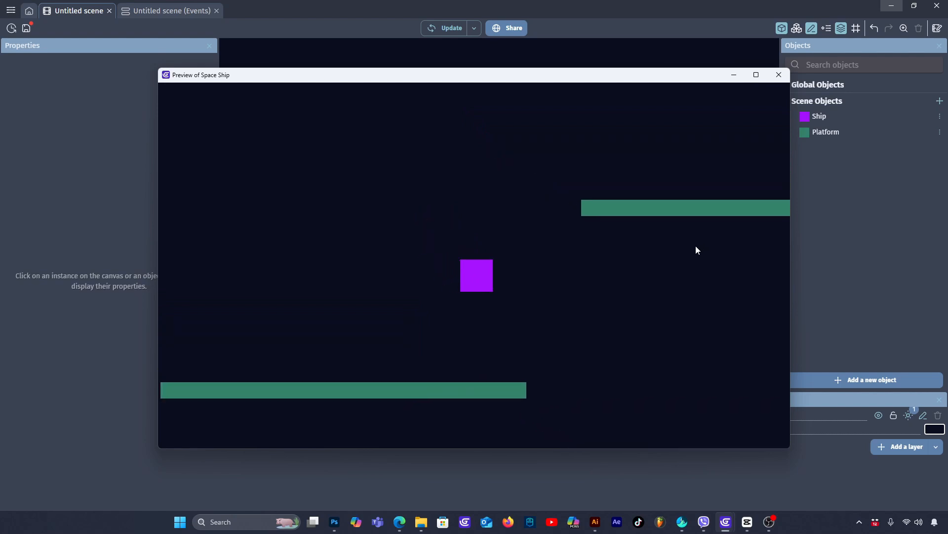
{"action": "key", "text": "Up"}
{"action": "key", "text": "Right"}
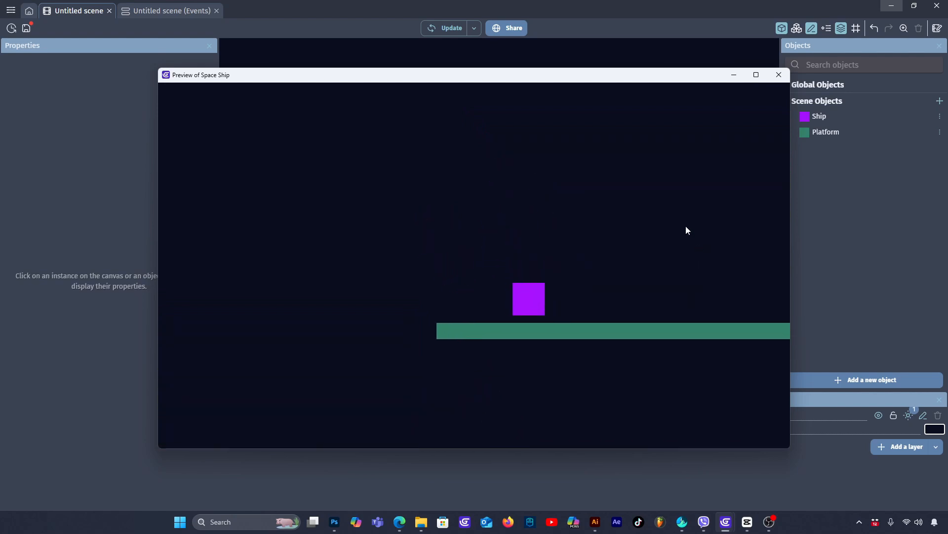
{"action": "left_click", "coordinate": [779, 74]}
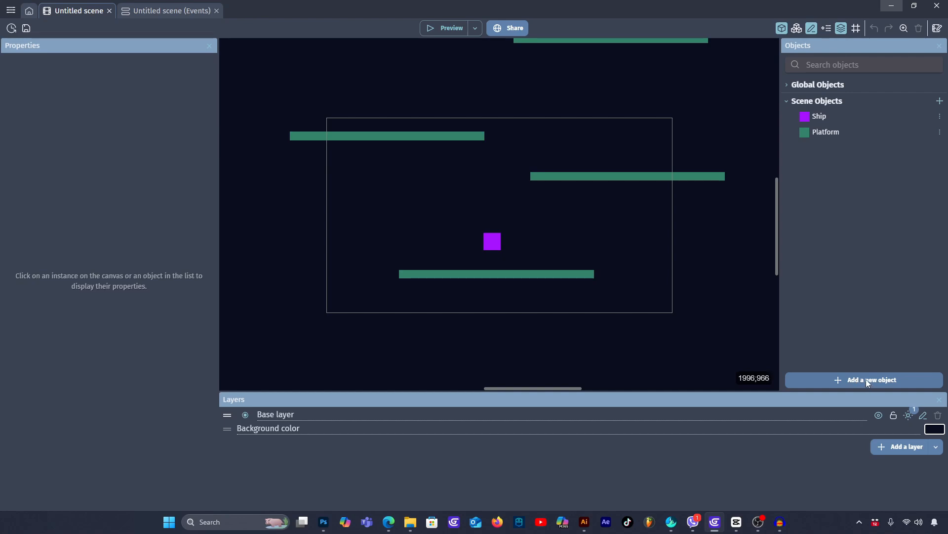
- Create a new sprite object and start its image in Piskel with the canvas resized to 16 by 16 px
{"action": "left_click", "coordinate": [858, 380]}
{"action": "left_click", "coordinate": [253, 154]}
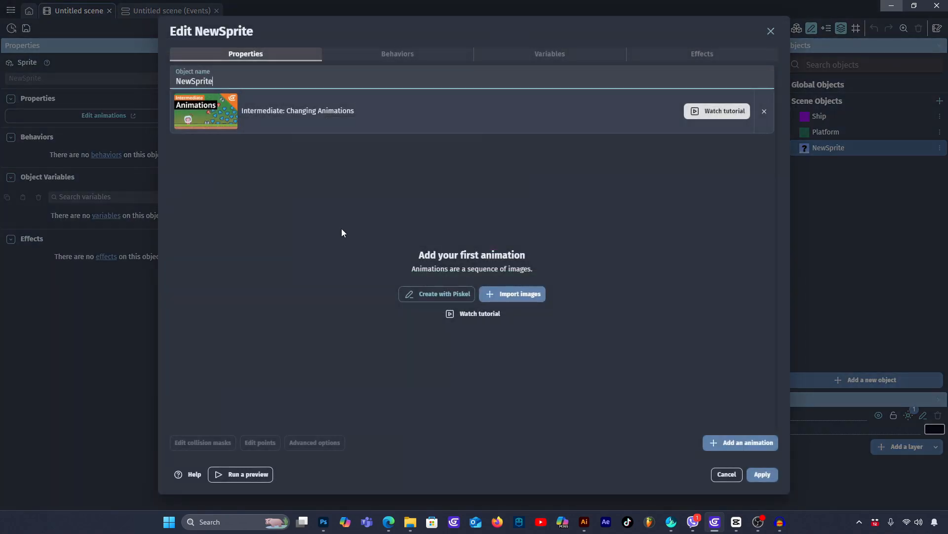
{"action": "left_click", "coordinate": [455, 296]}
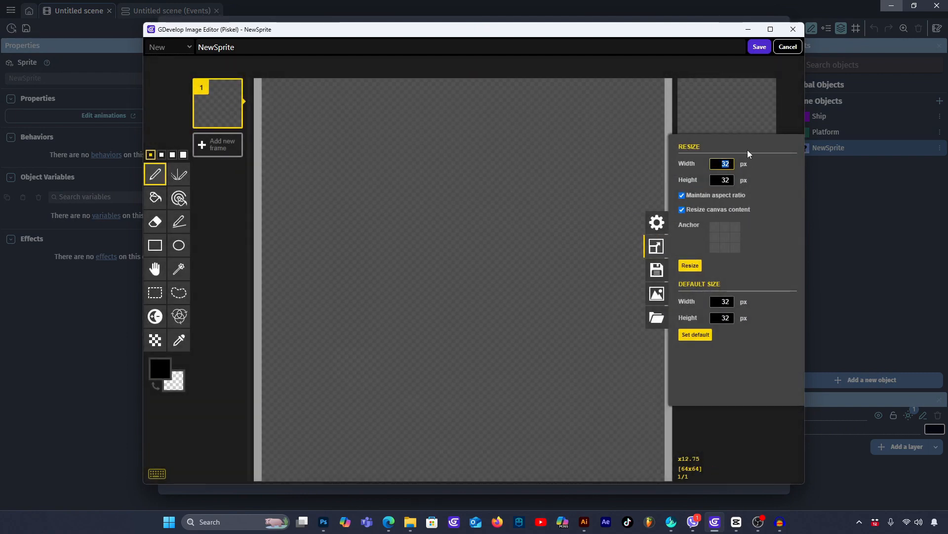
{"action": "type", "text": "16"}
{"action": "left_click", "coordinate": [690, 266]}
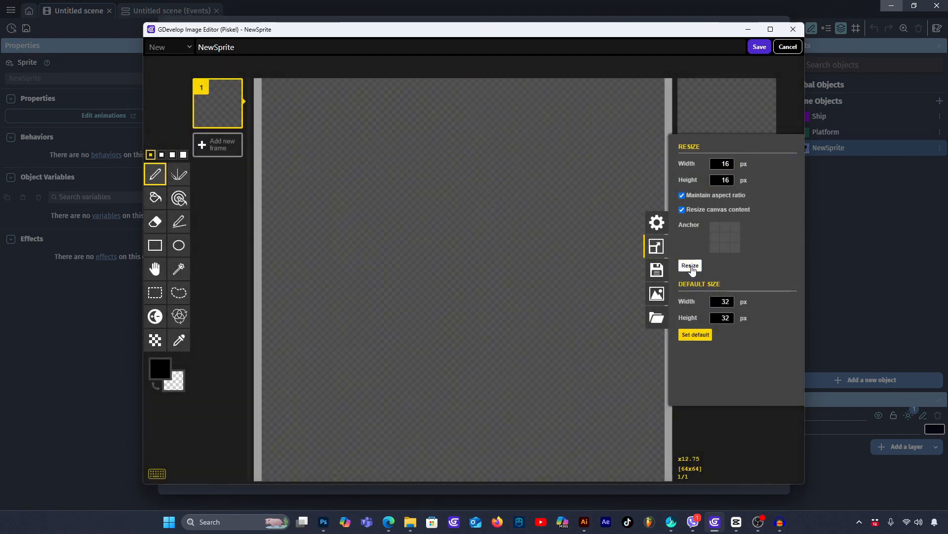
- Draw a filled red (#ff1e1e) rectangle about 6 by 11 px at the canvas's bottom centre and save the image
{"action": "left_click", "coordinate": [160, 368]}
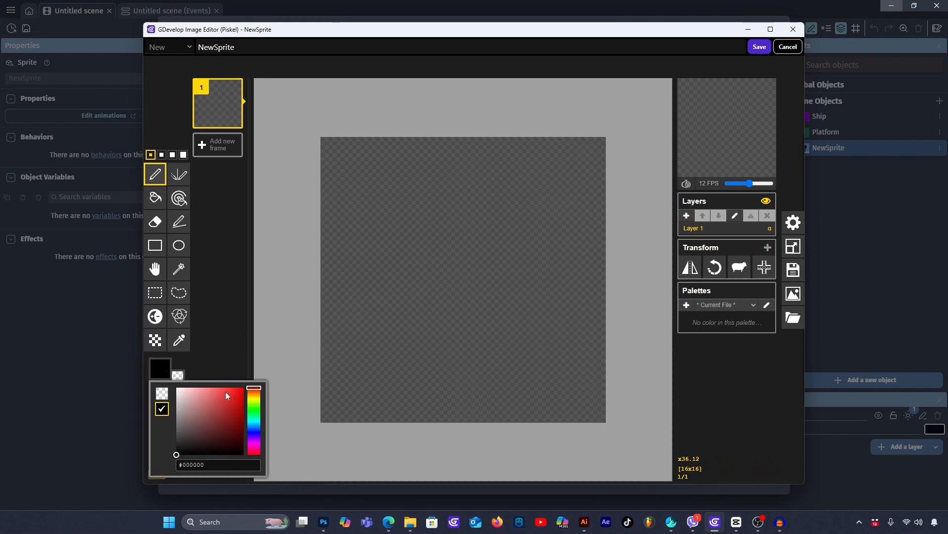
{"action": "left_click", "coordinate": [236, 387]}
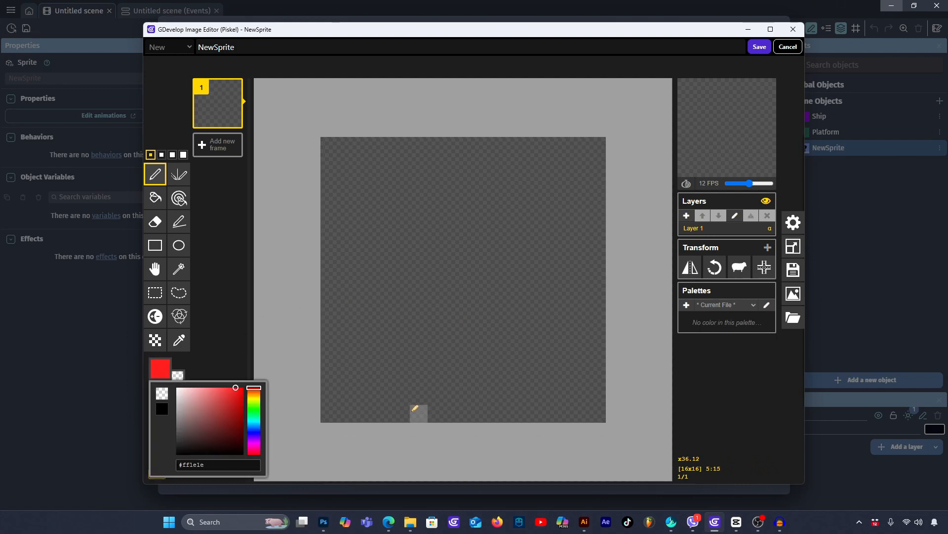
{"action": "left_click_drag", "start_coordinate": [415, 408], "coordinate": [482, 409]}
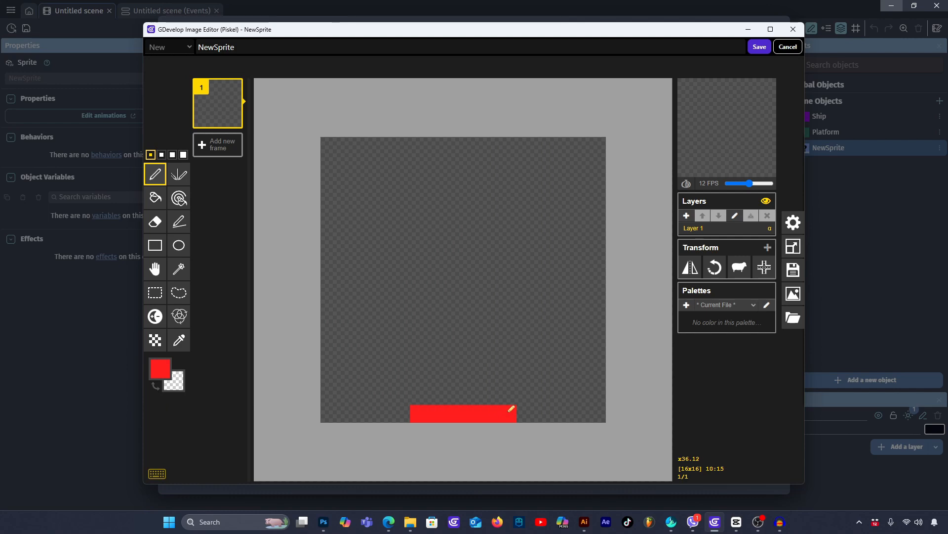
{"action": "left_click_drag", "start_coordinate": [509, 410], "coordinate": [503, 372]}
{"action": "mouse_move", "coordinate": [503, 302]}
{"action": "left_mouse_down"}
{"action": "mouse_move", "coordinate": [510, 332]}
{"action": "mouse_move", "coordinate": [505, 248]}
{"action": "mouse_move", "coordinate": [421, 241]}
{"action": "left_mouse_up"}
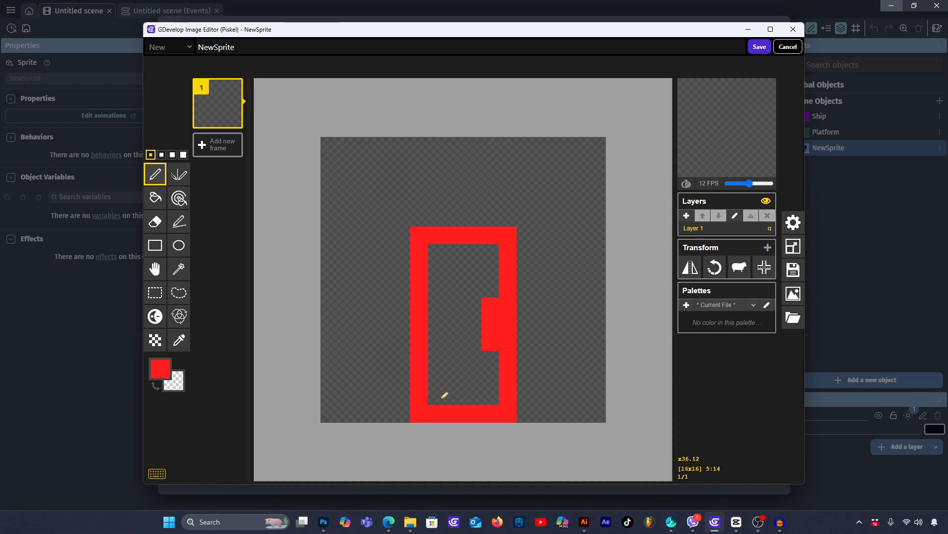
{"action": "mouse_move", "coordinate": [443, 397]}
{"action": "left_mouse_down"}
{"action": "mouse_move", "coordinate": [489, 287]}
{"action": "mouse_move", "coordinate": [438, 288]}
{"action": "mouse_move", "coordinate": [458, 268]}
{"action": "mouse_move", "coordinate": [457, 371]}
{"action": "mouse_move", "coordinate": [463, 360]}
{"action": "mouse_move", "coordinate": [476, 385]}
{"action": "left_mouse_up"}
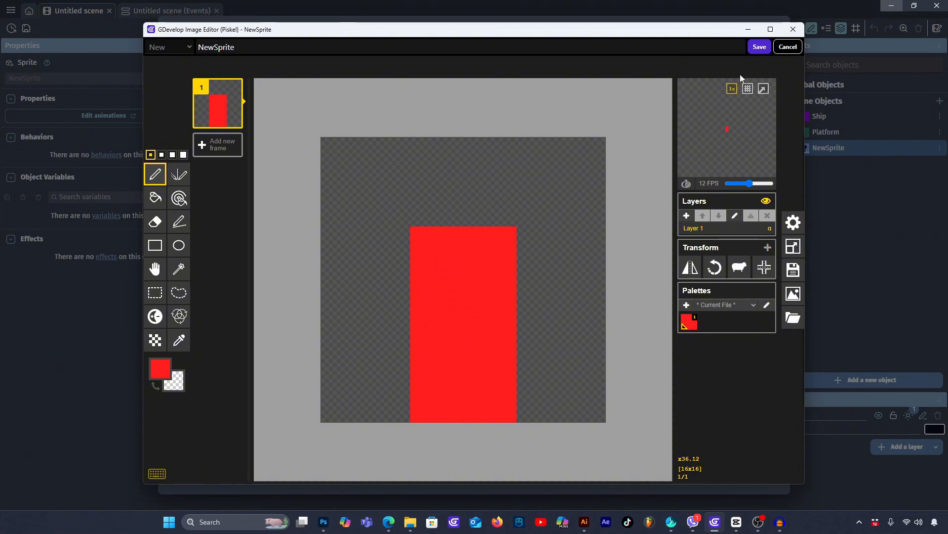
{"action": "left_click", "coordinate": [759, 46]}
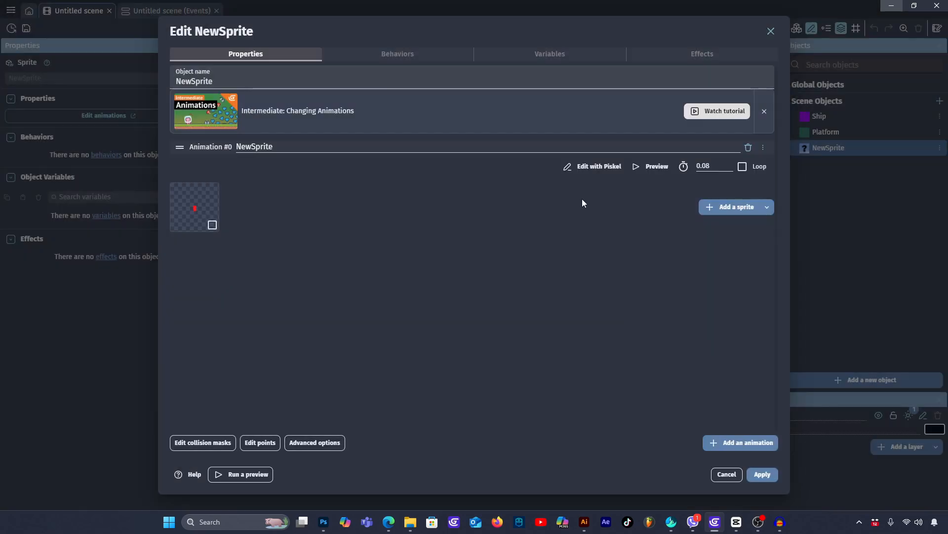
- Reopen the sprite in Piskel, duplicate its frame and erase the top three pixel rows of the rectangle in the copy
{"action": "left_click", "coordinate": [594, 167]}
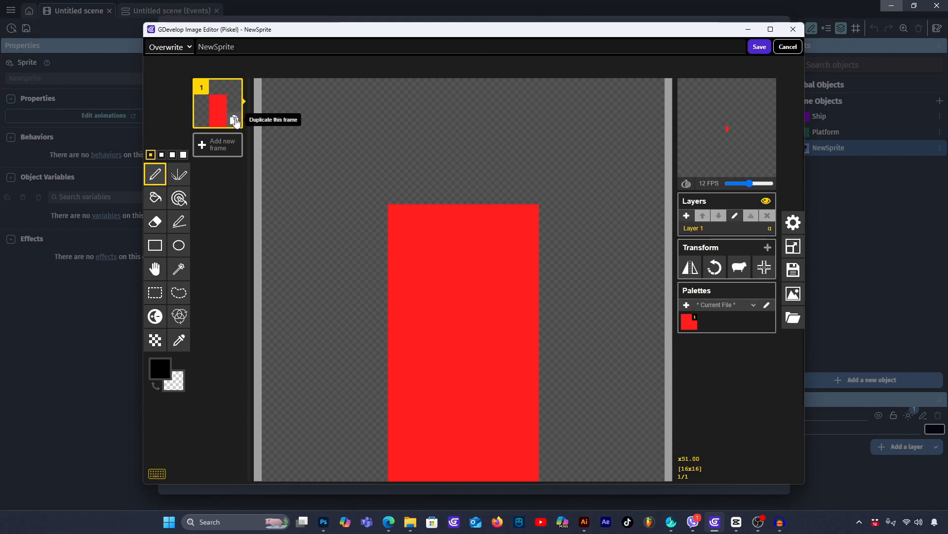
{"action": "left_click", "coordinate": [233, 120]}
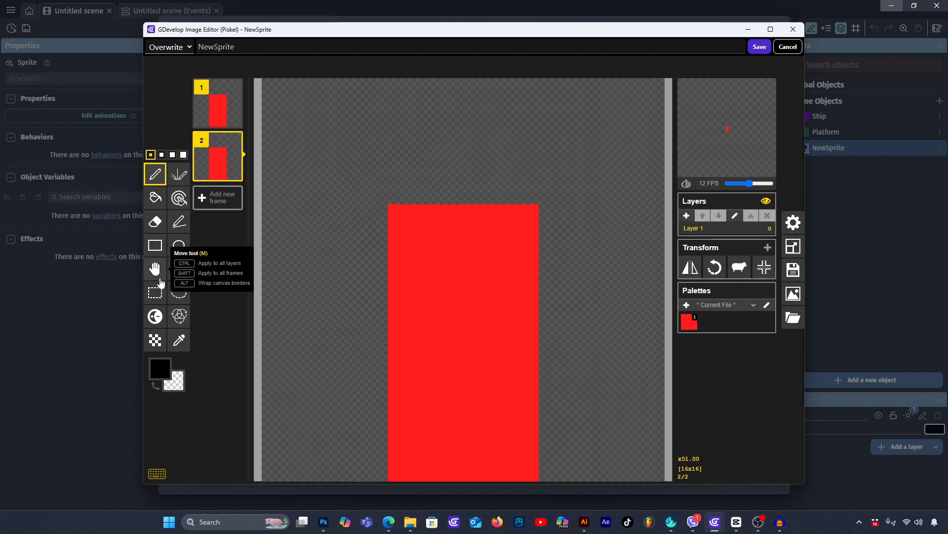
{"action": "left_click", "coordinate": [156, 228]}
{"action": "mouse_move", "coordinate": [401, 217]}
{"action": "left_mouse_down"}
{"action": "mouse_move", "coordinate": [451, 212]}
{"action": "mouse_move", "coordinate": [519, 244]}
{"action": "mouse_move", "coordinate": [402, 254]}
{"action": "mouse_move", "coordinate": [548, 267]}
{"action": "left_mouse_up"}
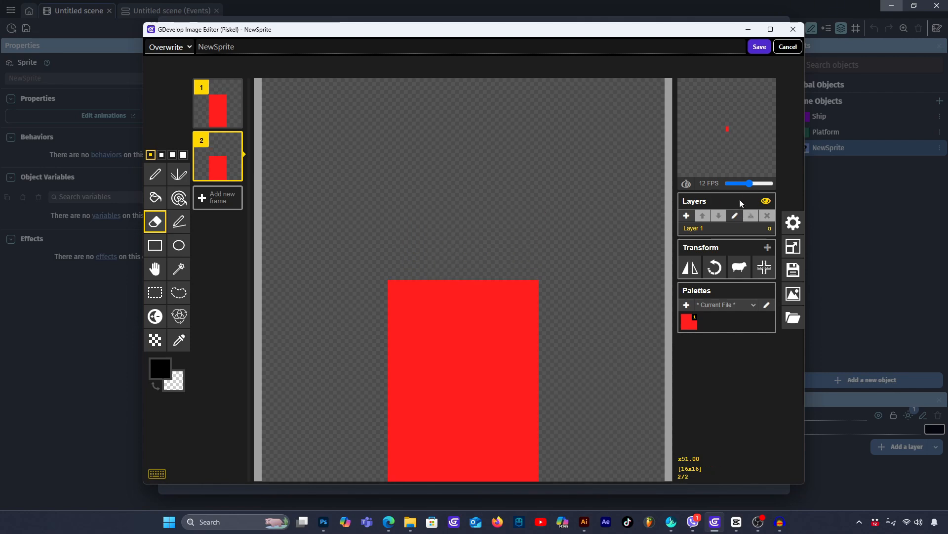
- Play the two-frame animation at 3 FPS in a full-size preview and save the frames to the sprite
{"action": "left_click_drag", "start_coordinate": [750, 183], "coordinate": [735, 186]}
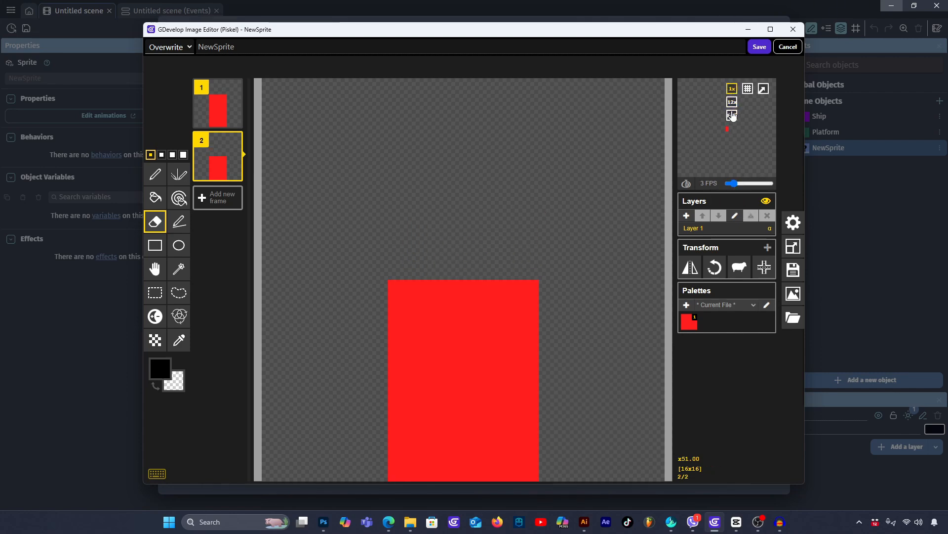
{"action": "left_click", "coordinate": [732, 115]}
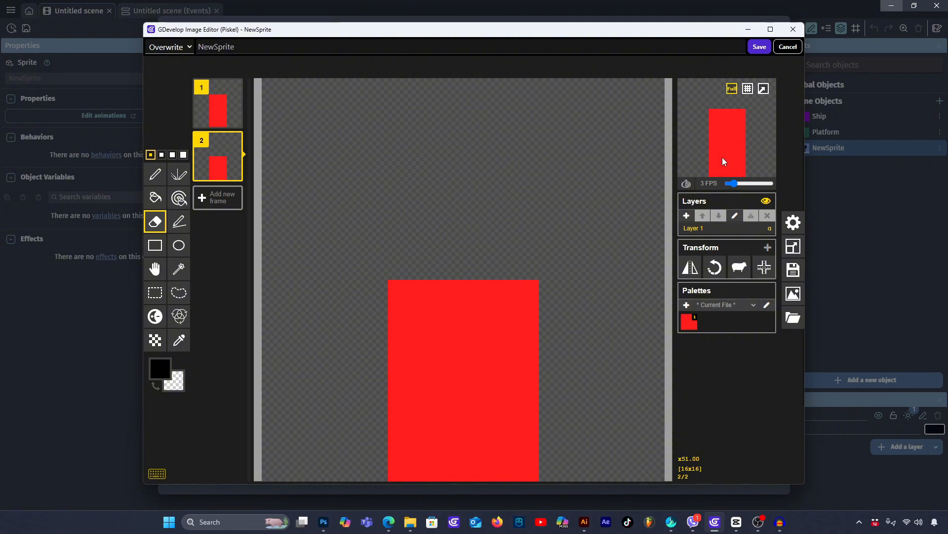
{"action": "left_click", "coordinate": [759, 46]}
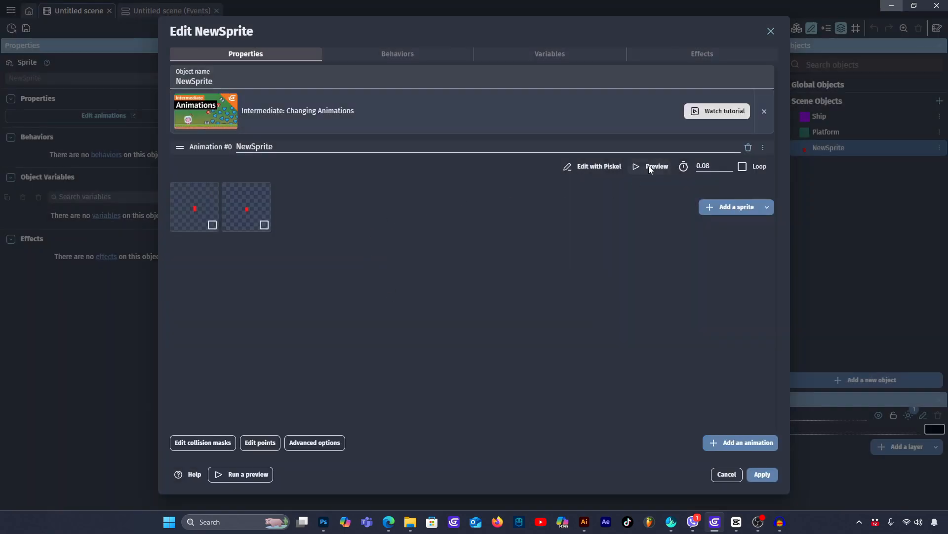
- Preview the new sprite's two-frame animation twice in the object editor to check its playback speed
{"action": "left_click", "coordinate": [650, 168]}
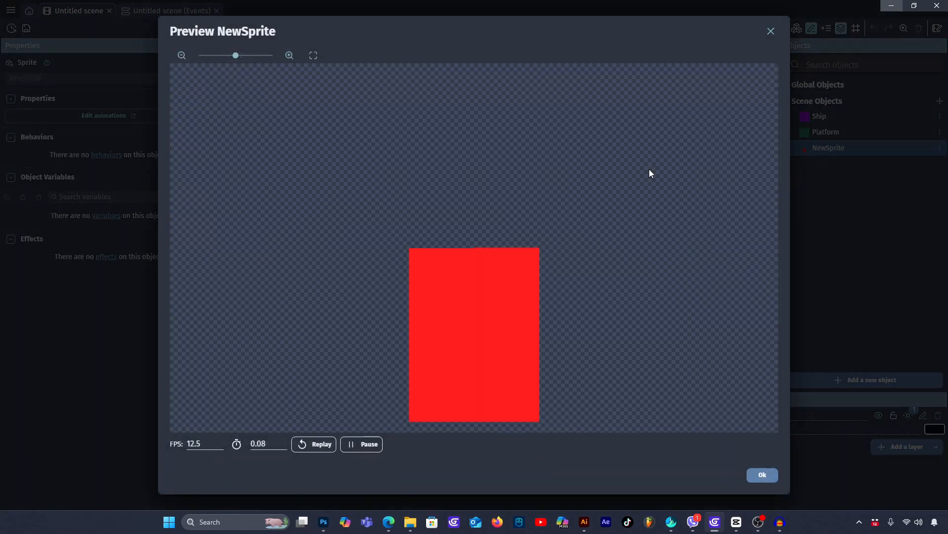
{"action": "left_click", "coordinate": [766, 478]}
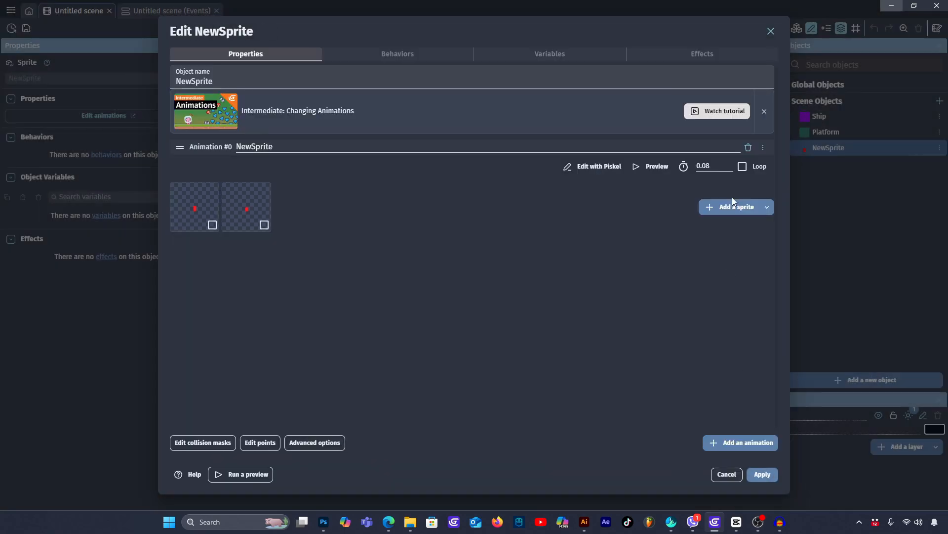
{"action": "left_click", "coordinate": [650, 167]}
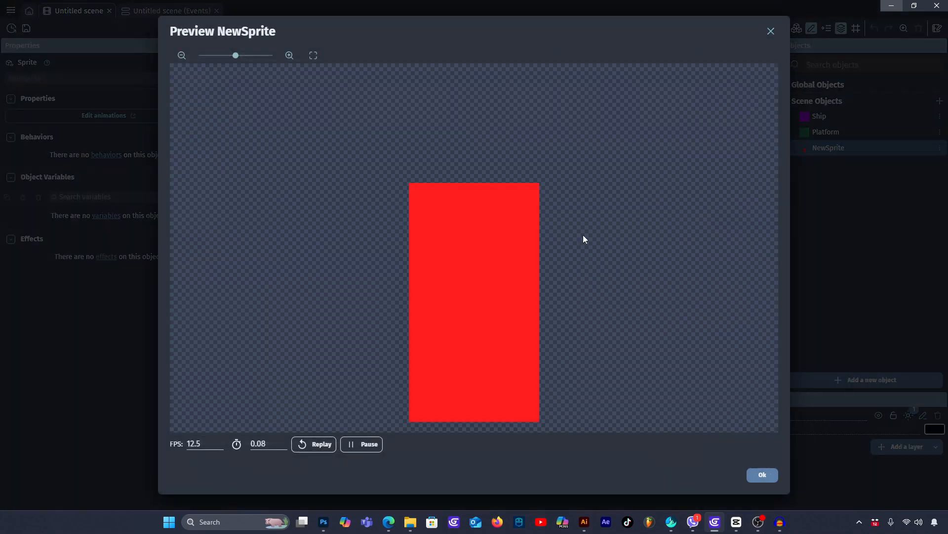
- Try a 0.5-second time between frames for the red sprite's looping animation and preview its playback
{"action": "left_click", "coordinate": [755, 472]}
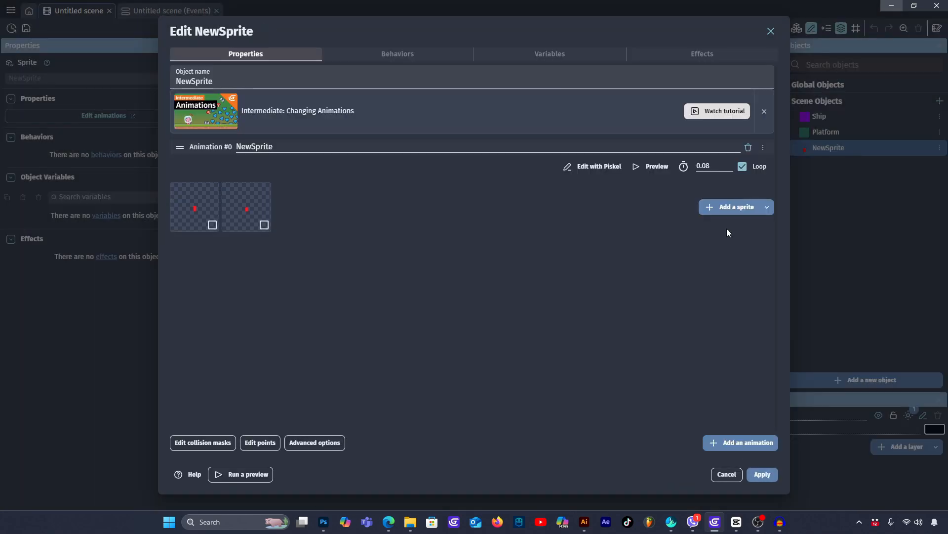
{"action": "triple_click", "coordinate": [704, 166]}
{"action": "type", "text": "1"}
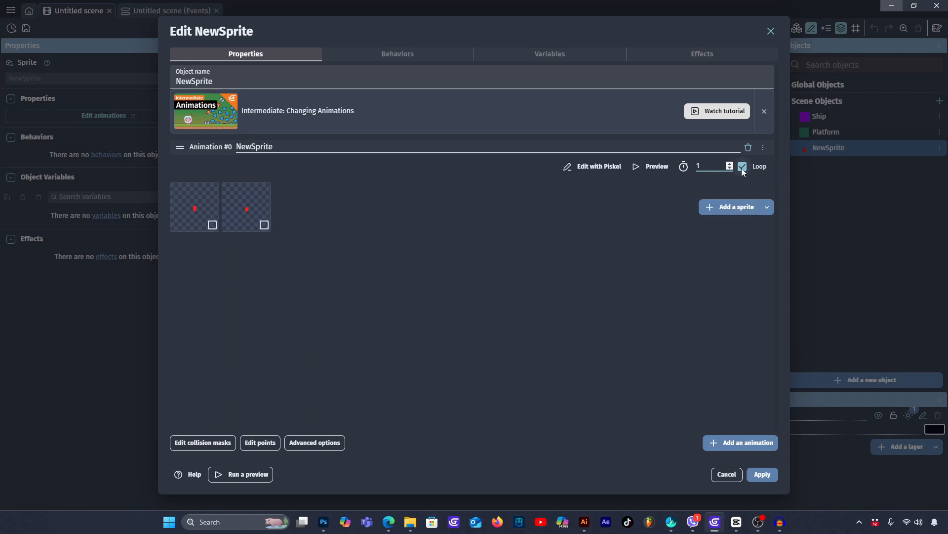
{"action": "left_click_drag", "start_coordinate": [718, 164], "coordinate": [683, 169]}
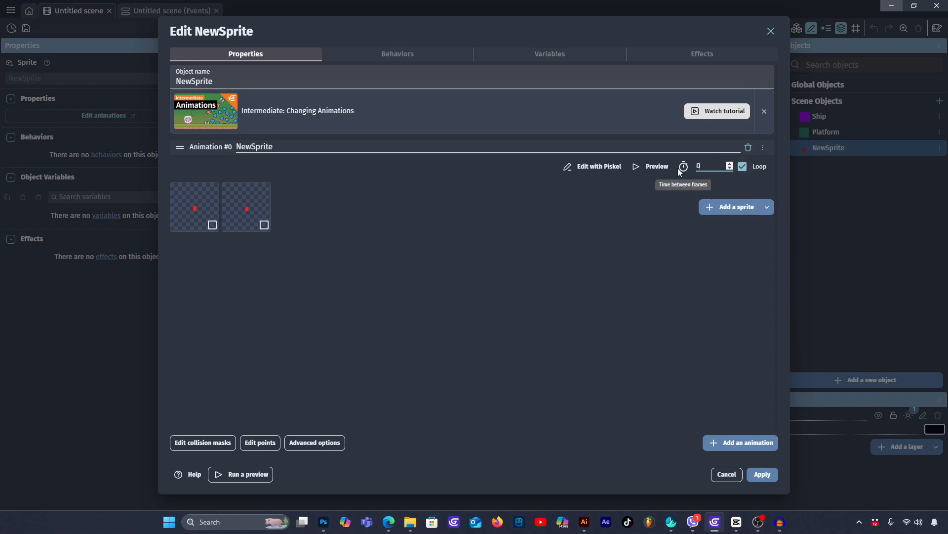
{"action": "left_click", "coordinate": [648, 165]}
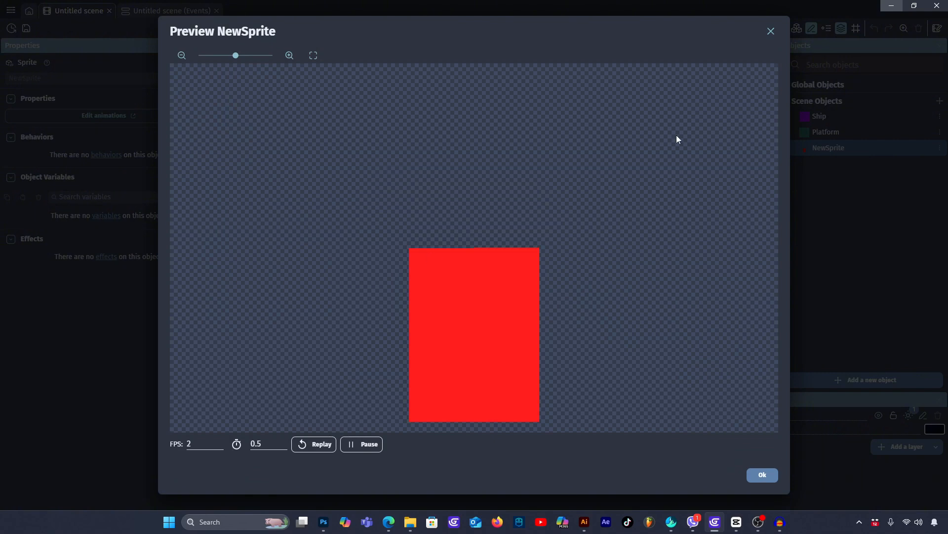
{"action": "left_click", "coordinate": [764, 476]}
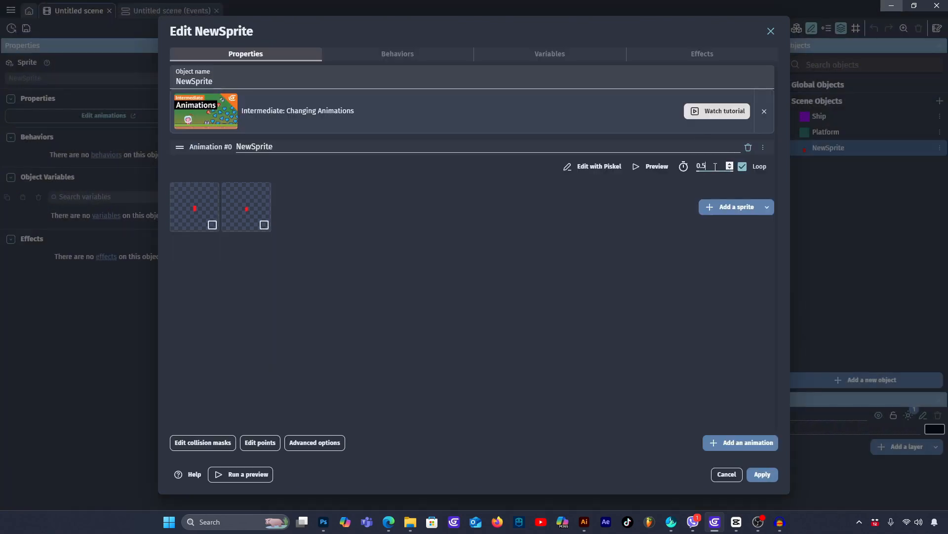
- Set the red sprite's time between frames to 0.3 seconds, preview the animation and apply the object changes
{"action": "left_click", "coordinate": [648, 166]}
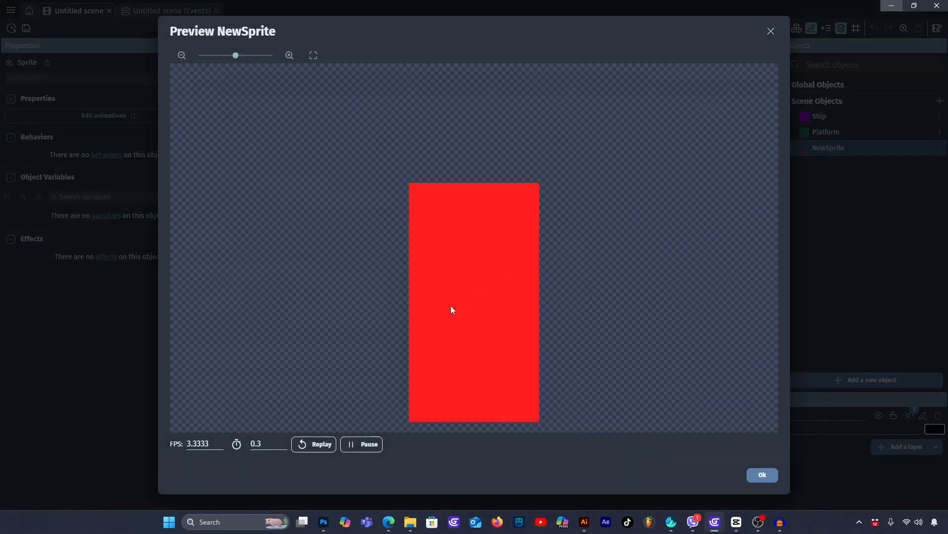
{"action": "left_click", "coordinate": [761, 476]}
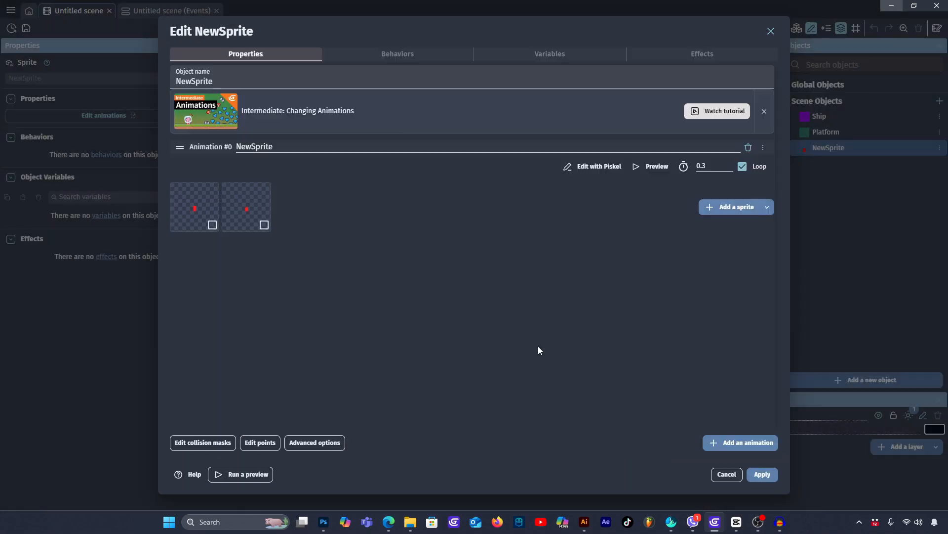
{"action": "left_click", "coordinate": [762, 475]}
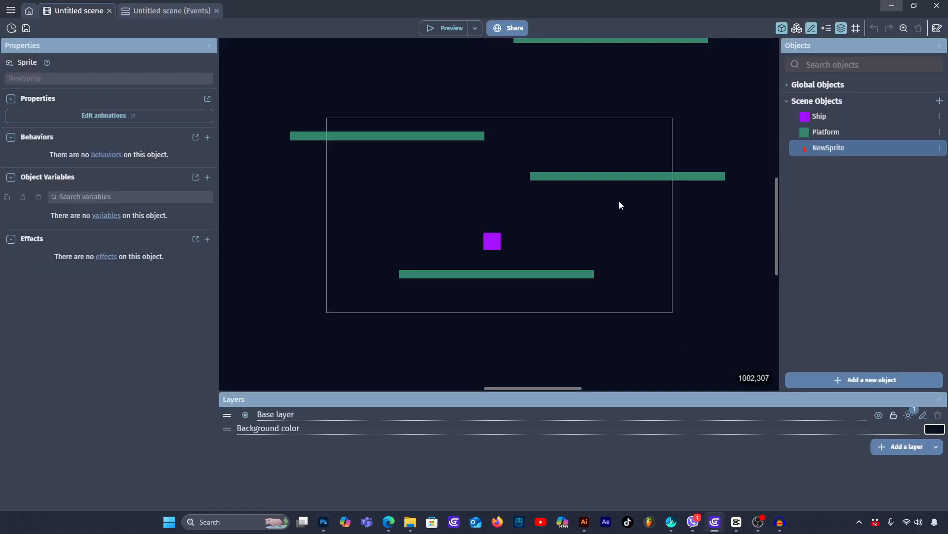
- Rename the NewSprite object to Person and apply the change
{"action": "double_click", "coordinate": [835, 146]}
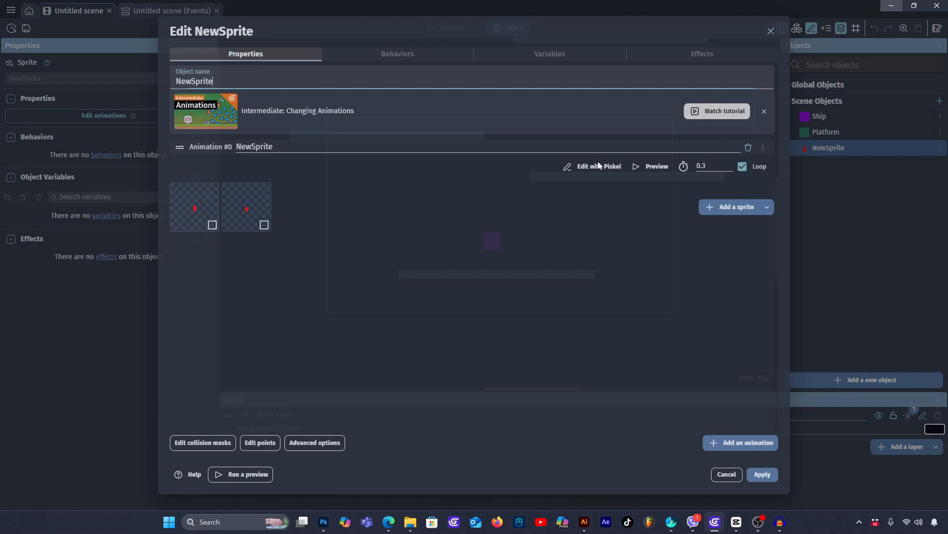
{"action": "double_click", "coordinate": [219, 80]}
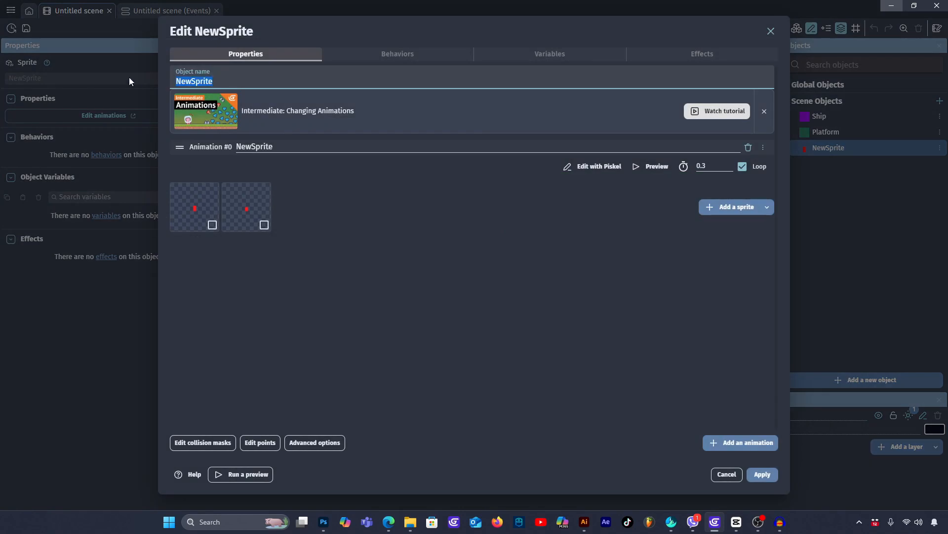
{"action": "type", "text": "Person"}
{"action": "left_click", "coordinate": [771, 475]}
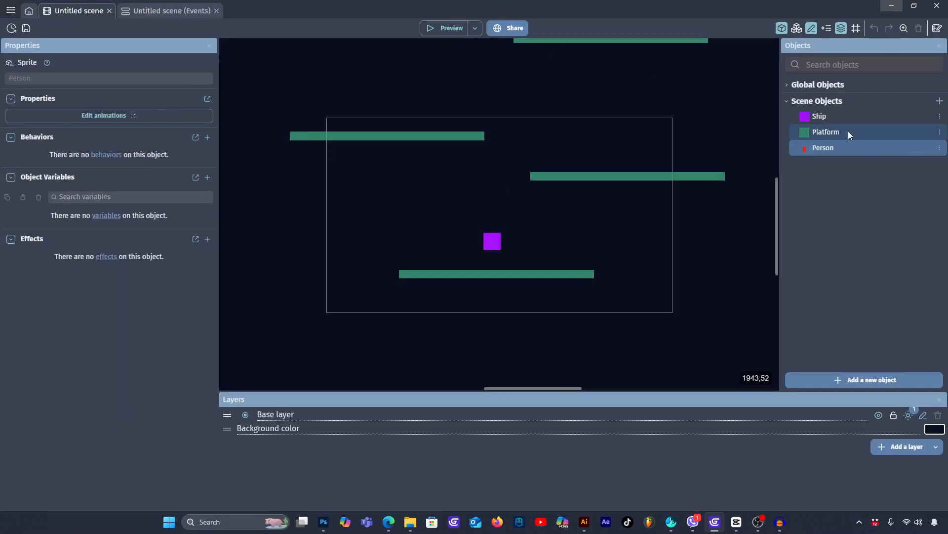
- Place four Person instances just above the platform at X 755, Y 200, and run a game preview
{"action": "left_click_drag", "start_coordinate": [826, 148], "coordinate": [549, 161]}
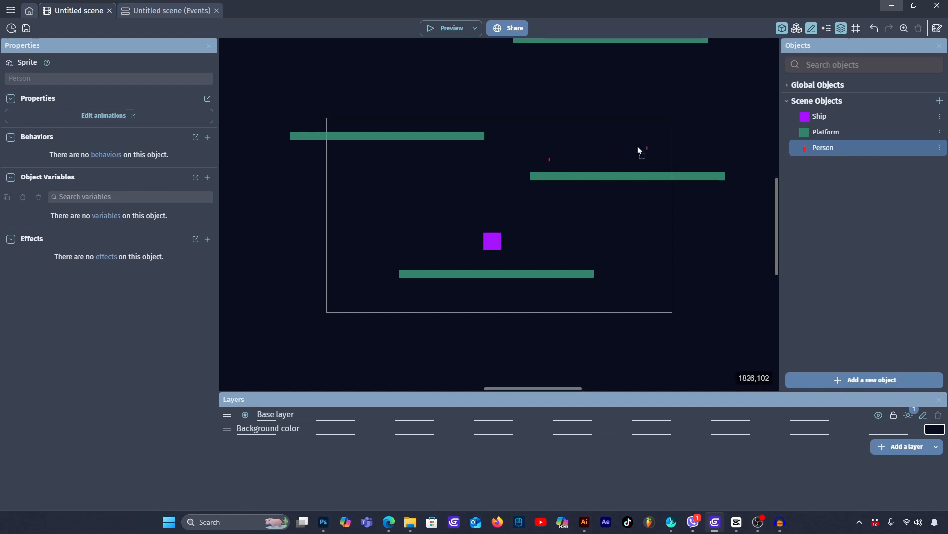
{"action": "left_click_drag", "start_coordinate": [638, 146], "coordinate": [573, 160]}
{"action": "left_click_drag", "start_coordinate": [818, 148], "coordinate": [620, 157]}
{"action": "left_click_drag", "start_coordinate": [824, 148], "coordinate": [646, 160]}
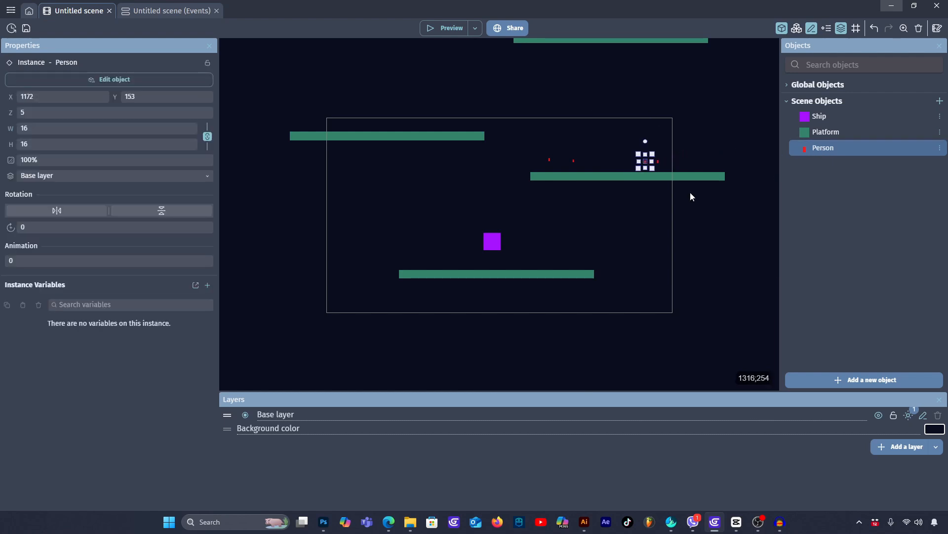
{"action": "left_click", "coordinate": [713, 229]}
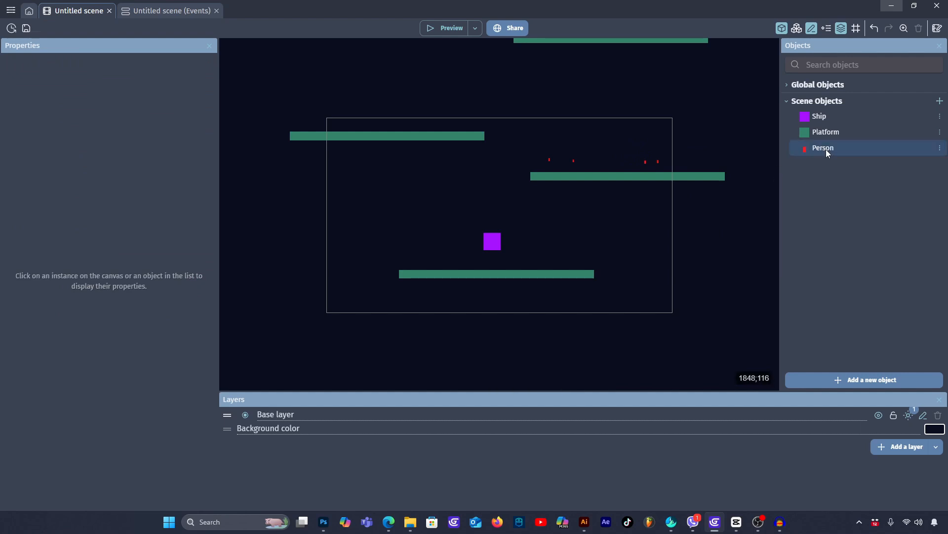
{"action": "left_click", "coordinate": [458, 28]}
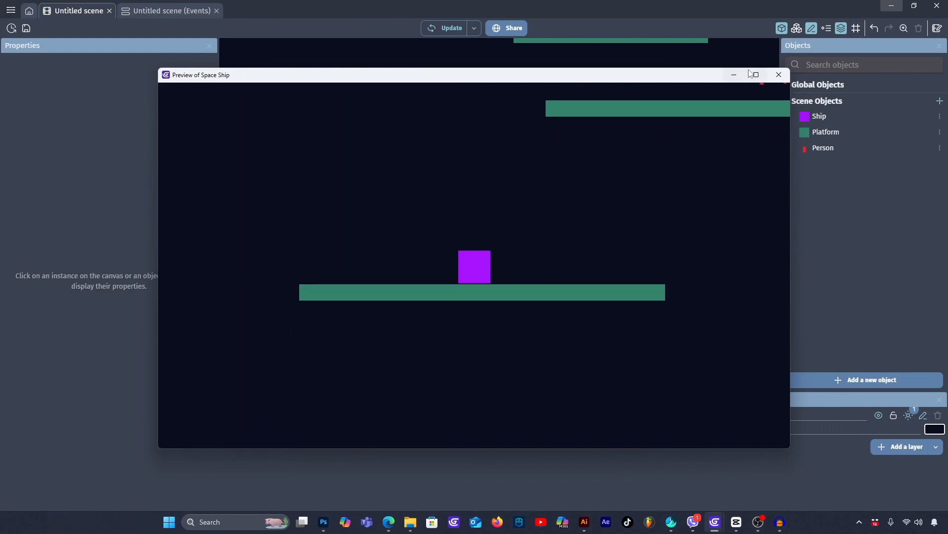
{"action": "left_click", "coordinate": [779, 78]}
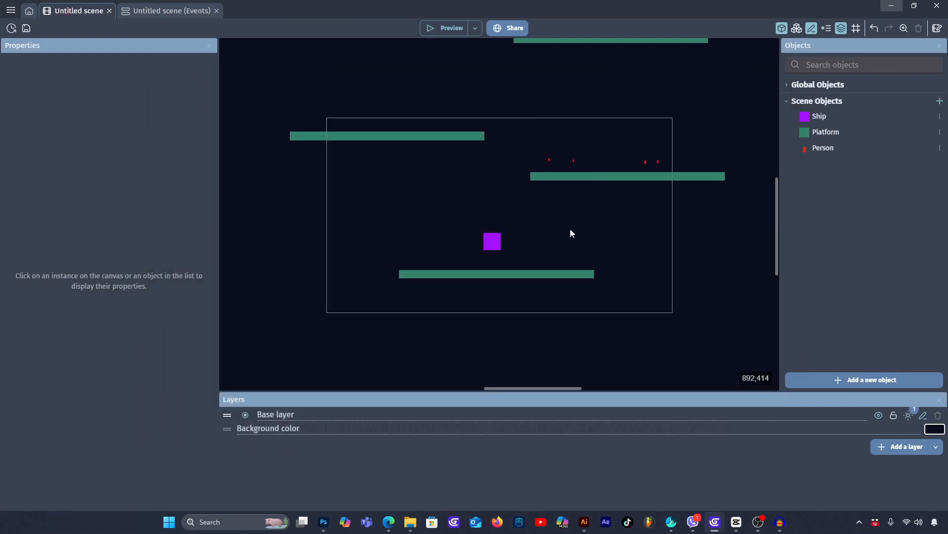
- Add the Platformer character configuration stack behavior to the Person object with its required PlatformerObject behavior, and test the scene in a preview
{"action": "double_click", "coordinate": [847, 147]}
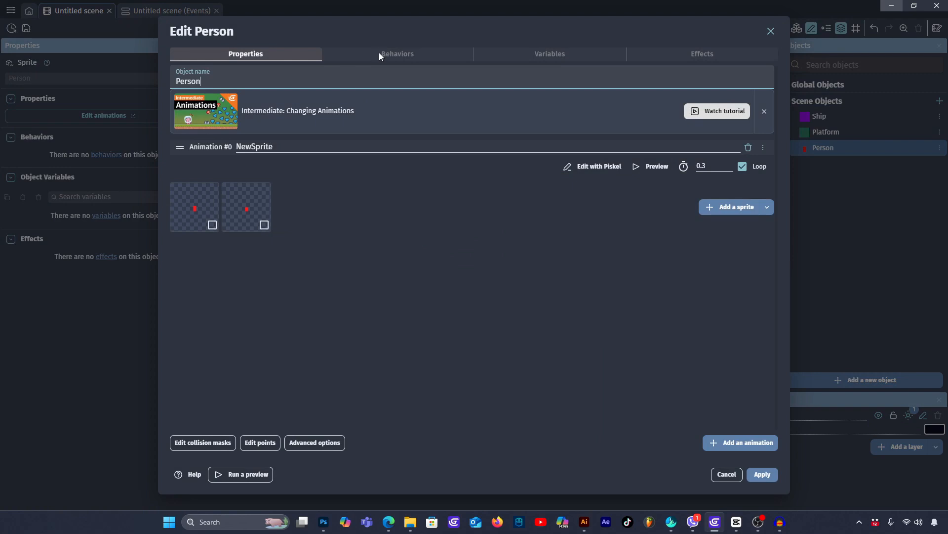
{"action": "left_click", "coordinate": [379, 52]}
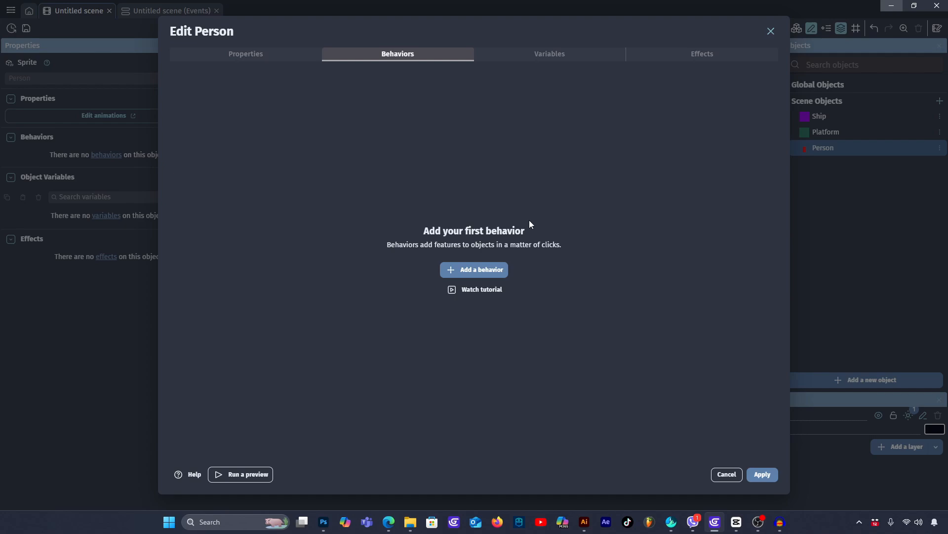
{"action": "left_click", "coordinate": [482, 269]}
{"action": "type", "text": "smo"}
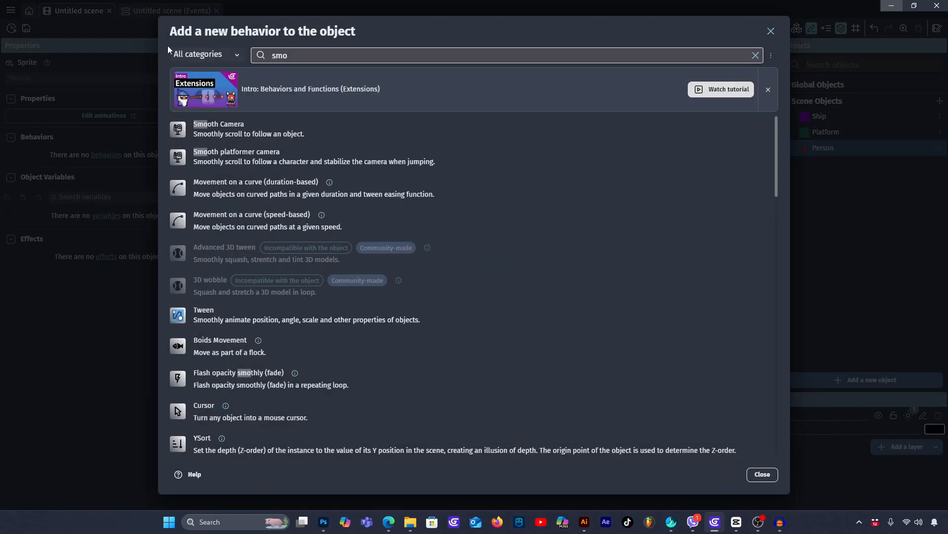
{"action": "left_click", "coordinate": [252, 60]}
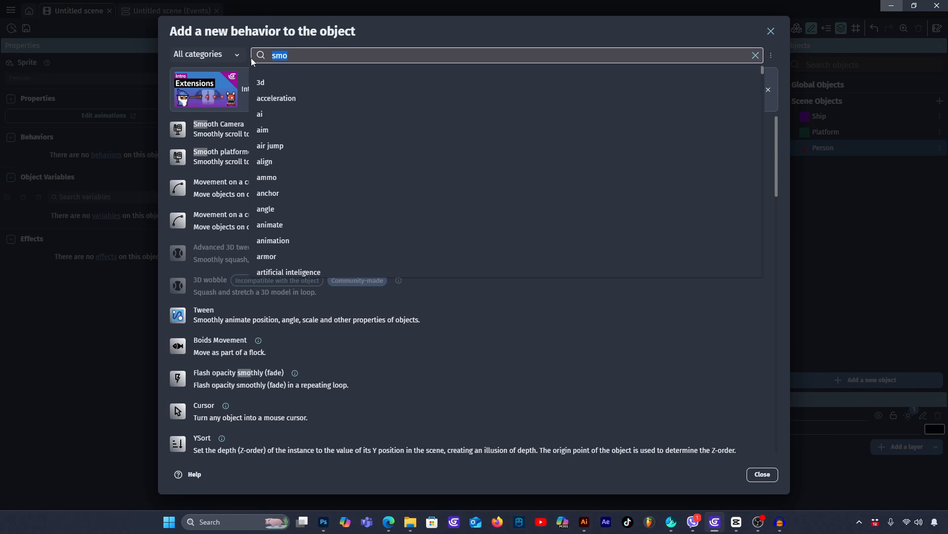
{"action": "type", "text": "plat"}
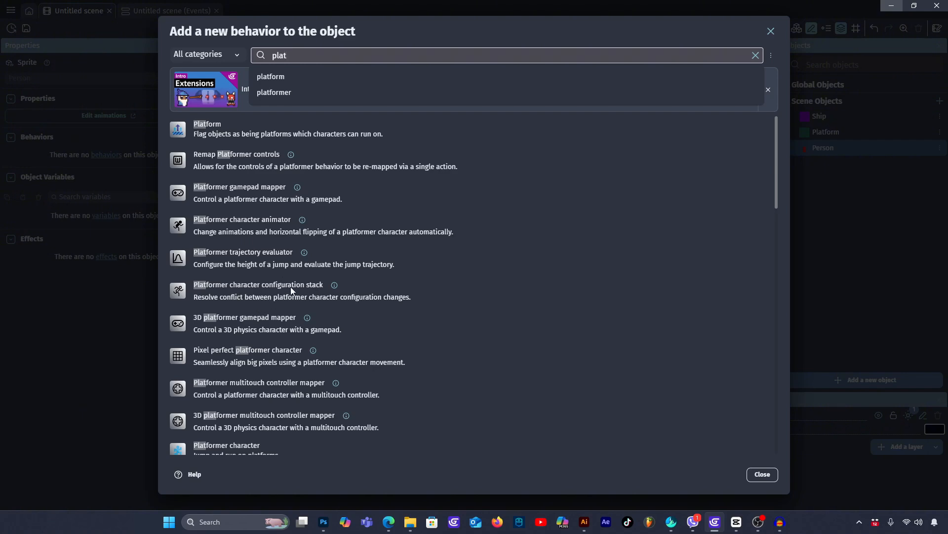
{"action": "left_click", "coordinate": [272, 291]}
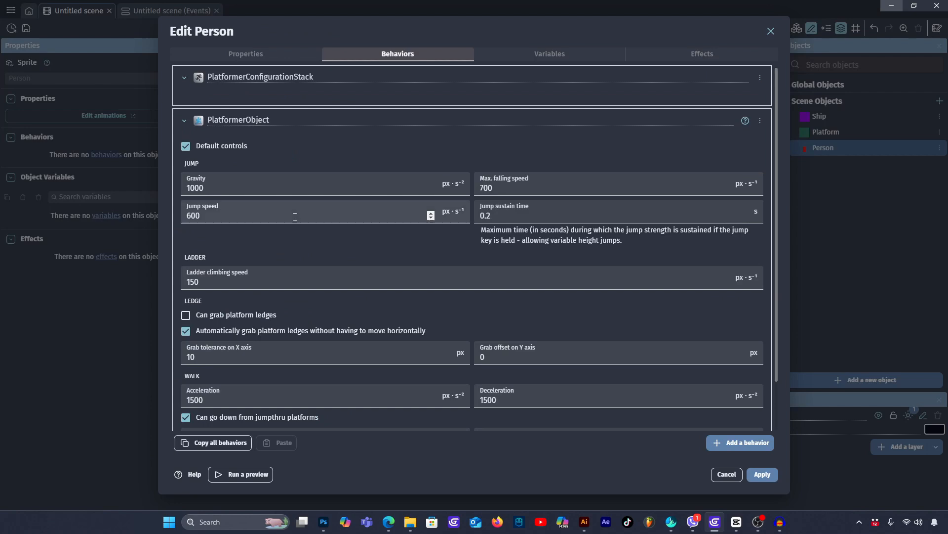
{"action": "scroll", "coordinate": [298, 214], "scroll_direction": "down", "scroll_amount": 2}
{"action": "left_click", "coordinate": [760, 474]}
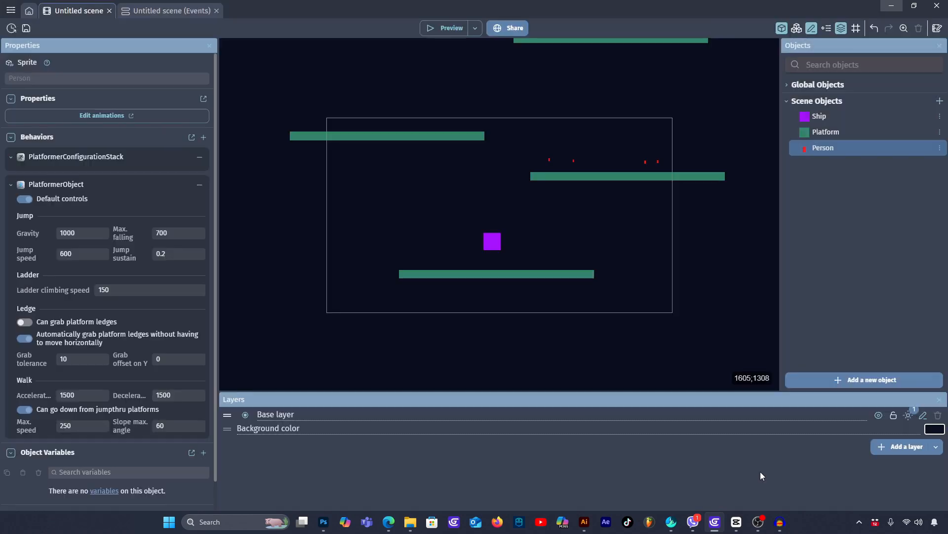
{"action": "left_click", "coordinate": [456, 28]}
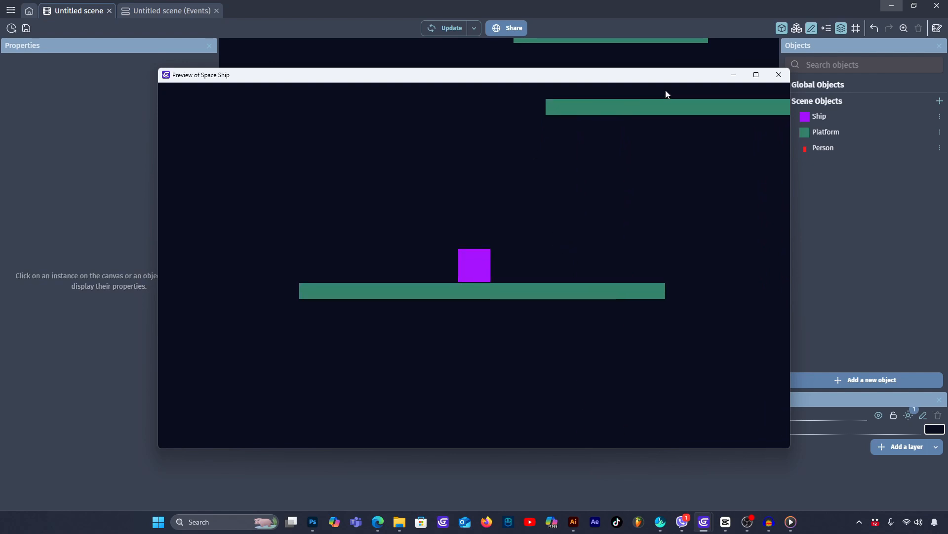
{"action": "left_click", "coordinate": [778, 76]}
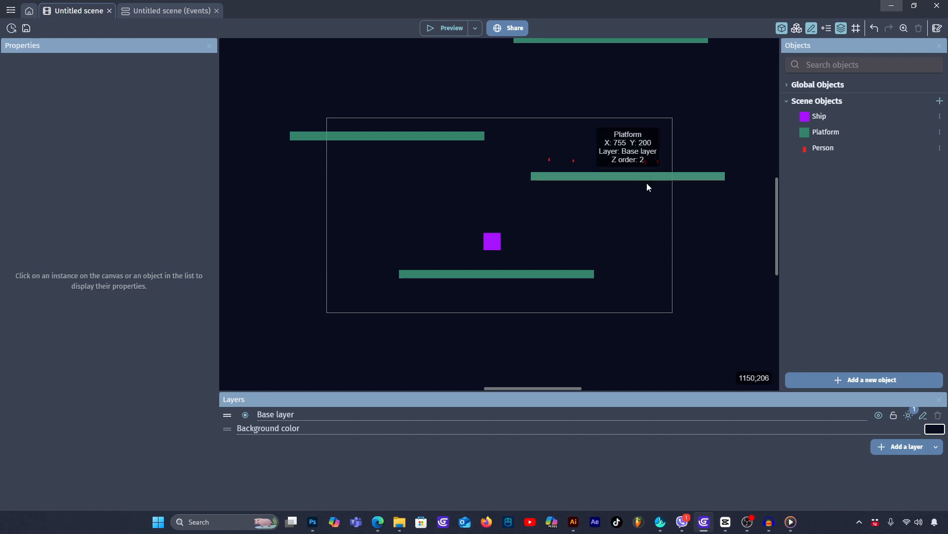
- Add the Platform behavior to the Platform object with type Platform, apply it and test the scene in a preview
{"action": "double_click", "coordinate": [545, 174]}
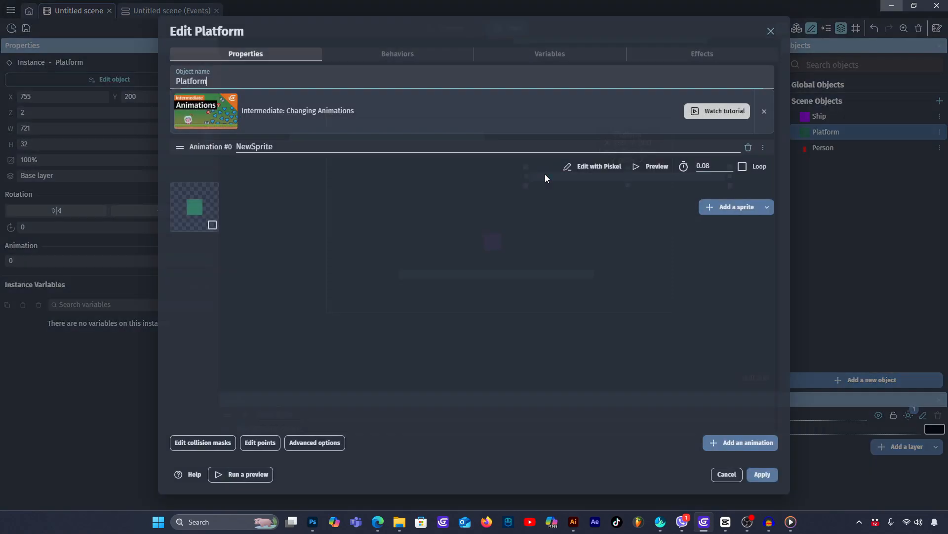
{"action": "left_click", "coordinate": [399, 53]}
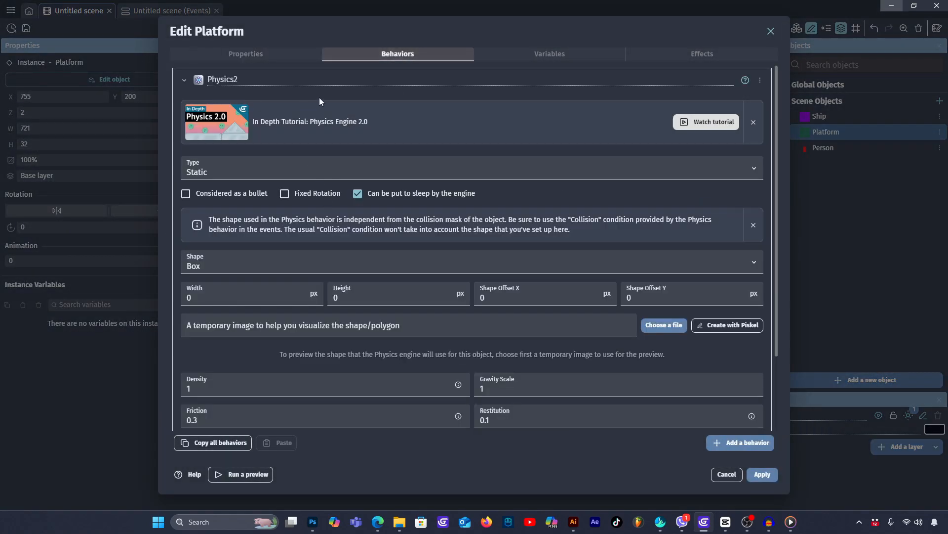
{"action": "scroll", "coordinate": [325, 94], "scroll_direction": "down", "scroll_amount": 3}
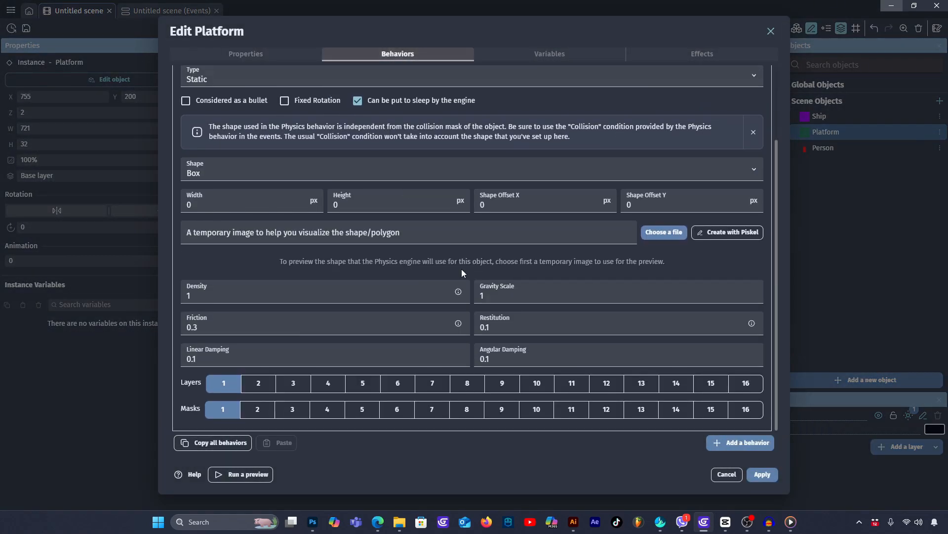
{"action": "left_click", "coordinate": [744, 443]}
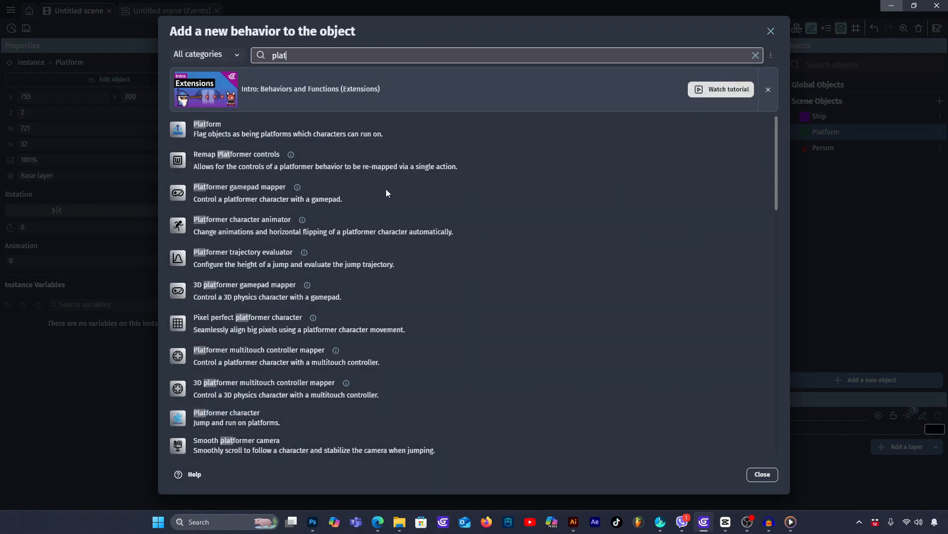
{"action": "left_click", "coordinate": [222, 131]}
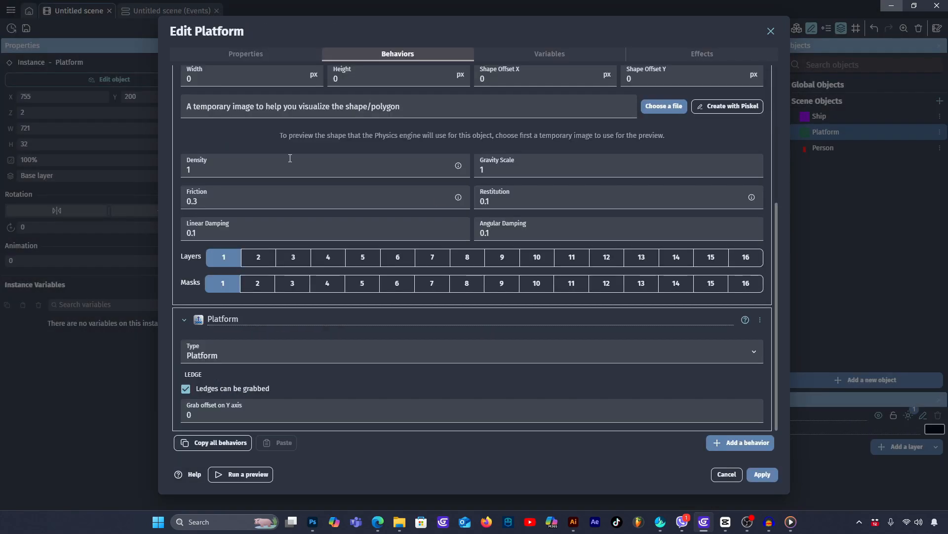
{"action": "left_click", "coordinate": [764, 474]}
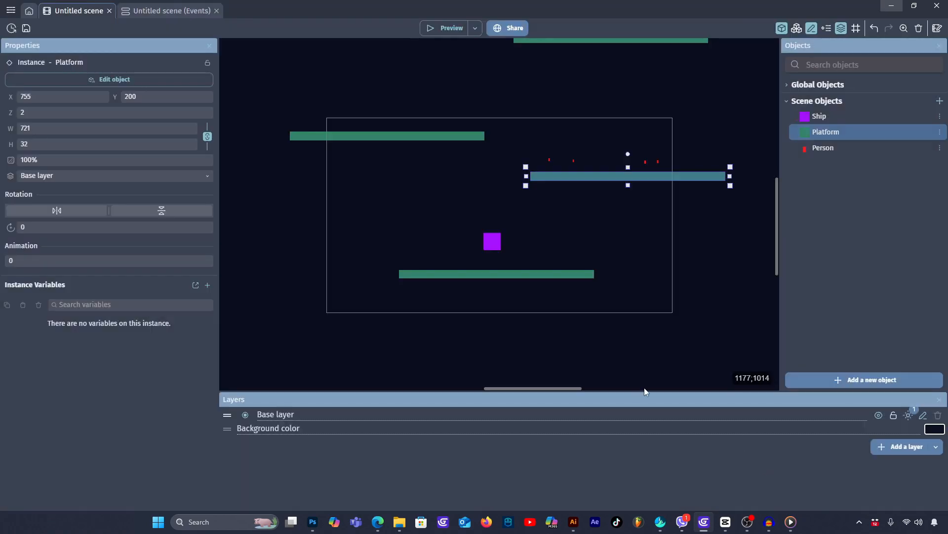
{"action": "left_click", "coordinate": [450, 28]}
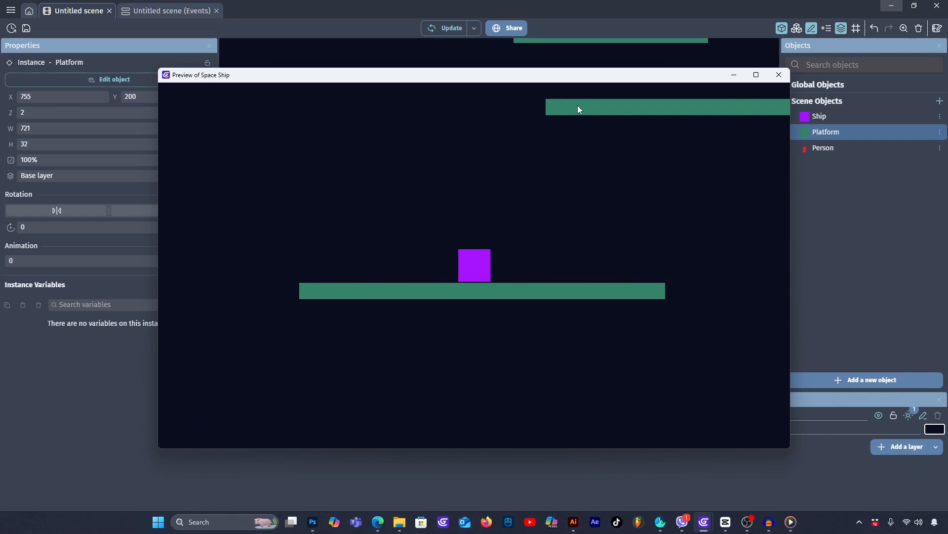
{"action": "left_click", "coordinate": [779, 75]}
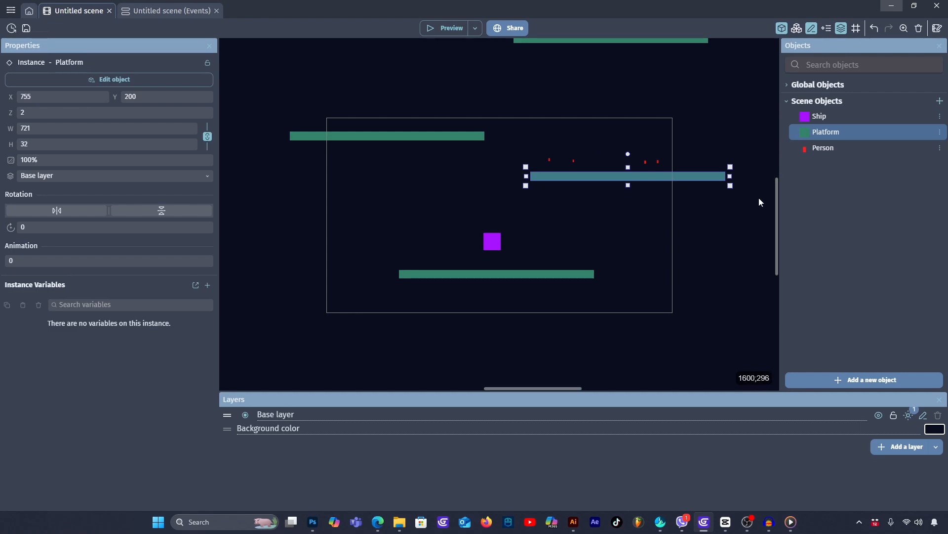
- Disable the default controls in the Person object's PlatformerObject behavior and apply the change
{"action": "left_click", "coordinate": [854, 147]}
{"action": "double_click", "coordinate": [871, 149]}
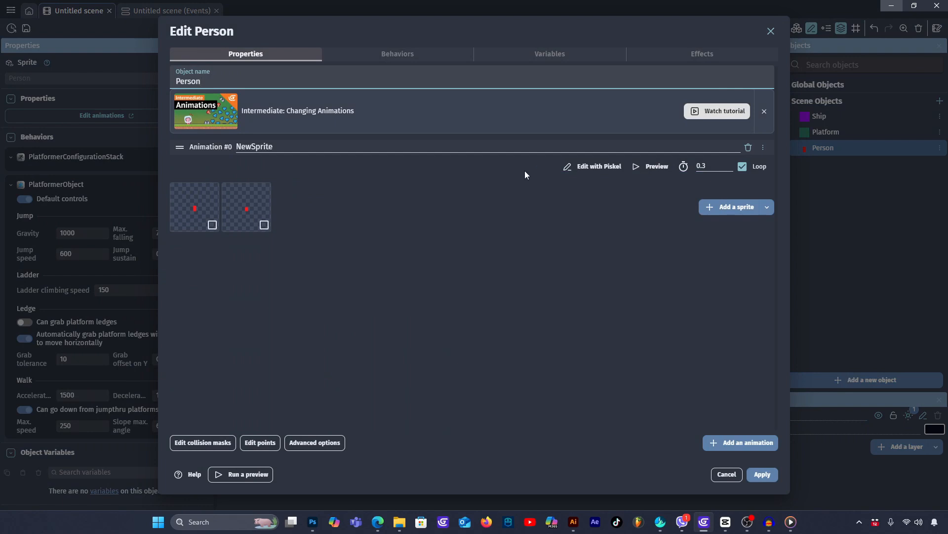
{"action": "left_click", "coordinate": [413, 57]}
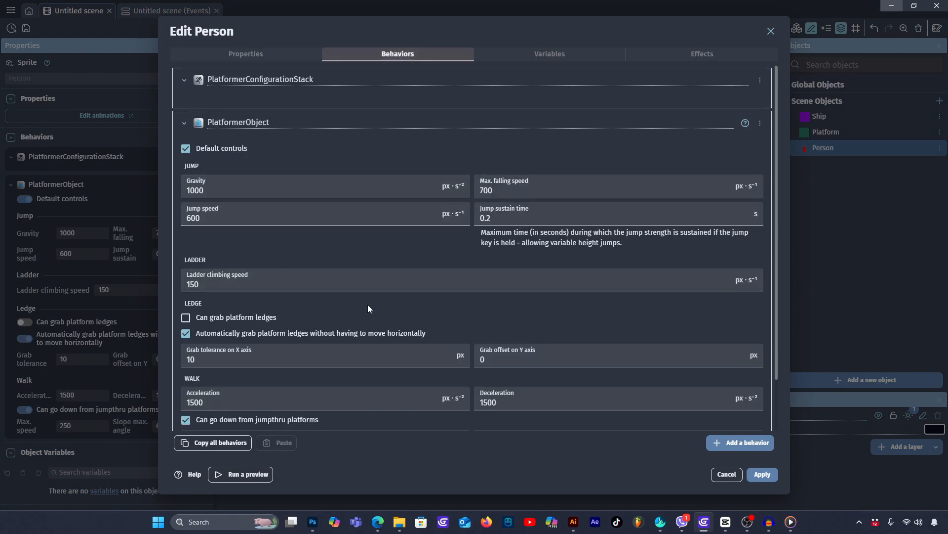
{"action": "left_click", "coordinate": [186, 149]}
{"action": "left_click", "coordinate": [771, 476]}
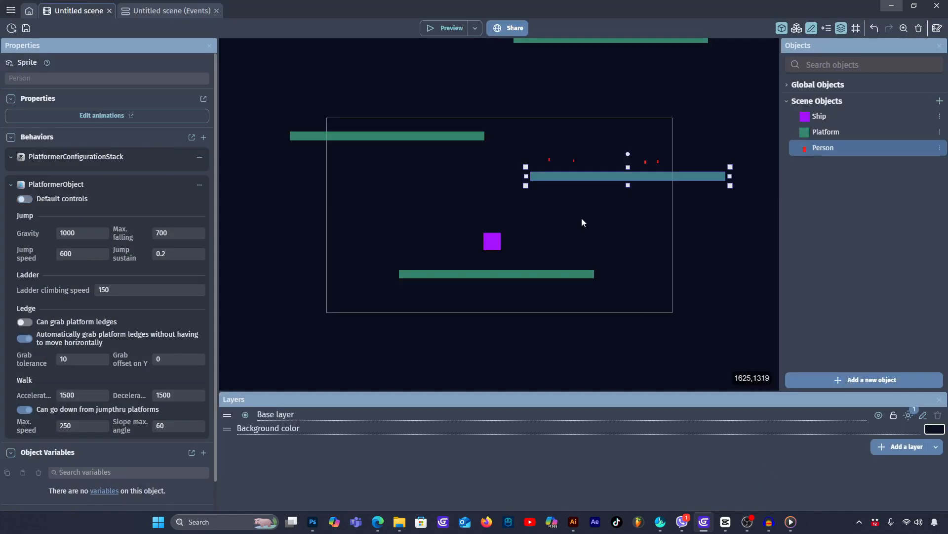
- Test the scene in a preview with the Person's default controls disabled, and close the preview
{"action": "left_click", "coordinate": [445, 29]}
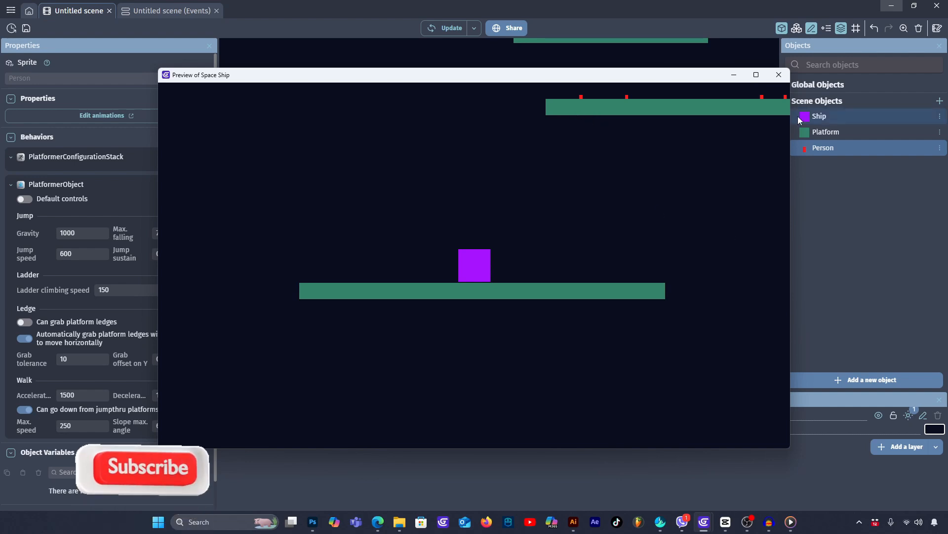
{"action": "left_click", "coordinate": [779, 75]}
{"action": "left_click", "coordinate": [476, 244]}
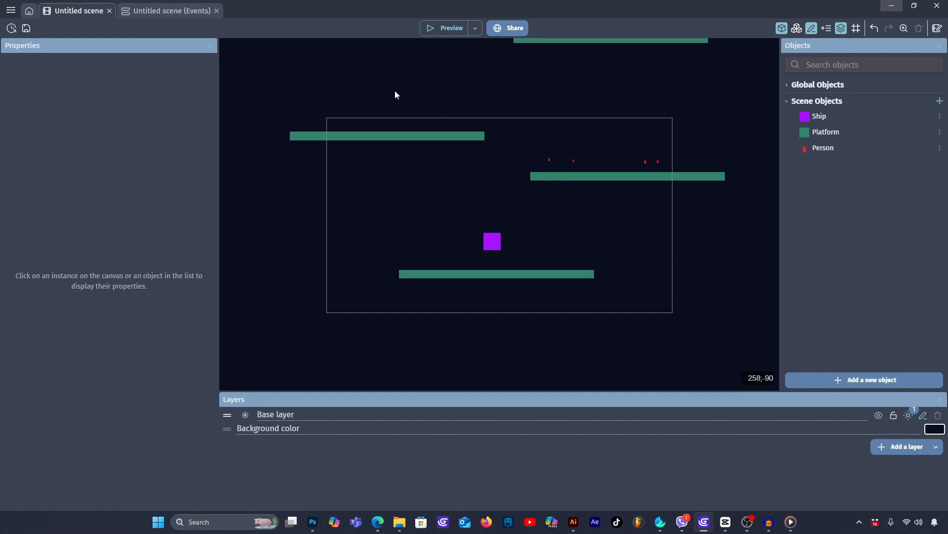
- Add a new event to the scene's events with the condition that the Ship's linear velocity length equals 0
{"action": "left_click", "coordinate": [172, 7]}
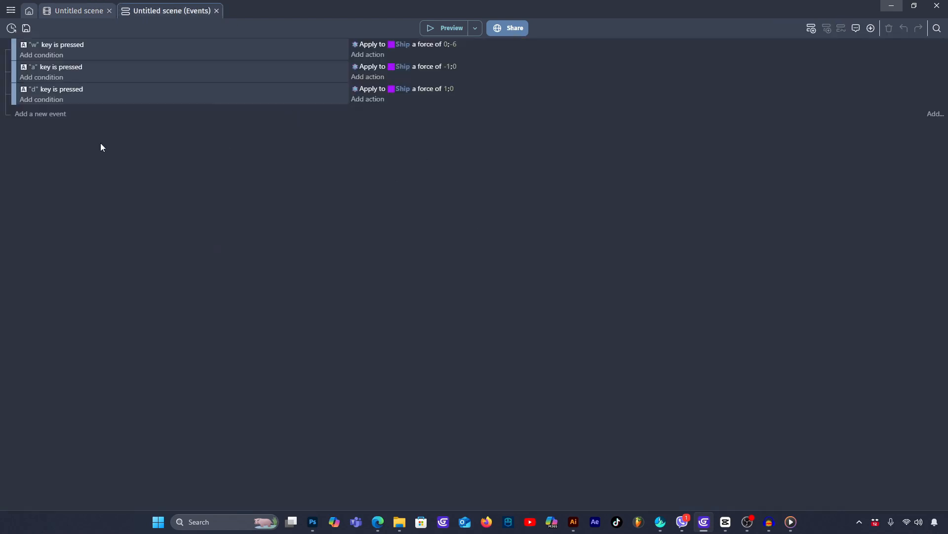
{"action": "left_click", "coordinate": [55, 115]}
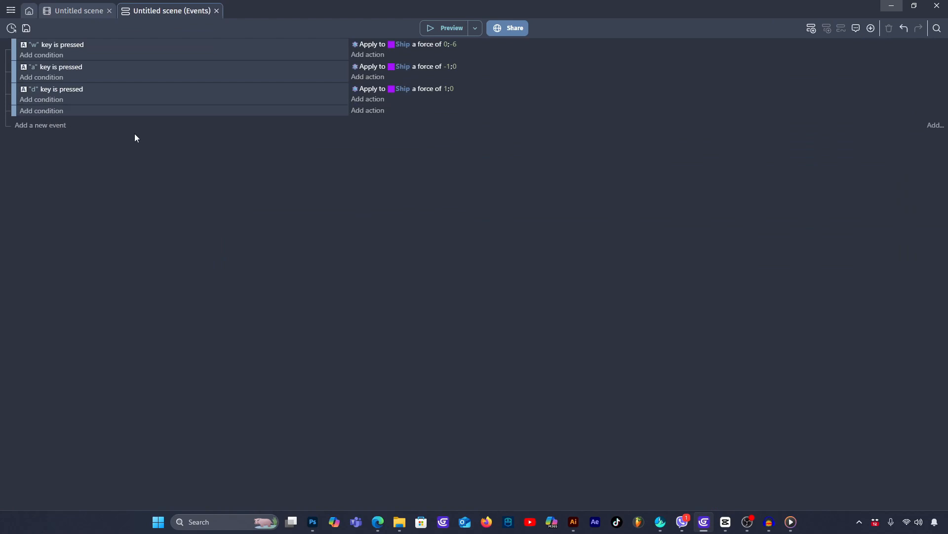
{"action": "left_click", "coordinate": [53, 111]}
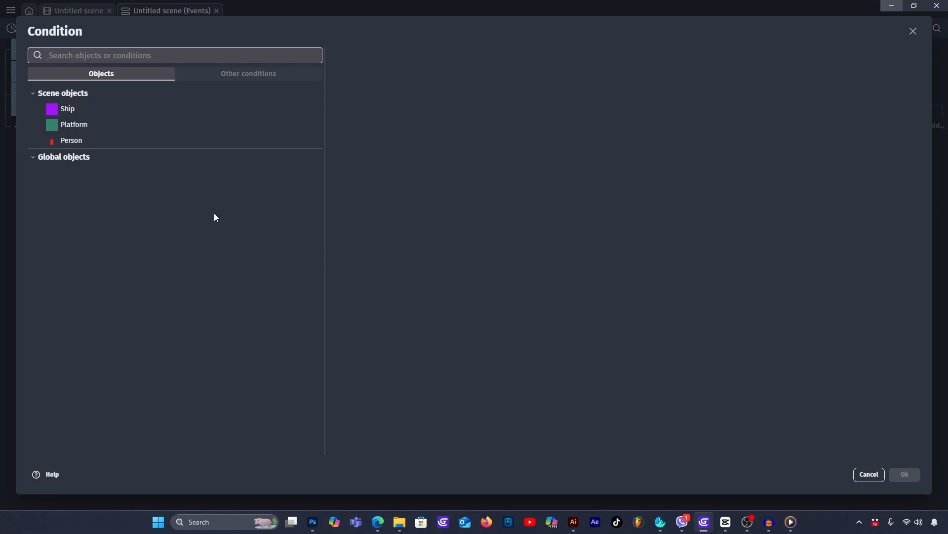
{"action": "left_click", "coordinate": [160, 158]}
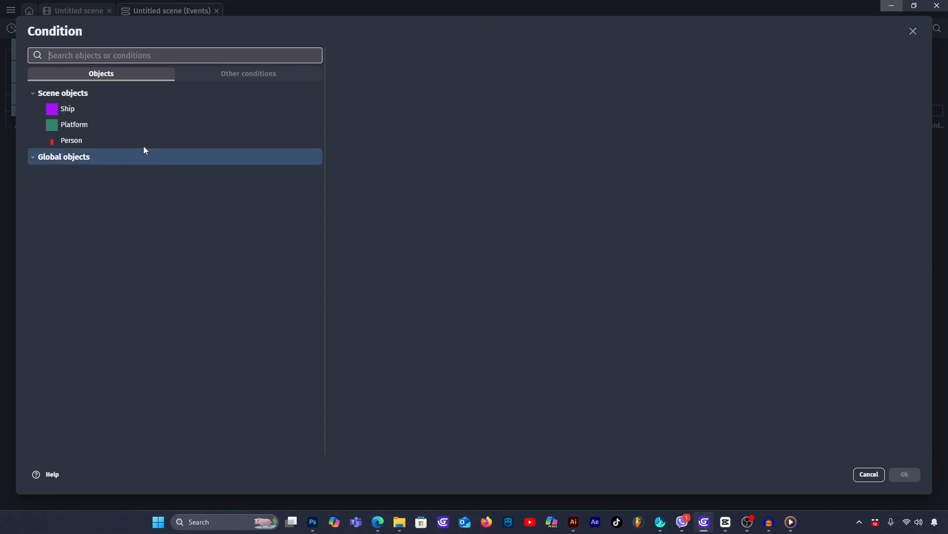
{"action": "left_click", "coordinate": [94, 108]}
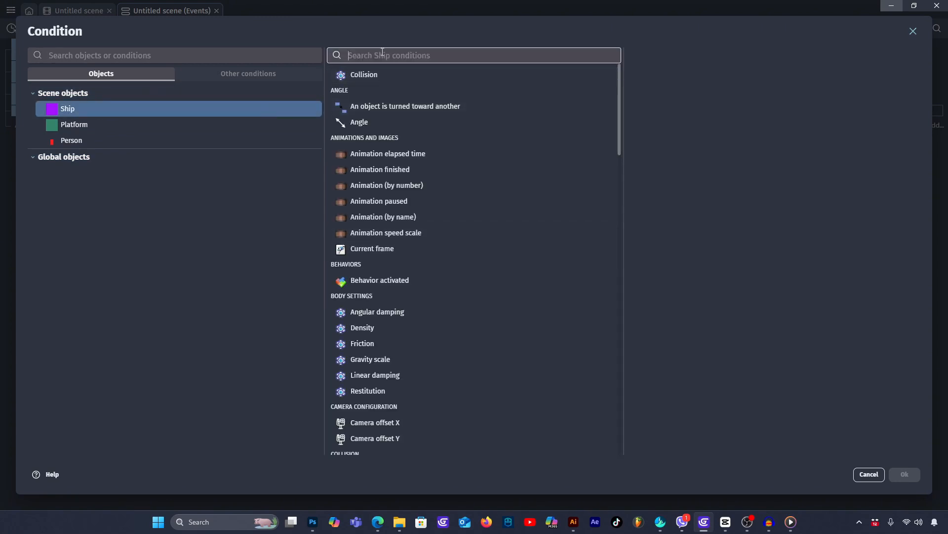
{"action": "type", "text": "velo"}
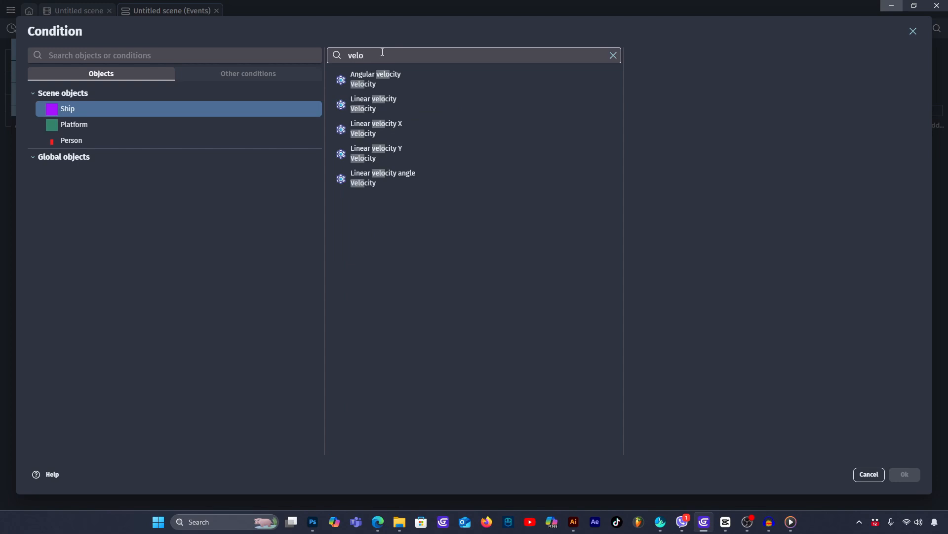
{"action": "left_click", "coordinate": [422, 105]}
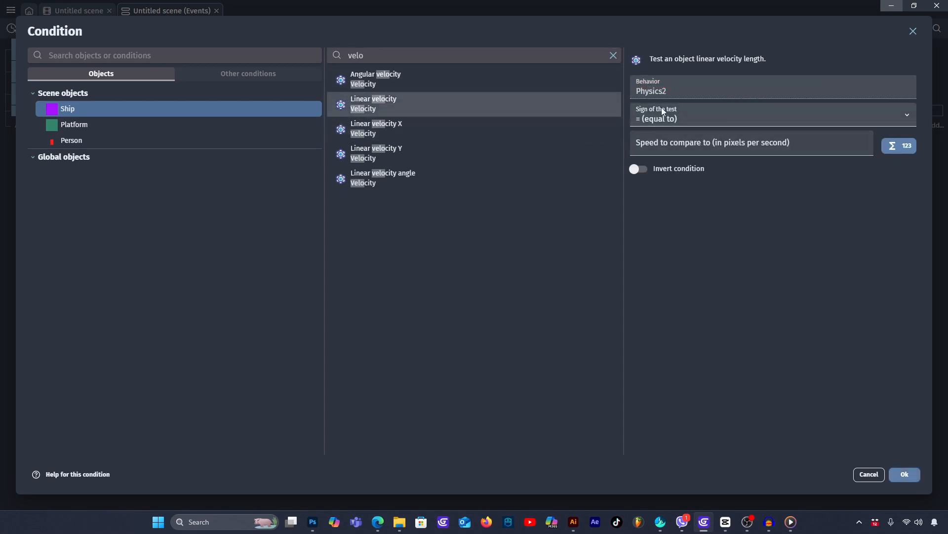
{"action": "left_click", "coordinate": [652, 148]}
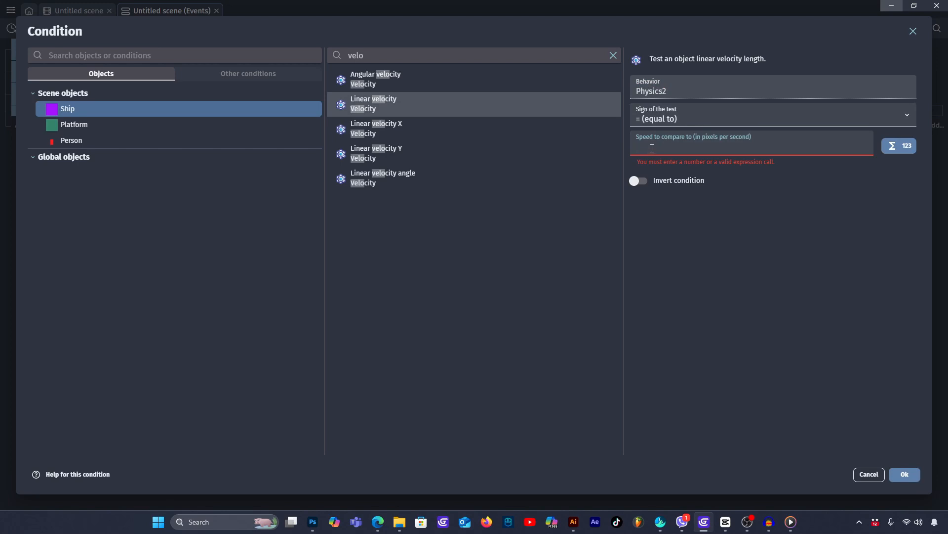
{"action": "type", "text": "0"}
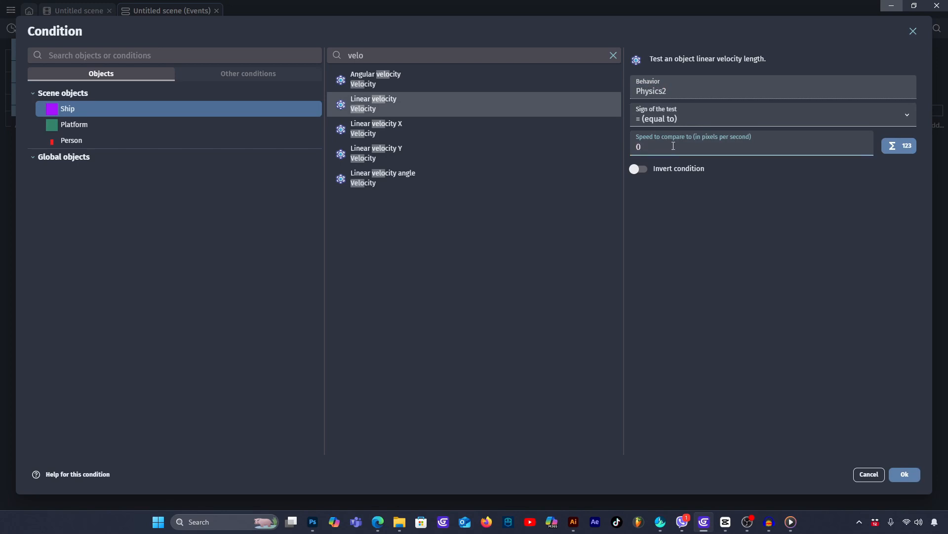
{"action": "left_click", "coordinate": [940, 483]}
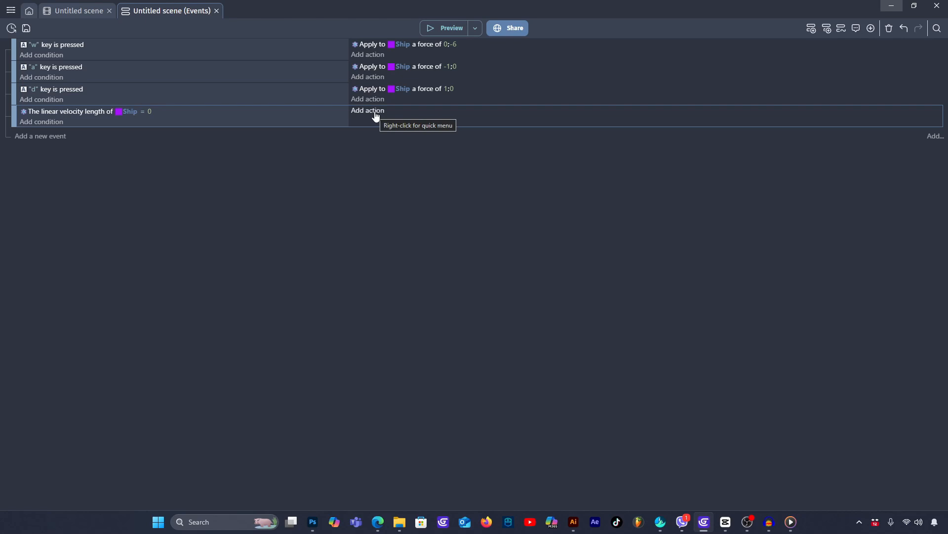
- In the Ship velocity event, add a Person action applying a force to move toward the Ship at speed 50
{"action": "left_click", "coordinate": [375, 113]}
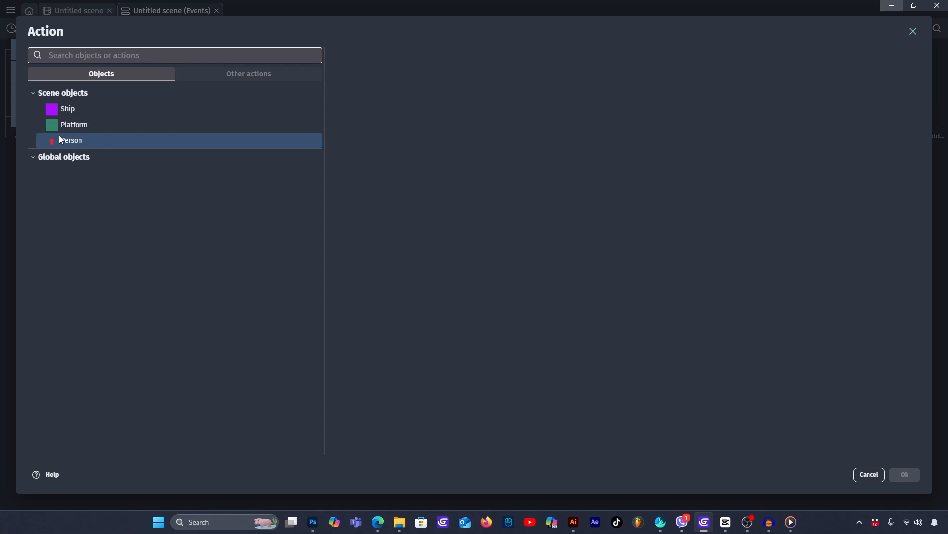
{"action": "left_click", "coordinate": [90, 141]}
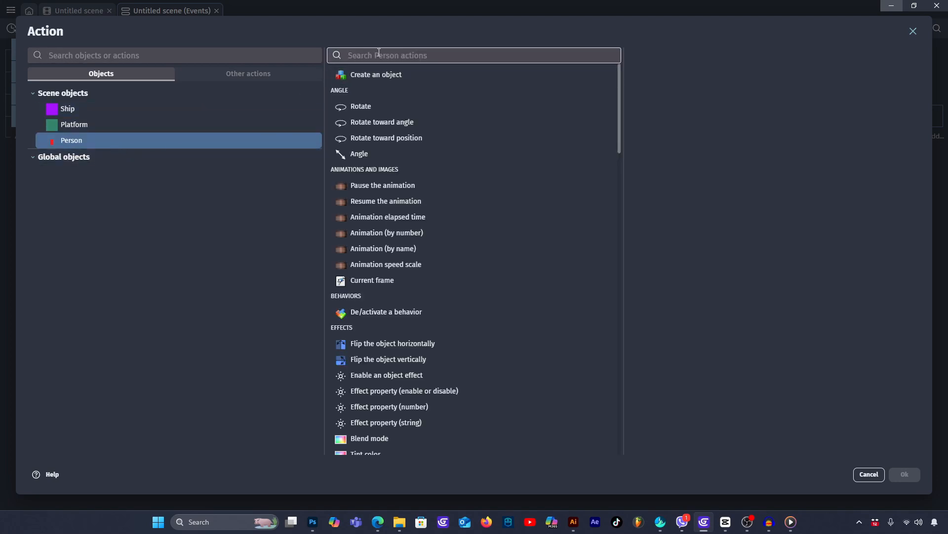
{"action": "type", "text": "mov"}
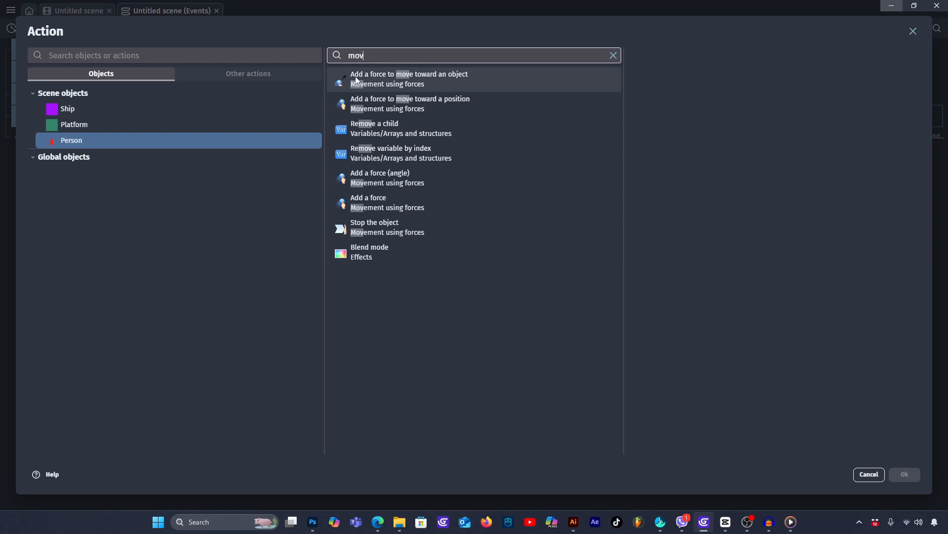
{"action": "left_click", "coordinate": [454, 81]}
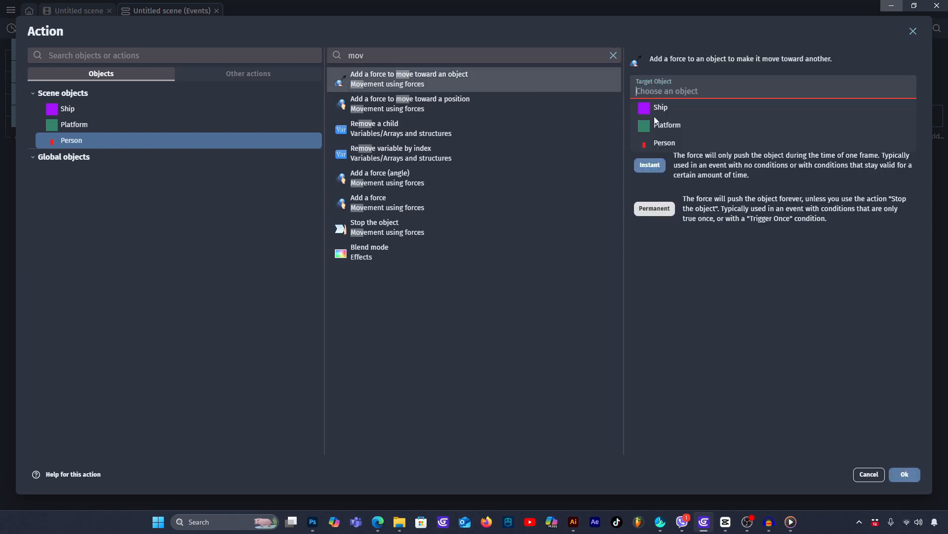
{"action": "left_click", "coordinate": [669, 143]}
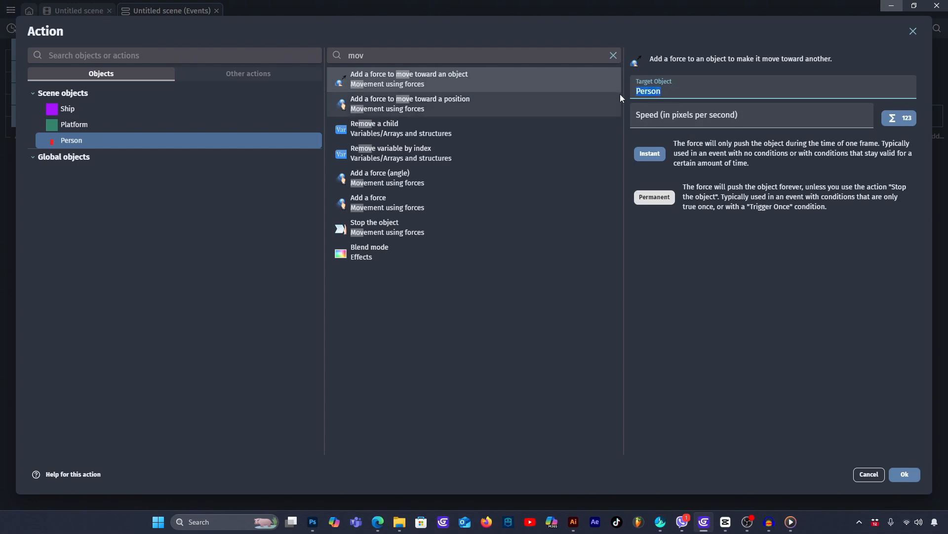
{"action": "key", "text": "BackSpace"}
{"action": "left_click", "coordinate": [659, 112]}
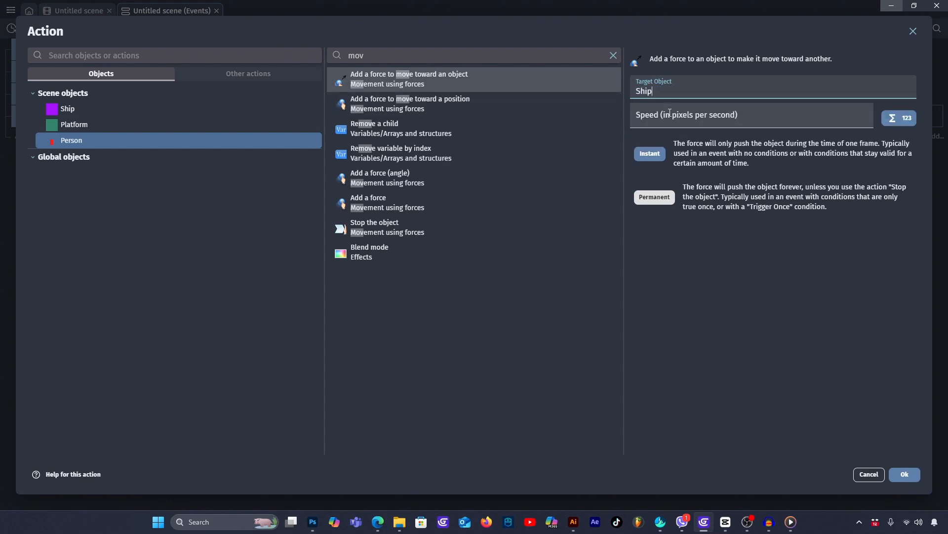
{"action": "left_click", "coordinate": [694, 120]}
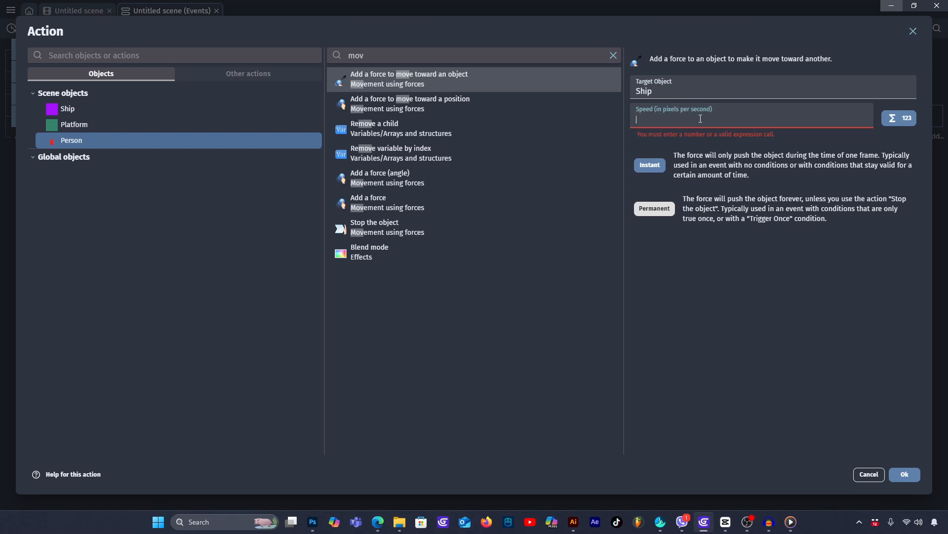
{"action": "type", "text": "50"}
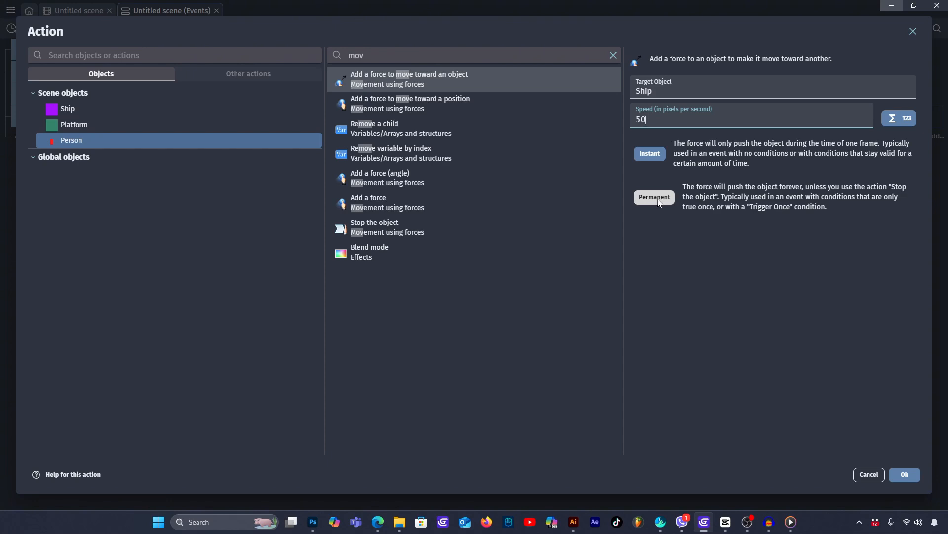
- Make the Person's force toward the Ship permanent, confirm the action, and test it in a preview
{"action": "left_click", "coordinate": [655, 199]}
{"action": "left_click", "coordinate": [906, 474]}
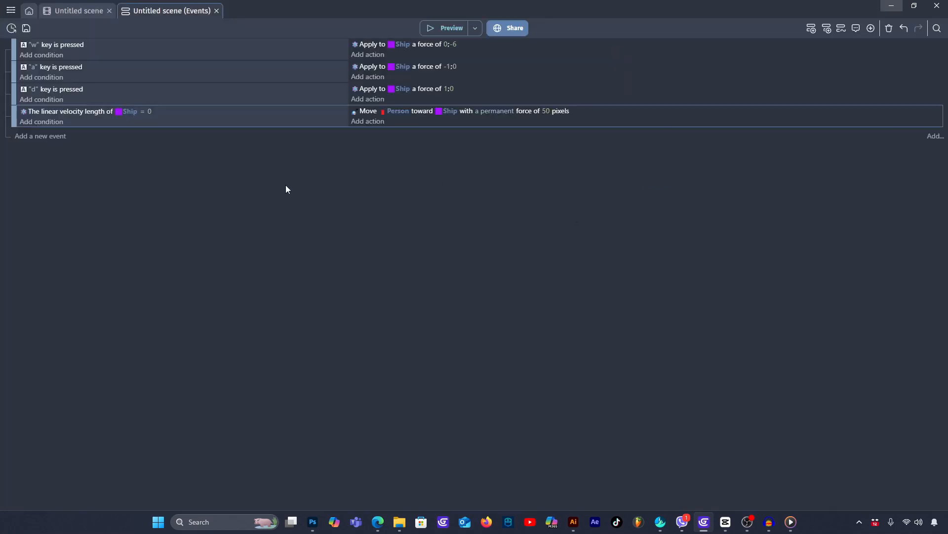
{"action": "left_click", "coordinate": [429, 28]}
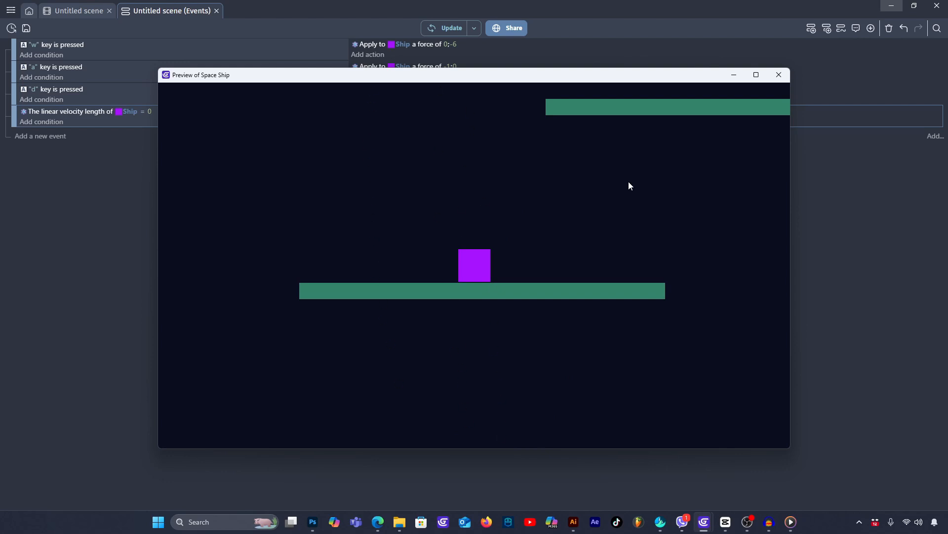
{"action": "left_click", "coordinate": [780, 75]}
- Set the Person's movement force toward the Ship to 10 and test it in a preview
{"action": "left_click", "coordinate": [546, 111]}
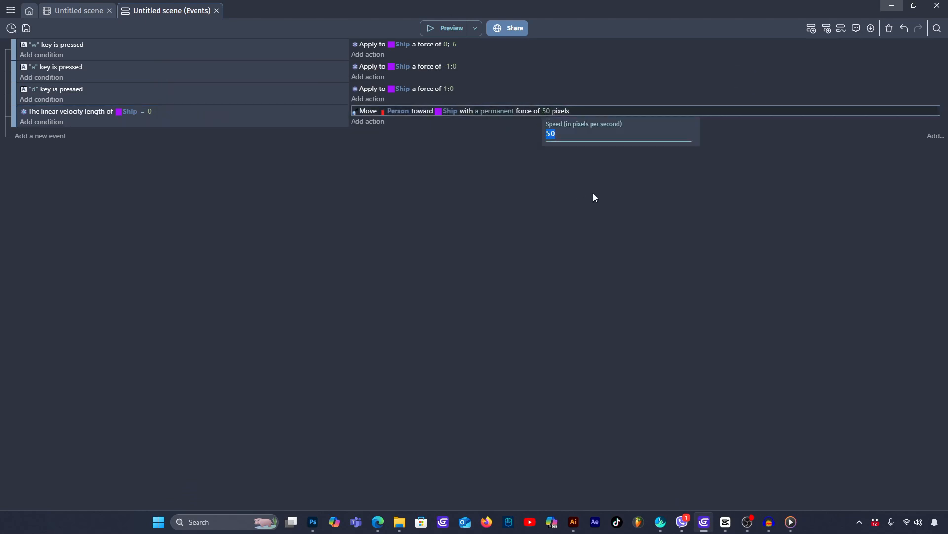
{"action": "type", "text": "10"}
{"action": "key", "text": "Return"}
{"action": "left_click", "coordinate": [443, 29]}
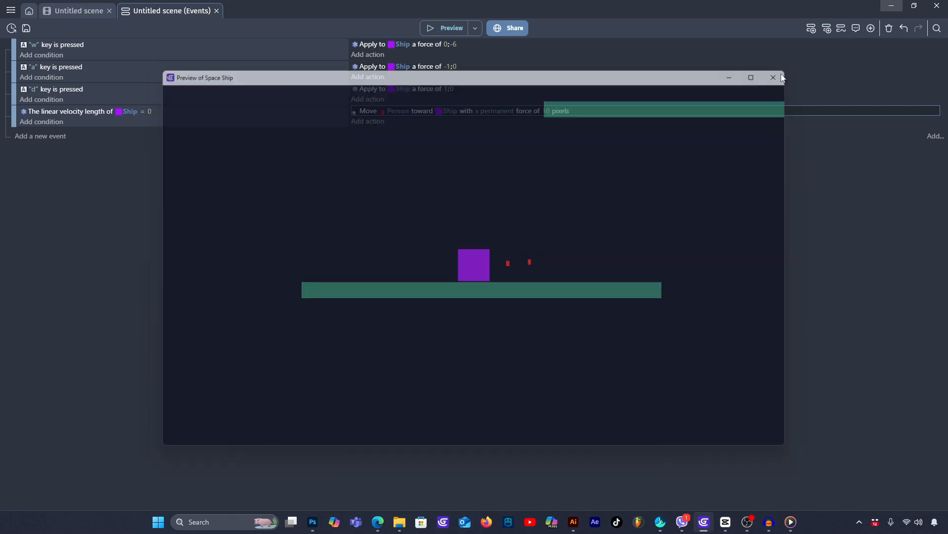
{"action": "left_click", "coordinate": [779, 75]}
- Lower the Person's movement force toward the Ship to 3 and check the motion in a preview
{"action": "left_click", "coordinate": [548, 111]}
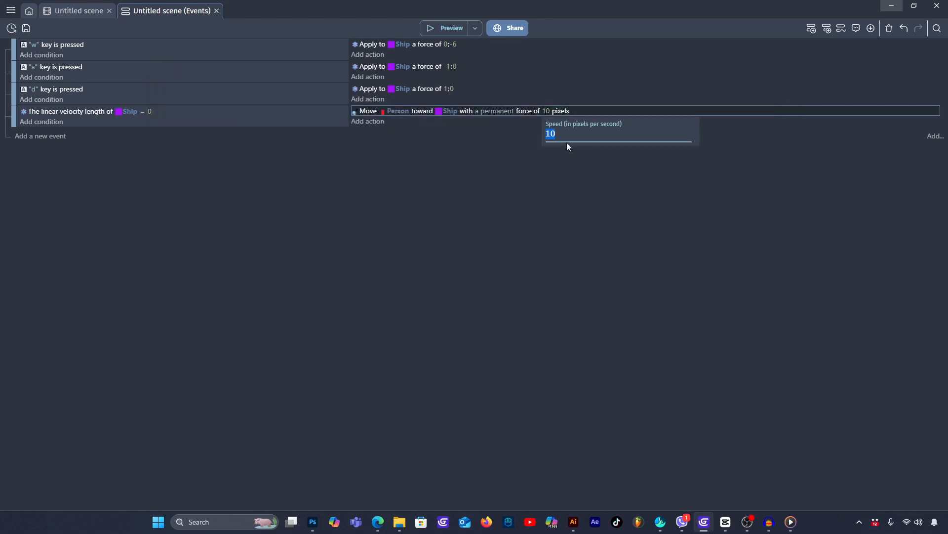
{"action": "type", "text": "1"}
{"action": "left_click", "coordinate": [603, 227]}
{"action": "left_click", "coordinate": [451, 31]}
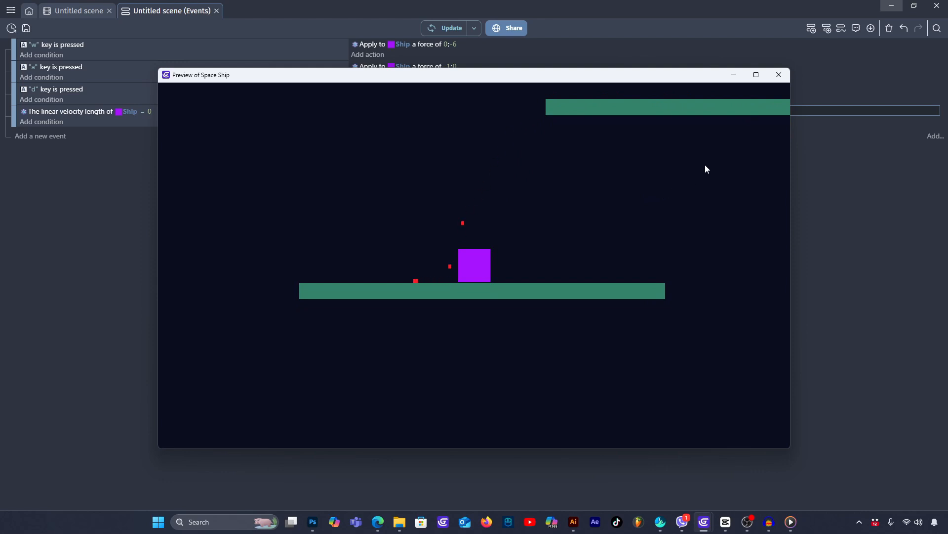
{"action": "left_click", "coordinate": [779, 75]}
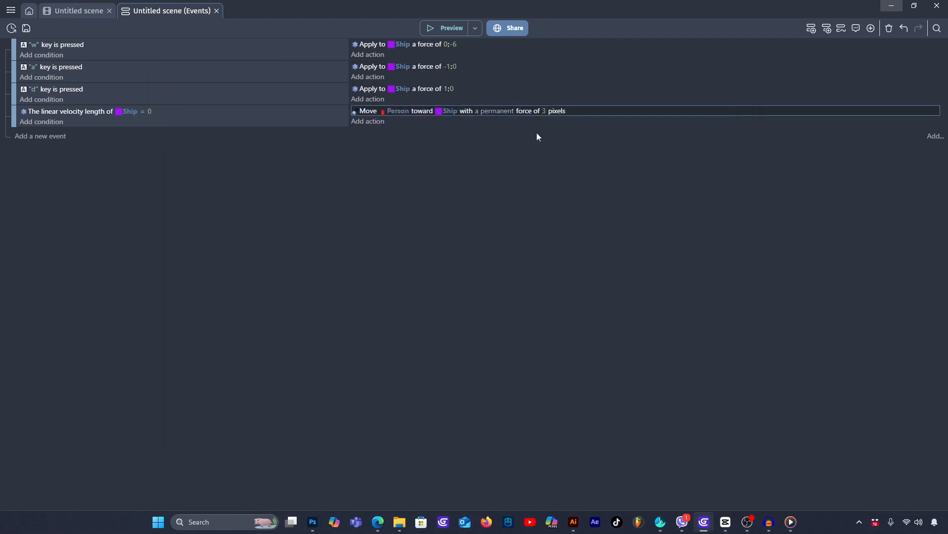
- Set the speed of the Person's permanent force toward the Ship to 5
{"action": "left_click", "coordinate": [545, 111]}
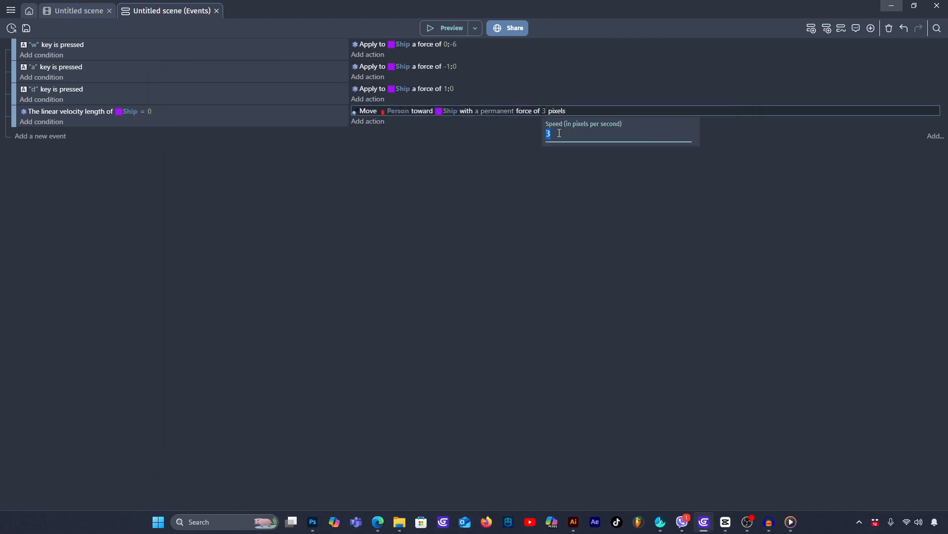
{"action": "type", "text": "5"}
{"action": "left_click", "coordinate": [546, 210]}
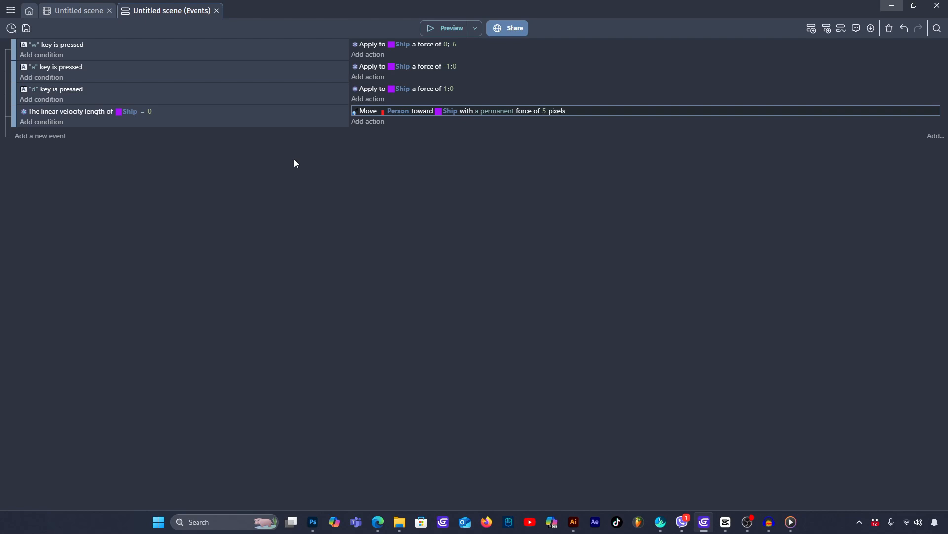
- Add a condition to the Ship velocity event requiring the Ship's distance to Person below 500 pixels, and preview the scene
{"action": "left_click", "coordinate": [59, 122]}
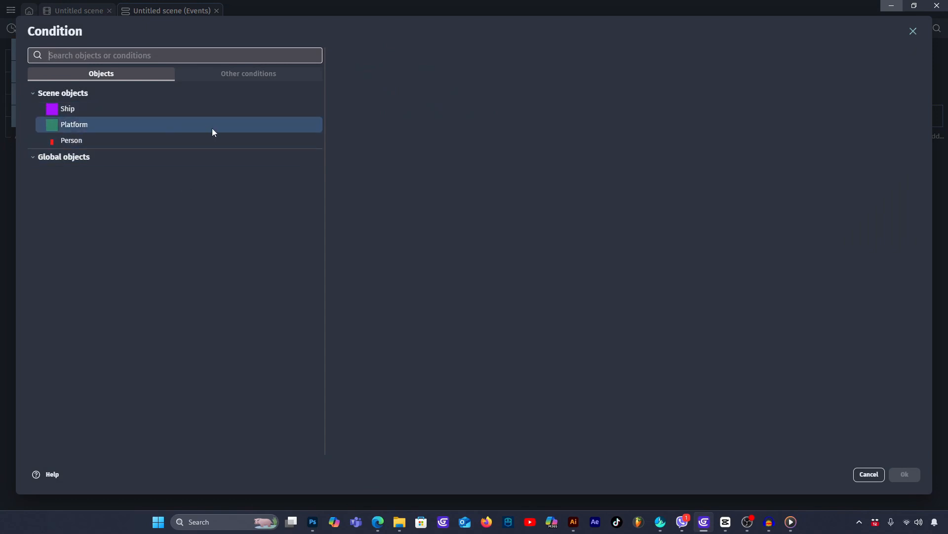
{"action": "left_click", "coordinate": [87, 108]}
{"action": "type", "text": "dist"}
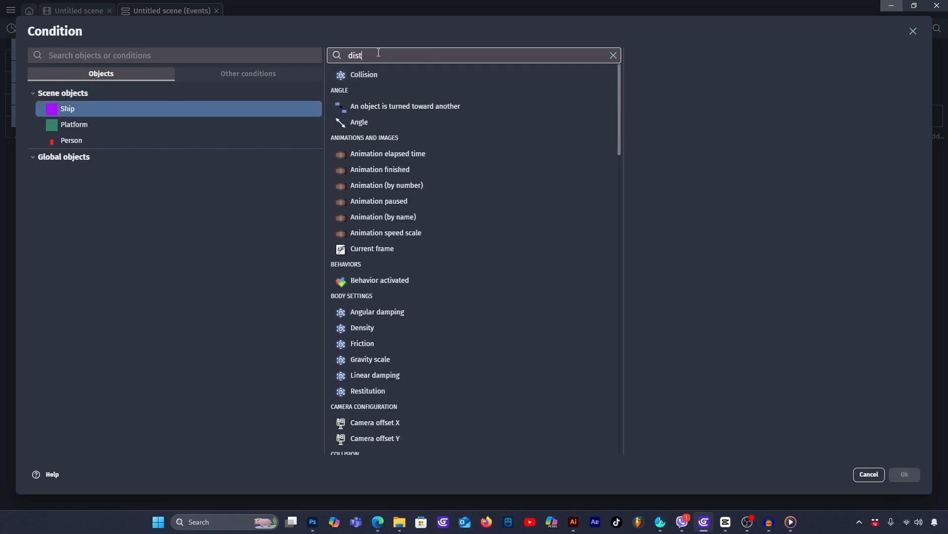
{"action": "left_click", "coordinate": [431, 76]}
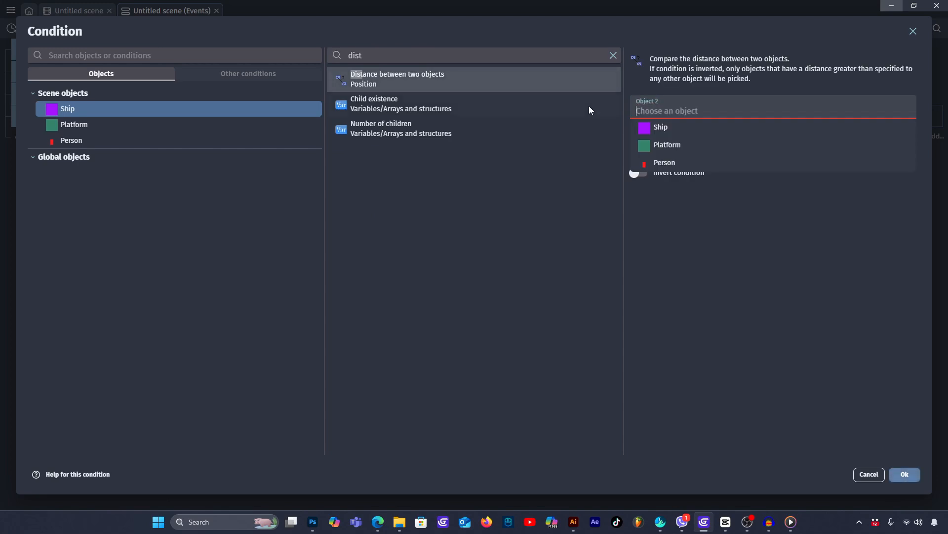
{"action": "left_click", "coordinate": [671, 160]}
{"action": "left_click", "coordinate": [653, 134]}
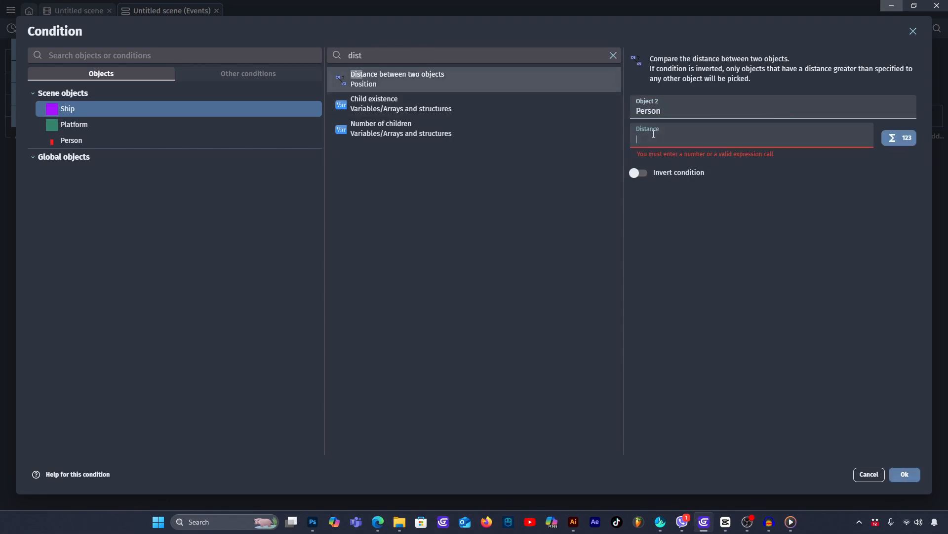
{"action": "type", "text": "500"}
{"action": "left_click", "coordinate": [915, 478]}
{"action": "left_click", "coordinate": [455, 30]}
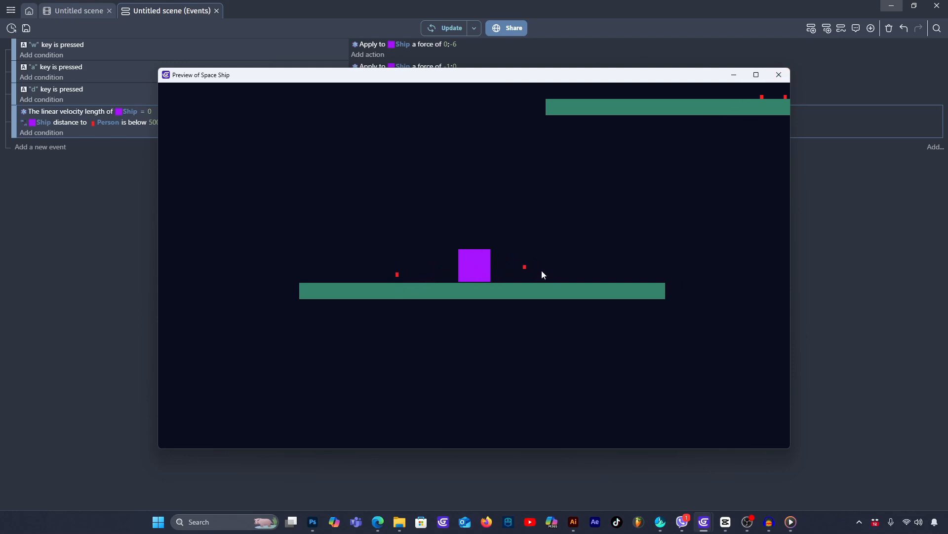
{"action": "left_click", "coordinate": [779, 74]}
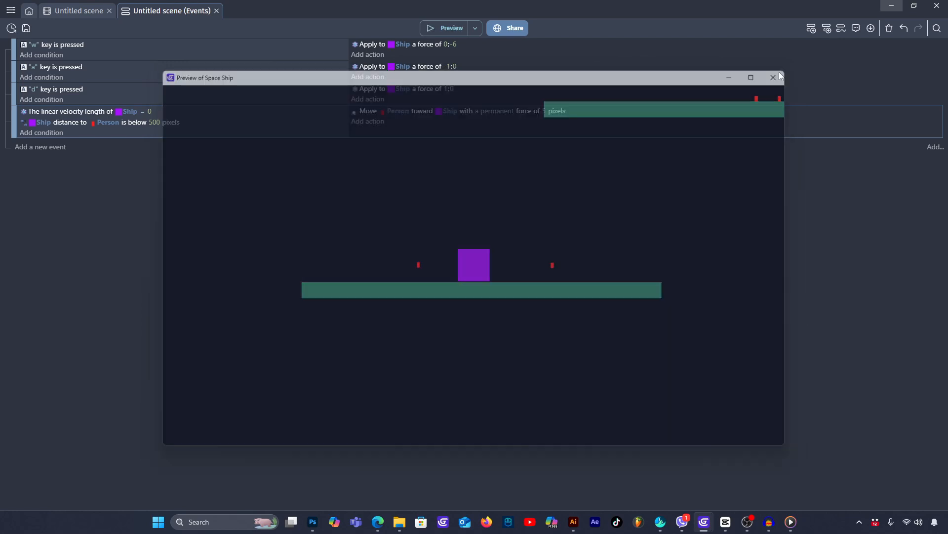
- Set the Ship-to-Person distance condition to 300 pixels
{"action": "left_click", "coordinate": [156, 121]}
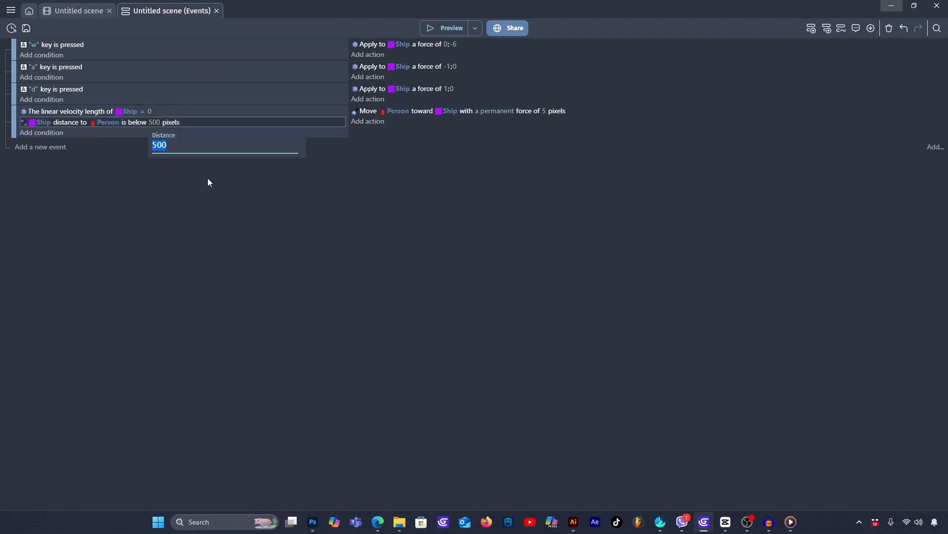
{"action": "type", "text": "300"}
{"action": "key", "text": "Return"}
- Test the distance condition in a preview by flying the Ship to the Persons' platform and landing, and close the preview
{"action": "left_click", "coordinate": [449, 28]}
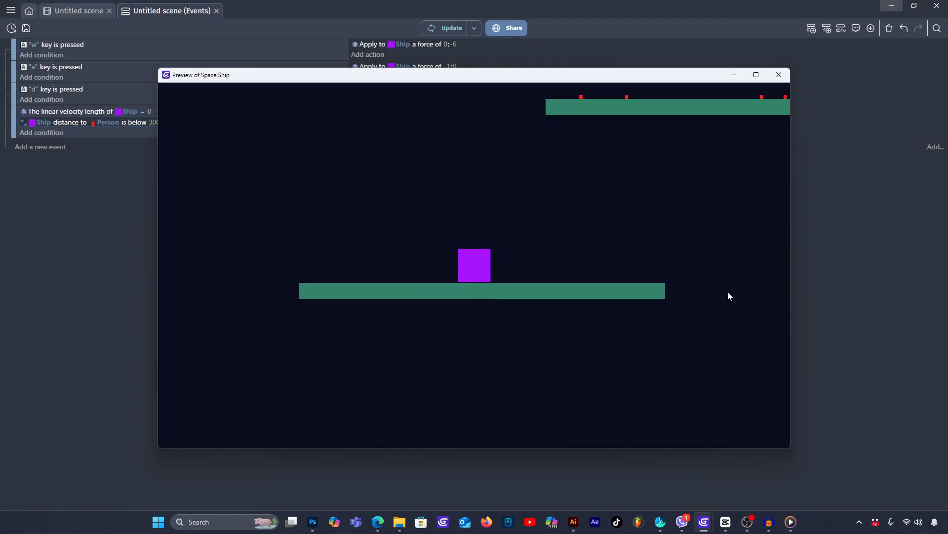
{"action": "key", "text": "w"}
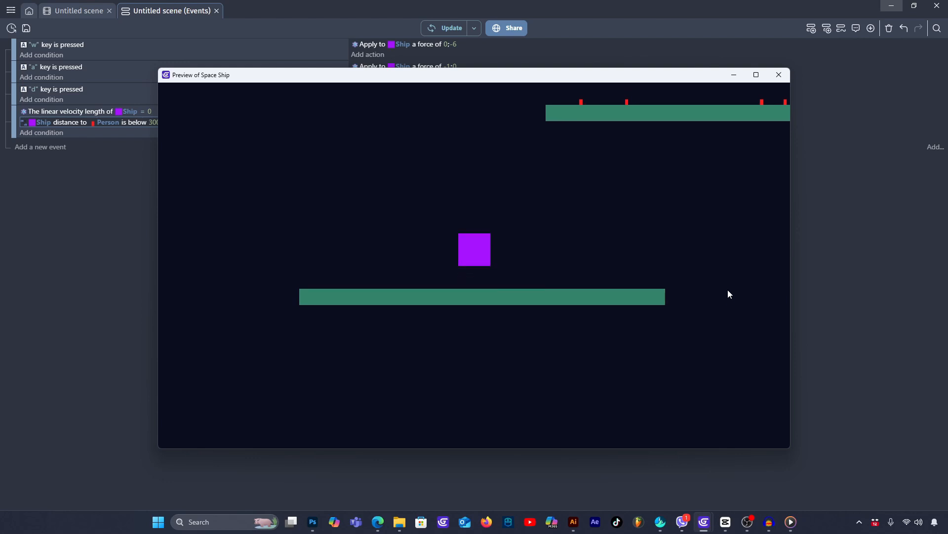
{"action": "key", "text": "w"}
{"action": "key", "text": "w"}
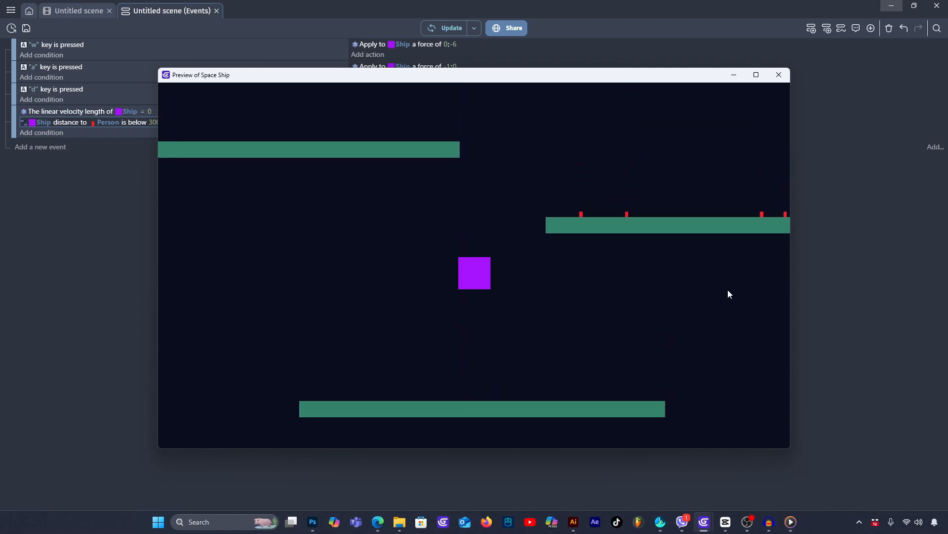
{"action": "key", "text": "d"}
{"action": "key", "text": "w"}
{"action": "key", "text": "d"}
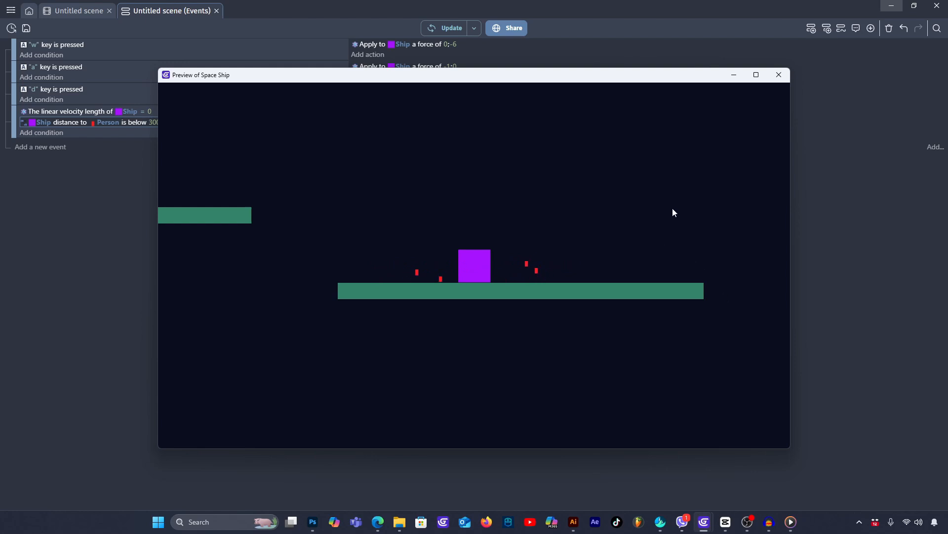
{"action": "left_click", "coordinate": [777, 79]}
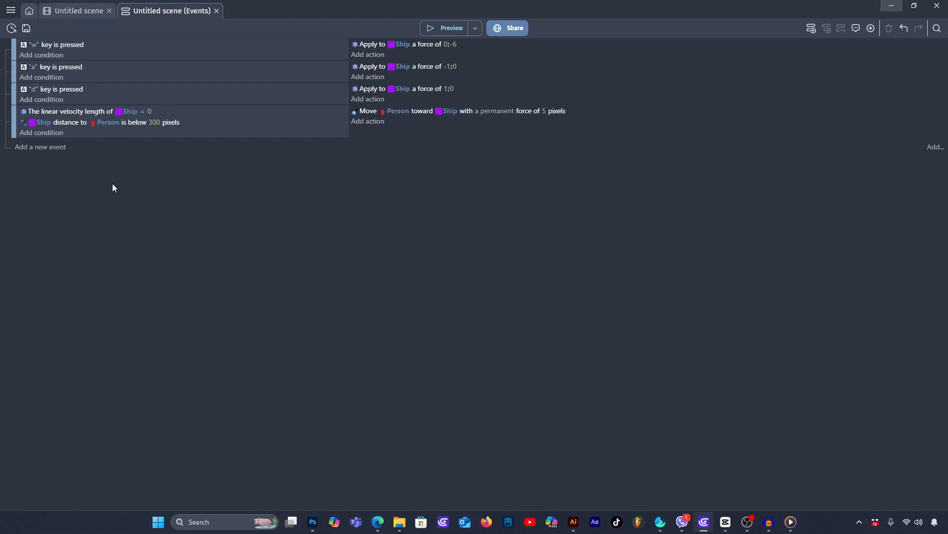
- Add a new event with the condition that the Ship is in collision with Person
{"action": "left_click", "coordinate": [45, 148]}
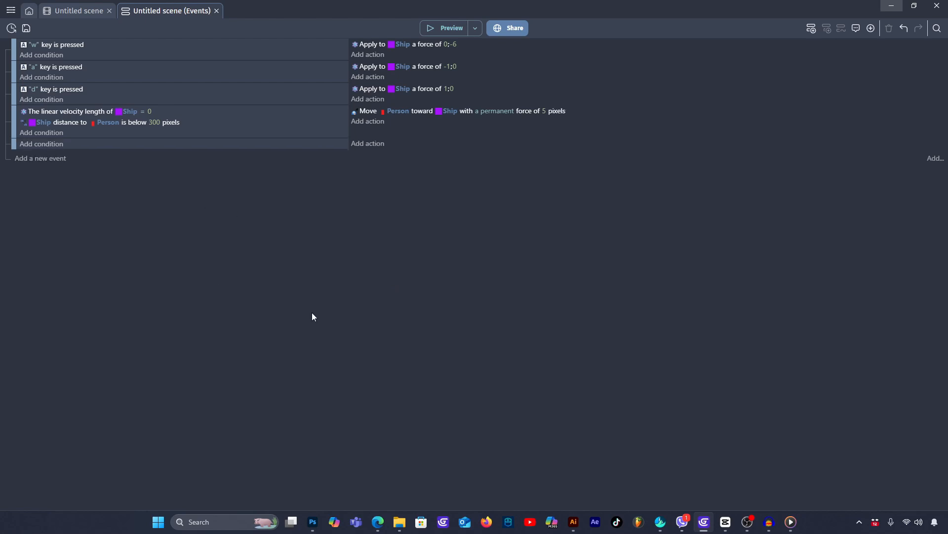
{"action": "left_click", "coordinate": [43, 144]}
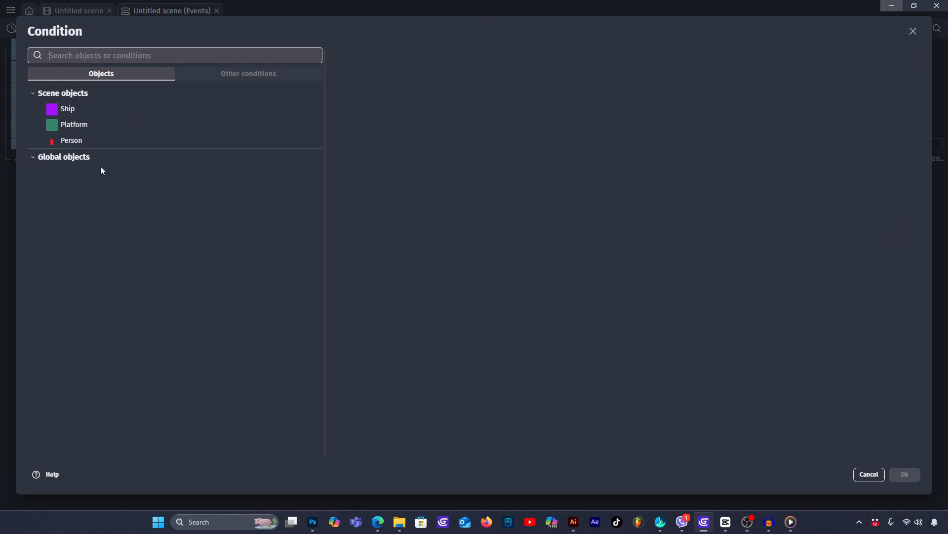
{"action": "left_click", "coordinate": [73, 108]}
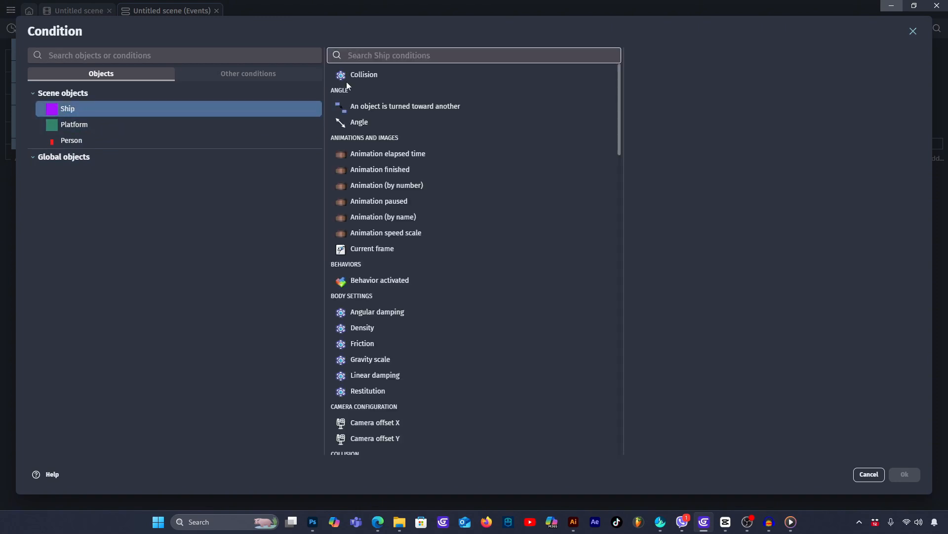
{"action": "type", "text": "coll"}
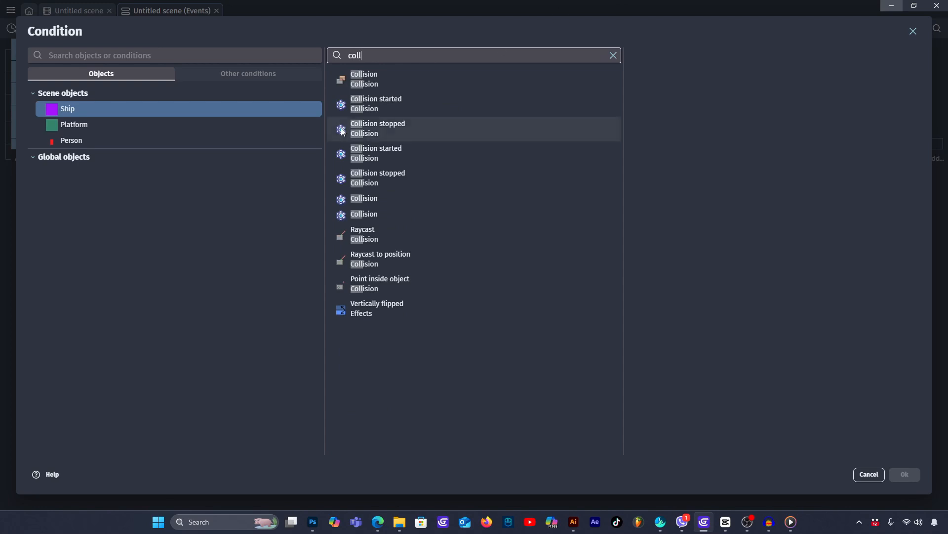
{"action": "left_click", "coordinate": [379, 79]}
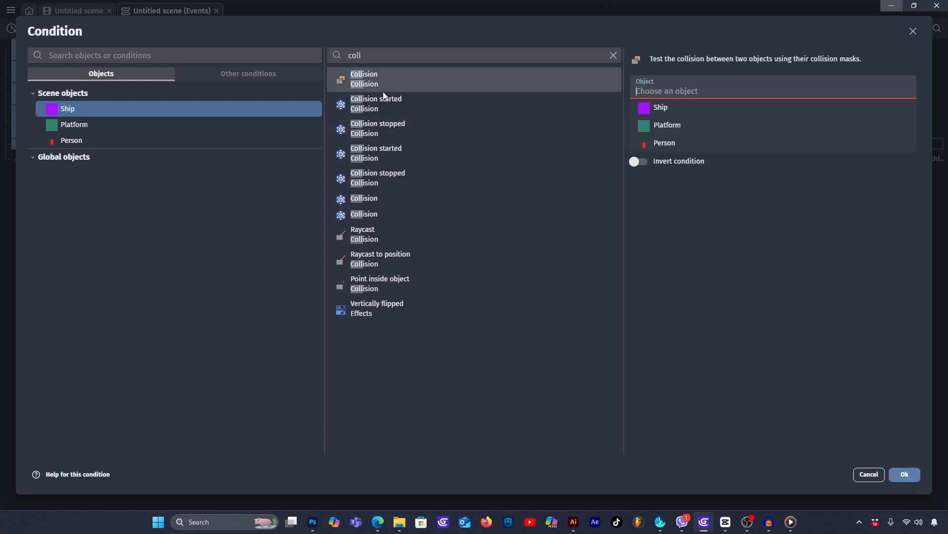
{"action": "left_click", "coordinate": [675, 144]}
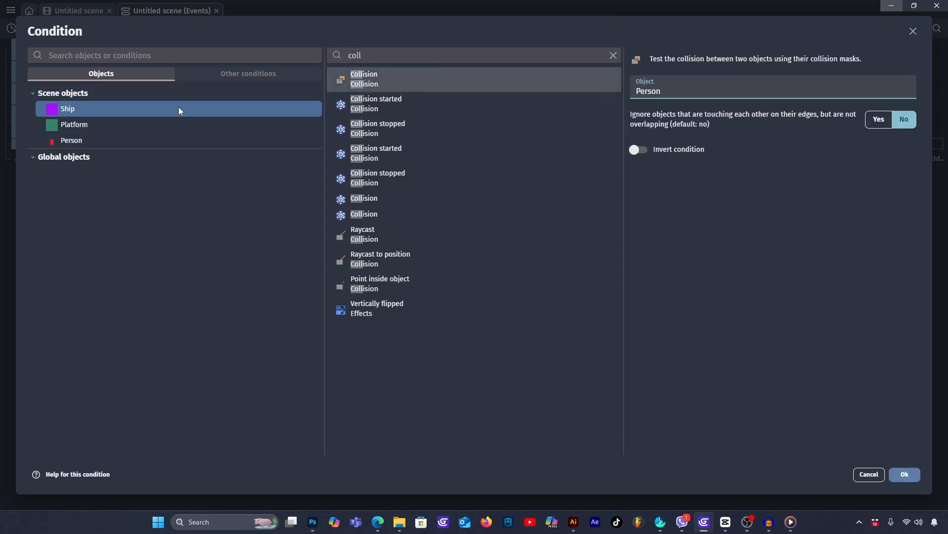
{"action": "left_click", "coordinate": [907, 474]}
- Add an action to the Ship collision event that deletes the Person object
{"action": "left_click", "coordinate": [372, 148]}
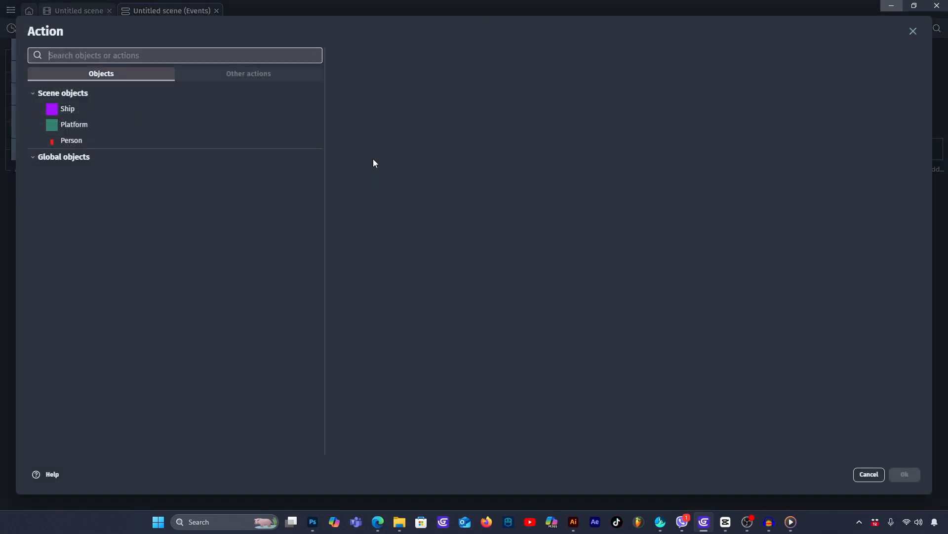
{"action": "left_click", "coordinate": [177, 141]}
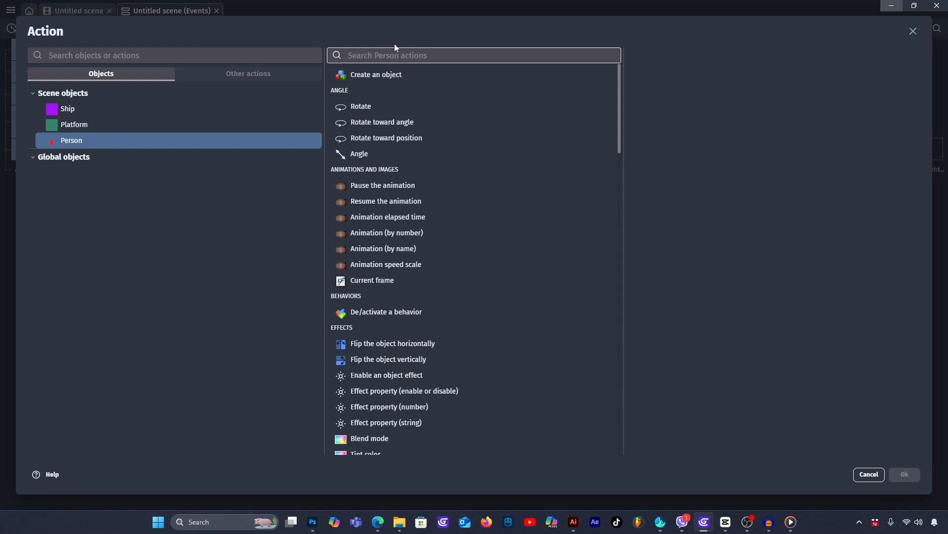
{"action": "type", "text": "dele"}
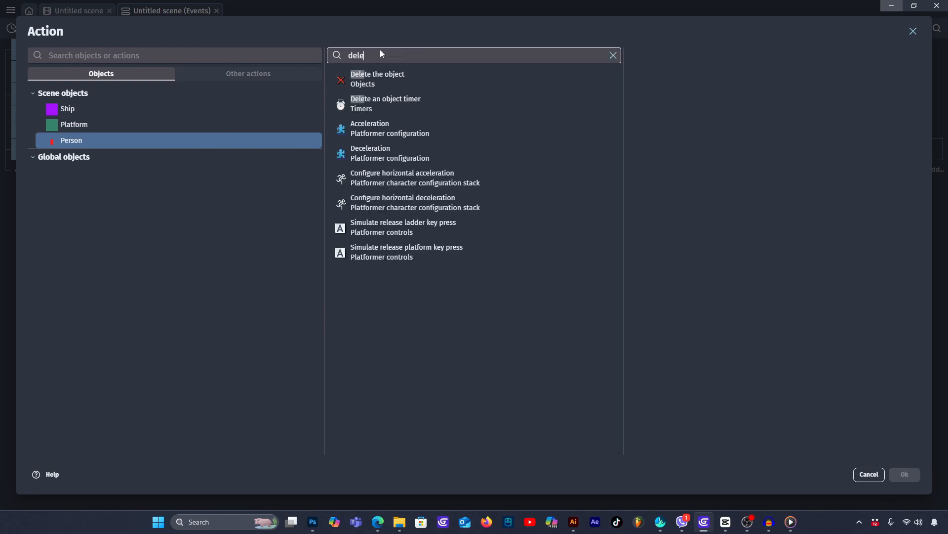
{"action": "left_click", "coordinate": [388, 75]}
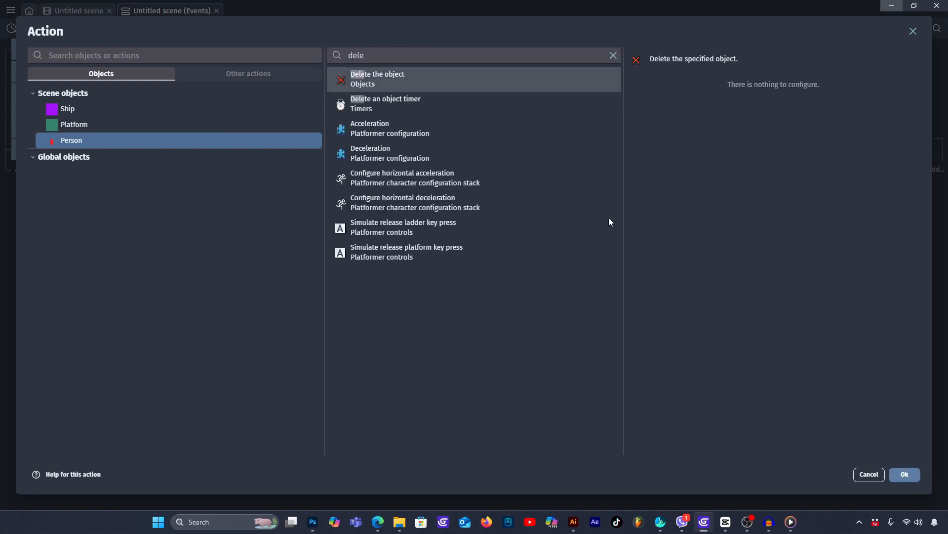
{"action": "left_click", "coordinate": [906, 475]}
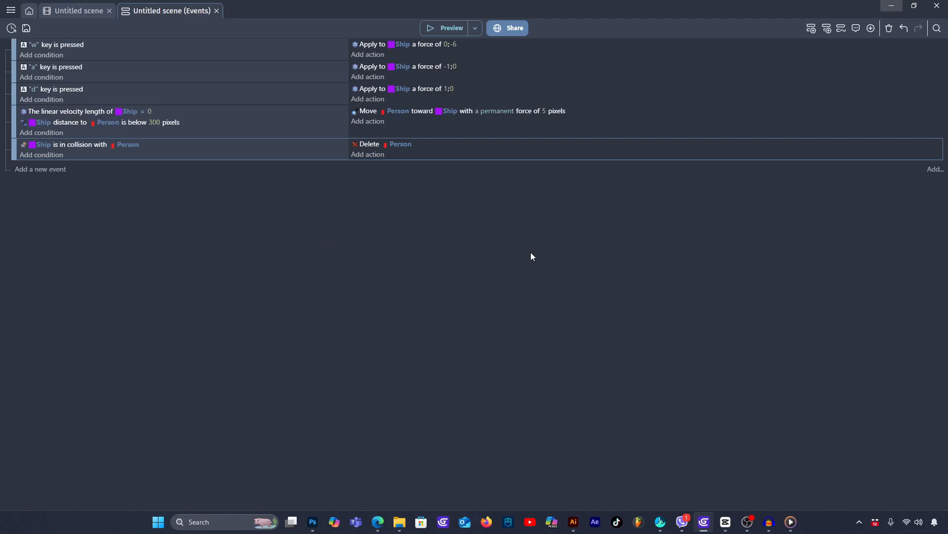
- Test the deletion of Persons on Ship contact in a preview by landing on their platforms, and close the preview
{"action": "left_click", "coordinate": [453, 24]}
{"action": "key", "text": "w"}
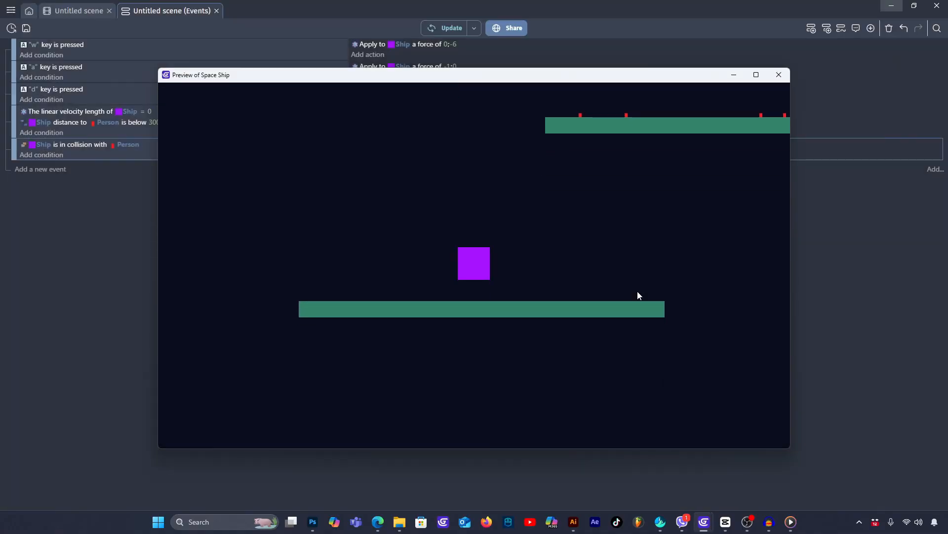
{"action": "key", "text": "d"}
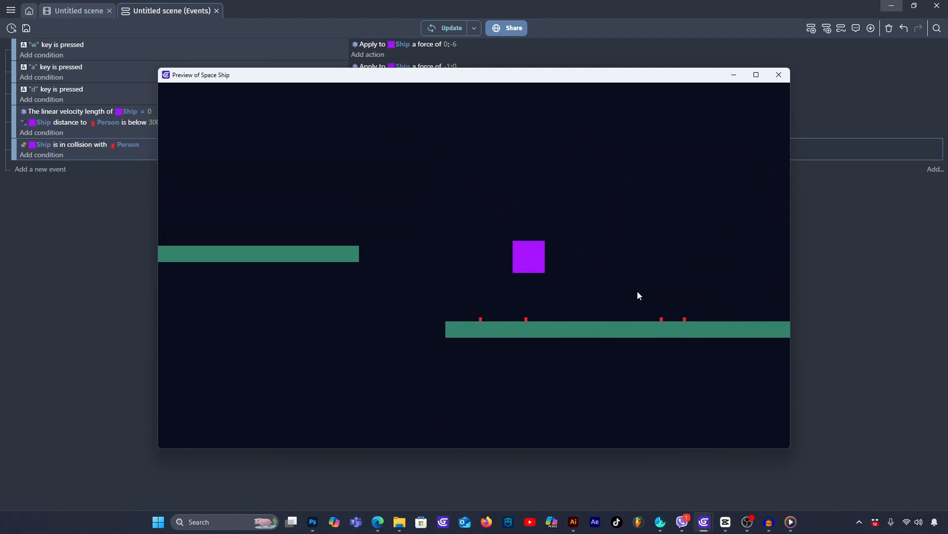
{"action": "key", "text": "a"}
{"action": "key", "text": "w"}
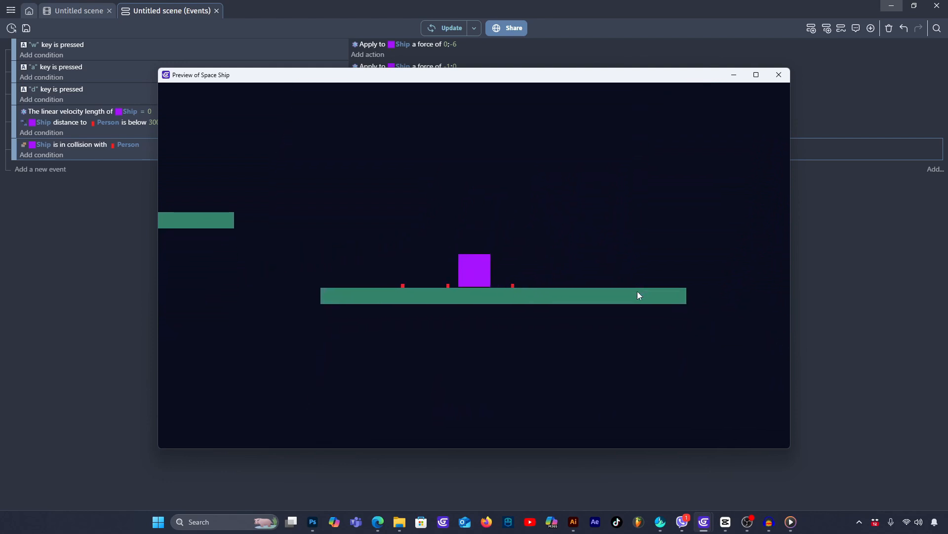
{"action": "key", "text": "w"}
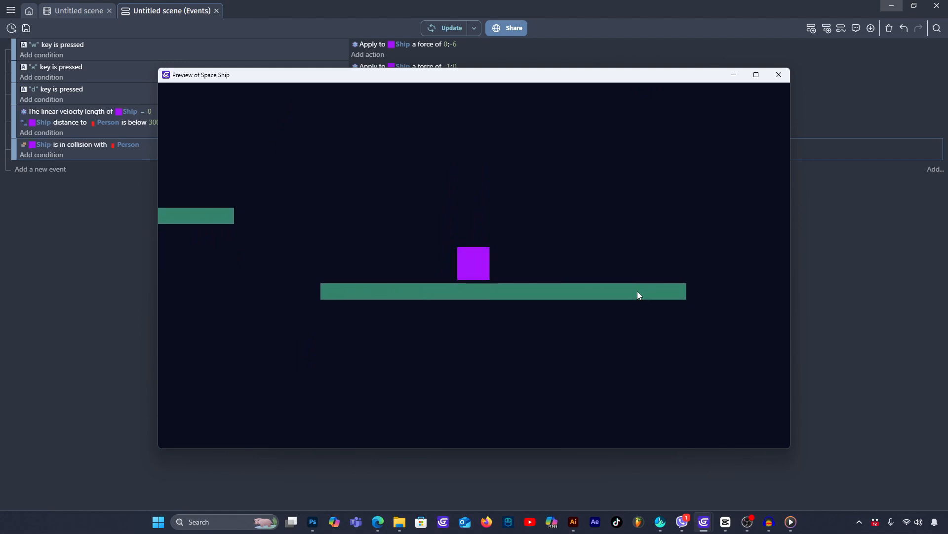
{"action": "key", "text": "a"}
{"action": "key", "text": "a"}
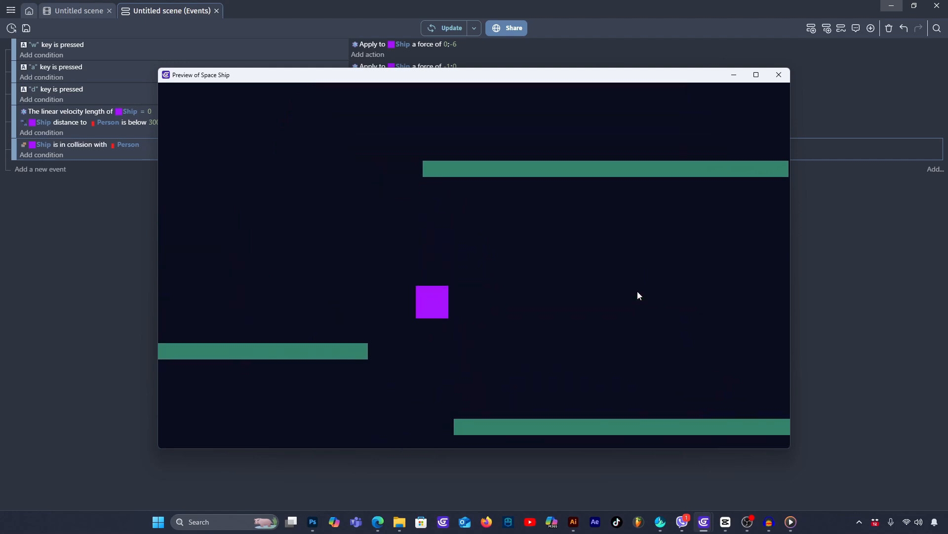
{"action": "key", "text": "w"}
{"action": "key", "text": "d"}
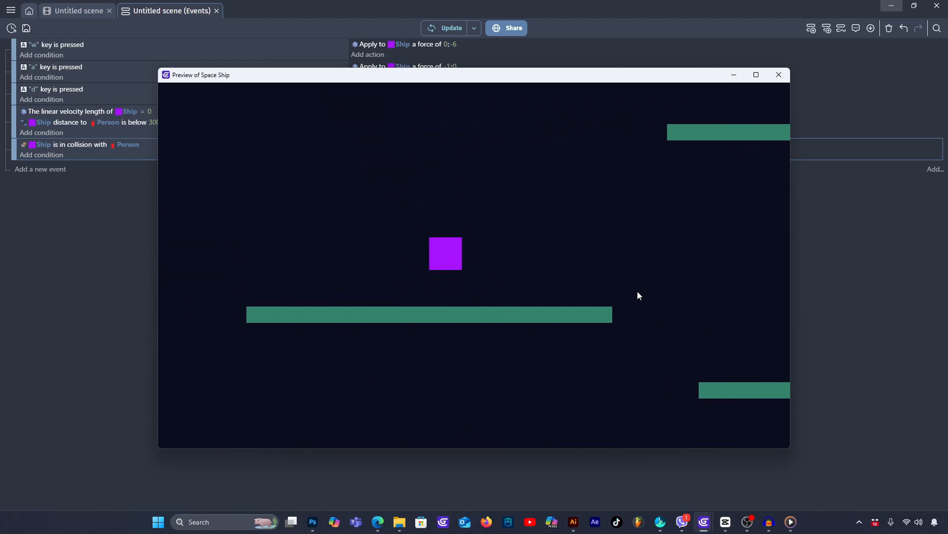
{"action": "key", "text": "alt+F4"}
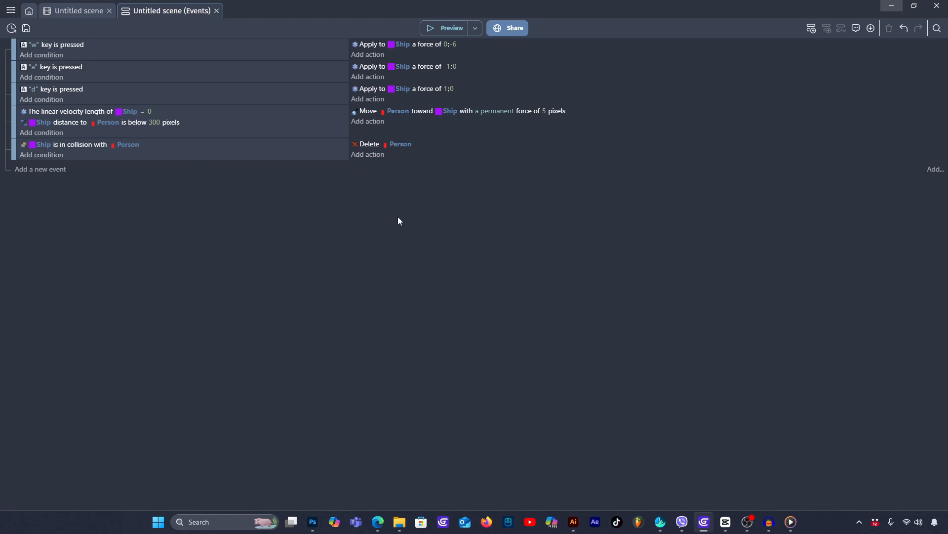
- Search the extensions for "bar" and install the Resource bar (continuous) extension in the project
{"action": "left_click", "coordinate": [10, 10]}
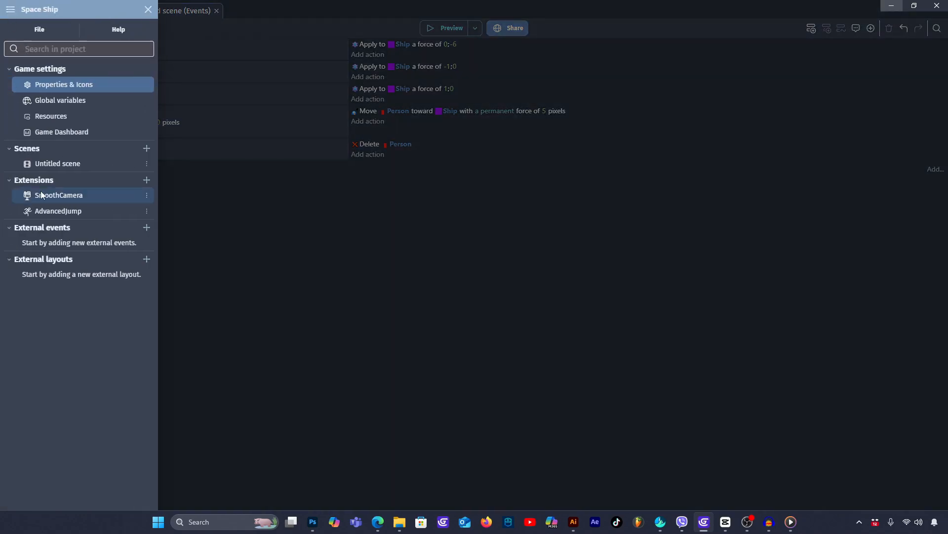
{"action": "left_click", "coordinate": [146, 180]}
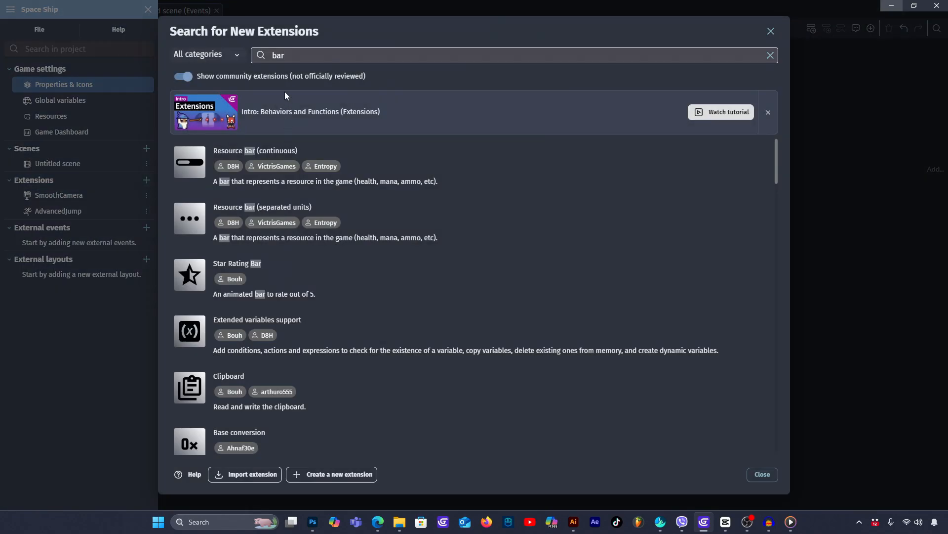
{"action": "left_click_drag", "start_coordinate": [292, 56], "coordinate": [259, 56]}
{"action": "type", "text": "b"}
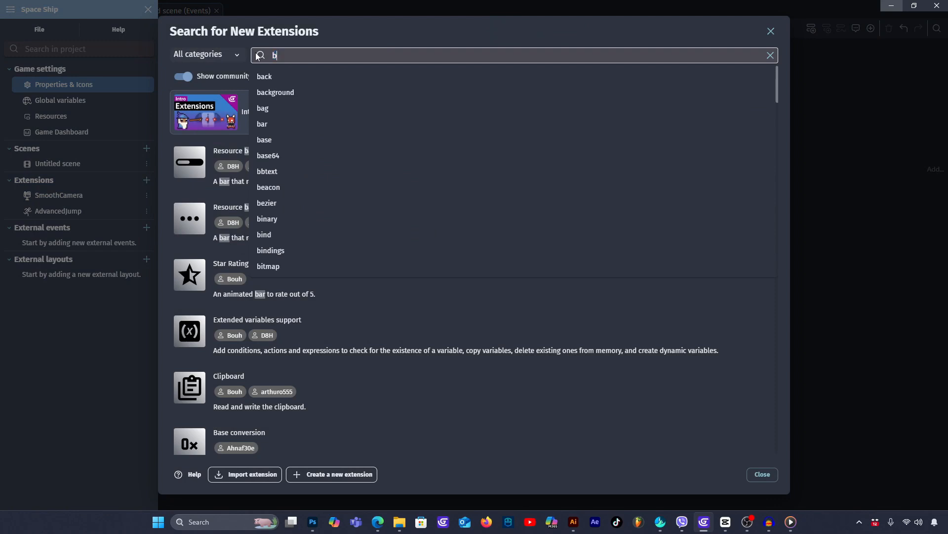
{"action": "type", "text": "ar"}
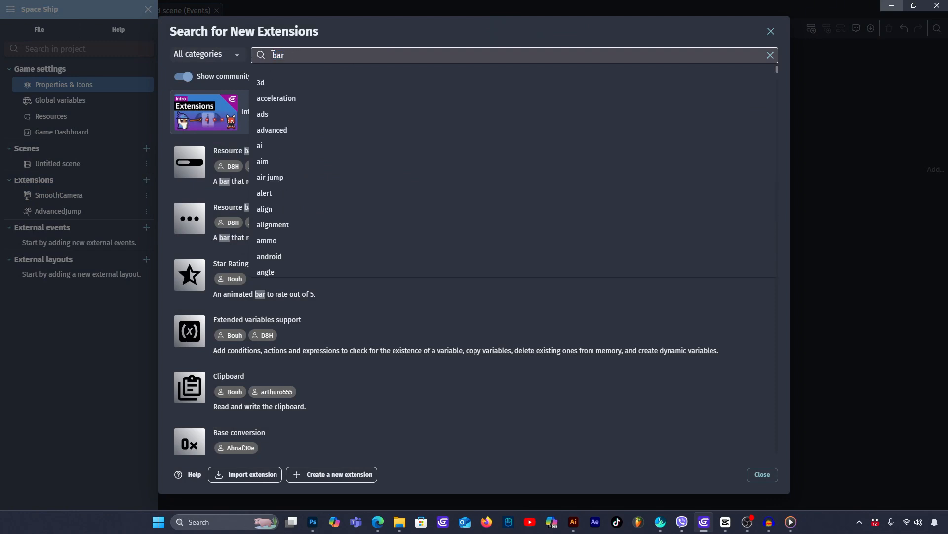
{"action": "left_click", "coordinate": [193, 157]}
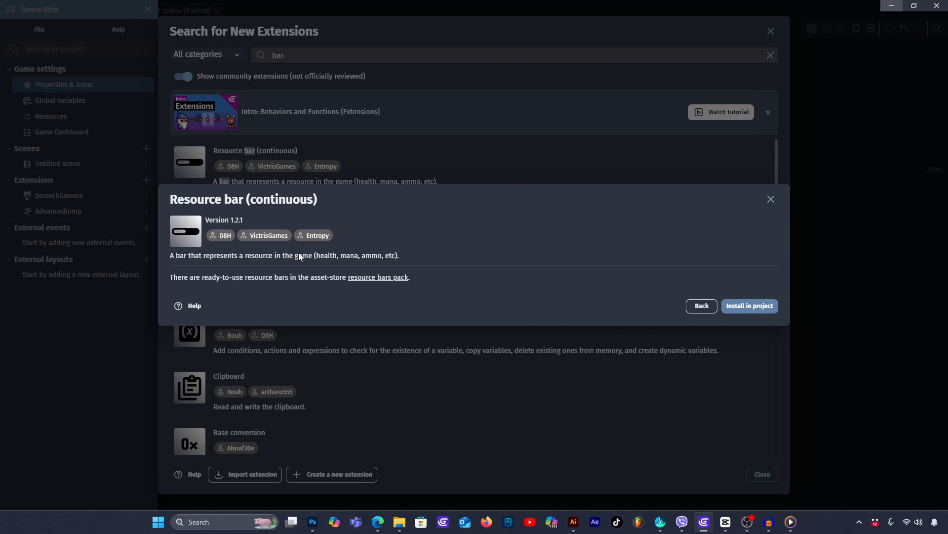
{"action": "left_click", "coordinate": [753, 305]}
{"action": "left_click", "coordinate": [763, 474]}
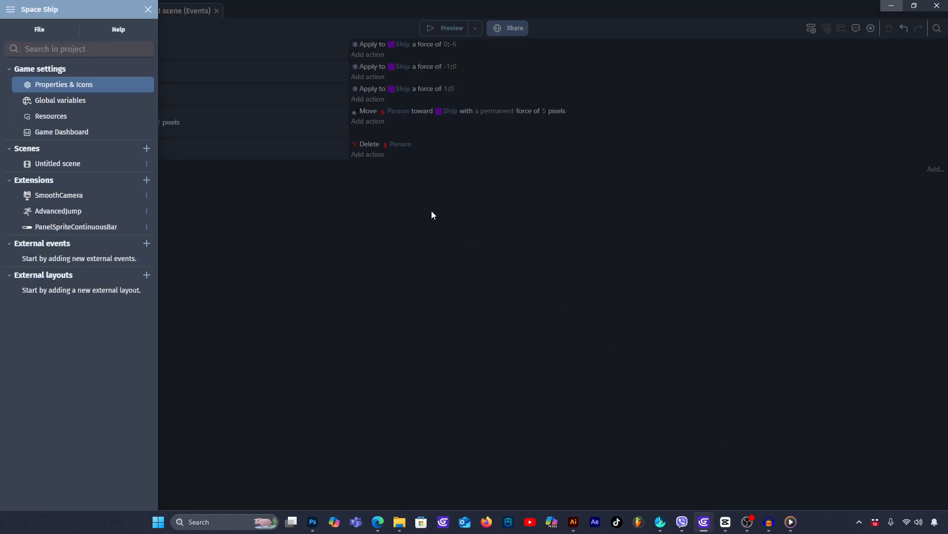
{"action": "left_click", "coordinate": [431, 211]}
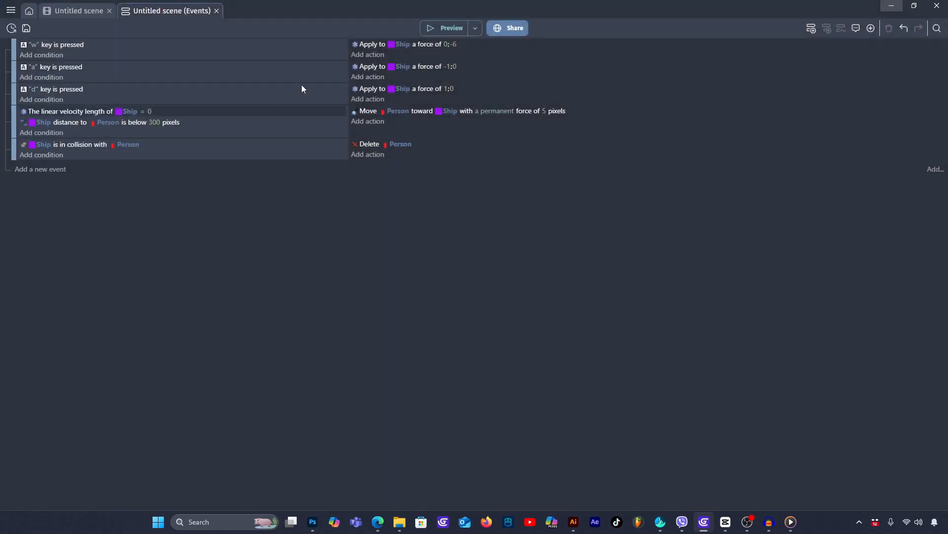
- Add a new continuous resource bar object to the scene using the Blue Flat Bar preset
{"action": "left_click", "coordinate": [84, 11]}
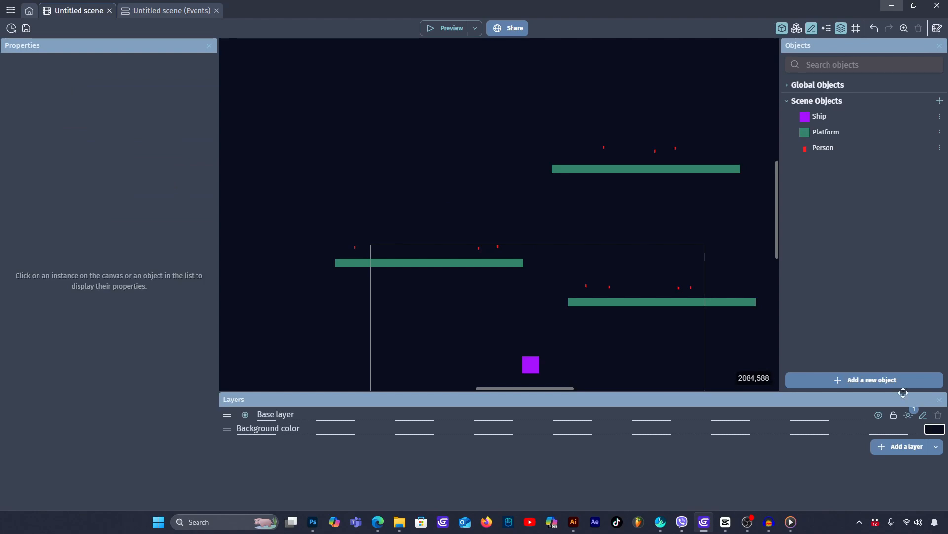
{"action": "left_click", "coordinate": [875, 380]}
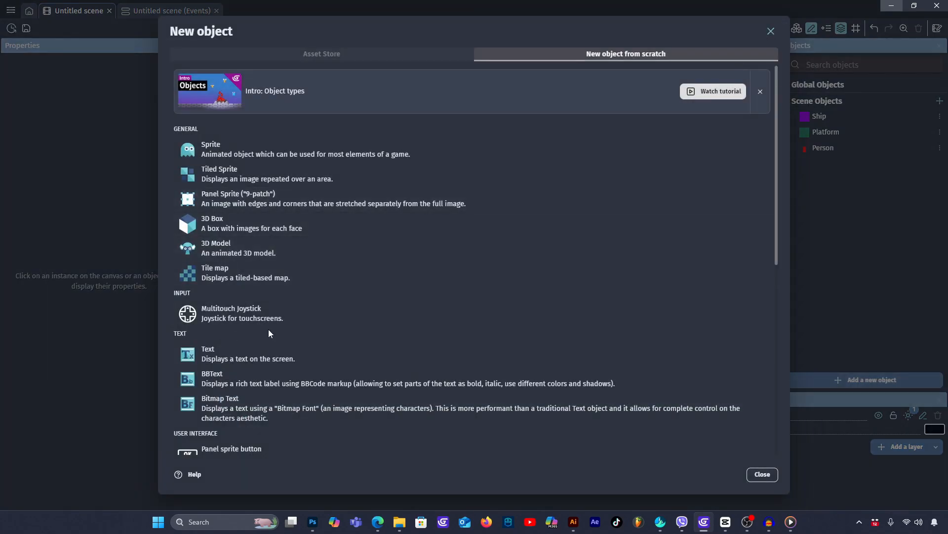
{"action": "scroll", "coordinate": [268, 329], "scroll_direction": "down", "scroll_amount": 7}
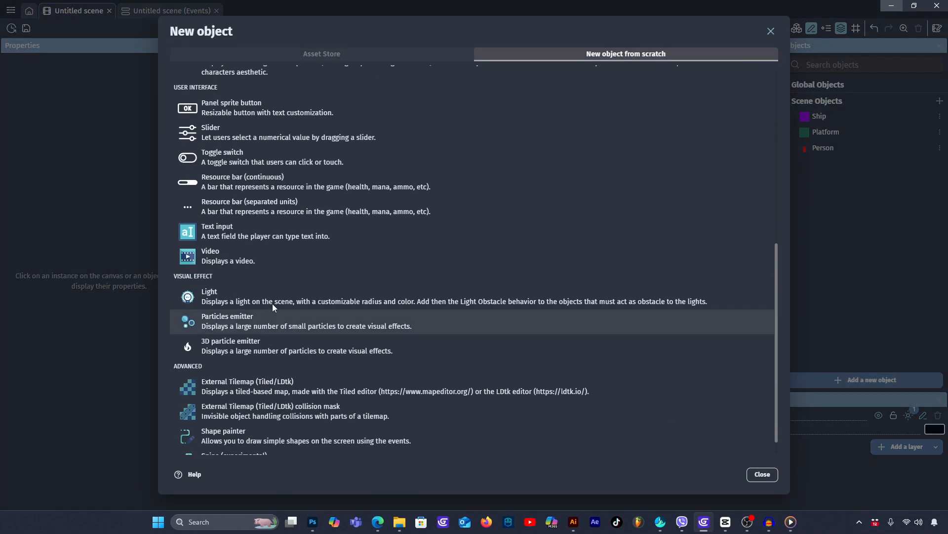
{"action": "left_click", "coordinate": [223, 182]}
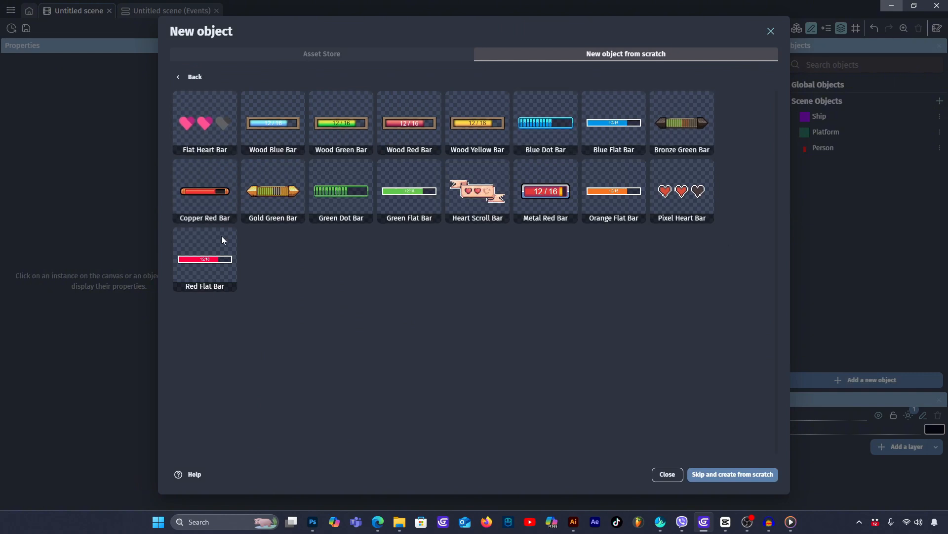
{"action": "left_click", "coordinate": [612, 128]}
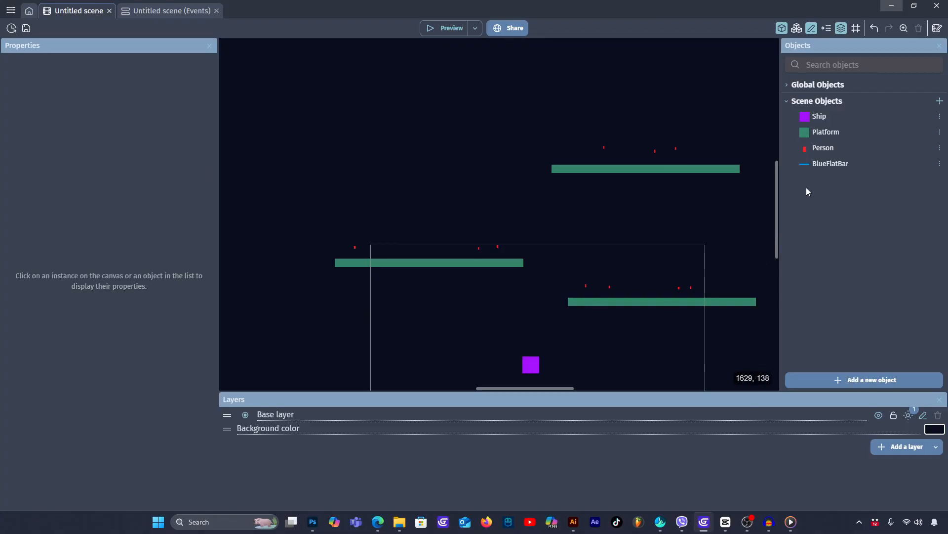
- Rename the BlueFlatBar object to People and set its initial value to 0 and maximum value to 10
{"action": "double_click", "coordinate": [884, 163]}
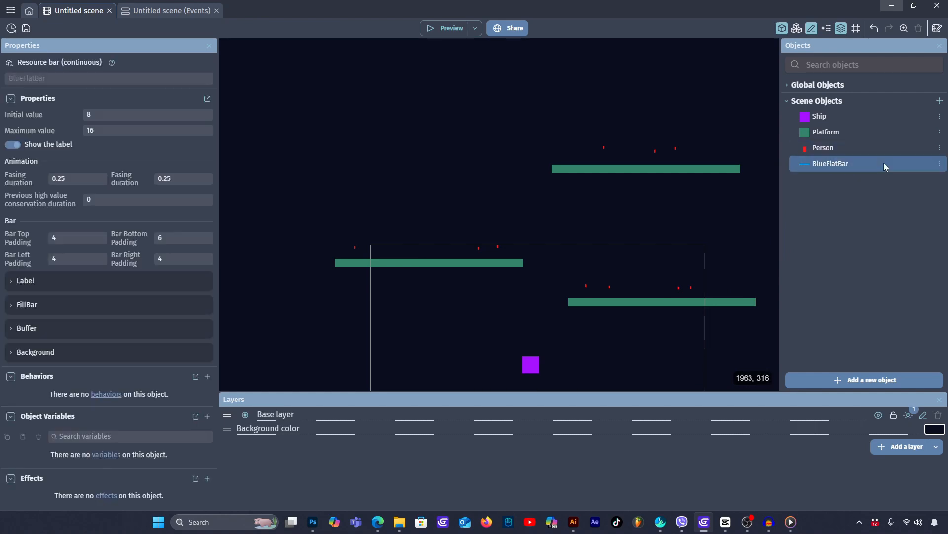
{"action": "left_click_drag", "start_coordinate": [218, 81], "coordinate": [159, 79]}
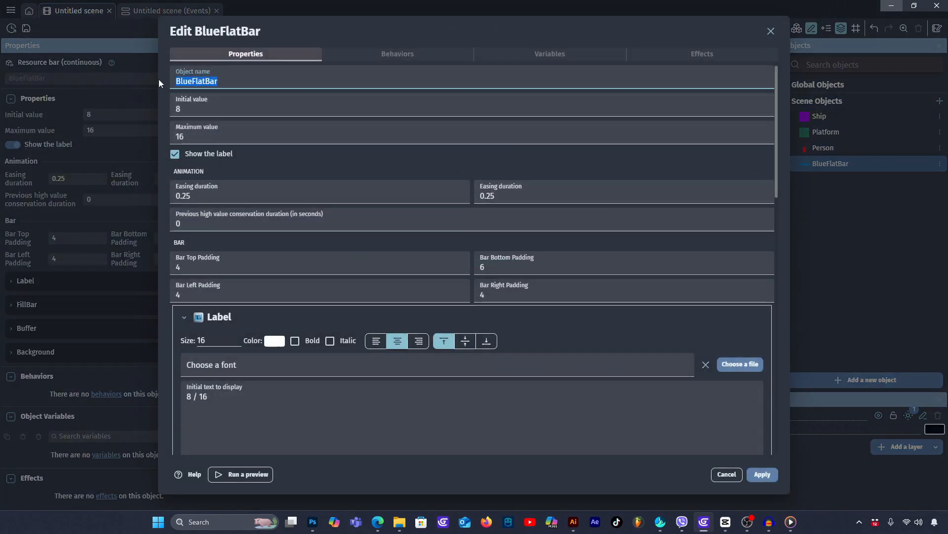
{"action": "type", "text": "People"}
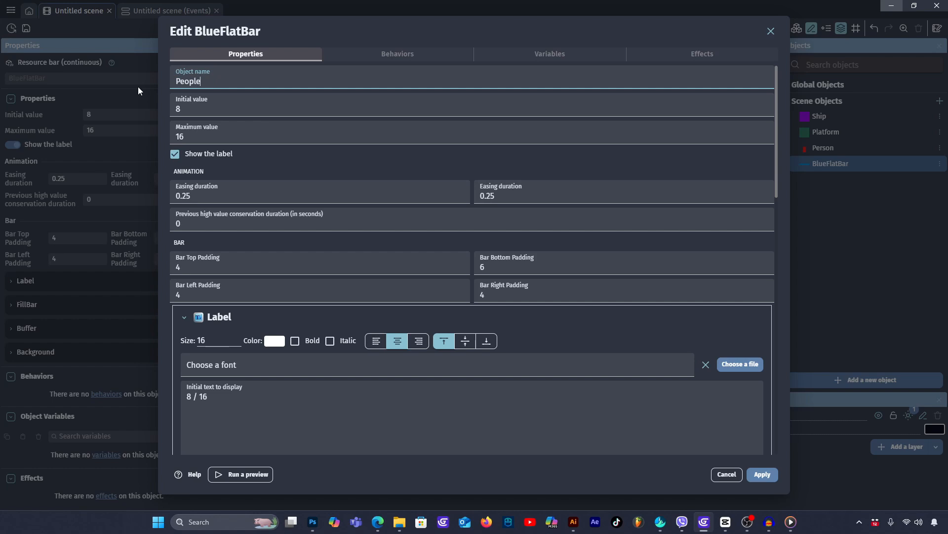
{"action": "left_click", "coordinate": [250, 408]}
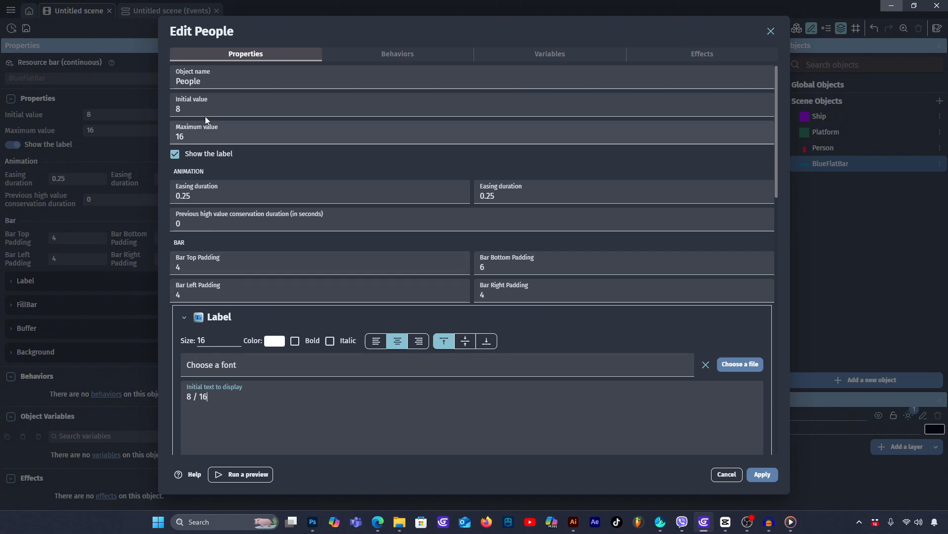
{"action": "left_click", "coordinate": [191, 107]}
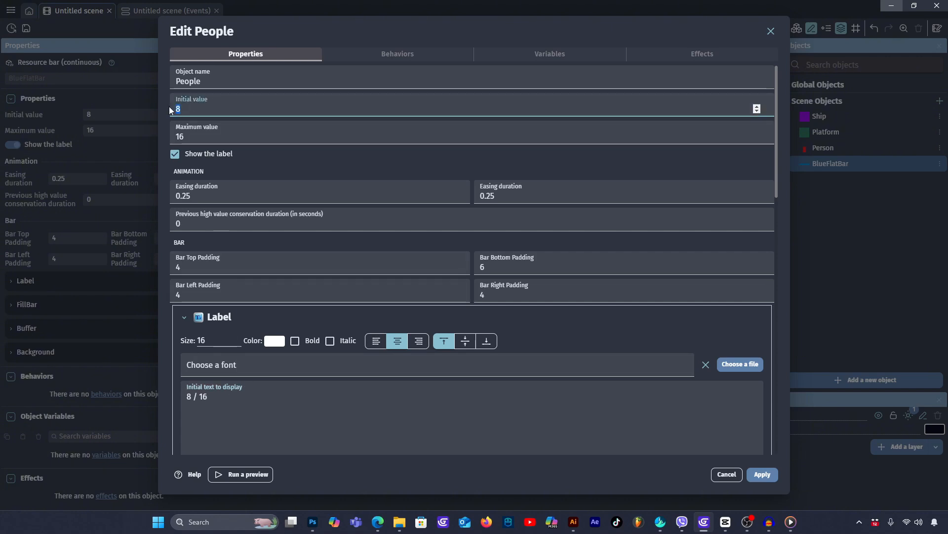
{"action": "type", "text": "0"}
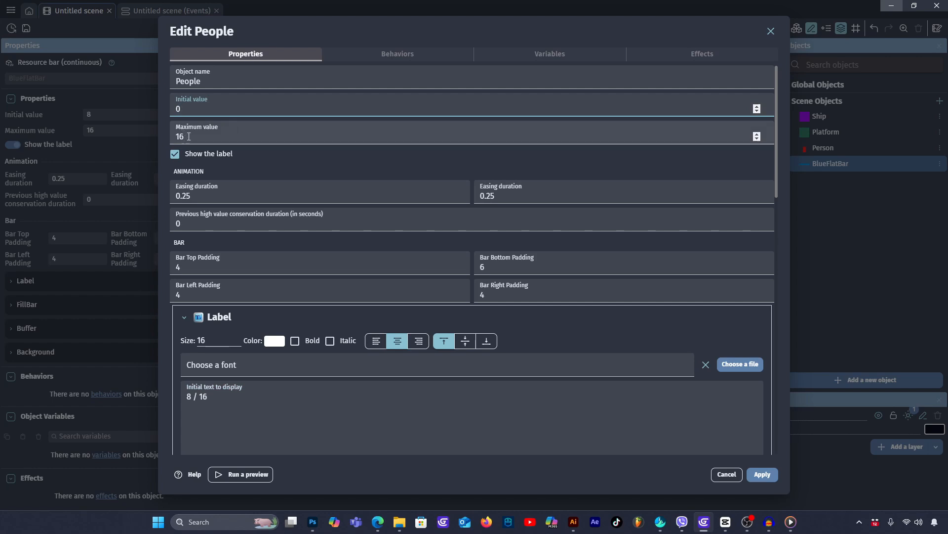
{"action": "left_click", "coordinate": [281, 142]}
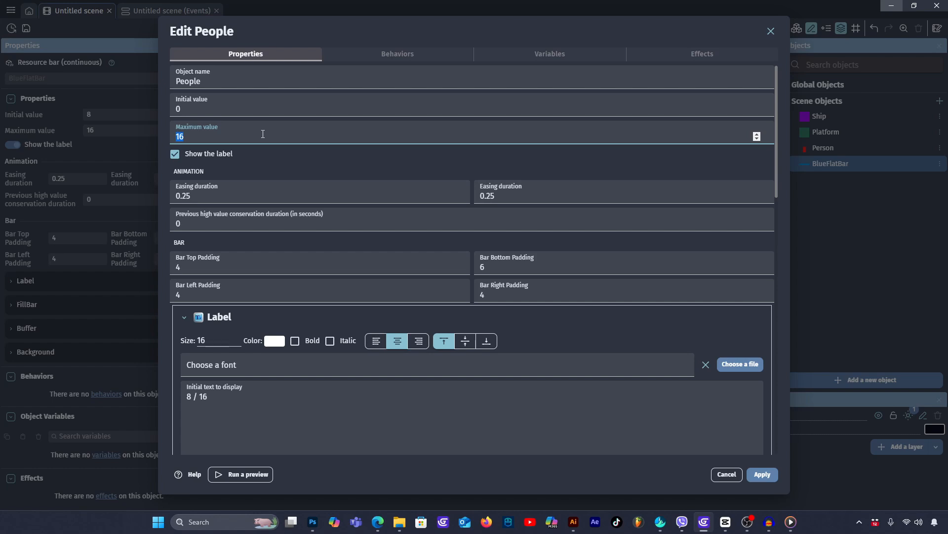
{"action": "type", "text": "10"}
{"action": "left_click", "coordinate": [765, 474]}
- Place a People bar inside the upper-left corner of the game frame, at about X 29, Y 32
{"action": "left_click_drag", "start_coordinate": [828, 163], "coordinate": [378, 255]}
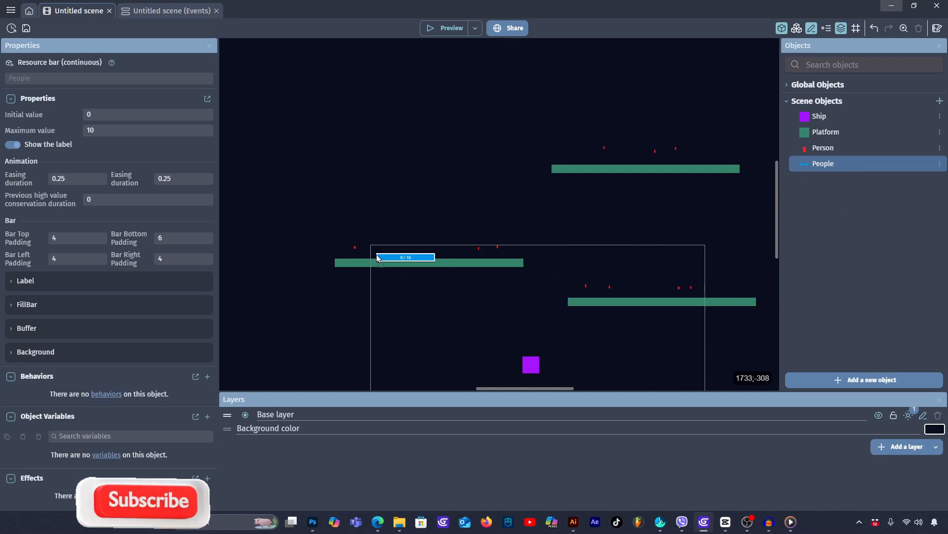
{"action": "left_click", "coordinate": [405, 260]}
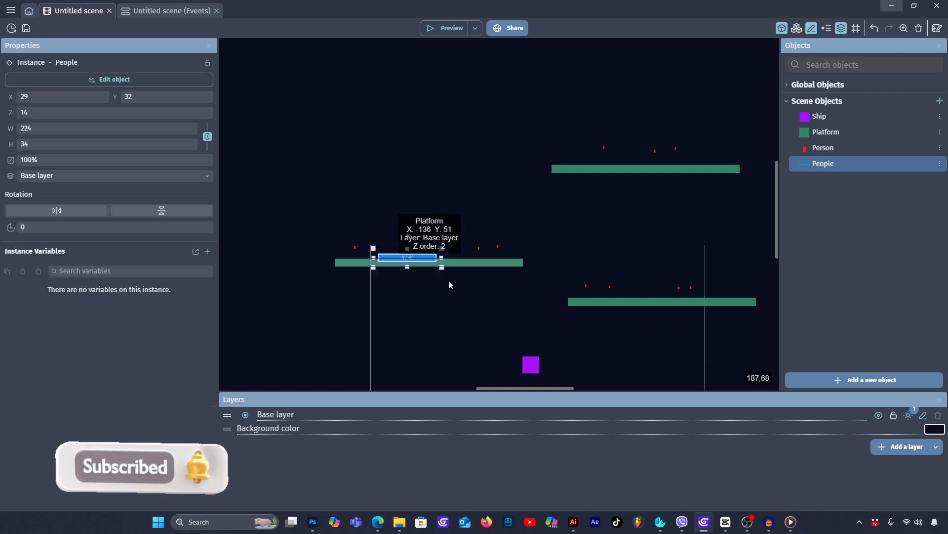
{"action": "left_click", "coordinate": [445, 284]}
- Check how the People bar behaves in a preview while flying the Ship, and close the preview
{"action": "left_click", "coordinate": [452, 24]}
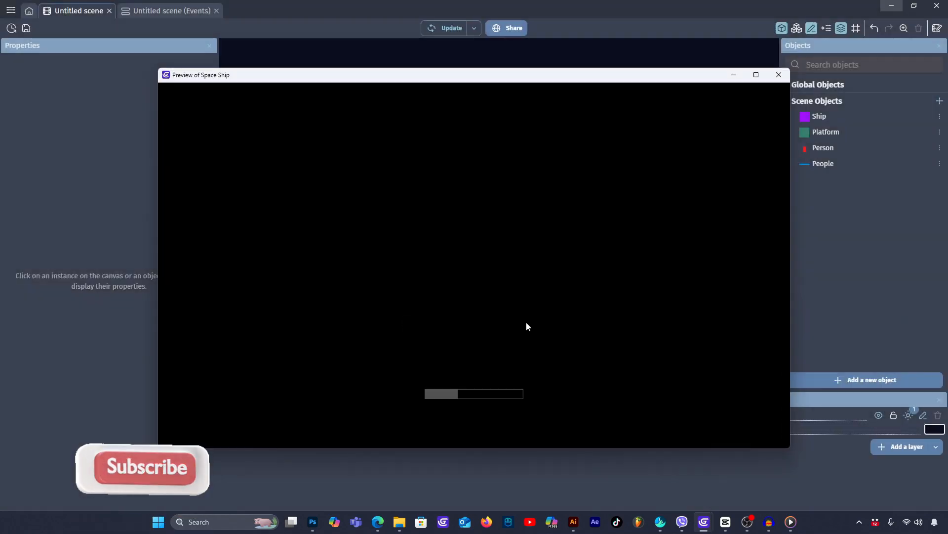
{"action": "key", "text": "Up"}
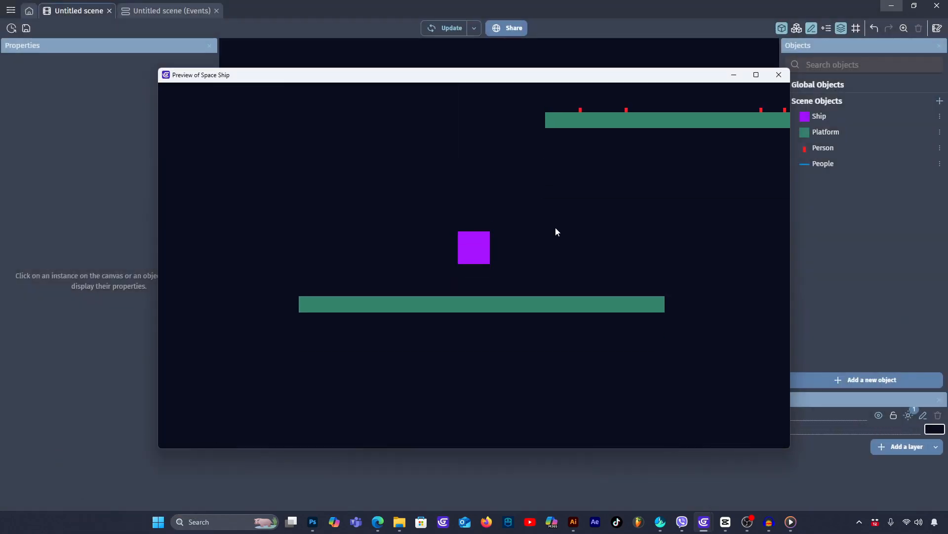
{"action": "key", "text": "Right"}
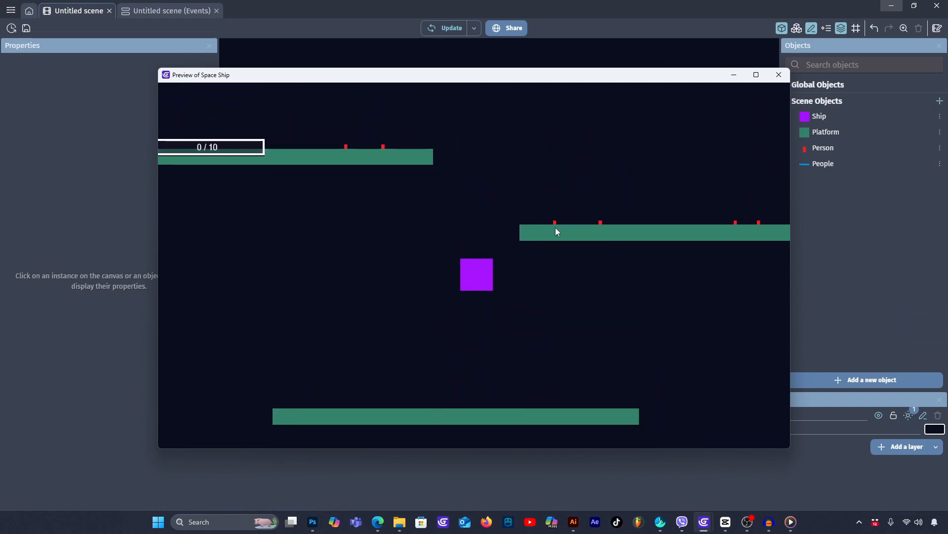
{"action": "key", "text": "Up"}
{"action": "key", "text": "Left"}
{"action": "key", "text": "Right"}
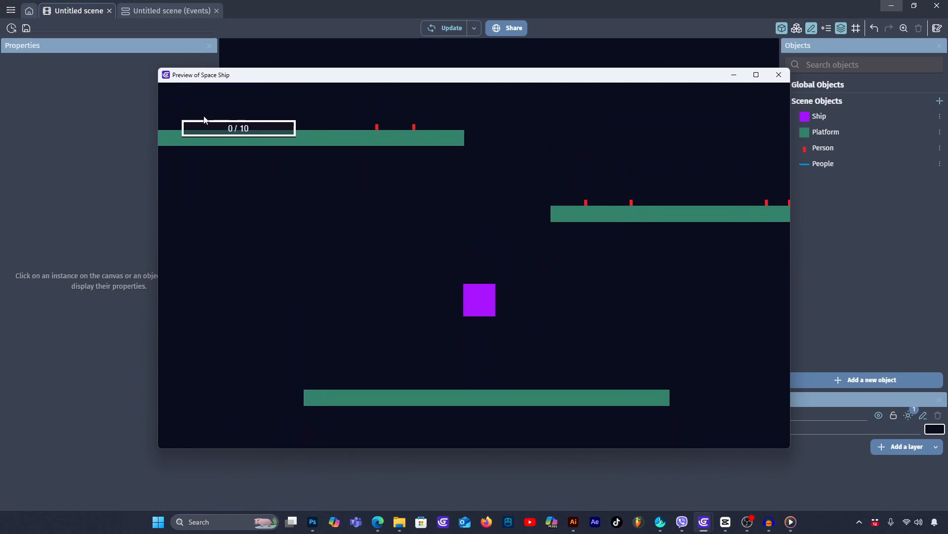
{"action": "key", "text": "Up"}
{"action": "left_click", "coordinate": [778, 76]}
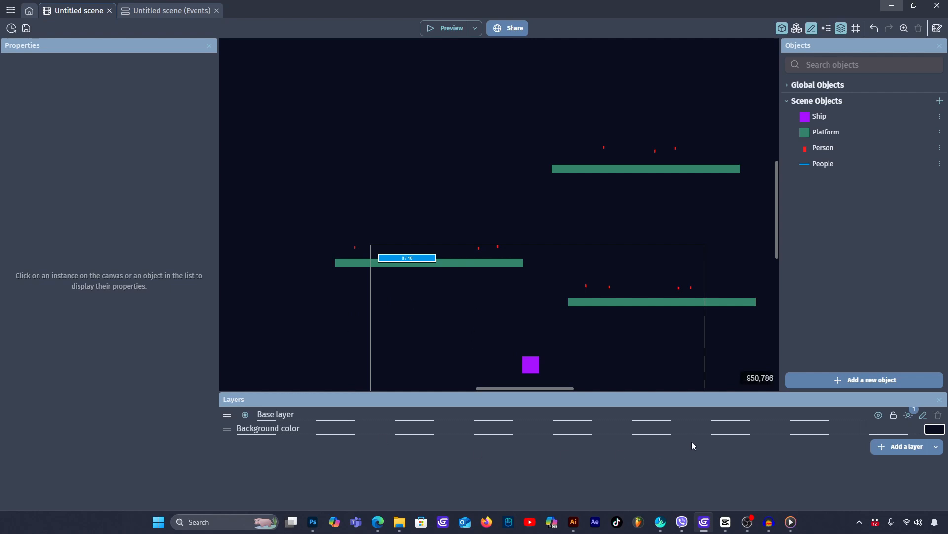
- Add a new layer above the base layer and name it UI
{"action": "left_click", "coordinate": [903, 447]}
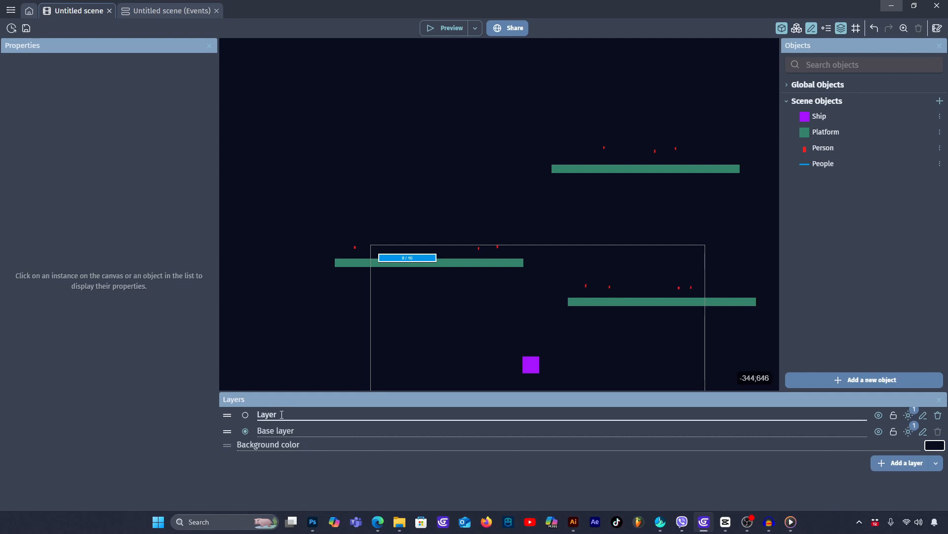
{"action": "type", "text": "UI"}
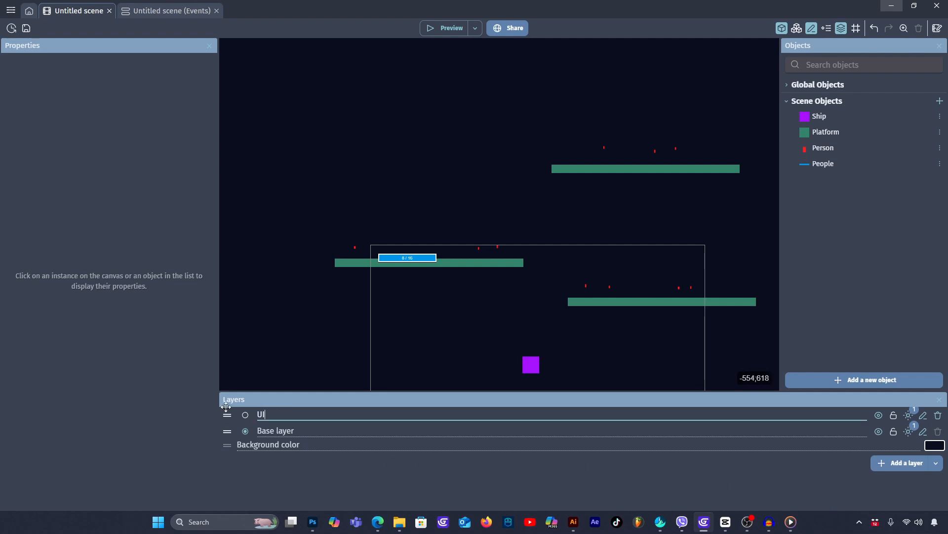
- Move the placed People bar from the base layer to the UI layer
{"action": "left_click", "coordinate": [545, 474]}
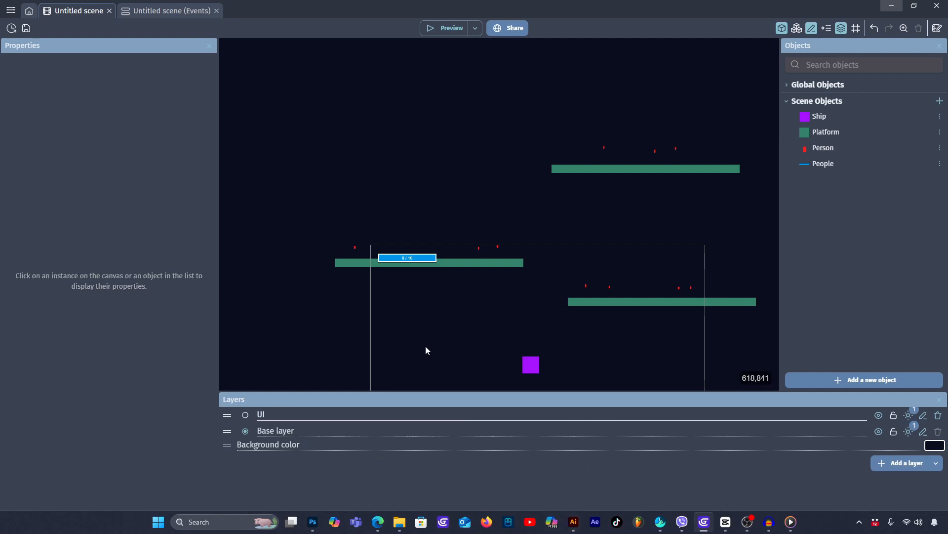
{"action": "left_click", "coordinate": [408, 259]}
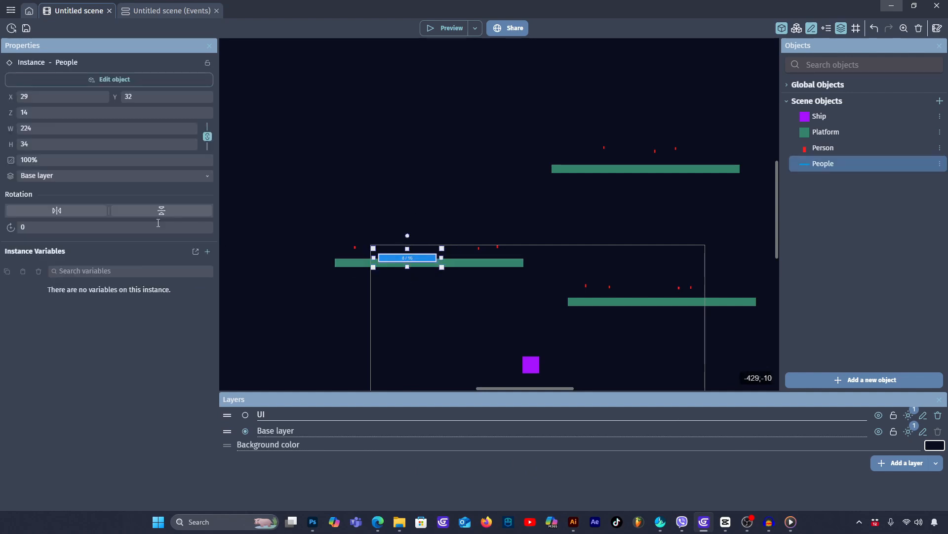
{"action": "left_click", "coordinate": [73, 176]}
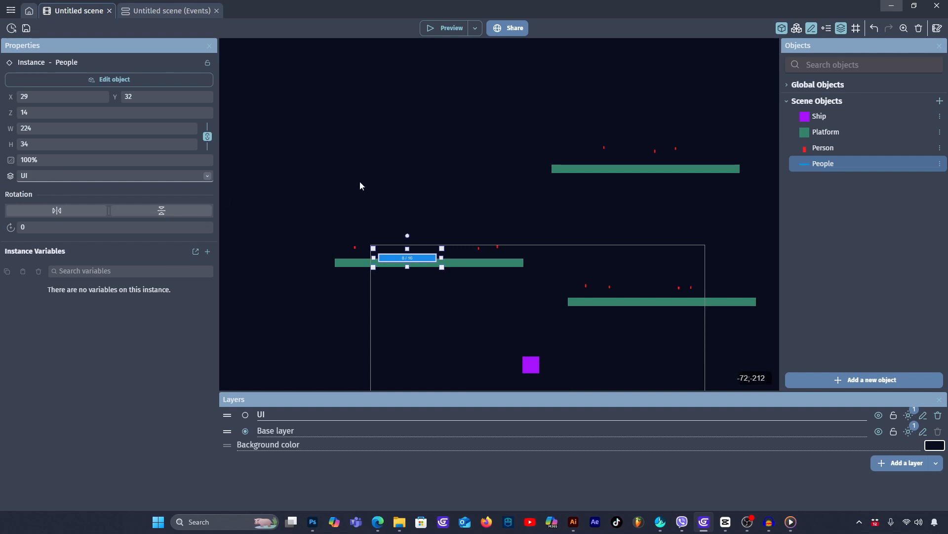
{"action": "left_click", "coordinate": [366, 160]}
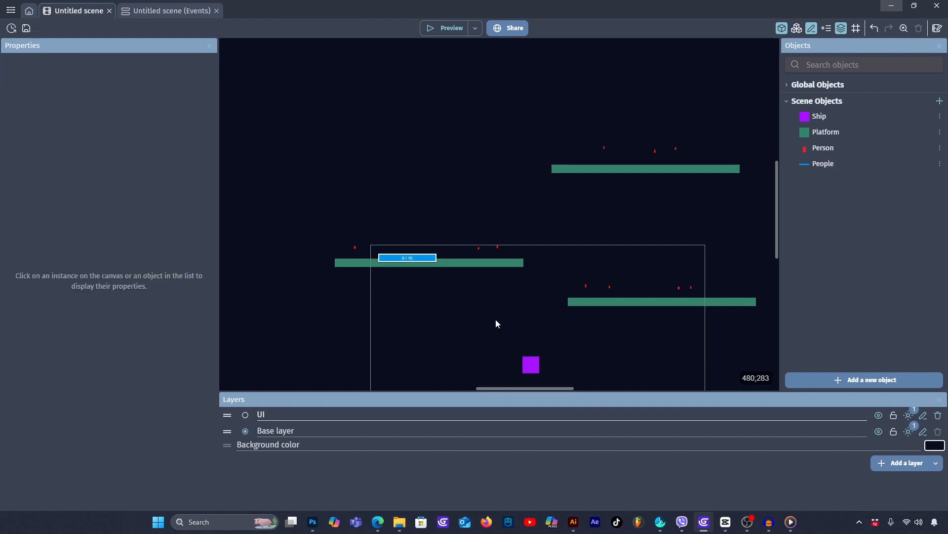
- Fly the Ship between platforms in a preview to check the People bar's on-screen position, and close the preview
{"action": "left_click", "coordinate": [448, 28]}
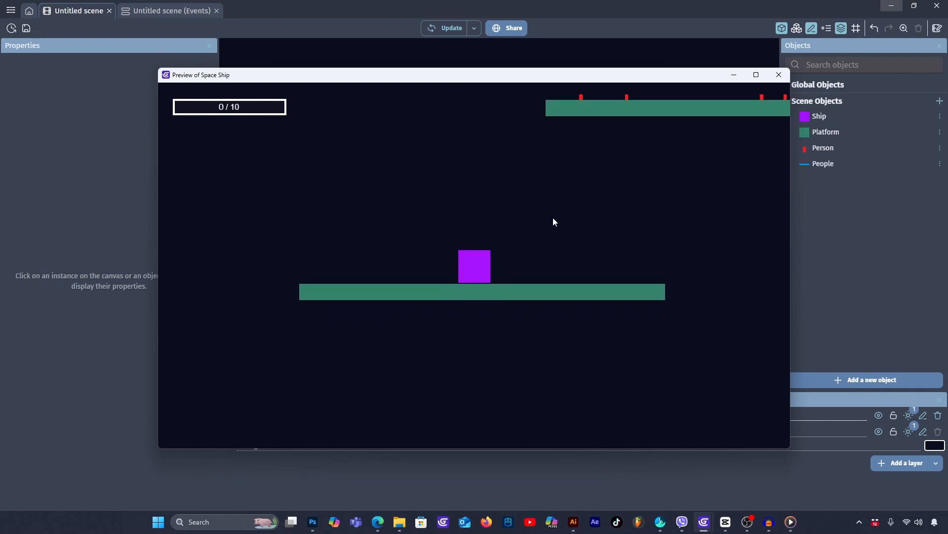
{"action": "key", "text": "w"}
{"action": "key", "text": "d"}
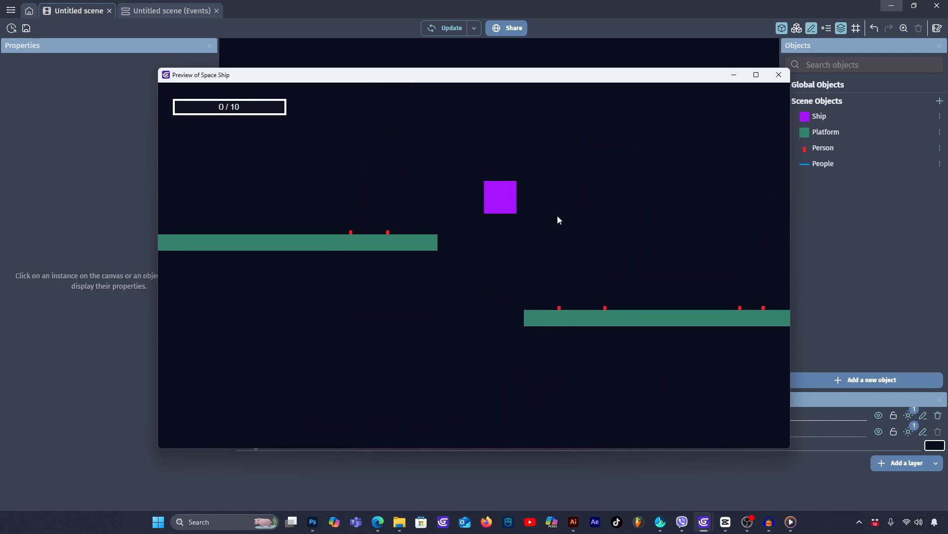
{"action": "key", "text": "Down"}
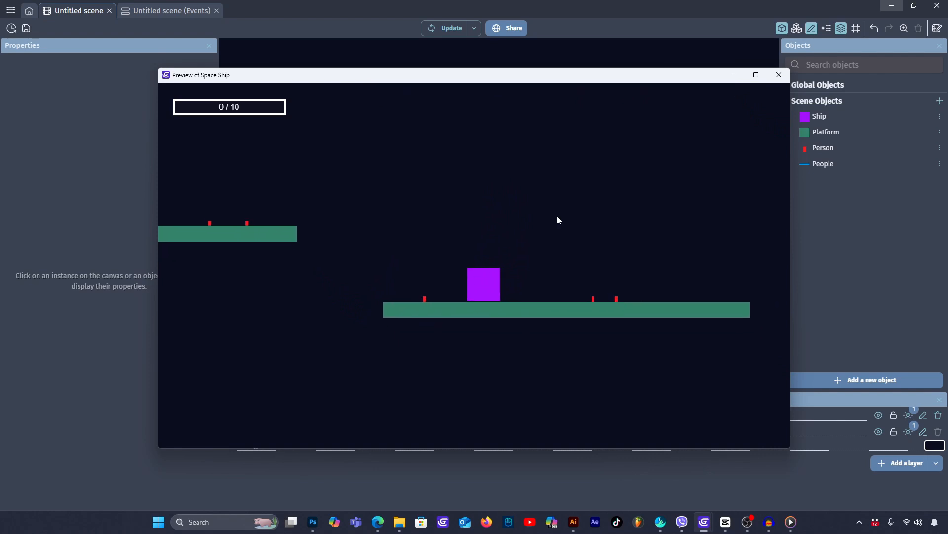
{"action": "key", "text": "w"}
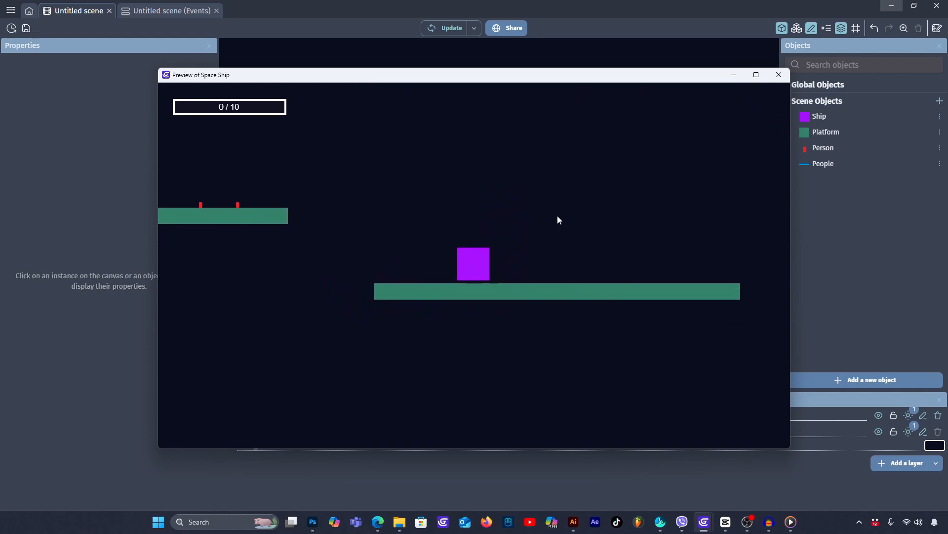
{"action": "key", "text": "Left"}
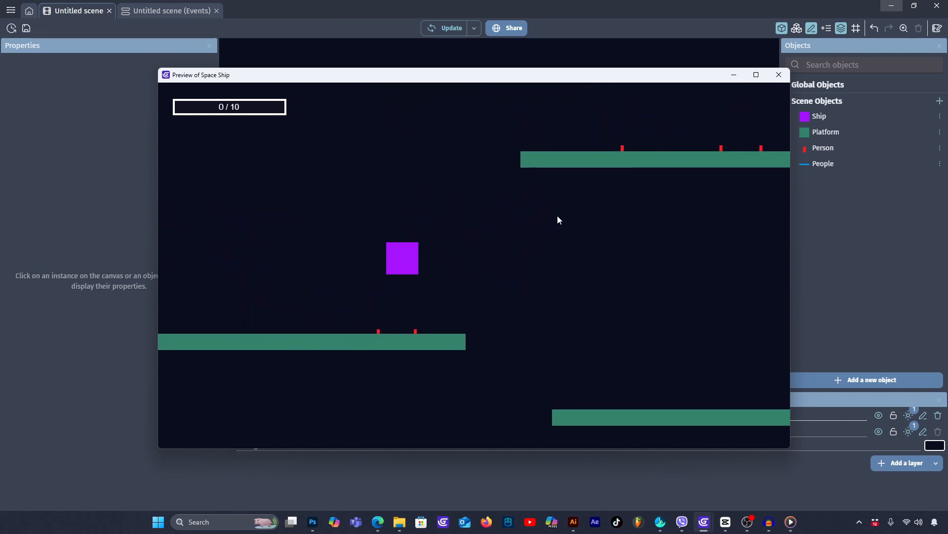
{"action": "key", "text": "Down"}
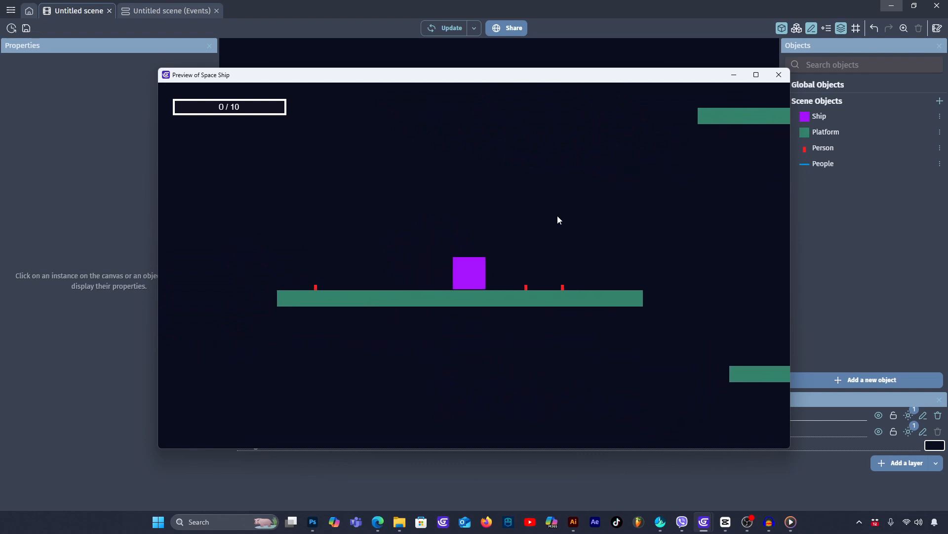
{"action": "left_click", "coordinate": [779, 75]}
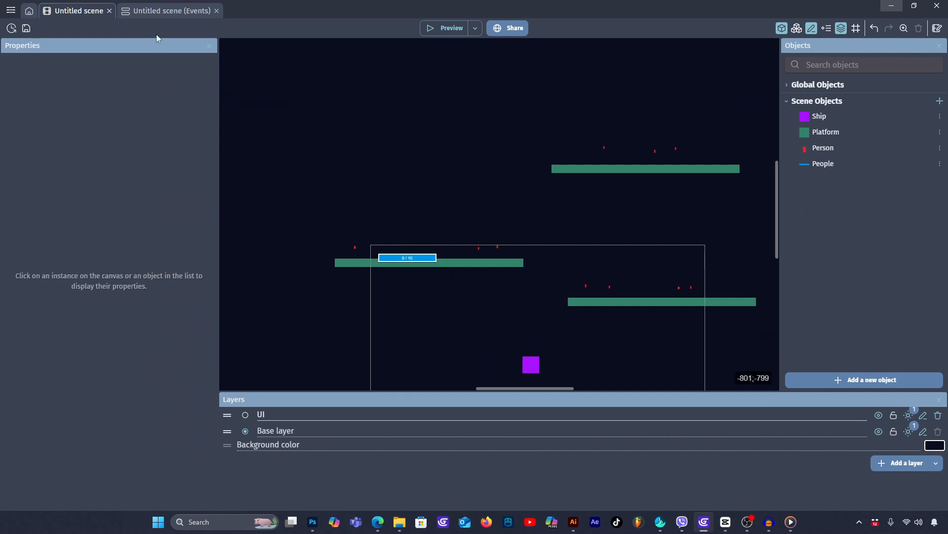
- In the scene events, add an action to the Ship–Person collision event that adds 1 to the People bar's value
{"action": "left_click", "coordinate": [148, 12]}
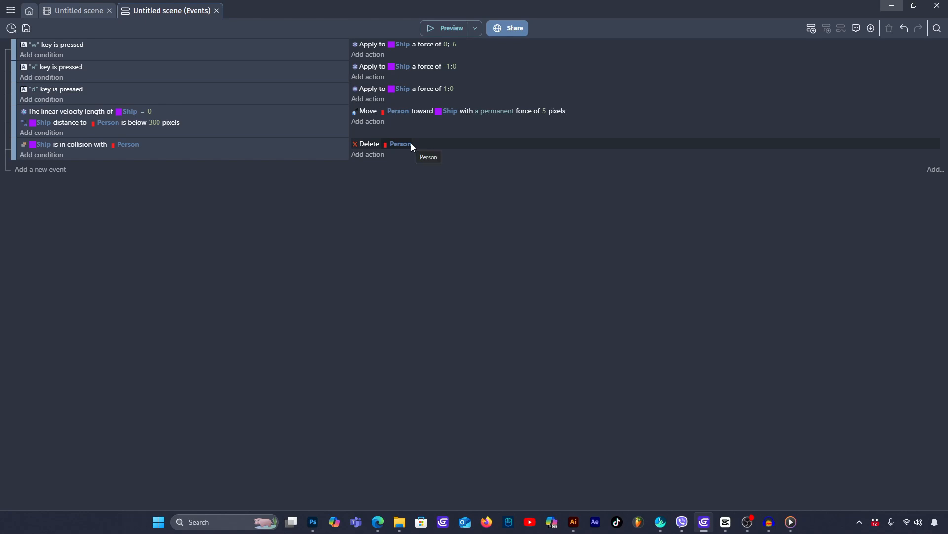
{"action": "left_click", "coordinate": [370, 155]}
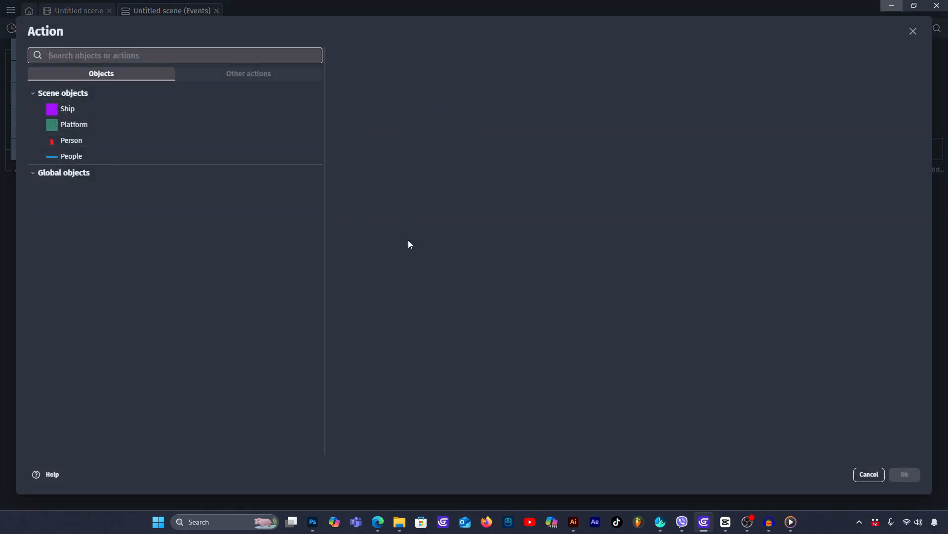
{"action": "left_click", "coordinate": [81, 158]}
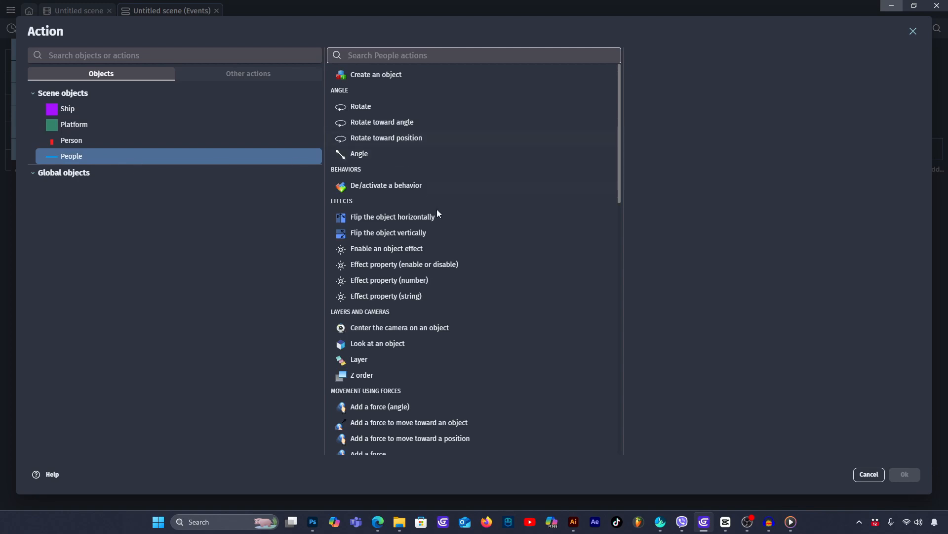
{"action": "left_click", "coordinate": [374, 55]}
{"action": "type", "text": "val"}
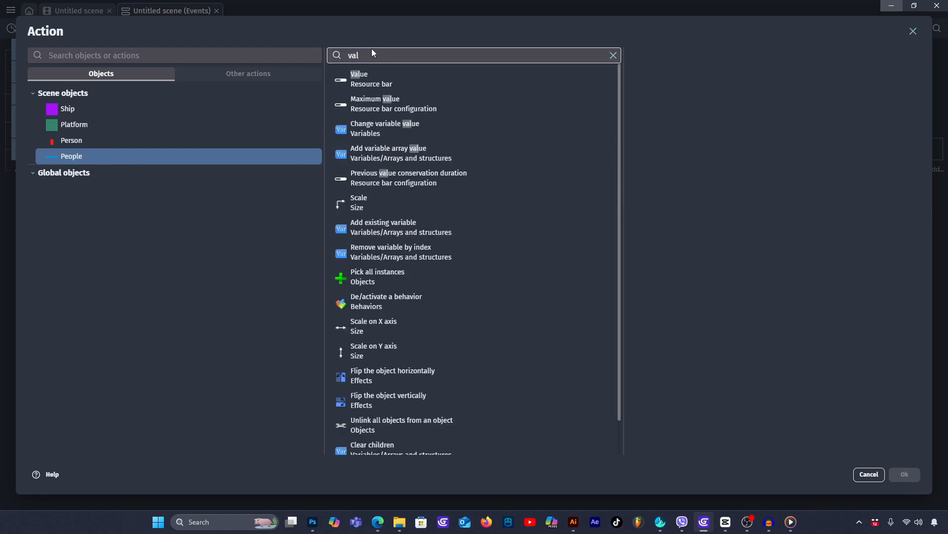
{"action": "left_click", "coordinate": [377, 78]}
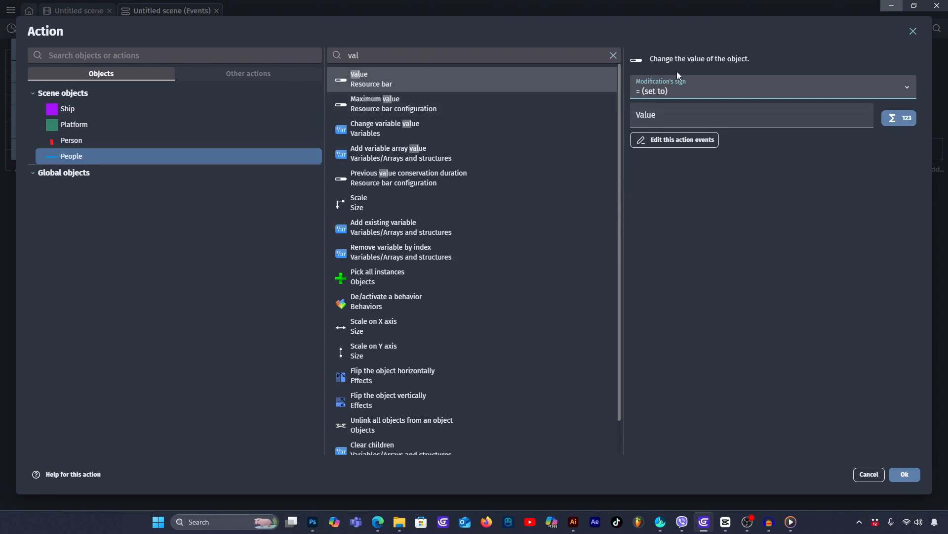
{"action": "left_click", "coordinate": [672, 94]}
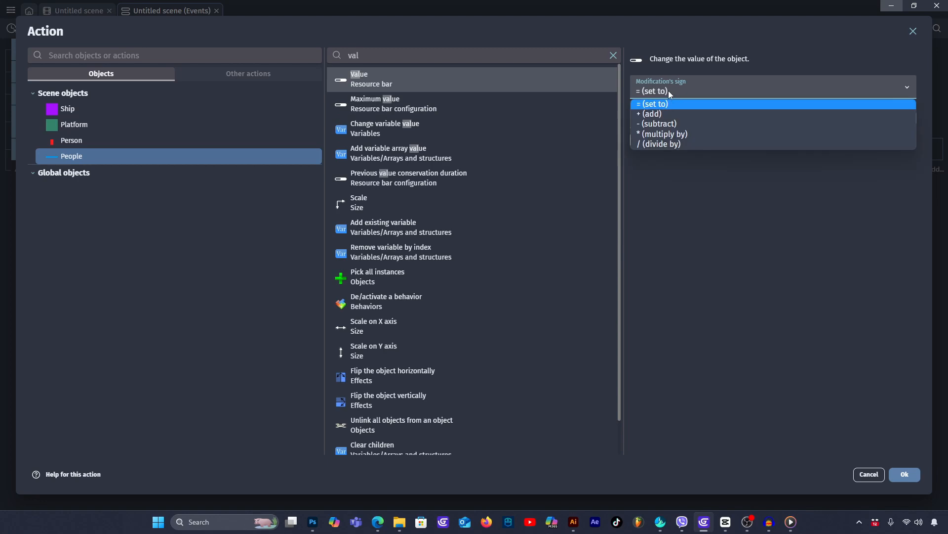
{"action": "left_click", "coordinate": [652, 113]}
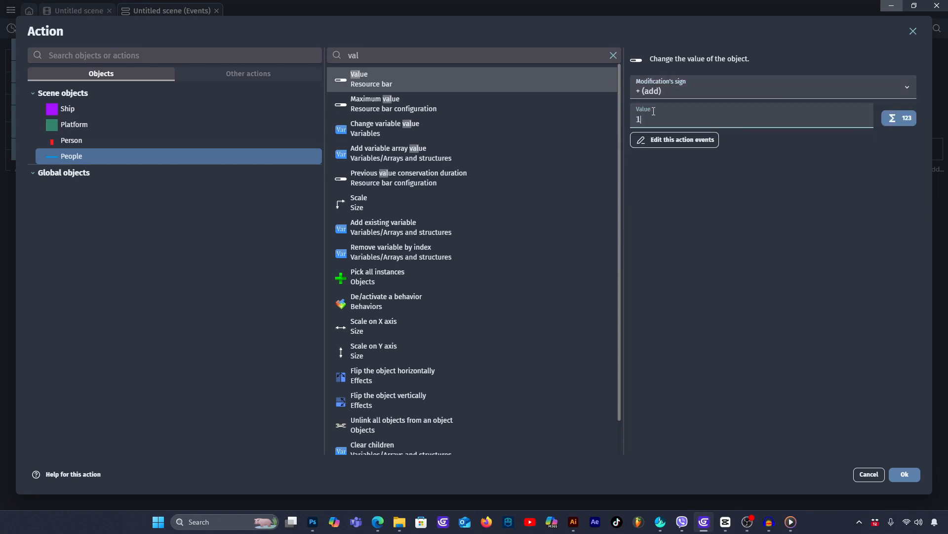
{"action": "left_click", "coordinate": [904, 474]}
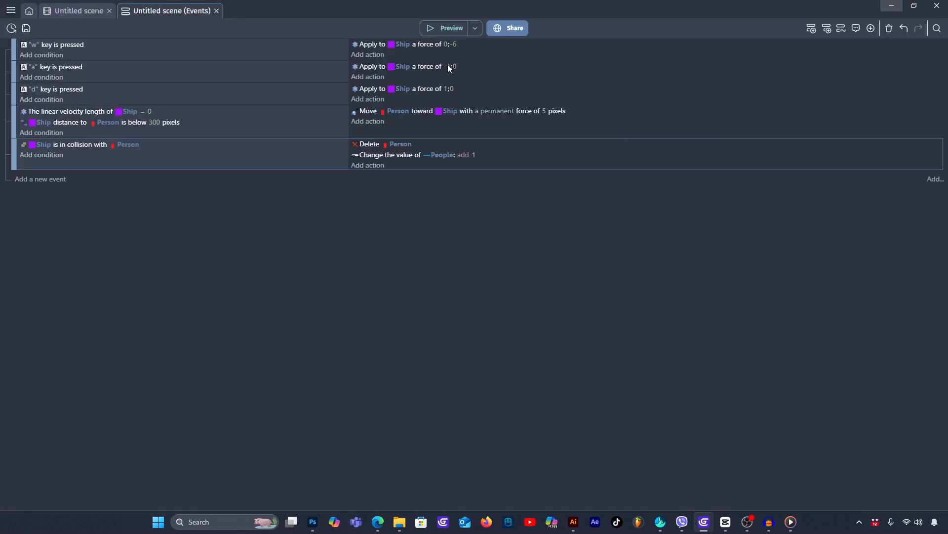
- Preview the game, land the Ship on each platform to collect Persons and check the People bar's counting, and close the preview
{"action": "key", "text": "F5"}
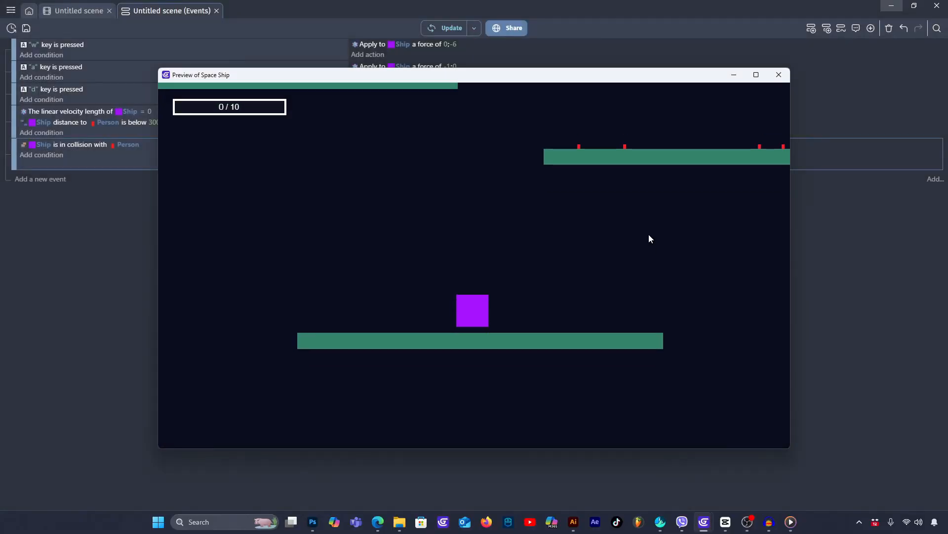
{"action": "key", "text": "w"}
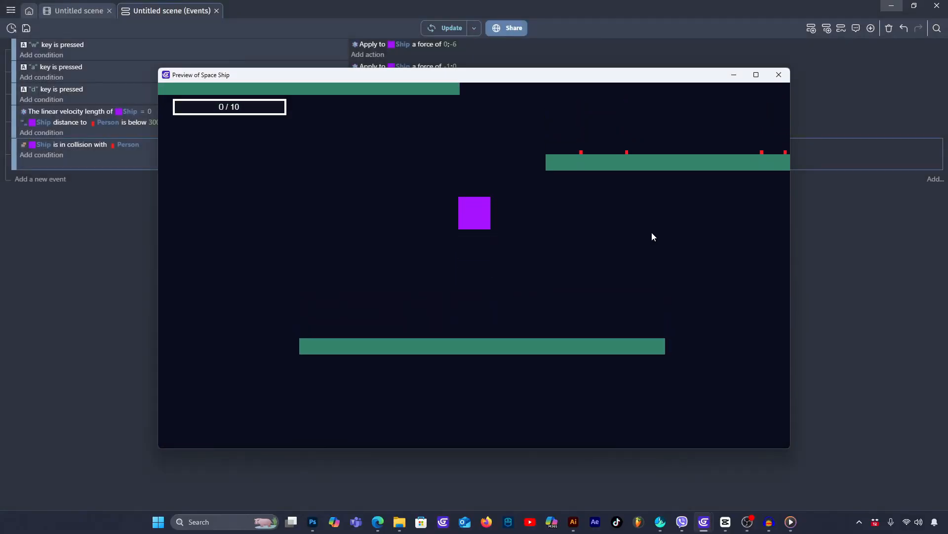
{"action": "key", "text": "d"}
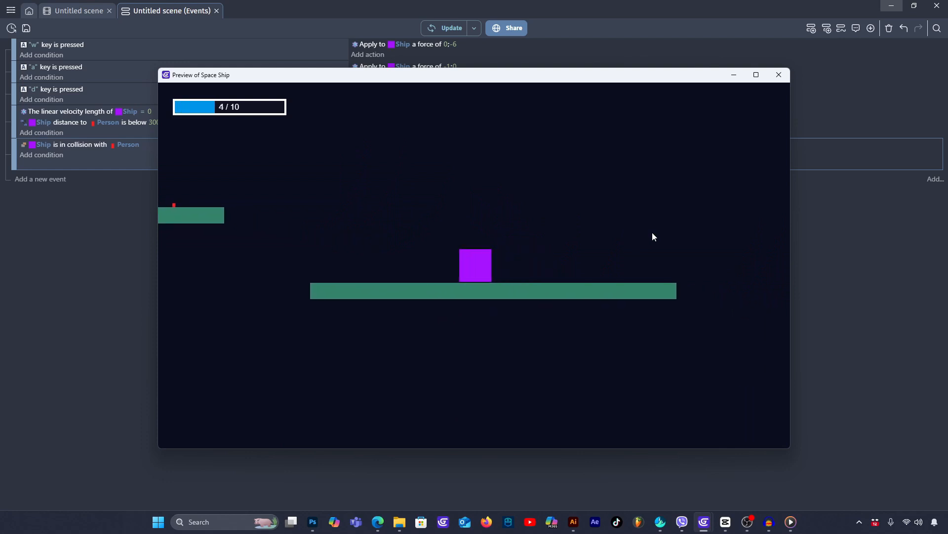
{"action": "key", "text": "w"}
{"action": "key", "text": "a"}
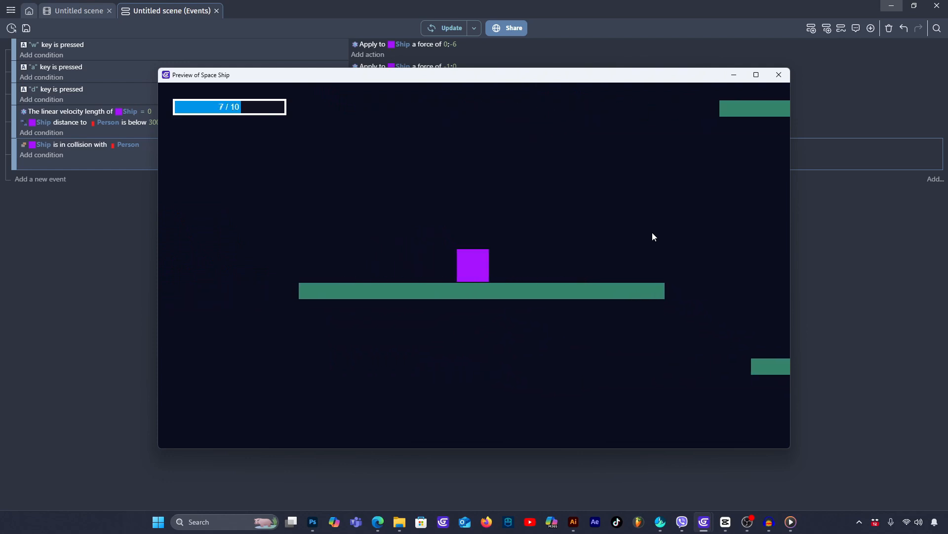
{"action": "key", "text": "w"}
{"action": "key", "text": "d"}
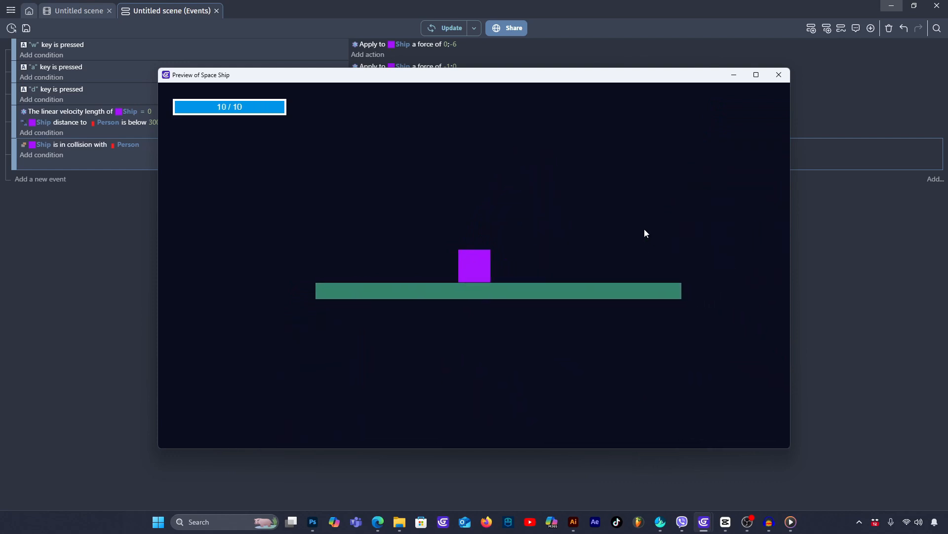
{"action": "key", "text": "w"}
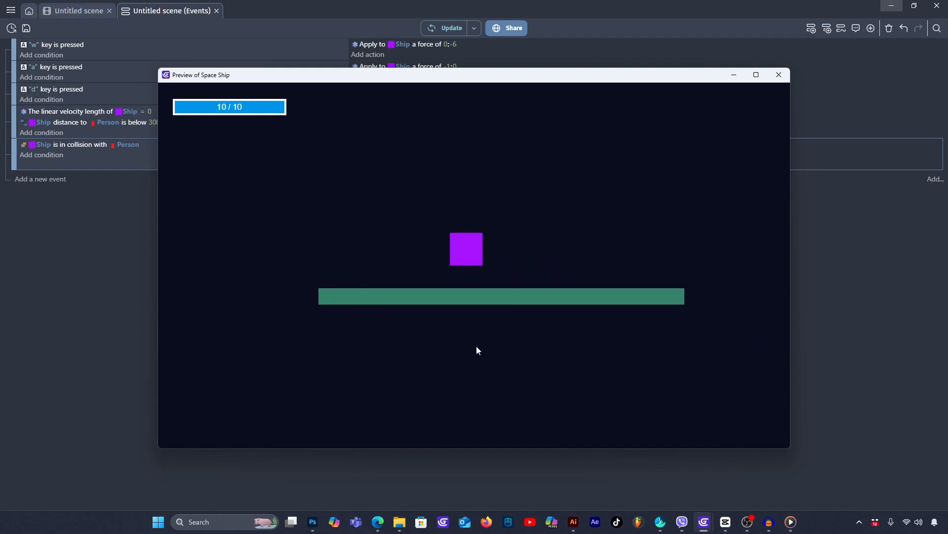
{"action": "key", "text": "a"}
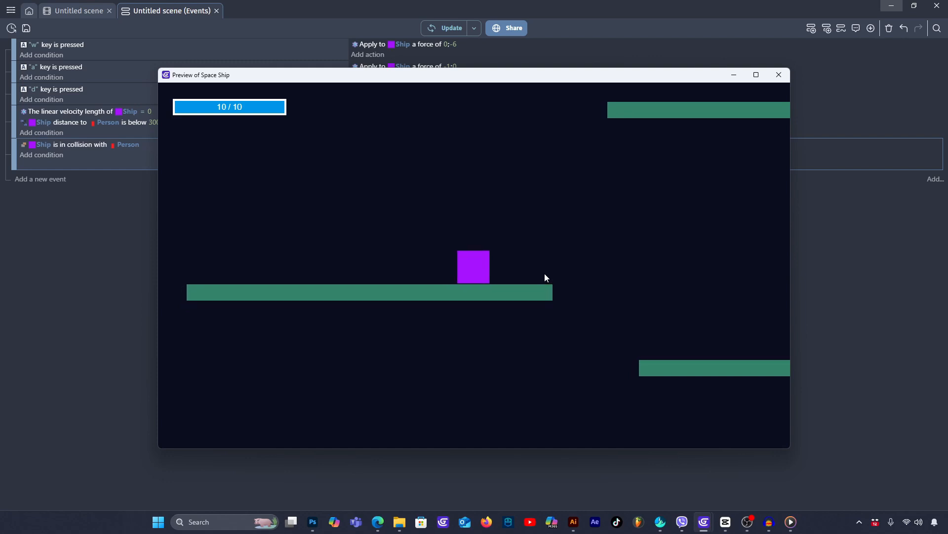
{"action": "key", "text": "w"}
{"action": "key", "text": "d"}
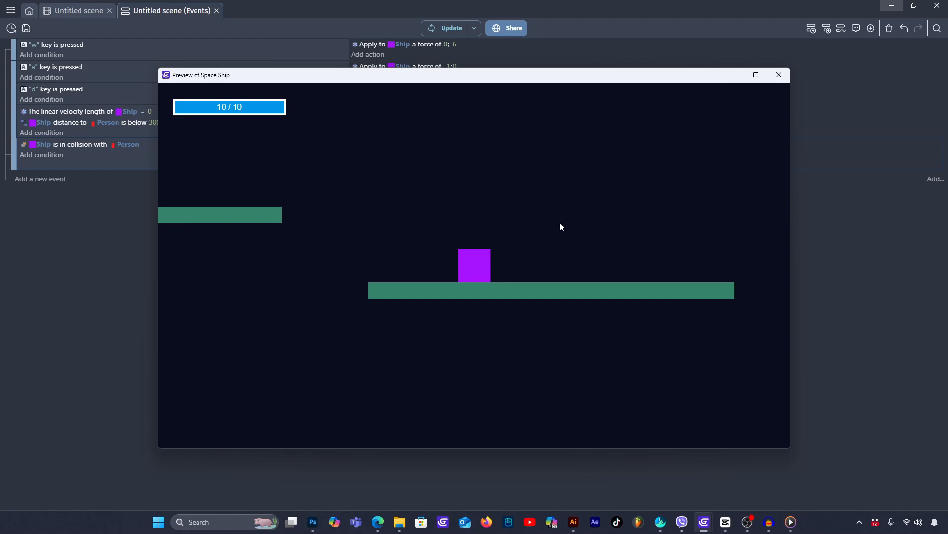
{"action": "left_click", "coordinate": [779, 75]}
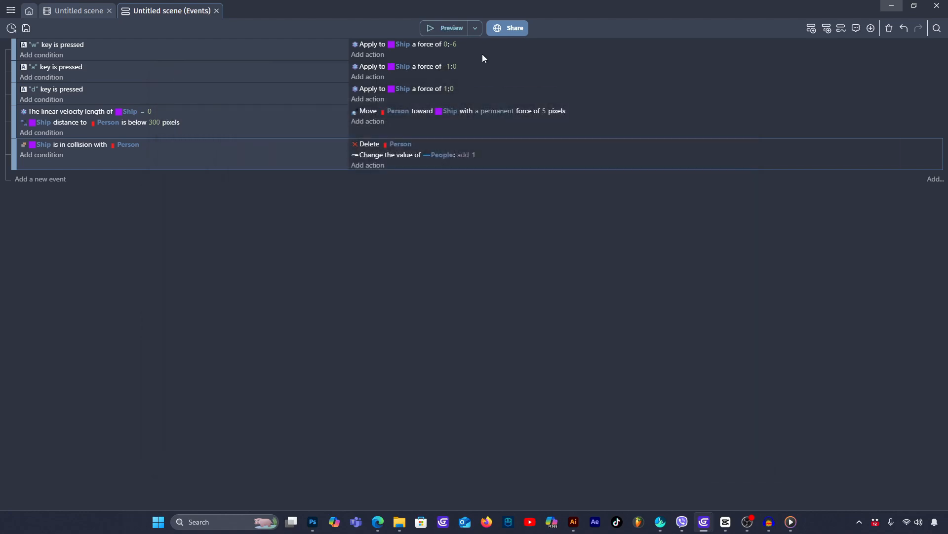
- Run another preview to test whether a moving Ship collects Persons it touches while hovering over a platform, and close it
{"action": "left_click", "coordinate": [437, 27]}
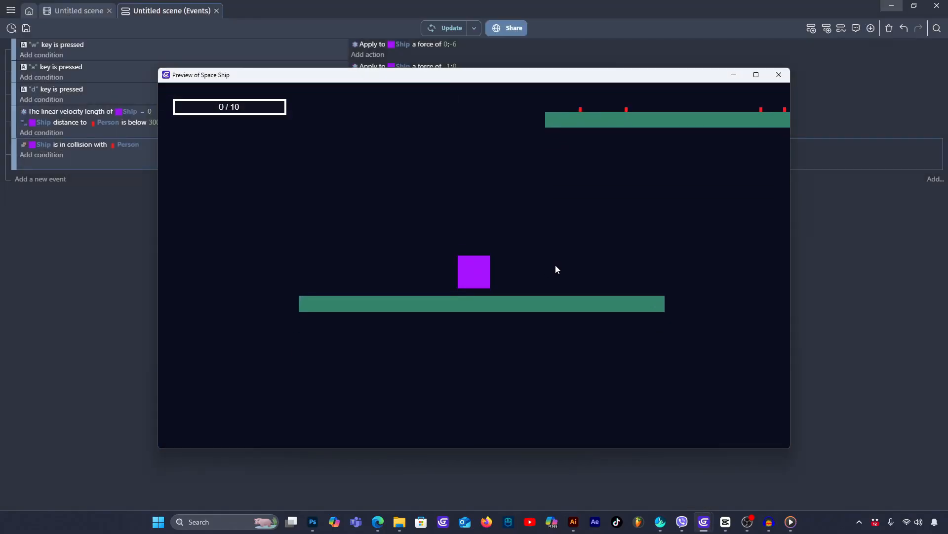
{"action": "key", "text": "w"}
{"action": "key", "text": "d"}
{"action": "key", "text": "w"}
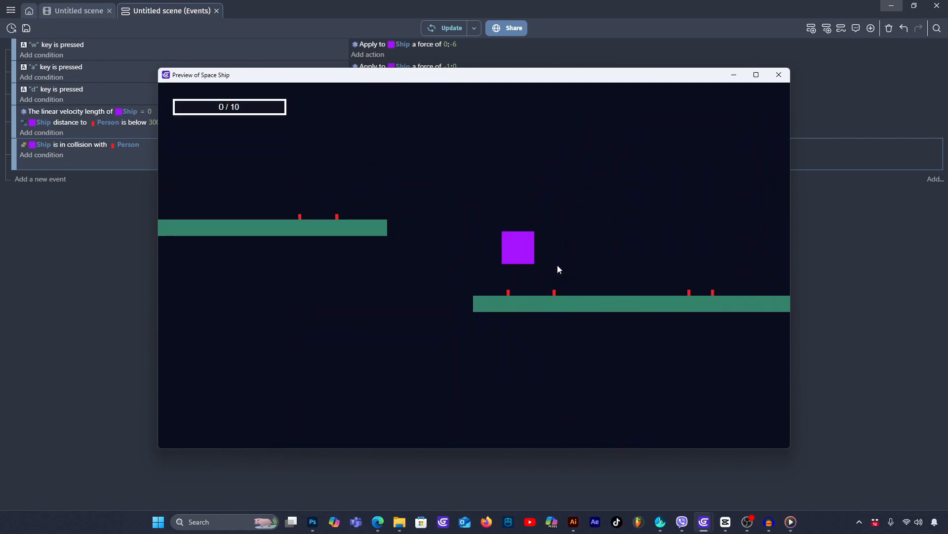
{"action": "key", "text": "w"}
{"action": "key", "text": "a"}
{"action": "key", "text": "d"}
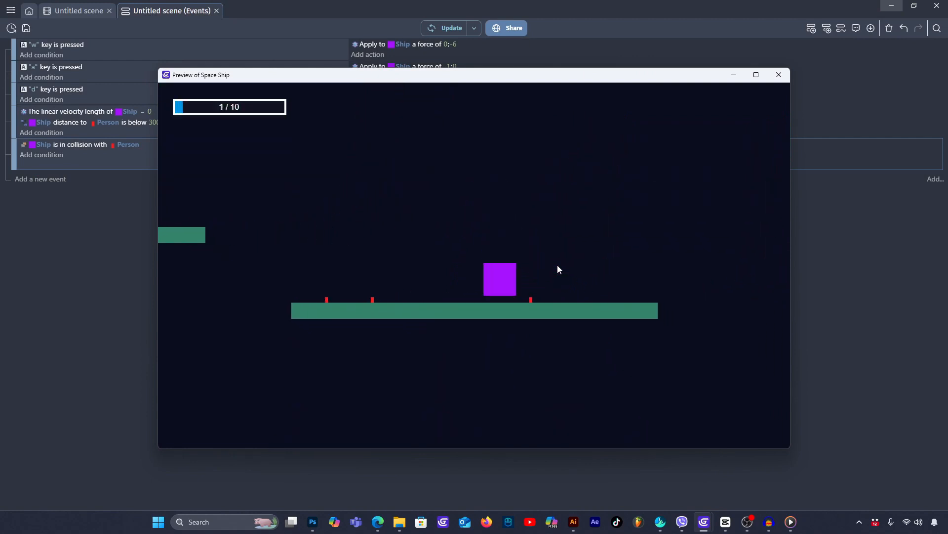
{"action": "key", "text": "w"}
{"action": "key", "text": "a"}
{"action": "key", "text": "w"}
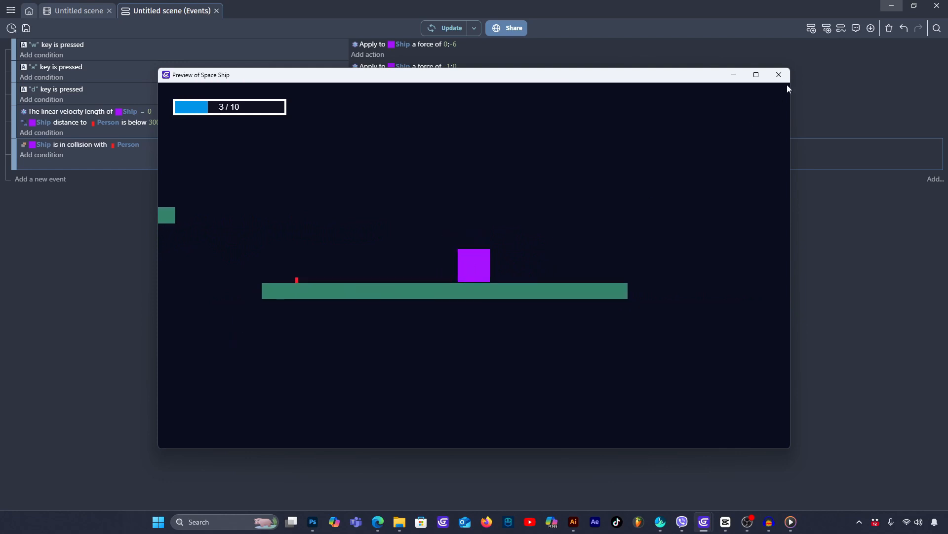
{"action": "left_click", "coordinate": [779, 75]}
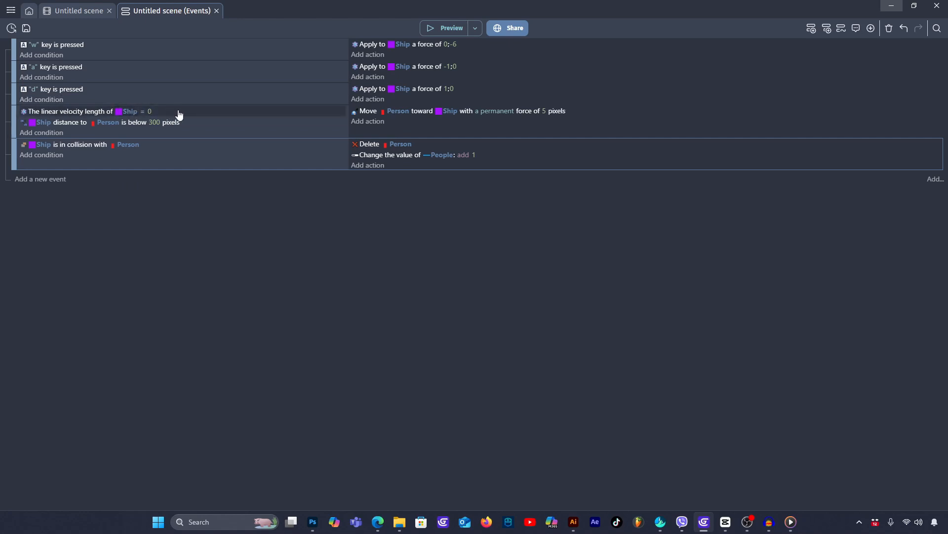
- Copy the condition that the Ship's linear velocity length = 0 into the Ship–Person collision event
{"action": "left_click", "coordinate": [209, 117]}
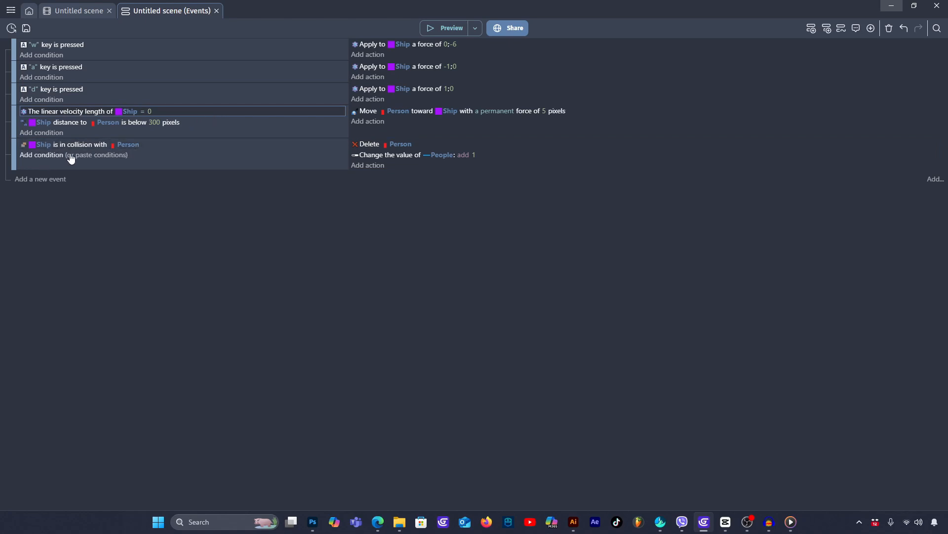
{"action": "left_click", "coordinate": [91, 155]}
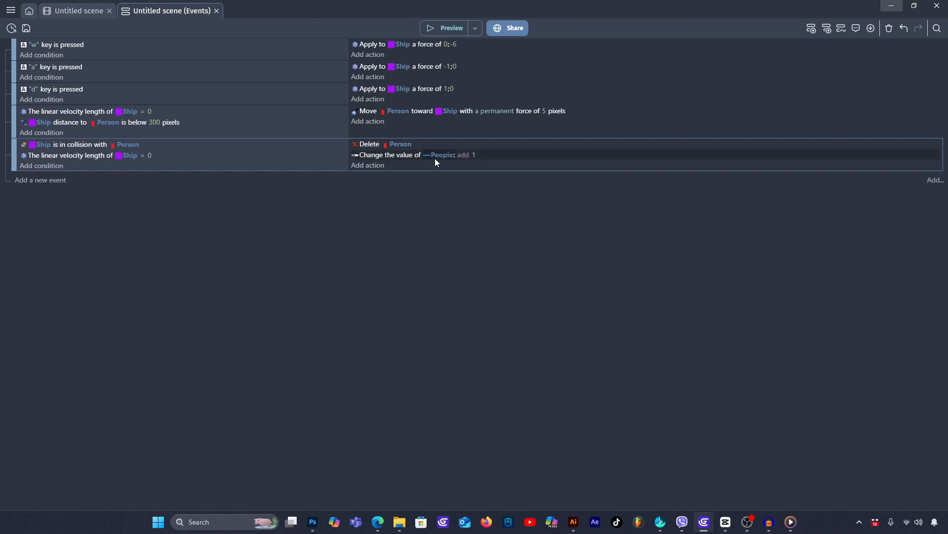
- Preview the game, land the Ship on the platforms to test that Persons are collected only when it stands still, and close the preview
{"action": "left_click", "coordinate": [443, 27]}
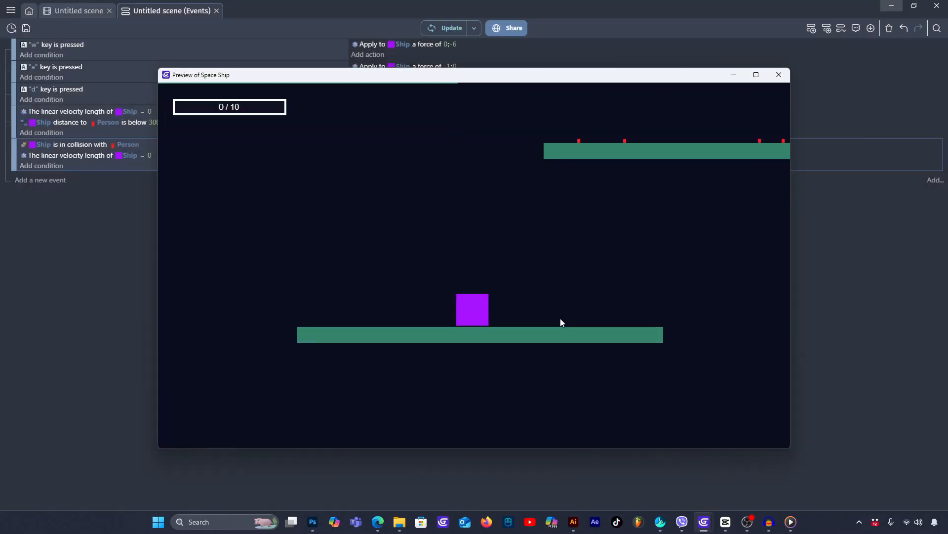
{"action": "key", "text": "w"}
{"action": "key", "text": "d"}
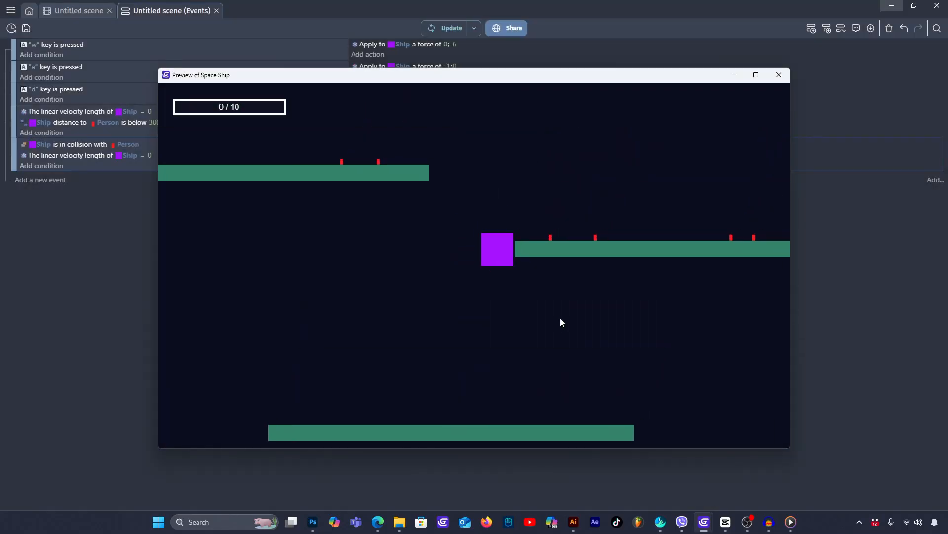
{"action": "key", "text": "w"}
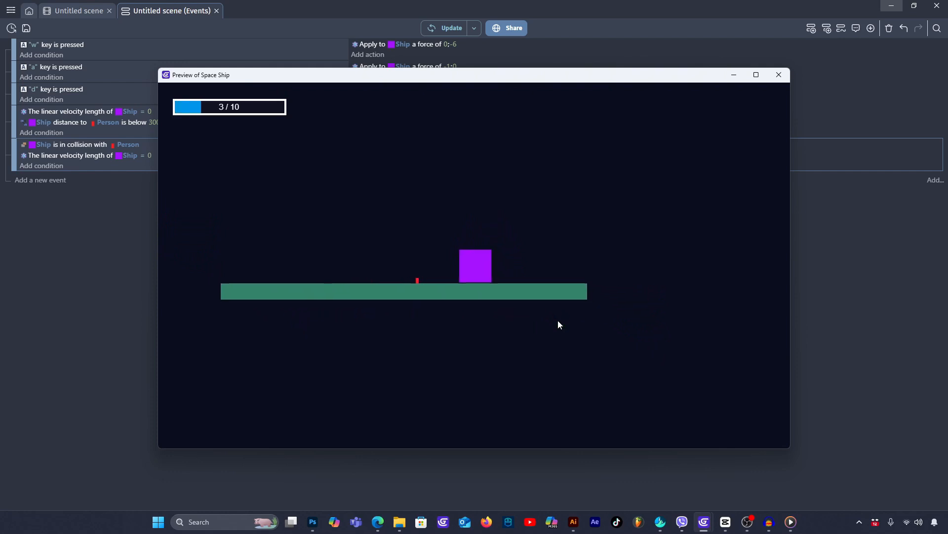
{"action": "key", "text": "w"}
{"action": "key", "text": "a"}
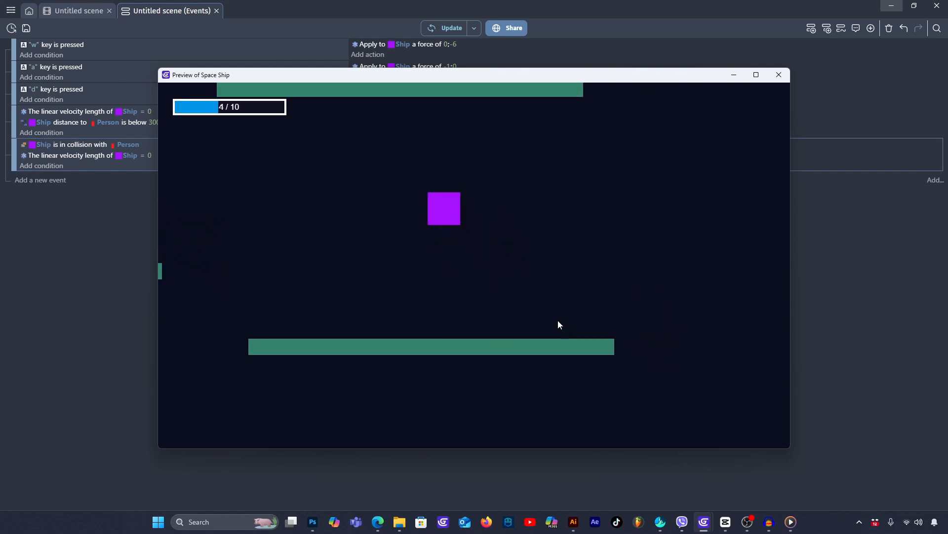
{"action": "key", "text": "w"}
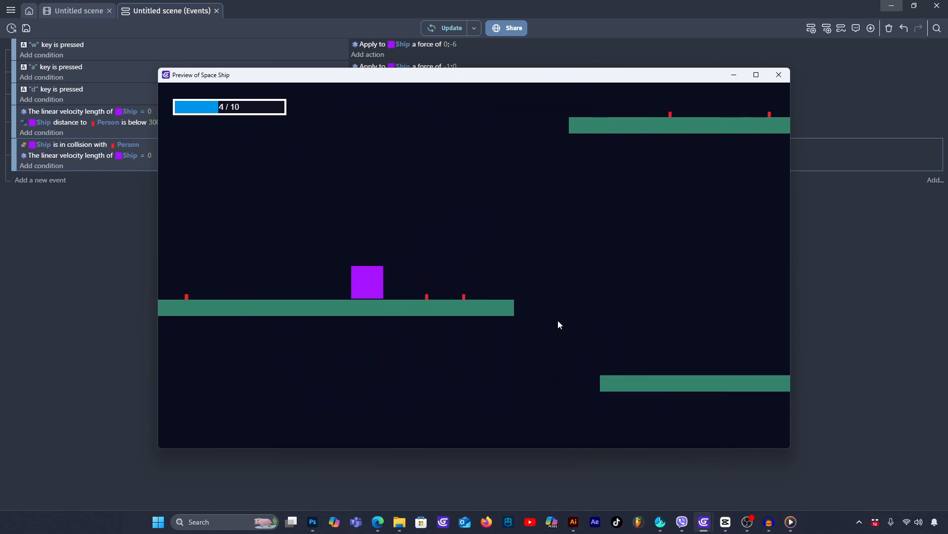
{"action": "key", "text": "w"}
{"action": "key", "text": "d"}
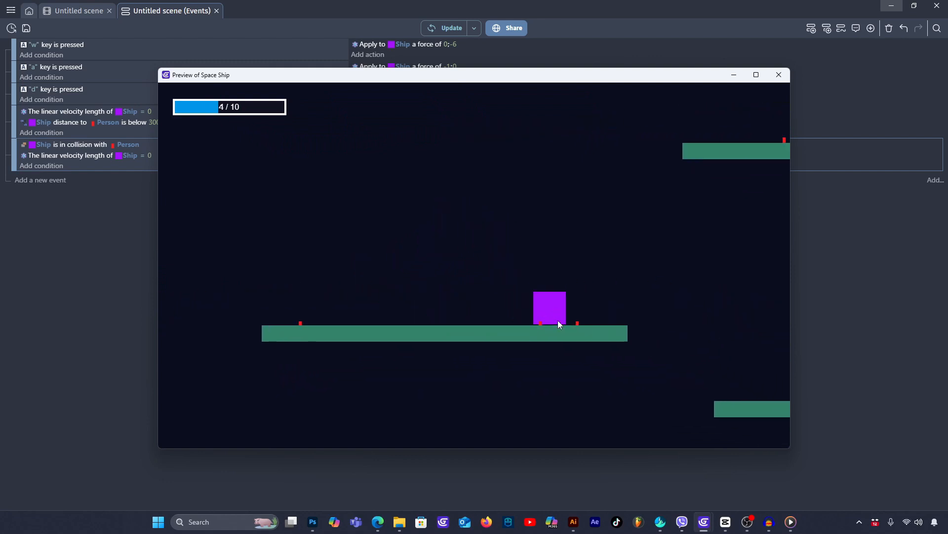
{"action": "key", "text": "w"}
{"action": "key", "text": "a"}
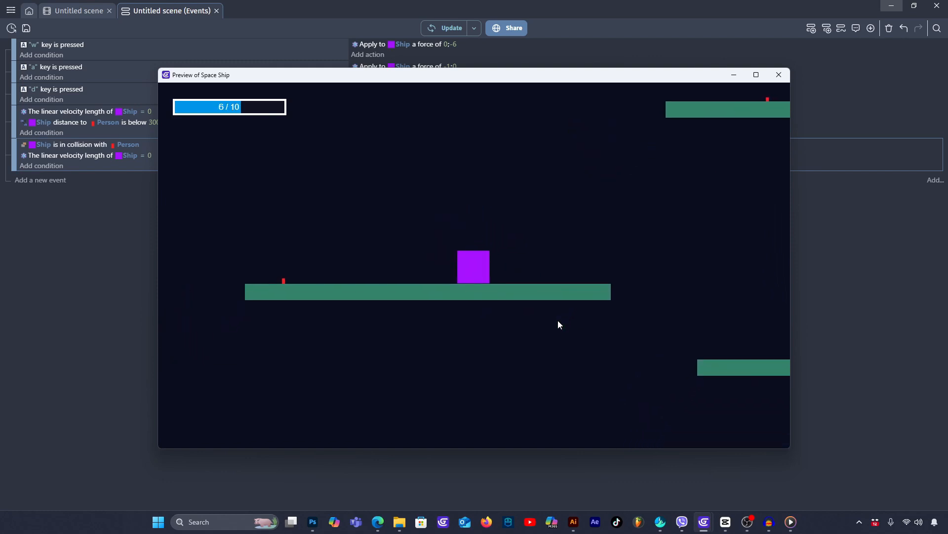
{"action": "key", "text": "w"}
{"action": "key", "text": "d"}
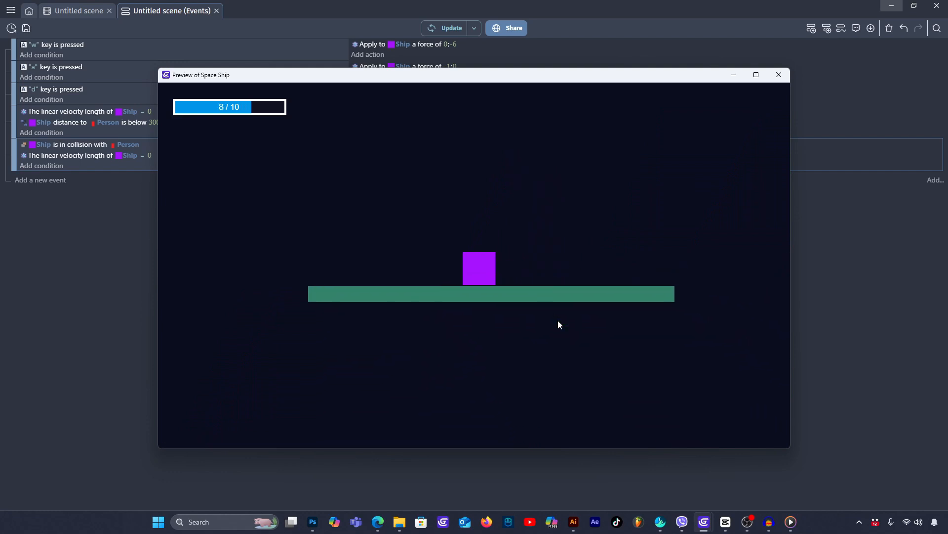
{"action": "key", "text": "w"}
{"action": "key", "text": "a"}
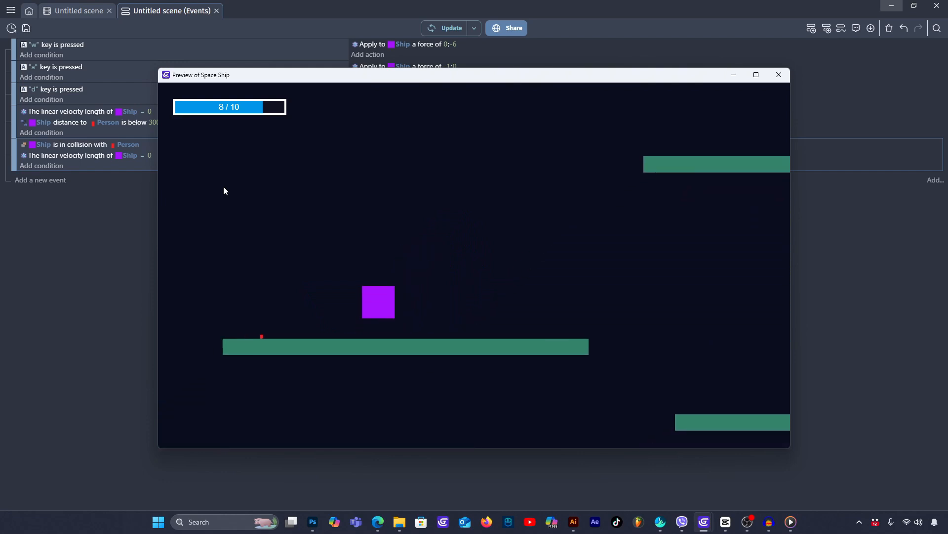
{"action": "key", "text": "w"}
{"action": "key", "text": "d"}
{"action": "key", "text": "w"}
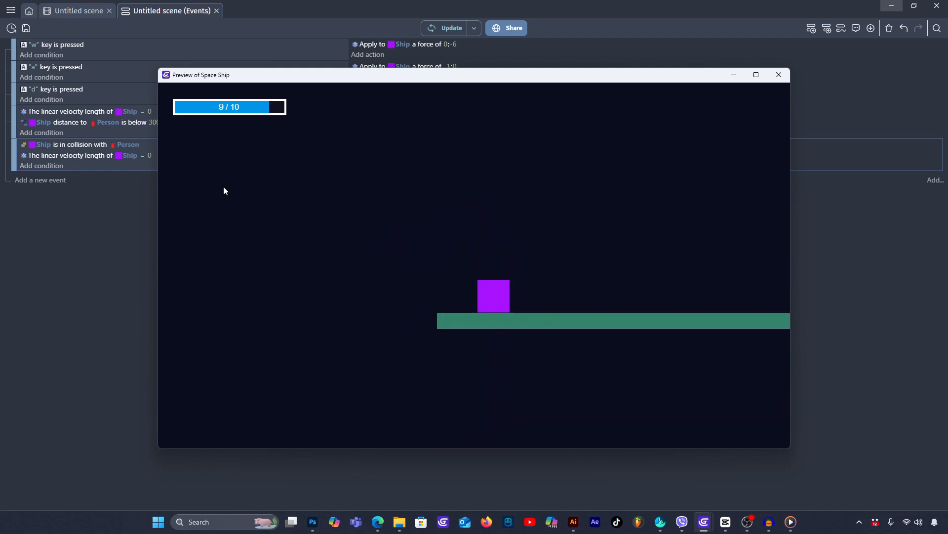
{"action": "left_click", "coordinate": [779, 75]}
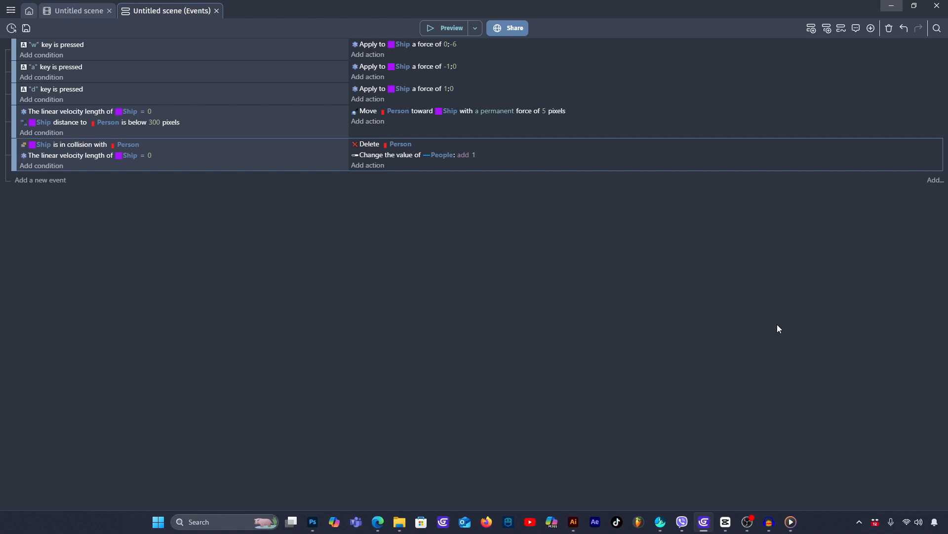
- Create a new Sprite object in the scene and resize its Piskel drawing canvas to 32 × 32 px
{"action": "left_click", "coordinate": [72, 13]}
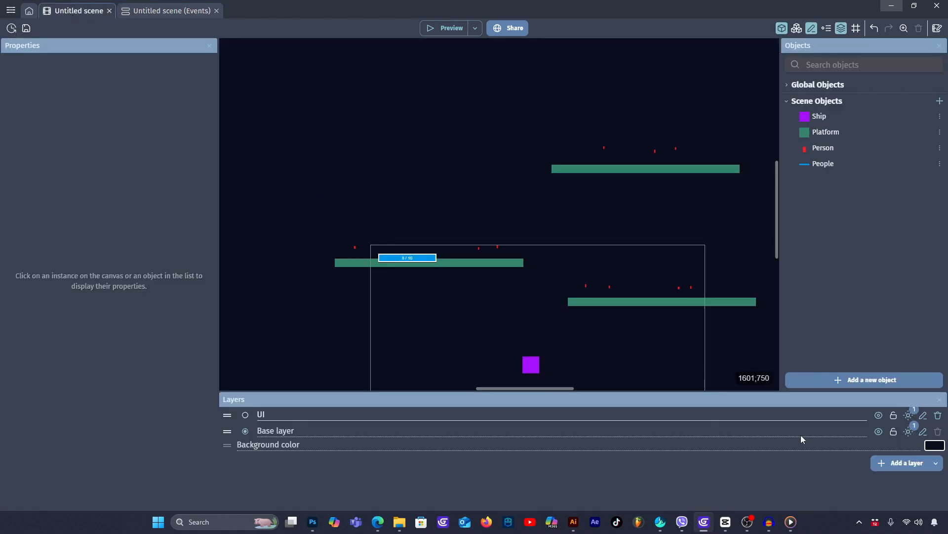
{"action": "left_click", "coordinate": [869, 383]}
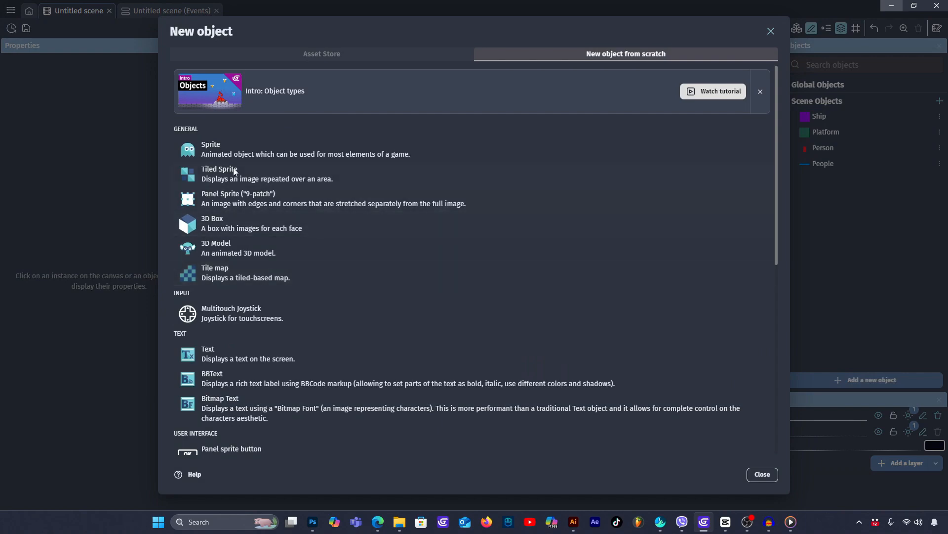
{"action": "left_click", "coordinate": [226, 144]}
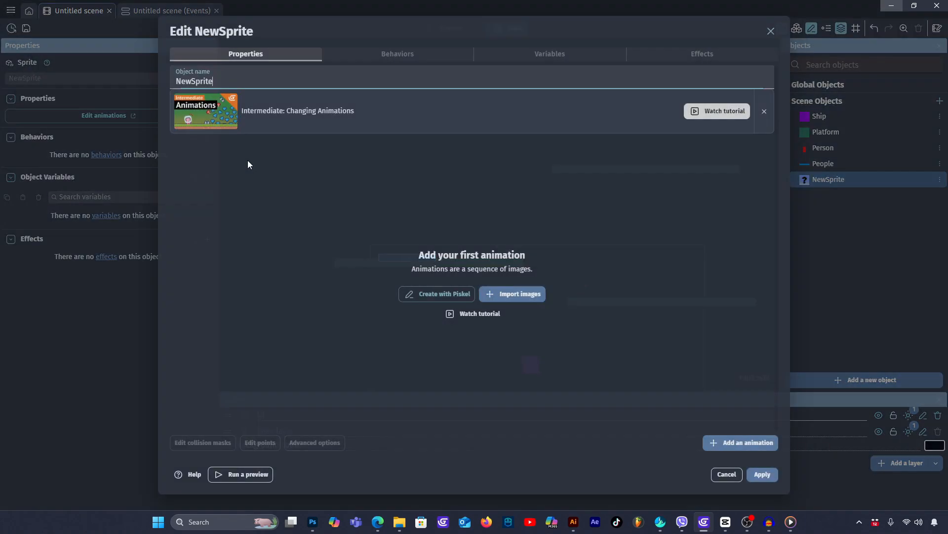
{"action": "left_click", "coordinate": [440, 296]}
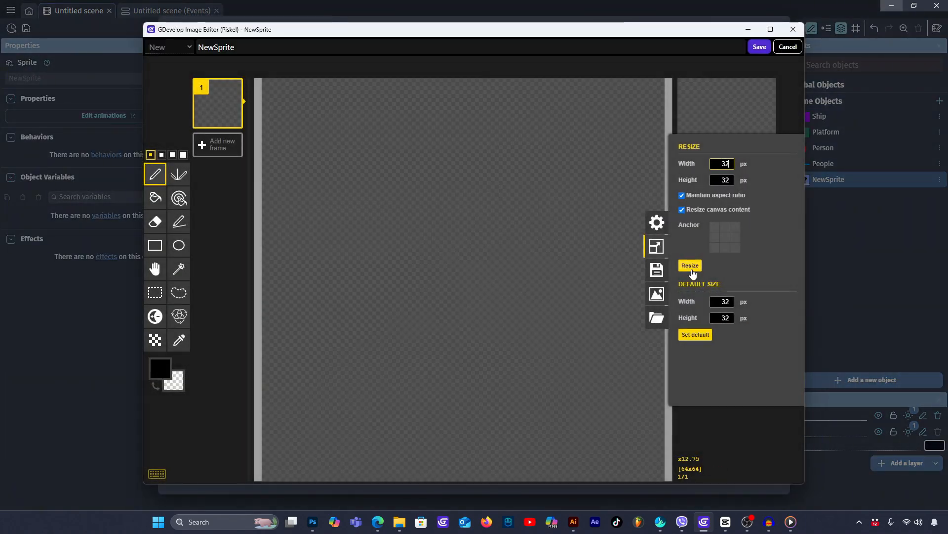
{"action": "left_click", "coordinate": [692, 270]}
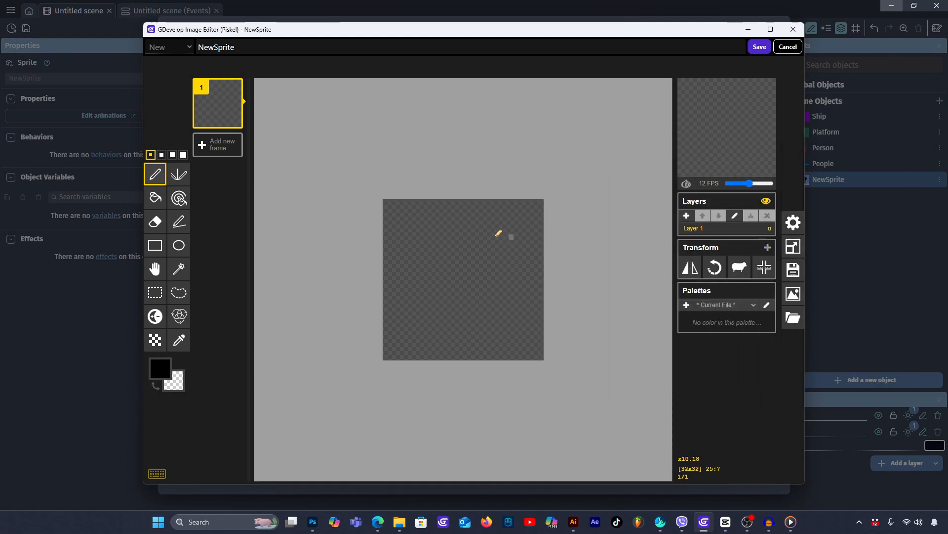
- Fill the whole sprite canvas with blue #00a5ff, save the image and name the object Base
{"action": "left_click", "coordinate": [155, 198]}
{"action": "left_click", "coordinate": [176, 379]}
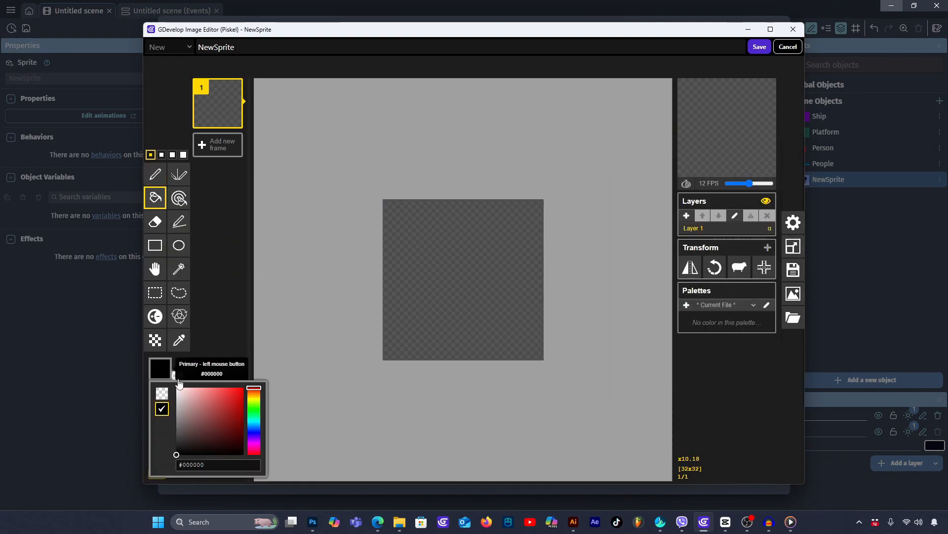
{"action": "left_click", "coordinate": [254, 429]}
{"action": "left_click", "coordinate": [243, 387]}
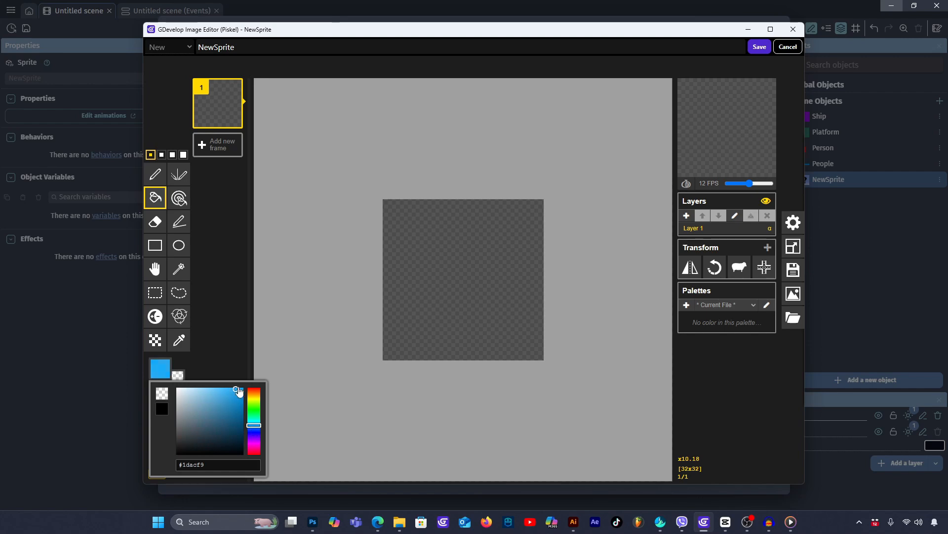
{"action": "left_click", "coordinate": [437, 209]}
{"action": "left_click", "coordinate": [760, 47]}
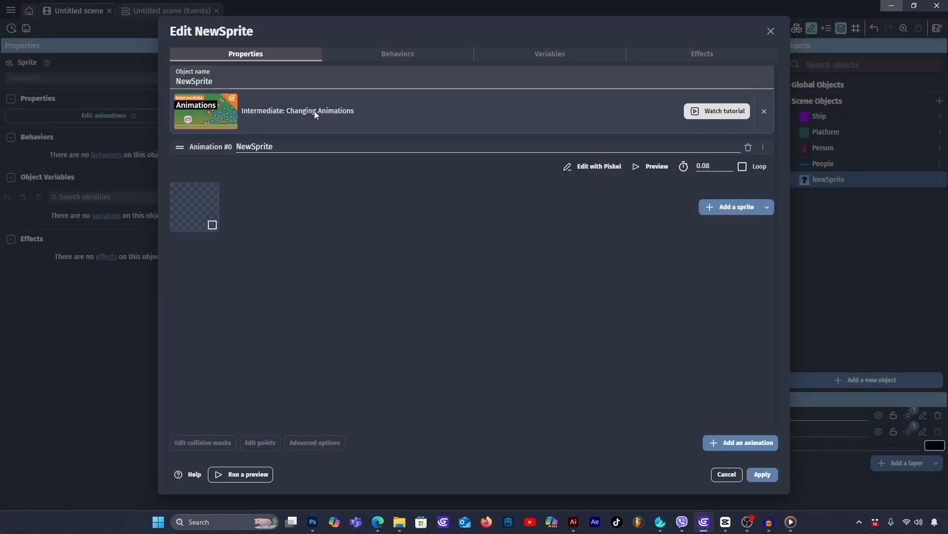
{"action": "left_click_drag", "start_coordinate": [215, 80], "coordinate": [138, 80]}
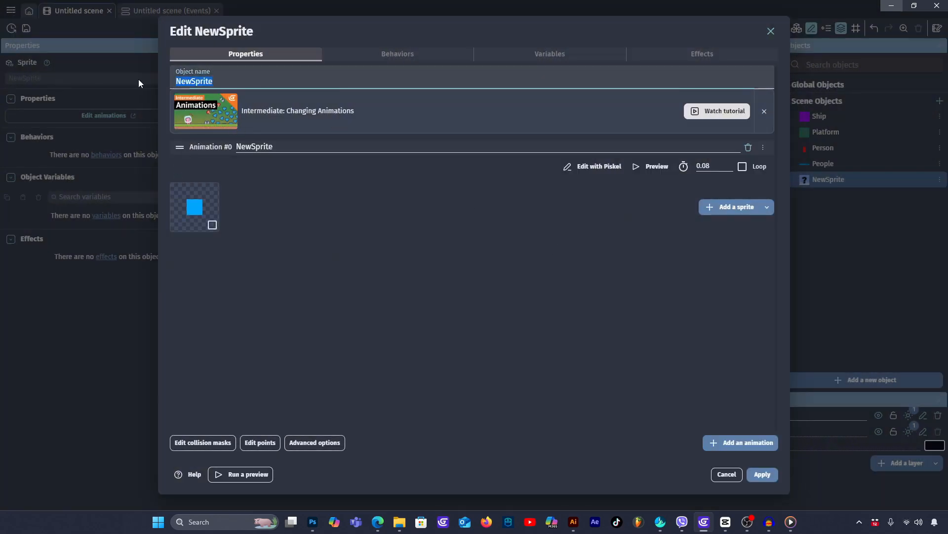
{"action": "type", "text": "Base"}
- Add the Physics Engine 2.0 behavior to the Base object with its type set to Static, and apply the changes
{"action": "left_click", "coordinate": [410, 50]}
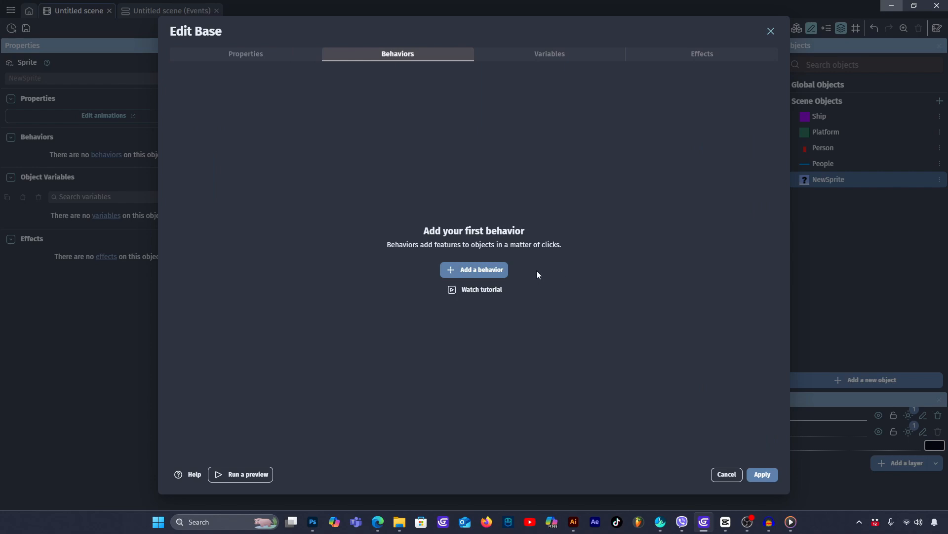
{"action": "left_click", "coordinate": [499, 273]}
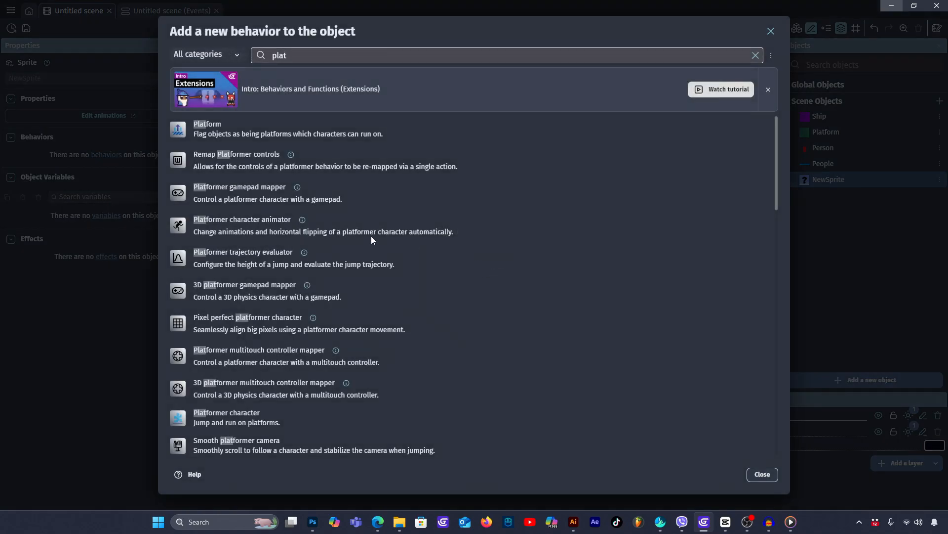
{"action": "left_click", "coordinate": [291, 50]}
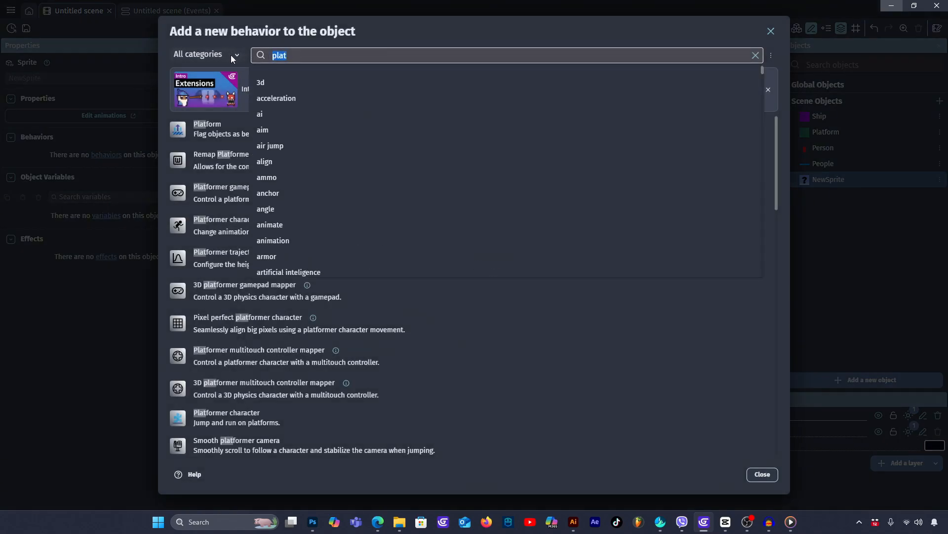
{"action": "type", "text": "ph"}
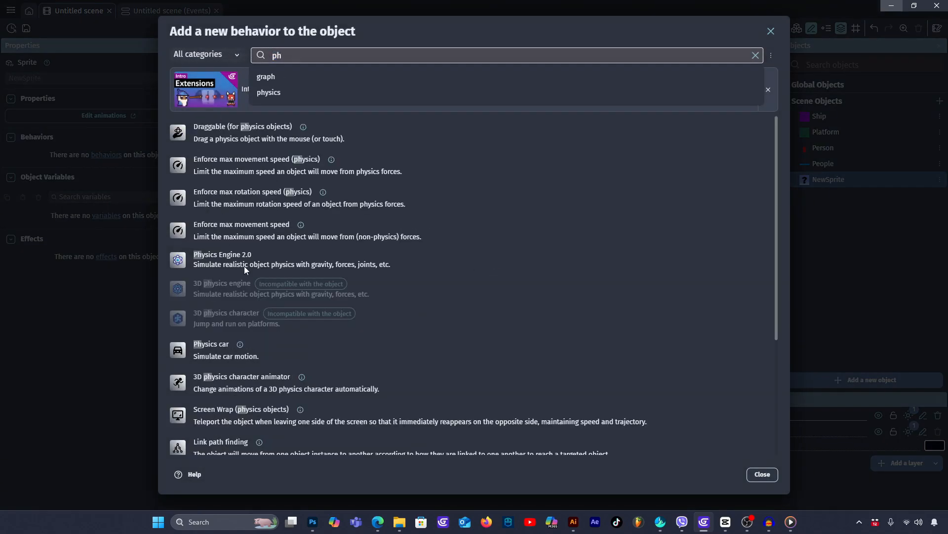
{"action": "left_click", "coordinate": [245, 262]}
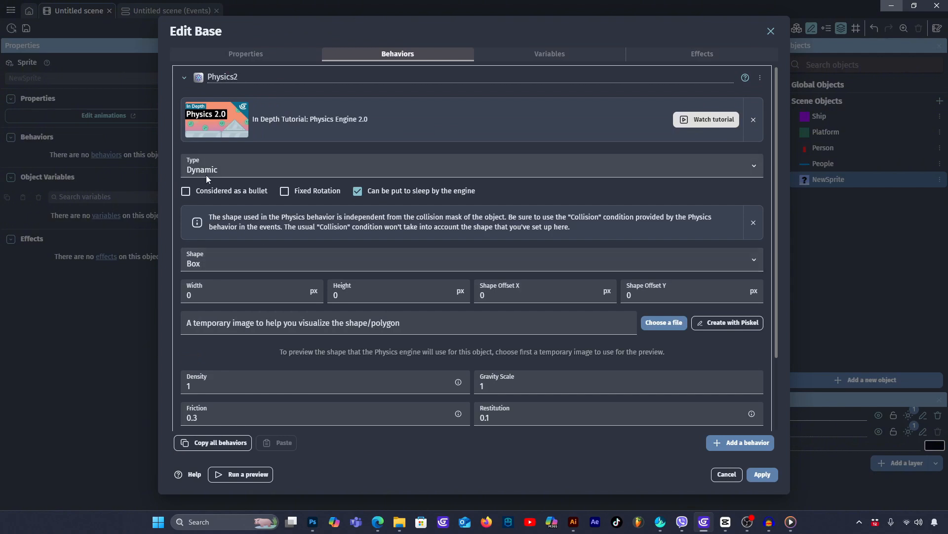
{"action": "left_click", "coordinate": [232, 168]}
{"action": "left_click", "coordinate": [225, 193]}
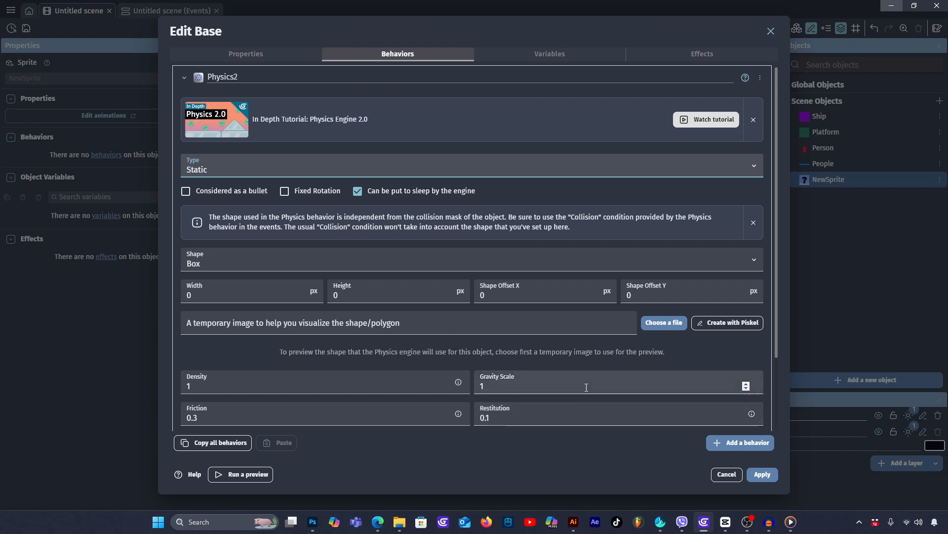
{"action": "left_click", "coordinate": [763, 474]}
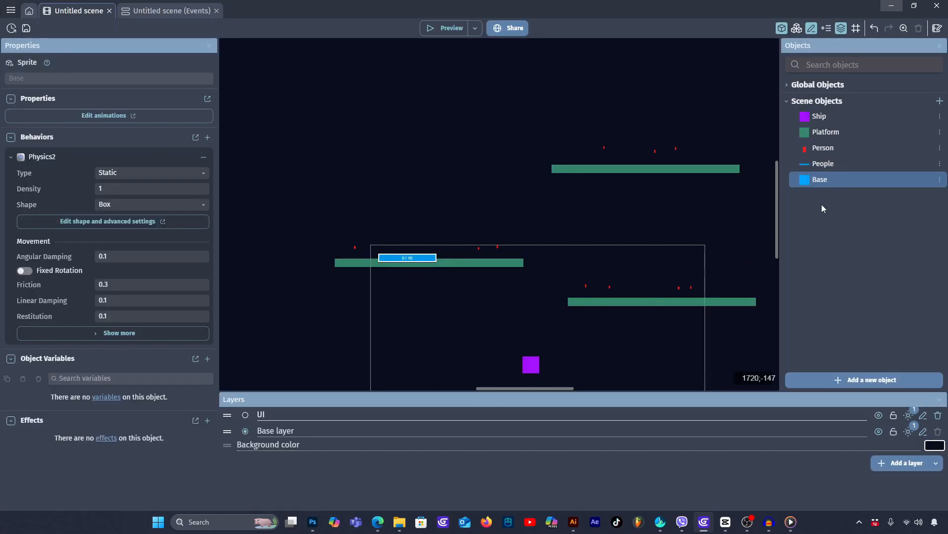
- Place a Base instance to the lower left of the lowest platform, at about X -307, Y 637, stretched to about 366 × 32
{"action": "scroll", "coordinate": [480, 279], "scroll_direction": "down", "scroll_amount": 5}
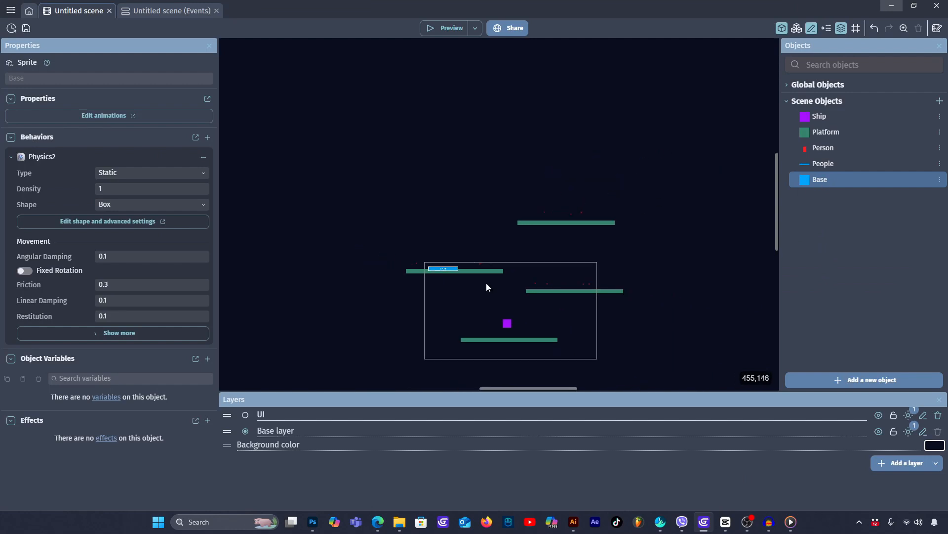
{"action": "middle_click_drag", "start_coordinate": [393, 333], "coordinate": [442, 258]}
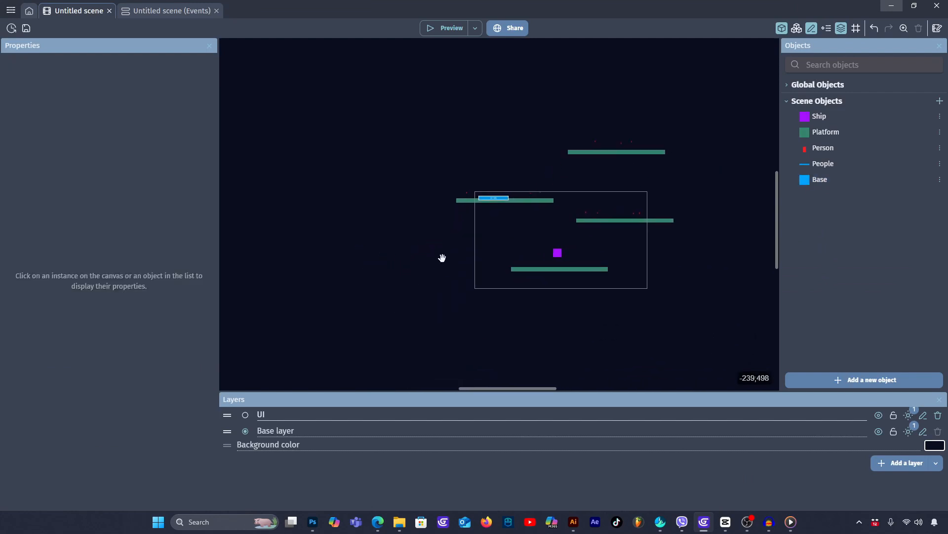
{"action": "left_click_drag", "start_coordinate": [798, 179], "coordinate": [433, 272]}
{"action": "scroll", "coordinate": [434, 276], "scroll_direction": "up", "scroll_amount": 5}
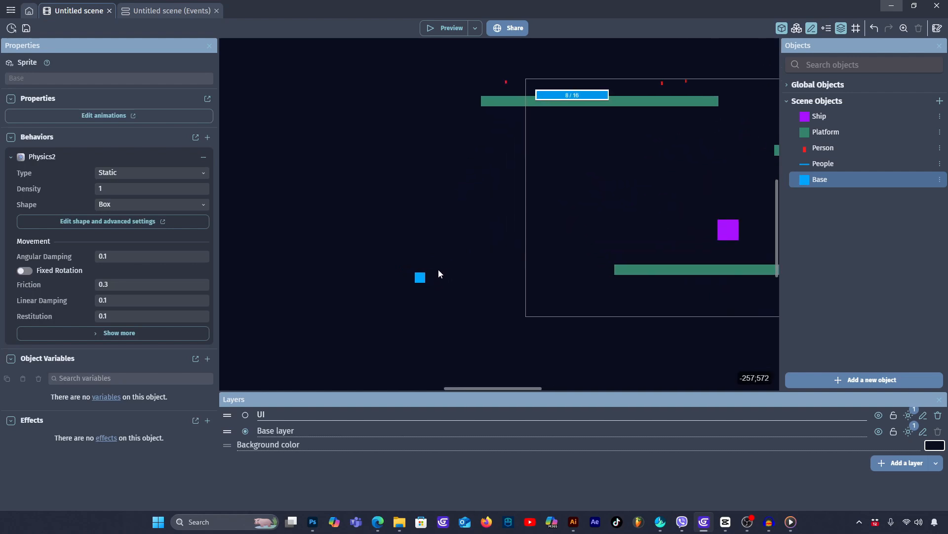
{"action": "left_click", "coordinate": [420, 277]}
{"action": "left_click_drag", "start_coordinate": [431, 277], "coordinate": [515, 298]}
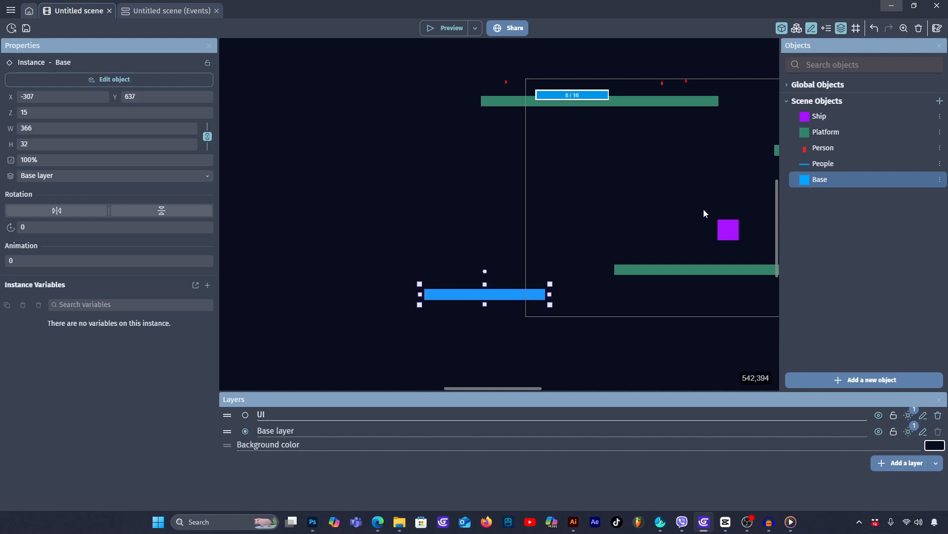
{"action": "left_click", "coordinate": [671, 229]}
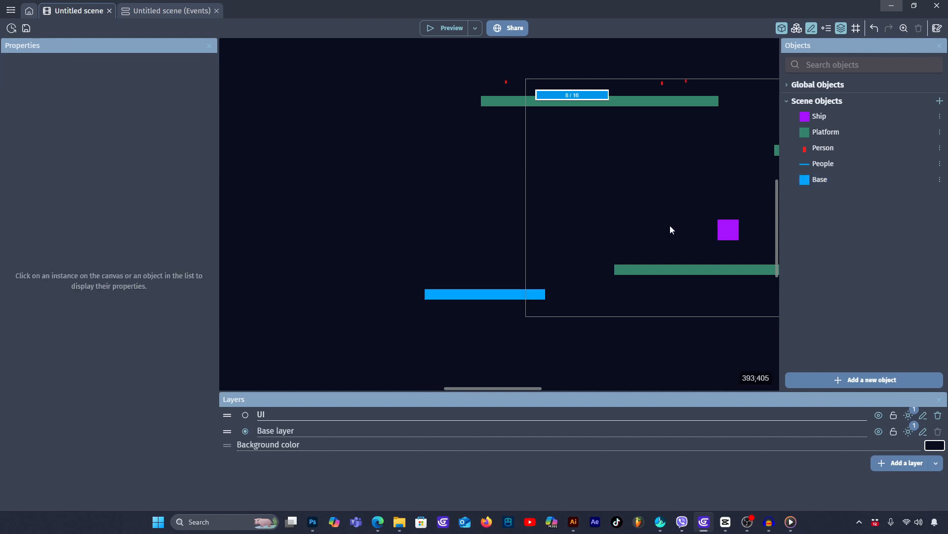
- Move the Ship from above the lowest platform onto the blue Base, at about X -197, Y 554
{"action": "left_click_drag", "start_coordinate": [720, 229], "coordinate": [471, 268]}
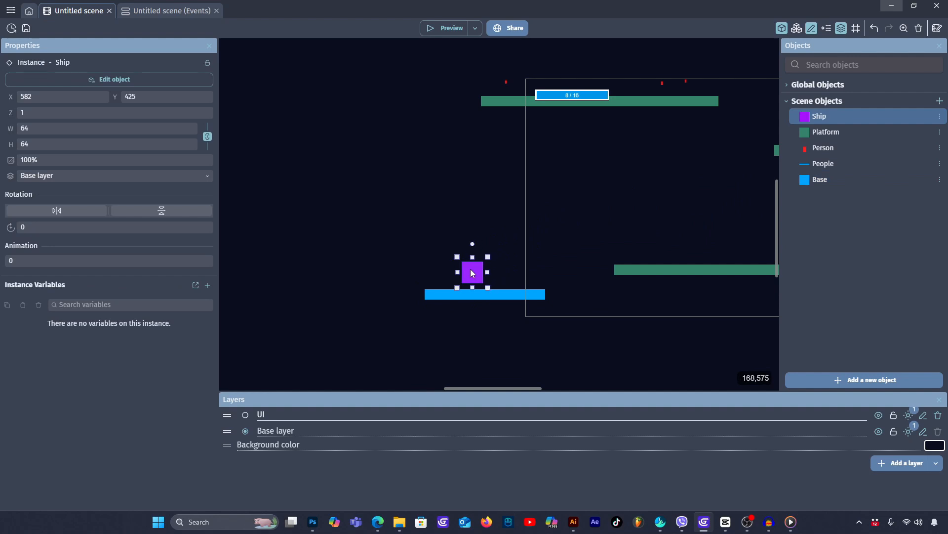
{"action": "middle_click_drag", "start_coordinate": [684, 322], "coordinate": [425, 381]}
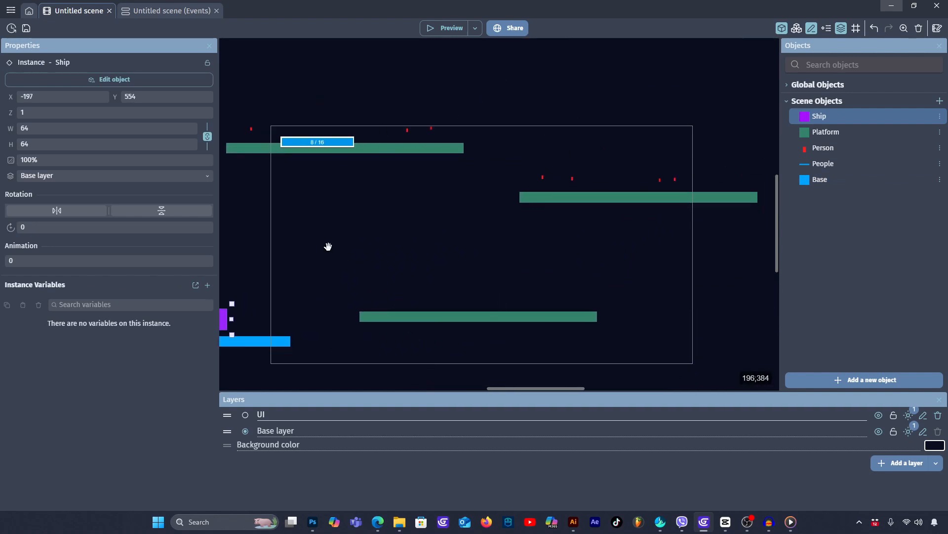
{"action": "middle_click_drag", "start_coordinate": [328, 246], "coordinate": [456, 164]}
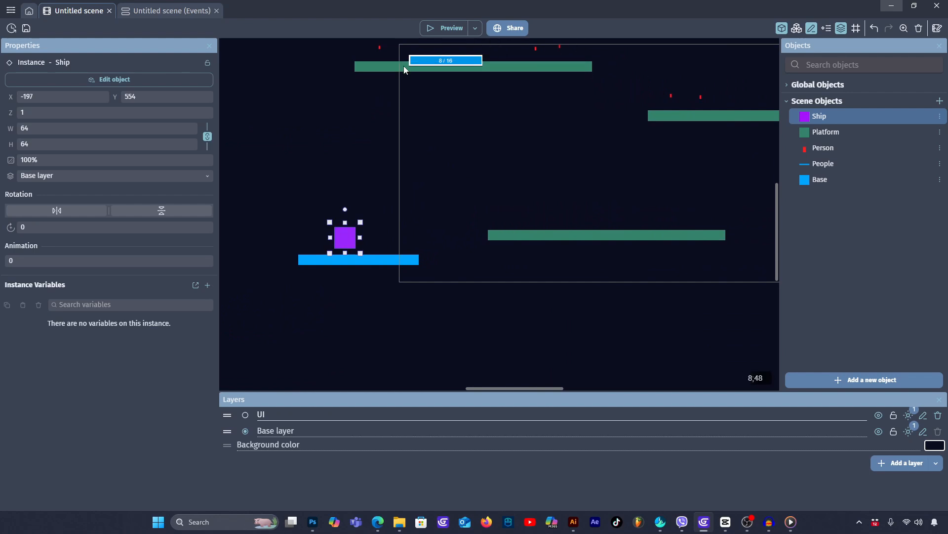
- Preview the game with the Ship starting on the Base, close the preview, and nudge the Ship to about X -166, Y 558
{"action": "left_click", "coordinate": [453, 60]}
{"action": "left_click", "coordinate": [339, 85]}
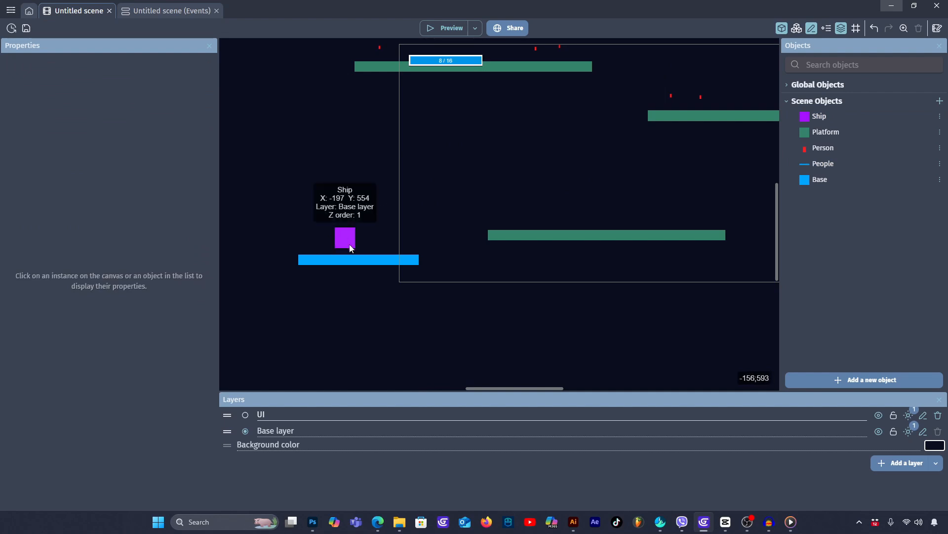
{"action": "middle_click_drag", "start_coordinate": [346, 180], "coordinate": [417, 181]}
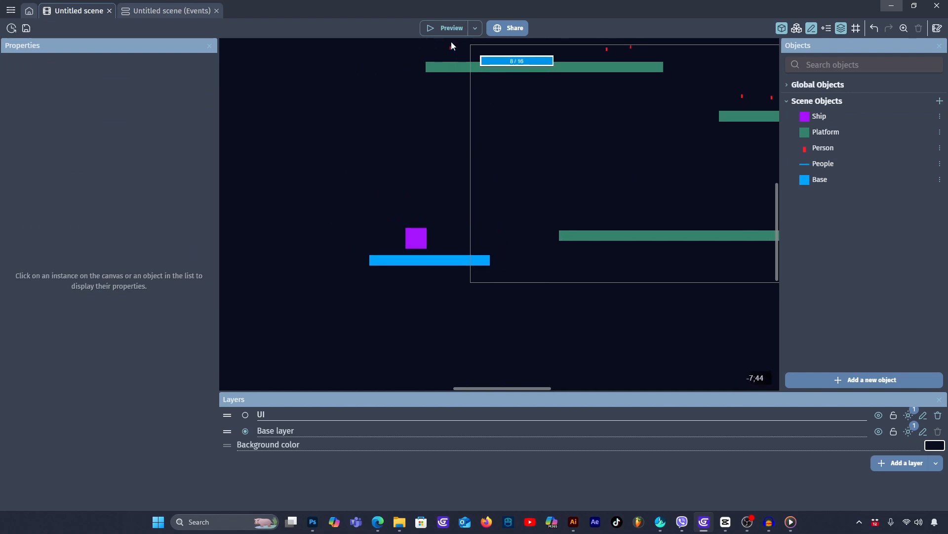
{"action": "left_click", "coordinate": [448, 29]}
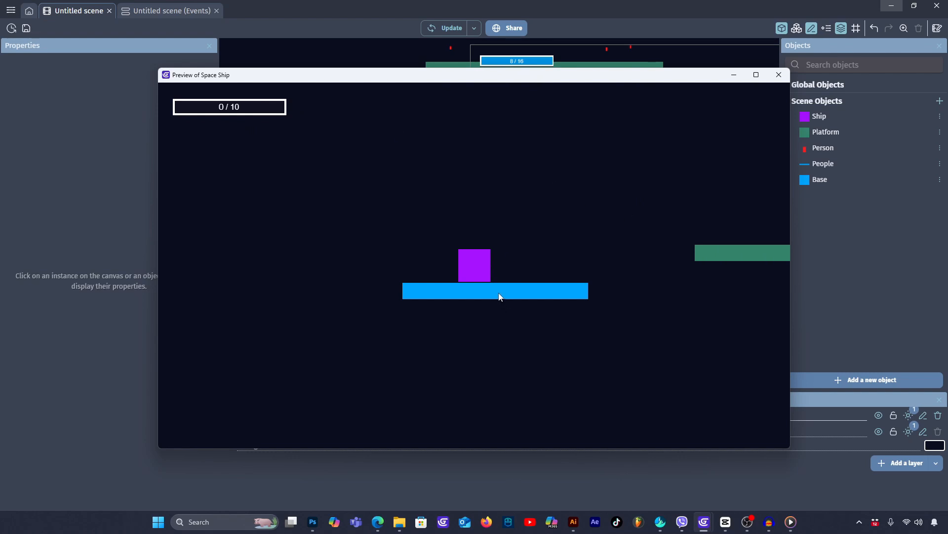
{"action": "left_click", "coordinate": [779, 74]}
{"action": "left_click_drag", "start_coordinate": [419, 244], "coordinate": [429, 245]}
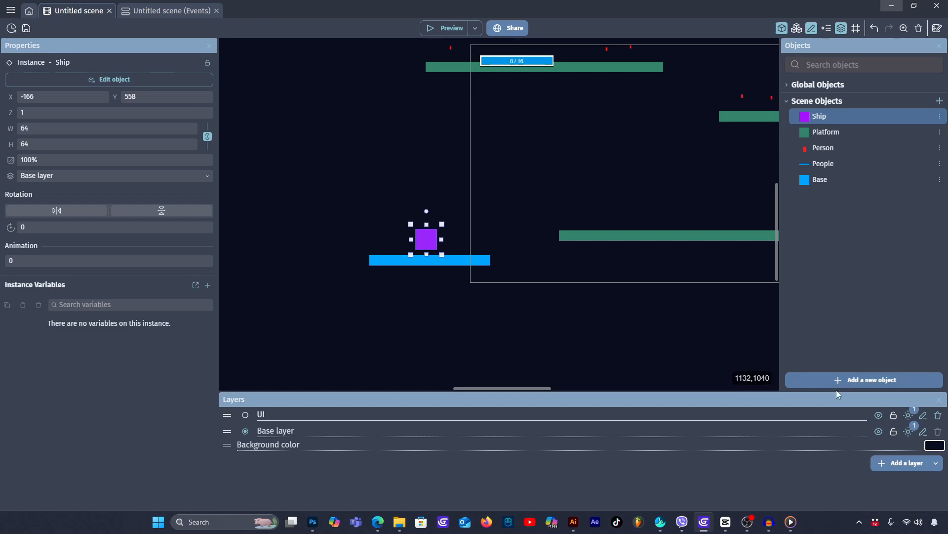
- Add a new Text object in white with the initial text "You Win!" and apply it
{"action": "left_click", "coordinate": [859, 378]}
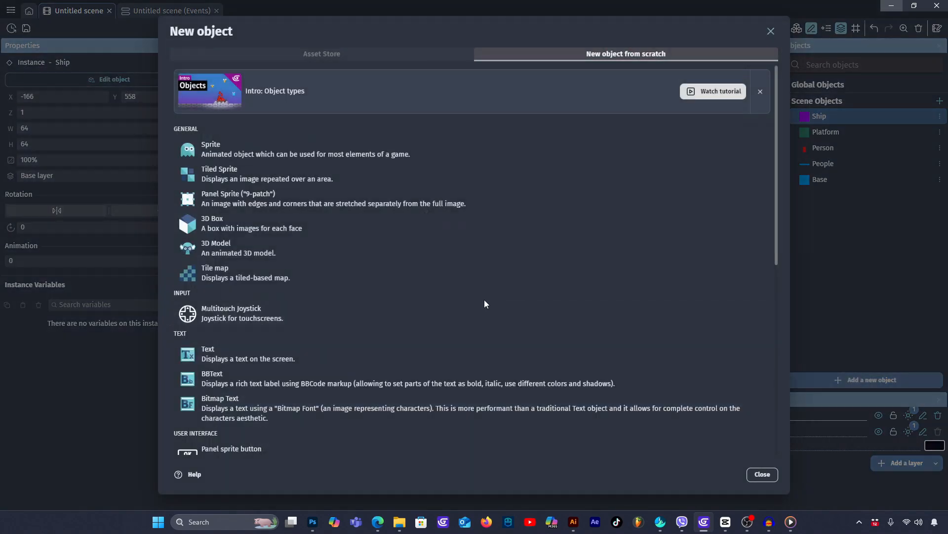
{"action": "scroll", "coordinate": [289, 274], "scroll_direction": "down", "scroll_amount": 7}
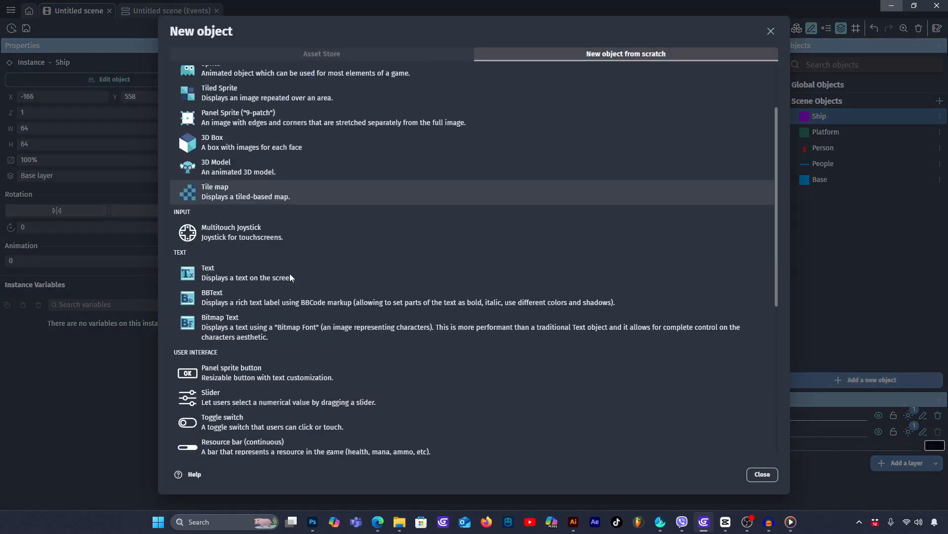
{"action": "scroll", "coordinate": [292, 274], "scroll_direction": "up", "scroll_amount": 8}
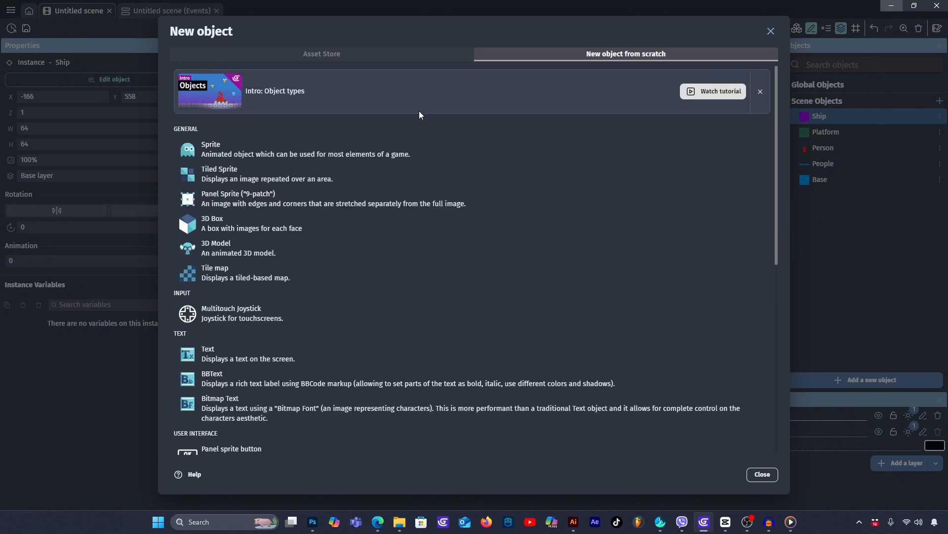
{"action": "left_click", "coordinate": [233, 353]}
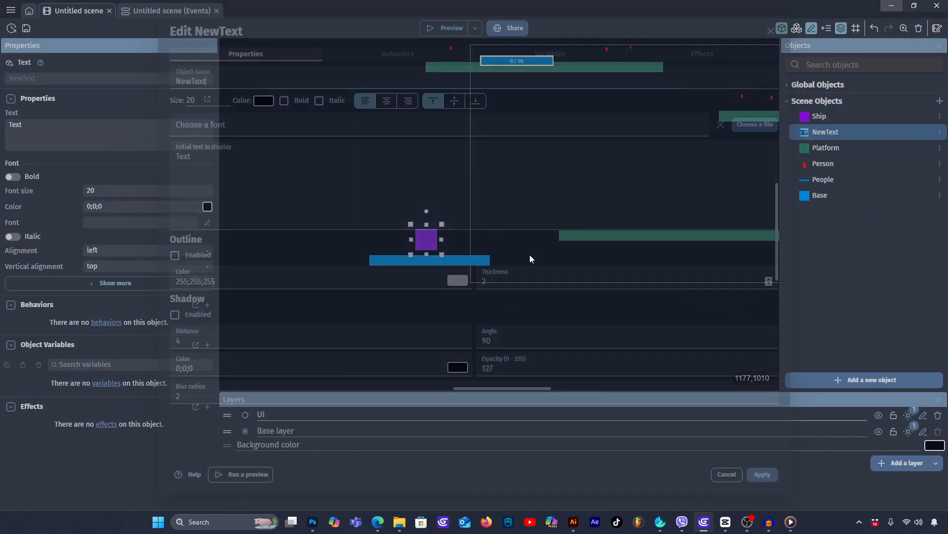
{"action": "left_click", "coordinate": [261, 102]}
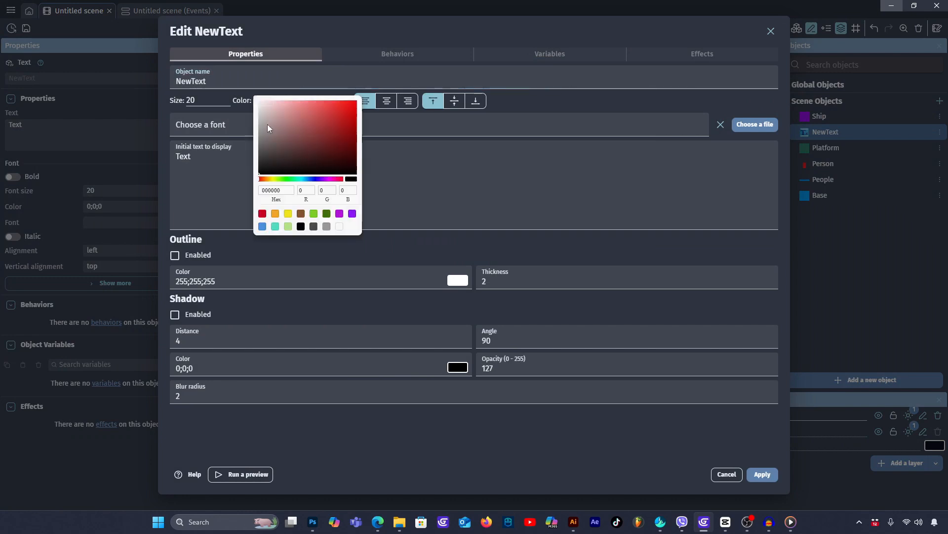
{"action": "left_click", "coordinate": [227, 156]}
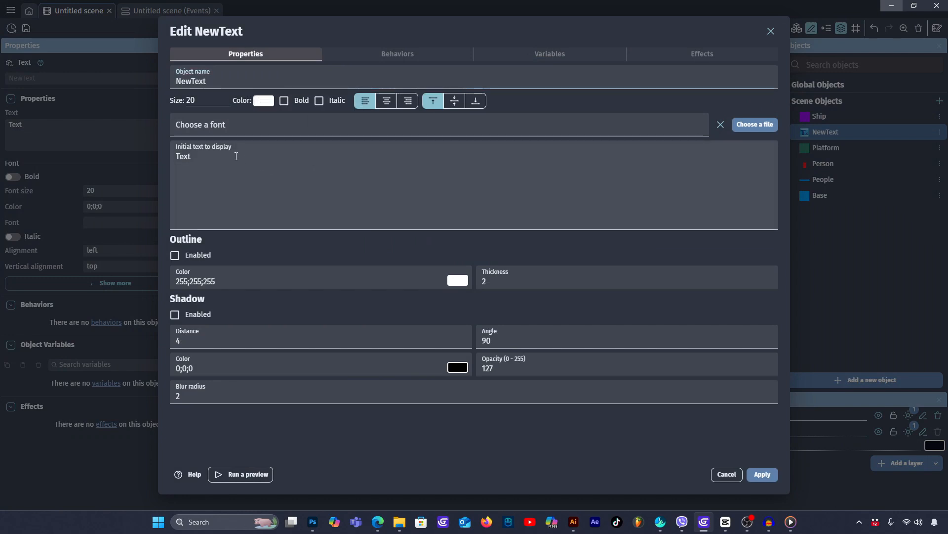
{"action": "double_click", "coordinate": [215, 161]}
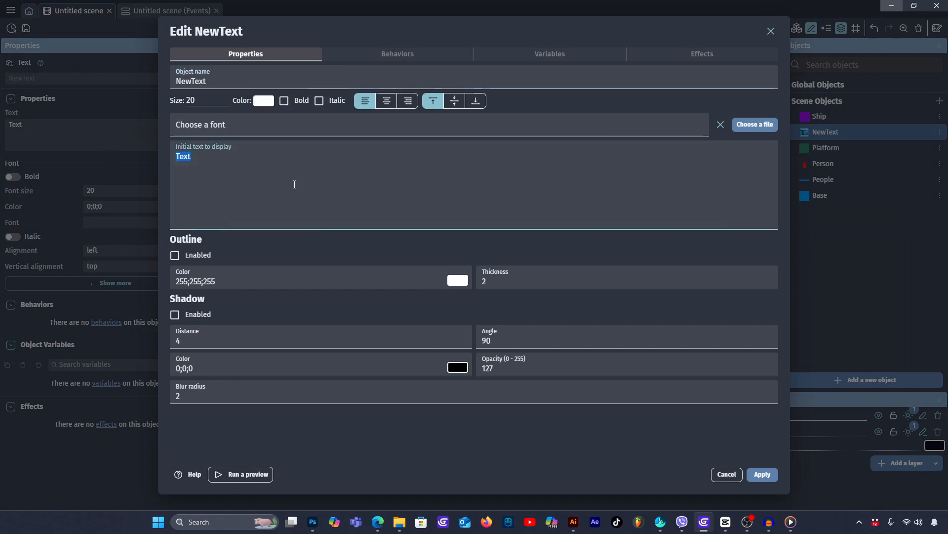
{"action": "type", "text": "You Win"}
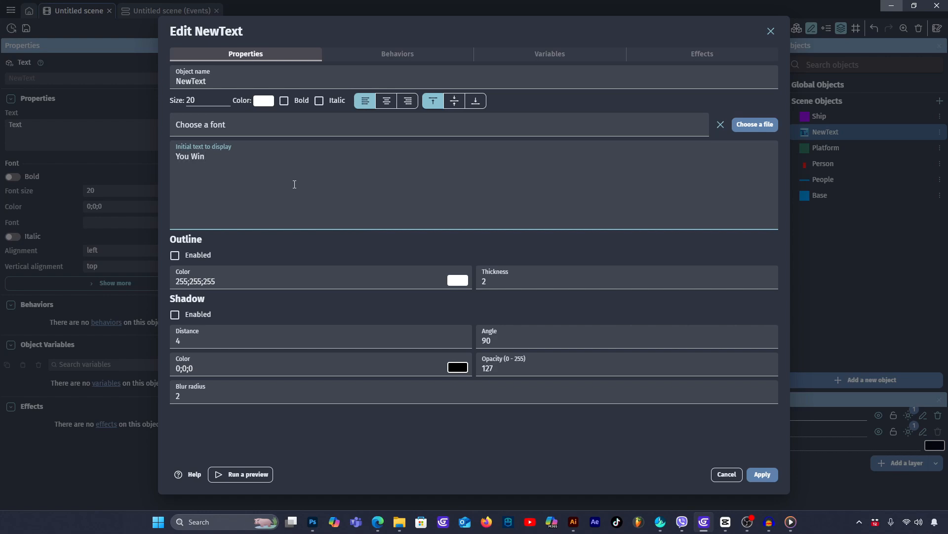
{"action": "type", "text": "!"}
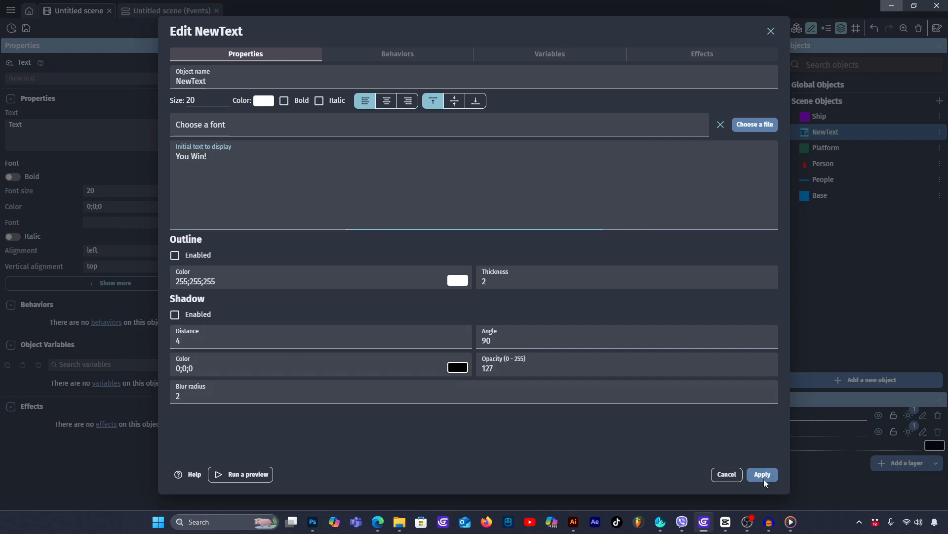
{"action": "left_click", "coordinate": [763, 475]}
- Rename the new text object to Win_Text, and raise the Ship slightly above the blue Base
{"action": "double_click", "coordinate": [828, 132]}
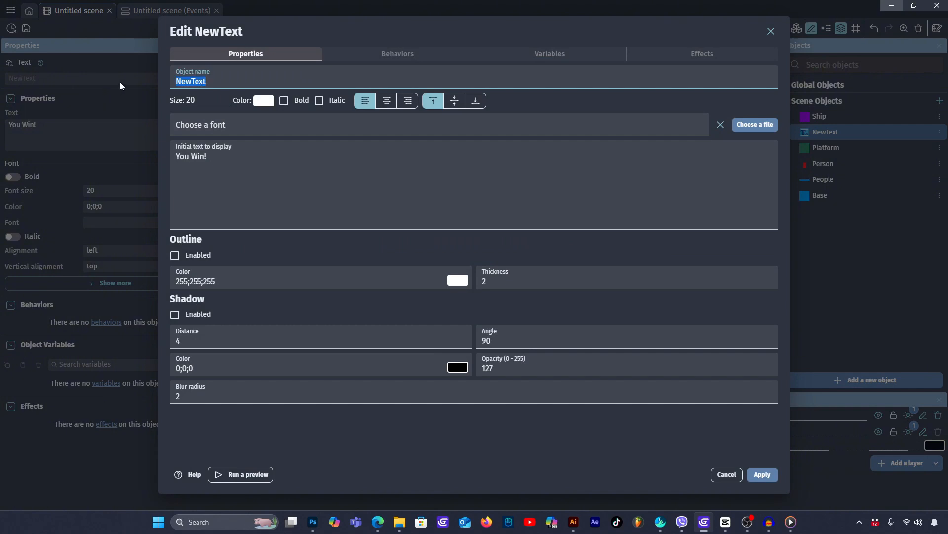
{"action": "type", "text": "Win_Text"}
{"action": "left_click", "coordinate": [752, 474]}
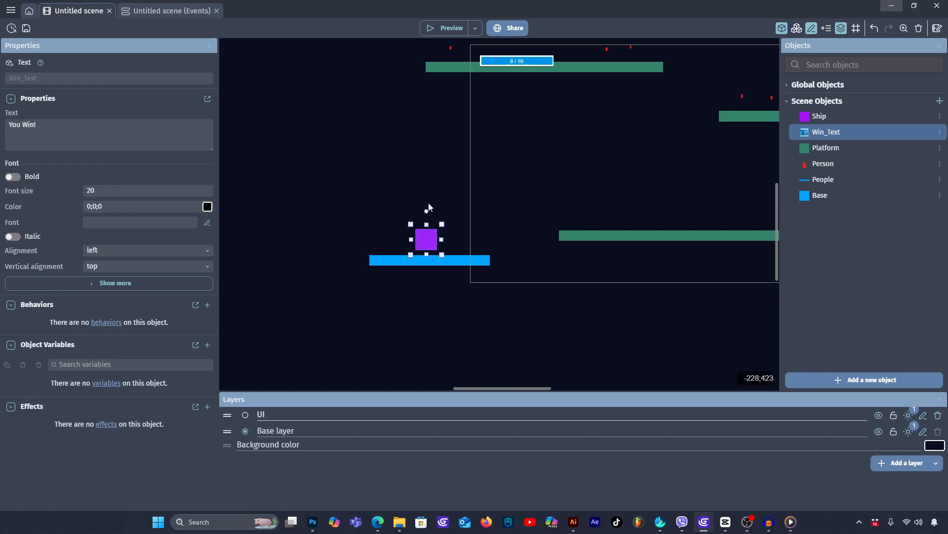
{"action": "mouse_move", "coordinate": [428, 241]}
{"action": "left_mouse_down"}
{"action": "mouse_move", "coordinate": [432, 221]}
{"action": "mouse_move", "coordinate": [425, 230]}
{"action": "left_mouse_up"}
{"action": "left_click", "coordinate": [503, 131]}
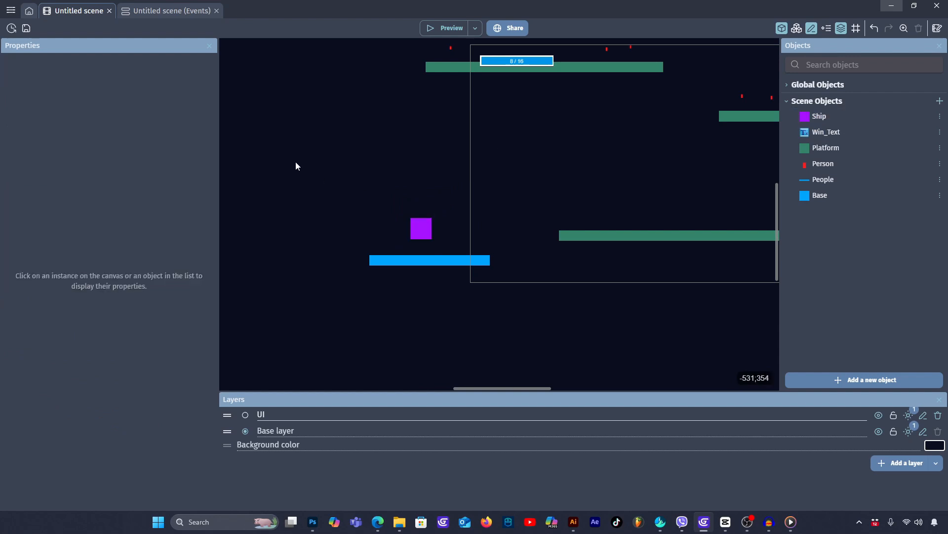
- Add a new scene event with the condition that the value of People equals 10
{"action": "left_click", "coordinate": [156, 11]}
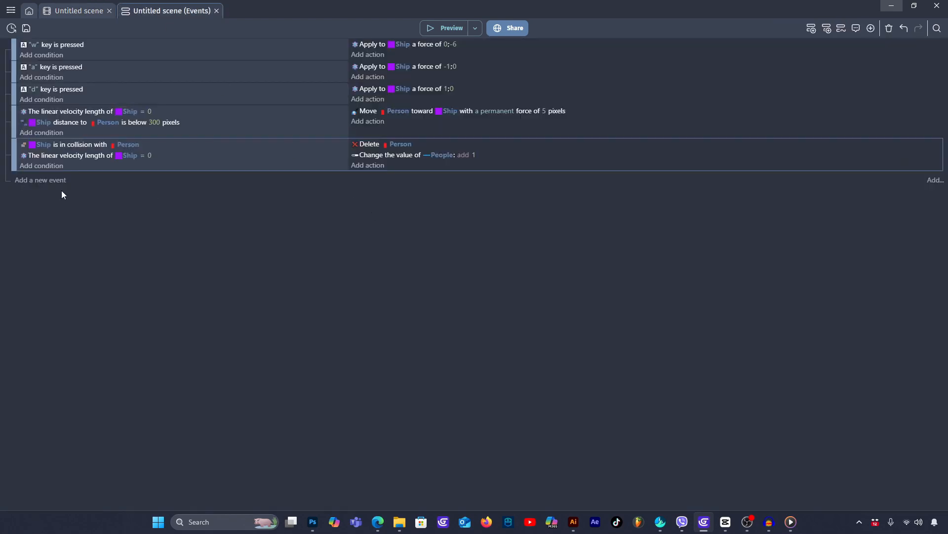
{"action": "left_click", "coordinate": [32, 181]}
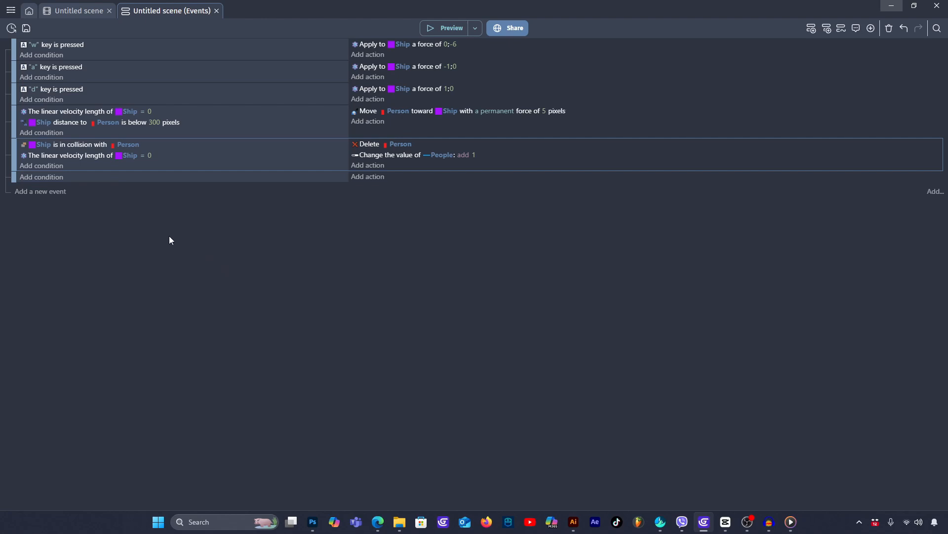
{"action": "left_click", "coordinate": [44, 178]}
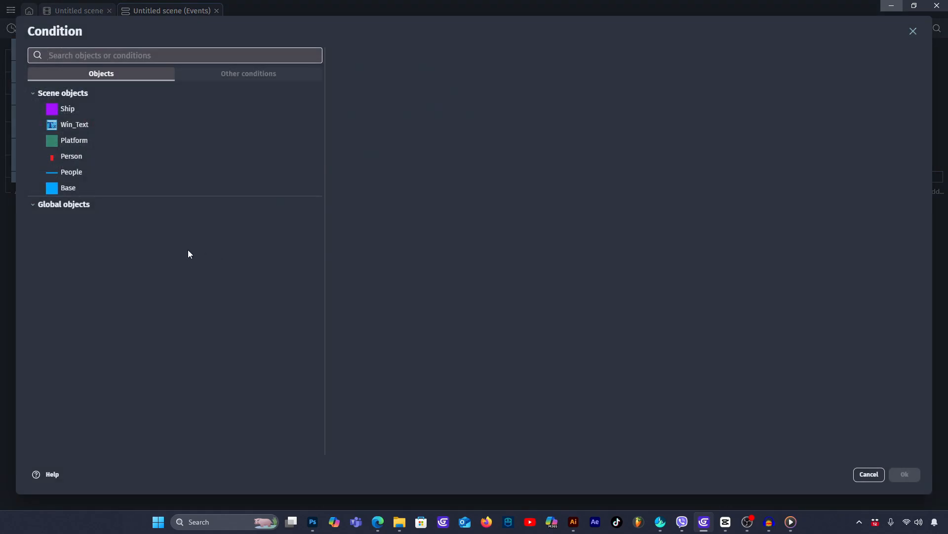
{"action": "left_click", "coordinate": [92, 171]}
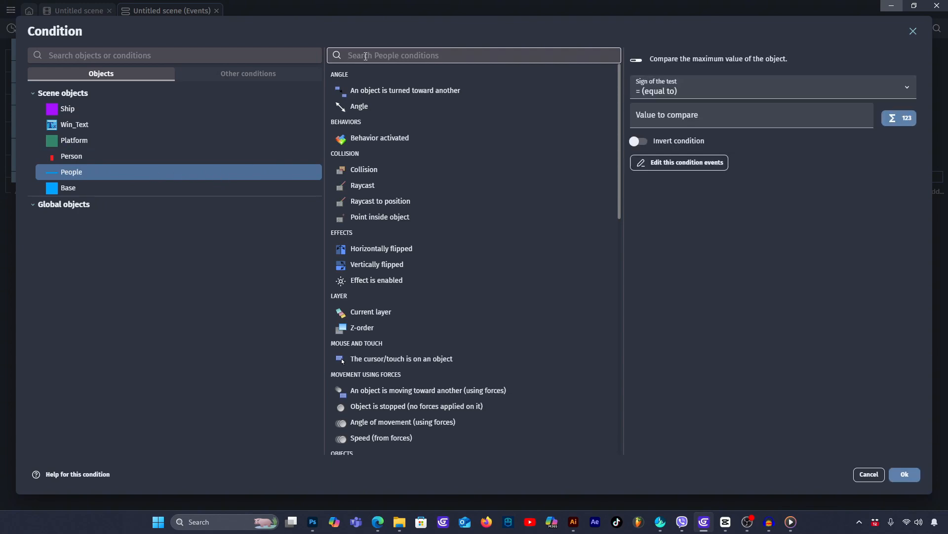
{"action": "type", "text": "val"}
{"action": "left_click", "coordinate": [409, 77]}
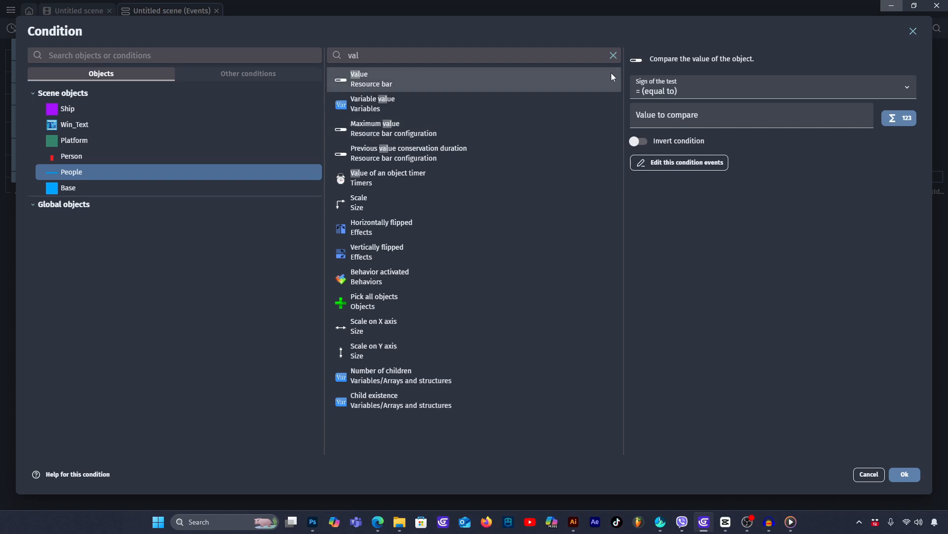
{"action": "left_click", "coordinate": [725, 115]}
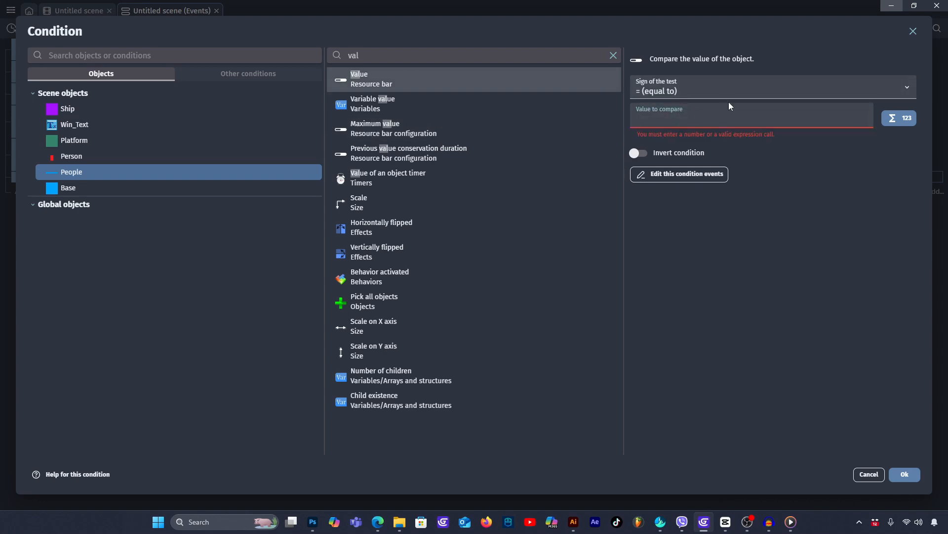
{"action": "type", "text": "10"}
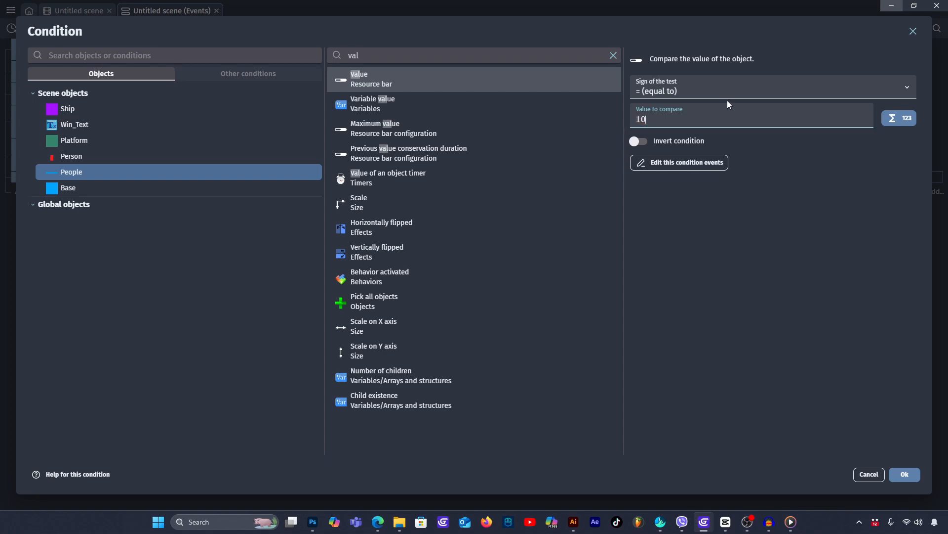
{"action": "left_click", "coordinate": [906, 473]}
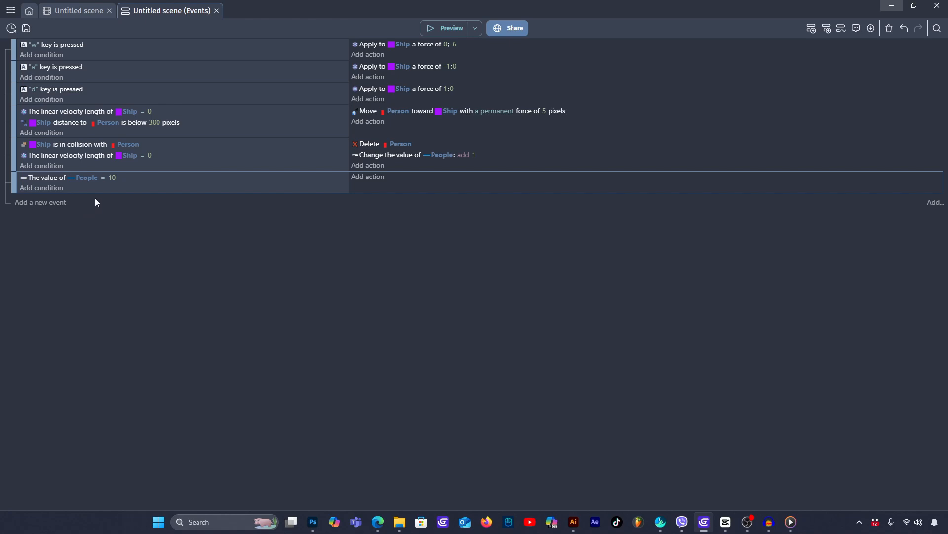
- Copy the condition that the Ship's linear velocity length equals 0 into the event checking for 10 People
{"action": "left_click", "coordinate": [47, 188]}
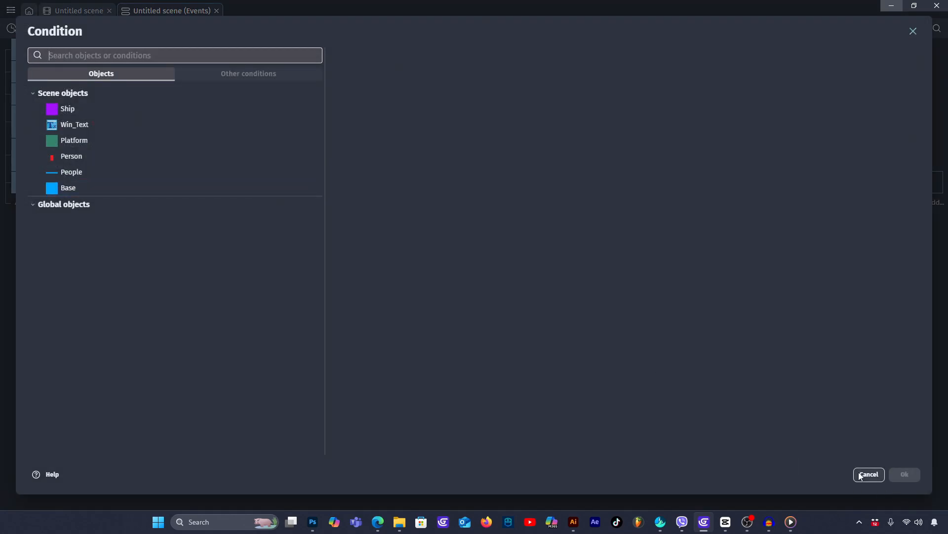
{"action": "left_click", "coordinate": [869, 475]}
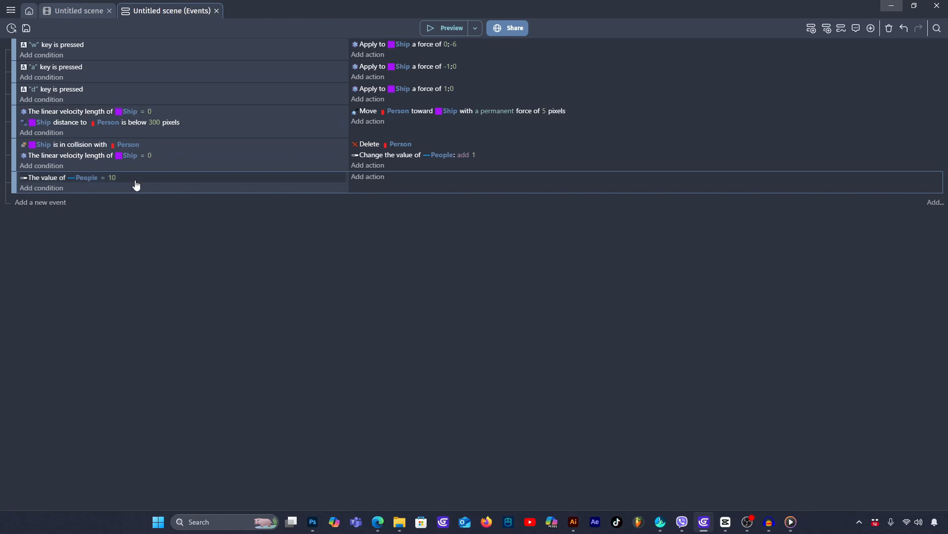
{"action": "left_click", "coordinate": [160, 156]}
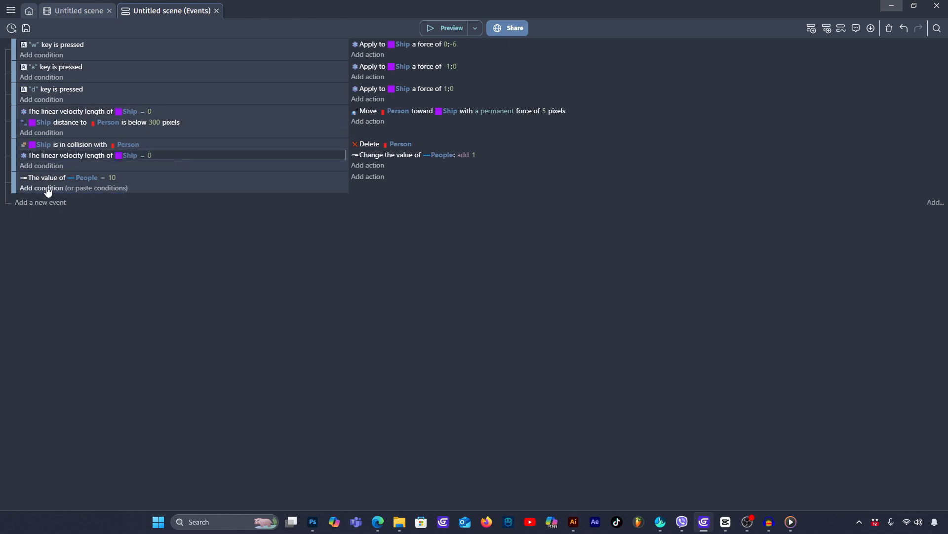
{"action": "left_click", "coordinate": [97, 191]}
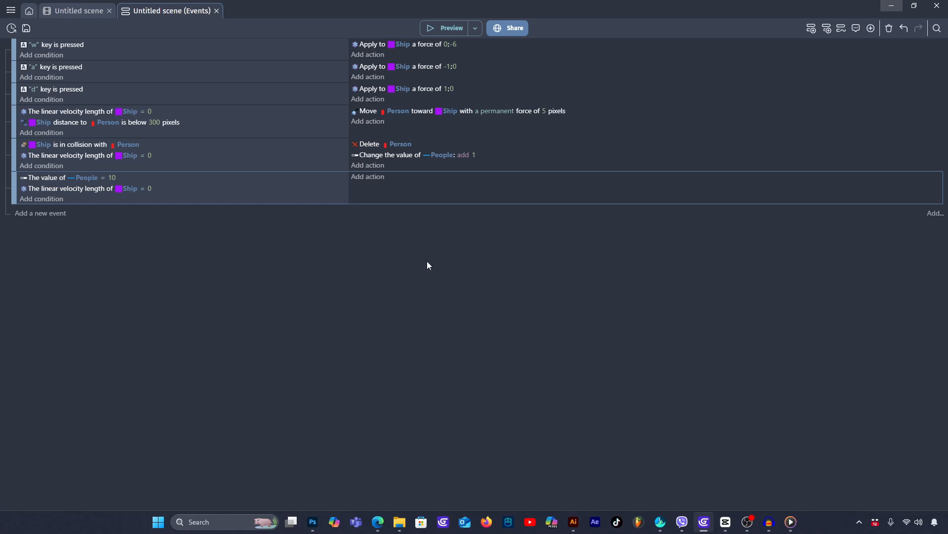
- In the event checking for 10 People, start a Create an object action for Win_Text with X position Ship.X()
{"action": "left_click", "coordinate": [79, 12]}
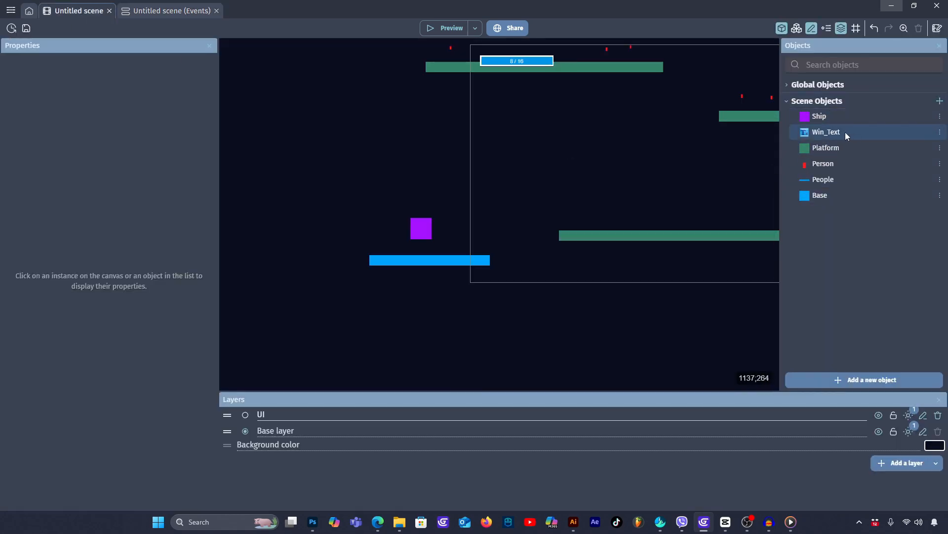
{"action": "left_click", "coordinate": [153, 9]}
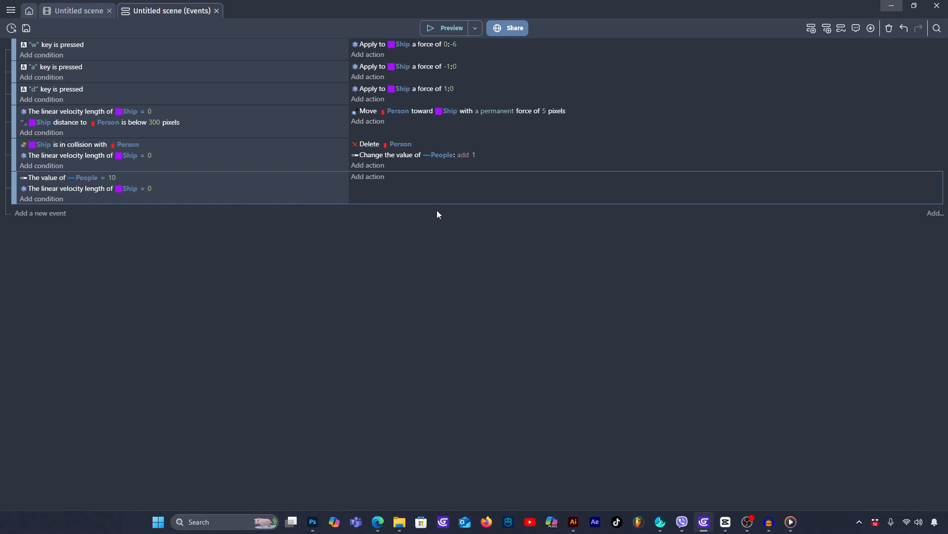
{"action": "left_click", "coordinate": [375, 179]}
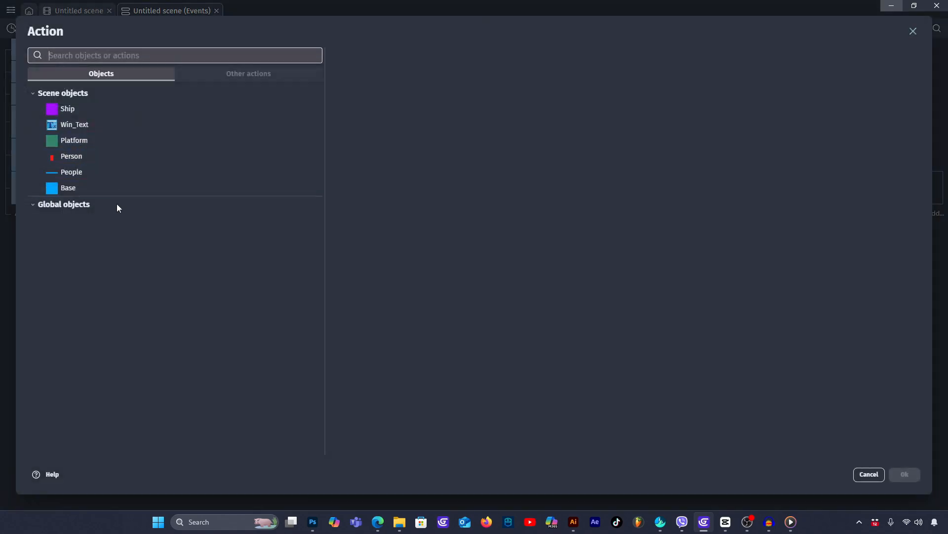
{"action": "left_click", "coordinate": [93, 126]}
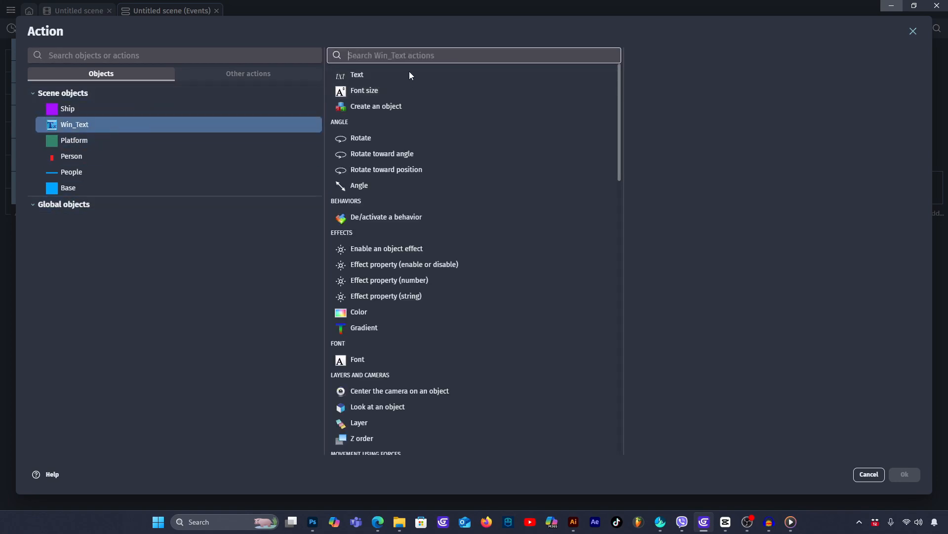
{"action": "left_click", "coordinate": [402, 103]}
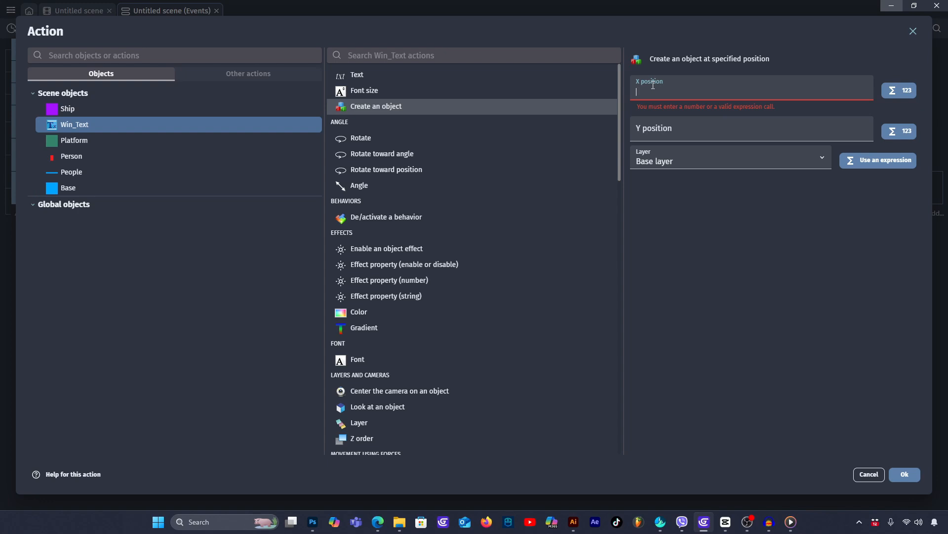
{"action": "type", "text": "ship"}
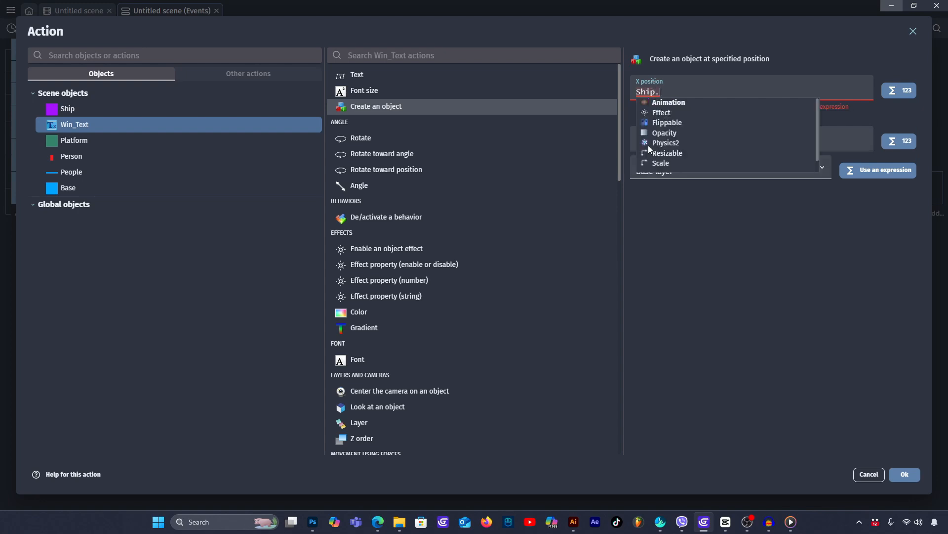
{"action": "type", "text": "X()"}
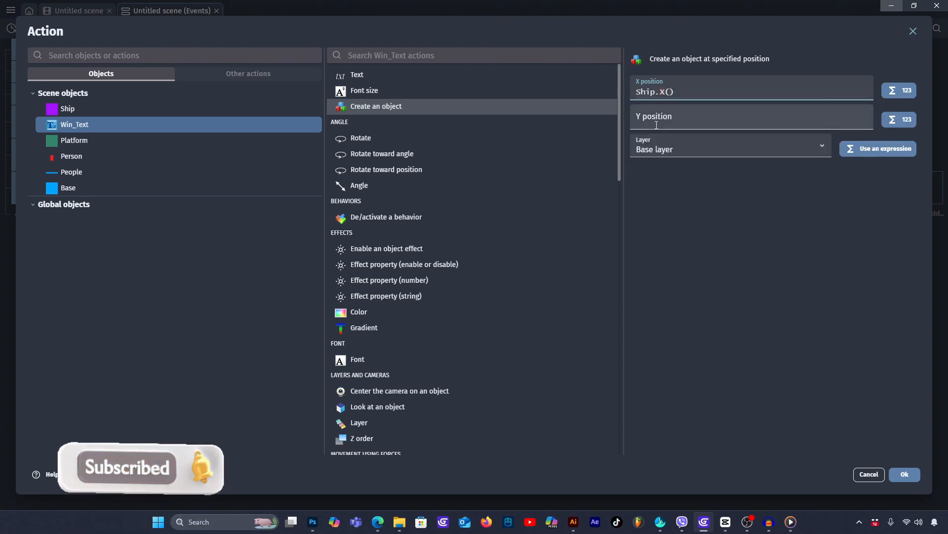
{"action": "left_click", "coordinate": [715, 255]}
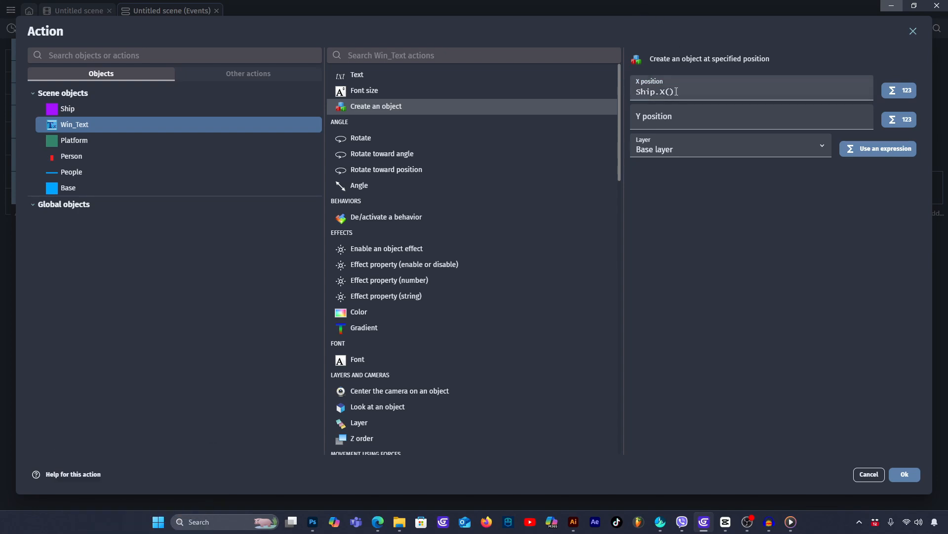
- Reuse the X expression to set the Y position to Ship.Y() and add the Win_Text creation action on the Base layer
{"action": "left_click_drag", "start_coordinate": [677, 92], "coordinate": [634, 93]}
{"action": "key", "text": "ctrl+c"}
{"action": "left_click", "coordinate": [652, 115]}
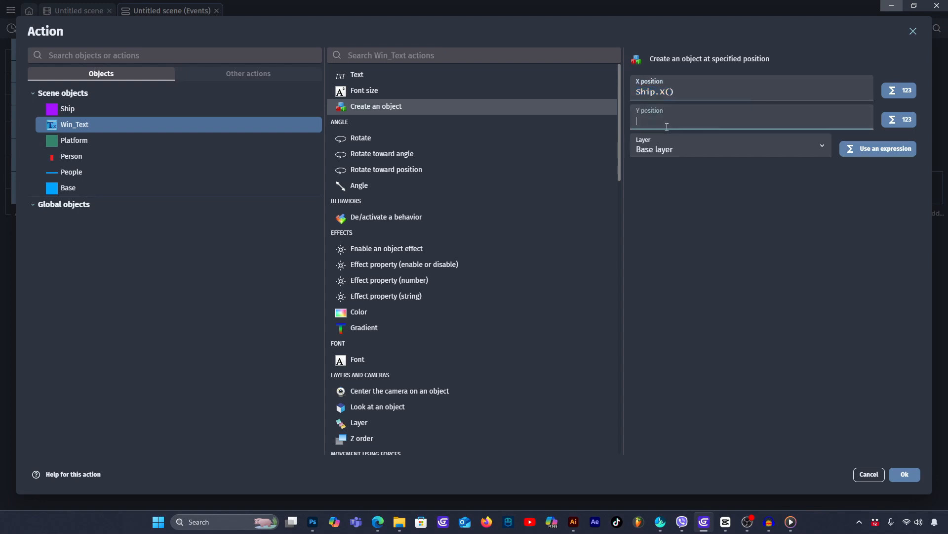
{"action": "key", "text": "ctrl+v"}
{"action": "left_click_drag", "start_coordinate": [665, 121], "coordinate": [660, 121]}
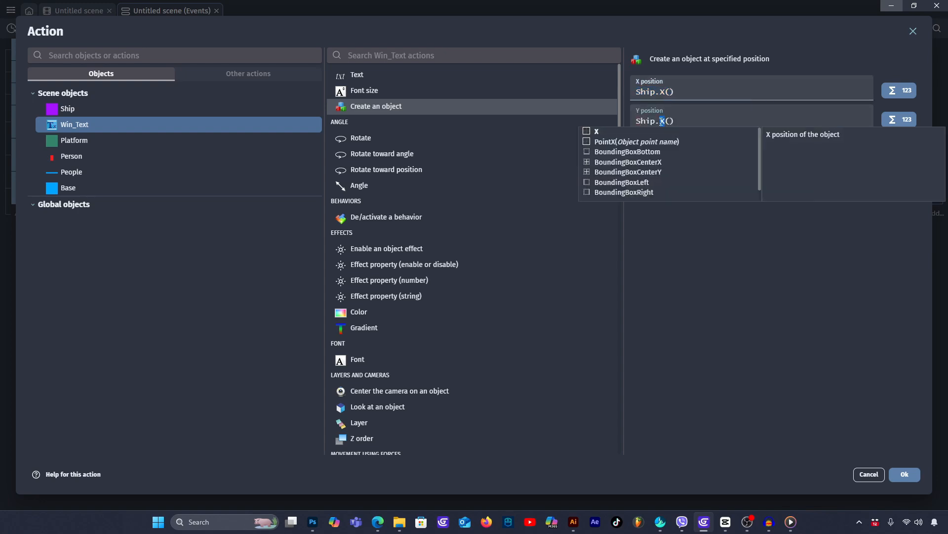
{"action": "type", "text": "Y"}
{"action": "left_click", "coordinate": [722, 283]}
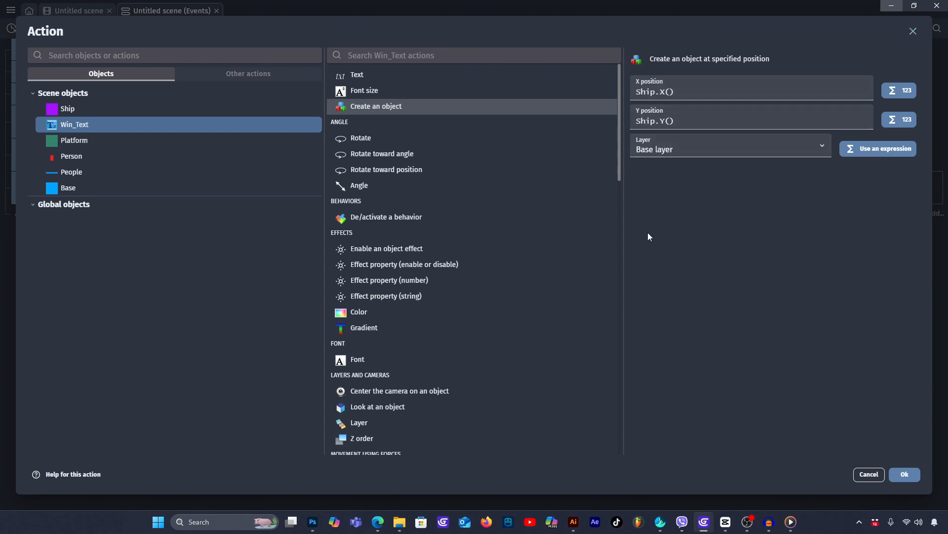
{"action": "left_click", "coordinate": [904, 475]}
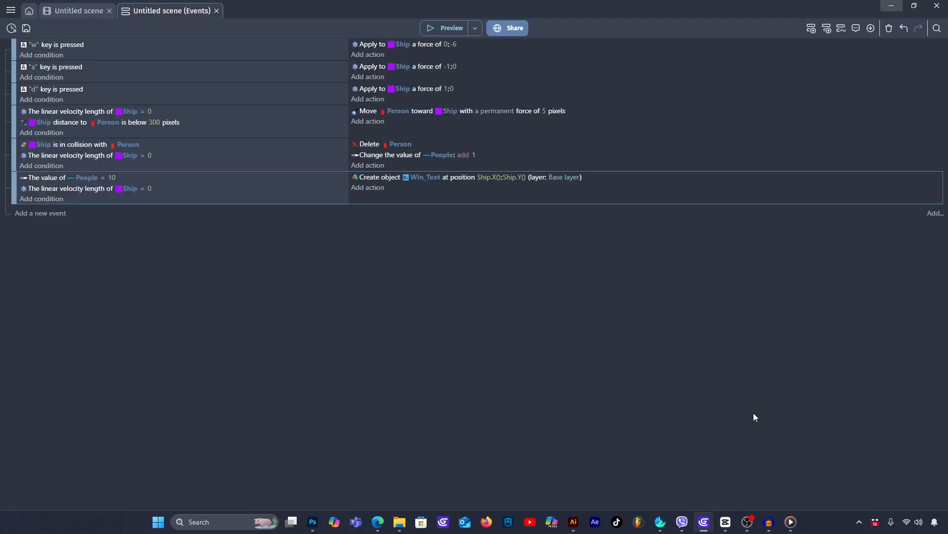
- Preview the game and fly the Ship from platform to platform, landing to collect all 10 Persons
{"action": "left_click", "coordinate": [451, 30]}
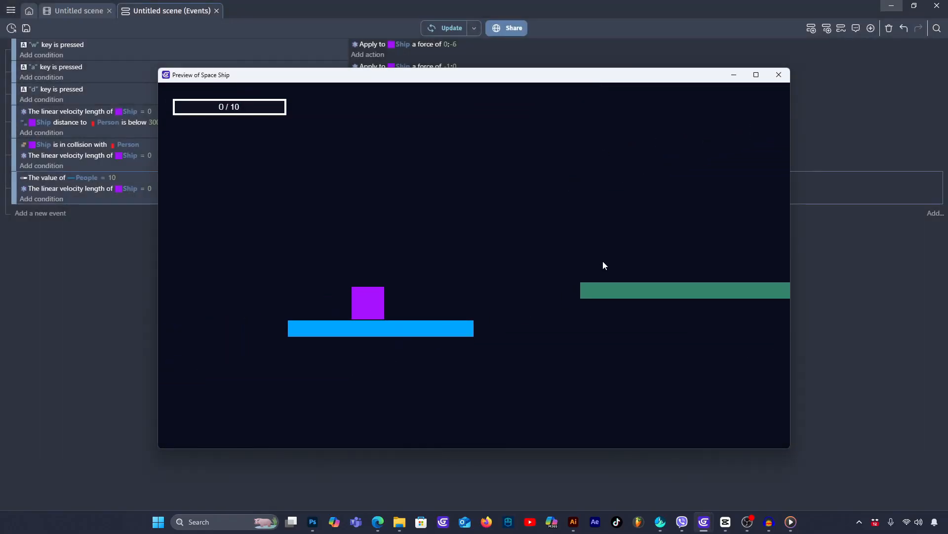
{"action": "key", "text": "w"}
{"action": "key", "text": "d"}
{"action": "key", "text": "d"}
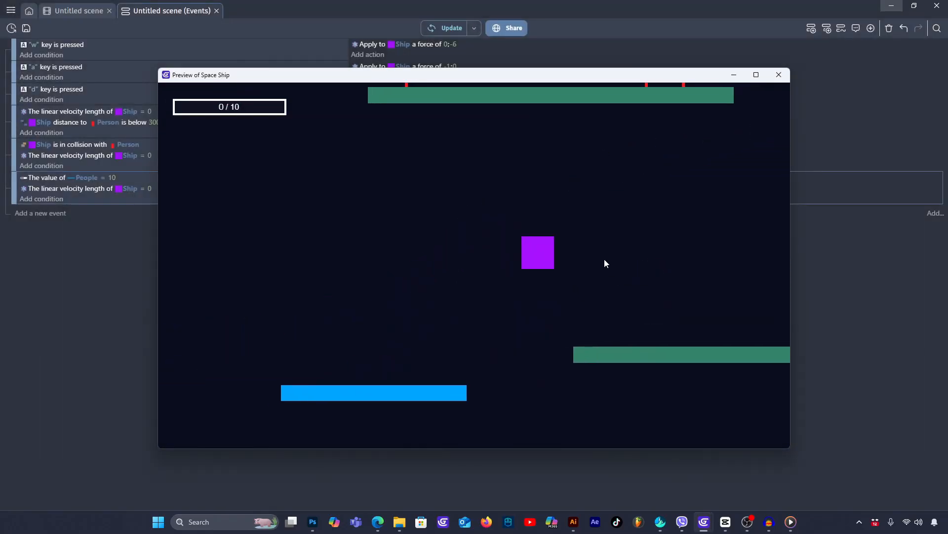
{"action": "key", "text": "w"}
{"action": "key", "text": "w"}
{"action": "key", "text": "a"}
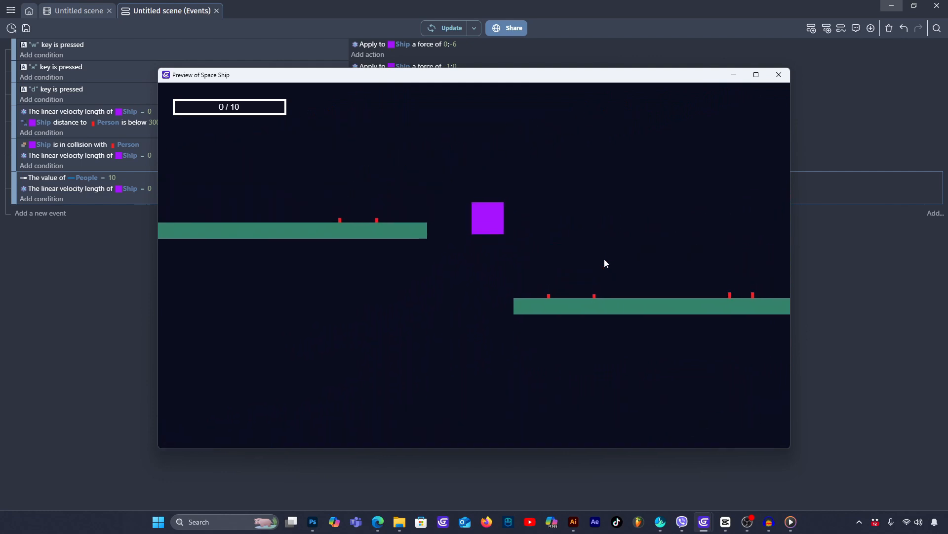
{"action": "key", "text": "d"}
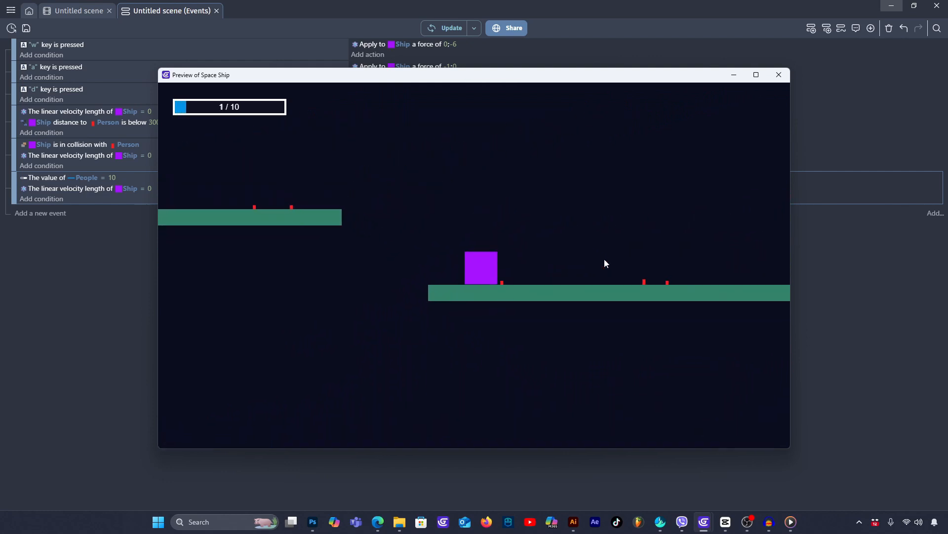
{"action": "key", "text": "w"}
{"action": "key", "text": "w"}
{"action": "key", "text": "d"}
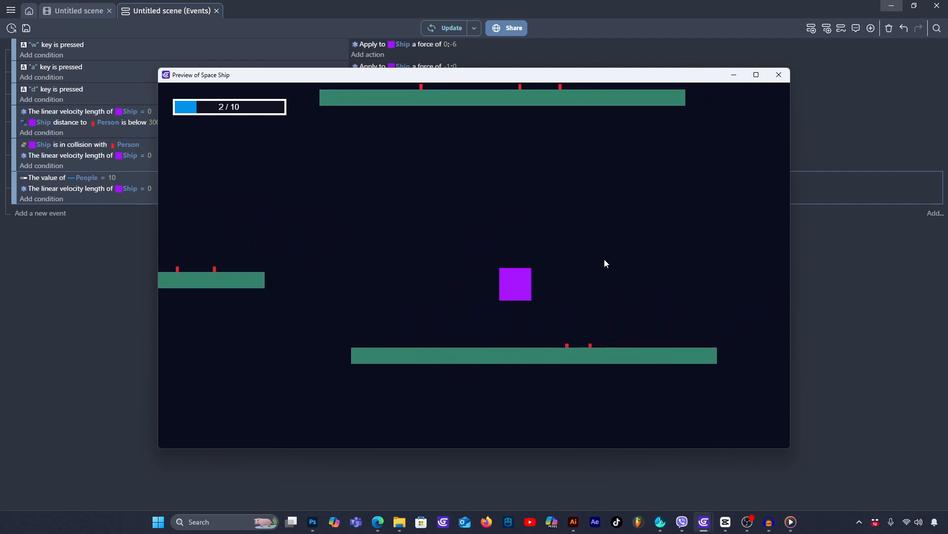
{"action": "key", "text": "w"}
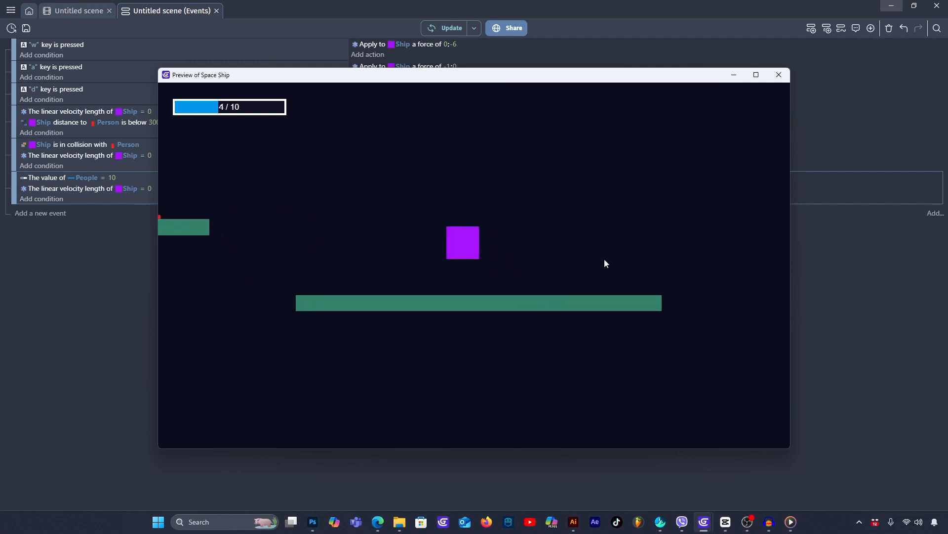
{"action": "key", "text": "a"}
{"action": "key", "text": "a"}
{"action": "key", "text": "w"}
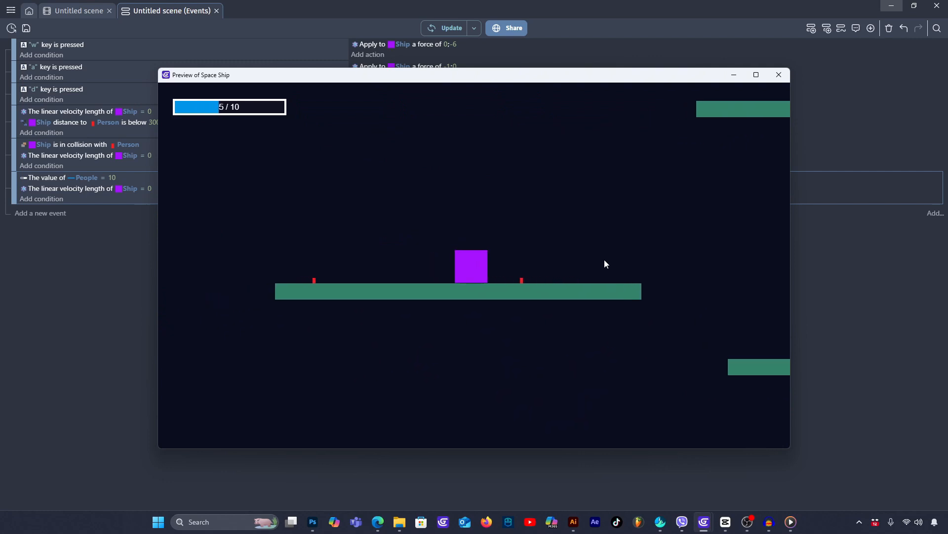
{"action": "key", "text": "w"}
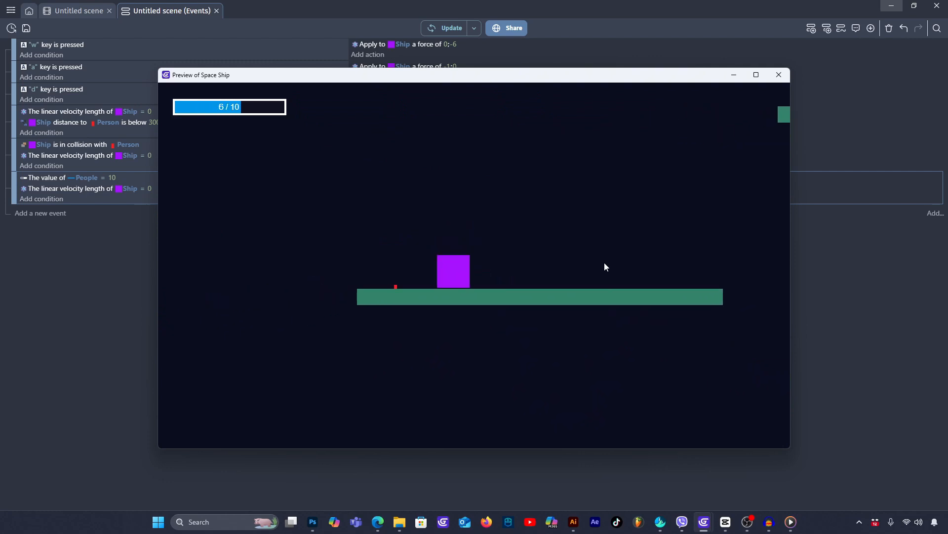
{"action": "key", "text": "w"}
{"action": "key", "text": "d"}
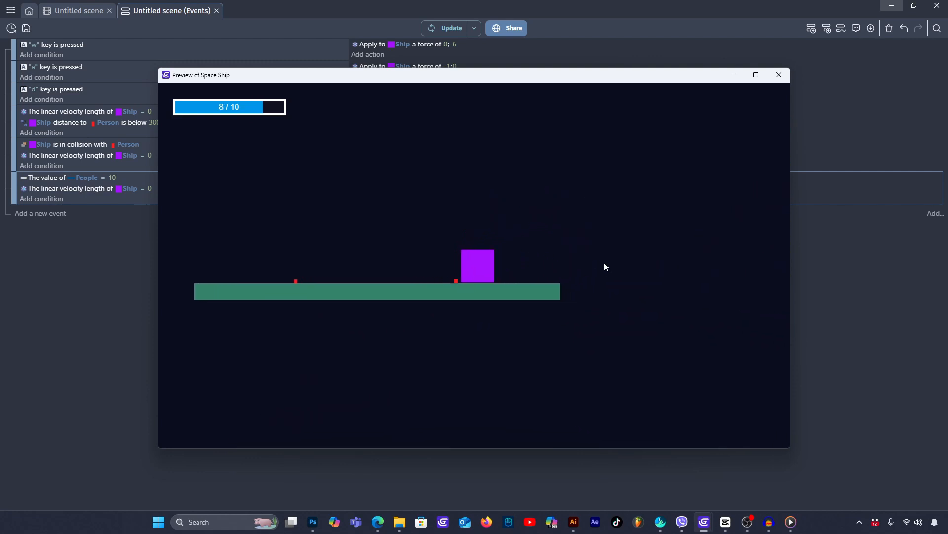
{"action": "key", "text": "w"}
{"action": "key", "text": "a"}
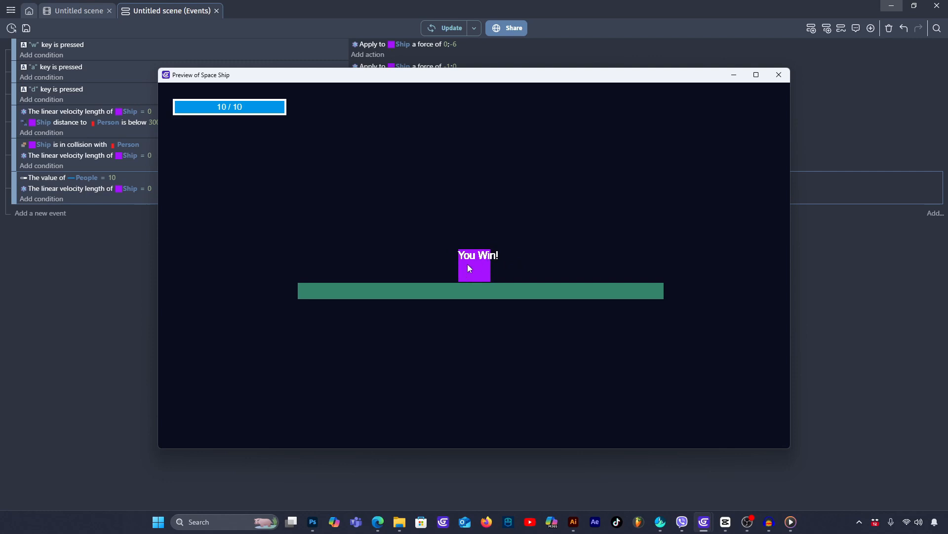
- Fly the Ship away from the win text to check where it stays, and close the preview
{"action": "key", "text": "w"}
{"action": "key", "text": "a"}
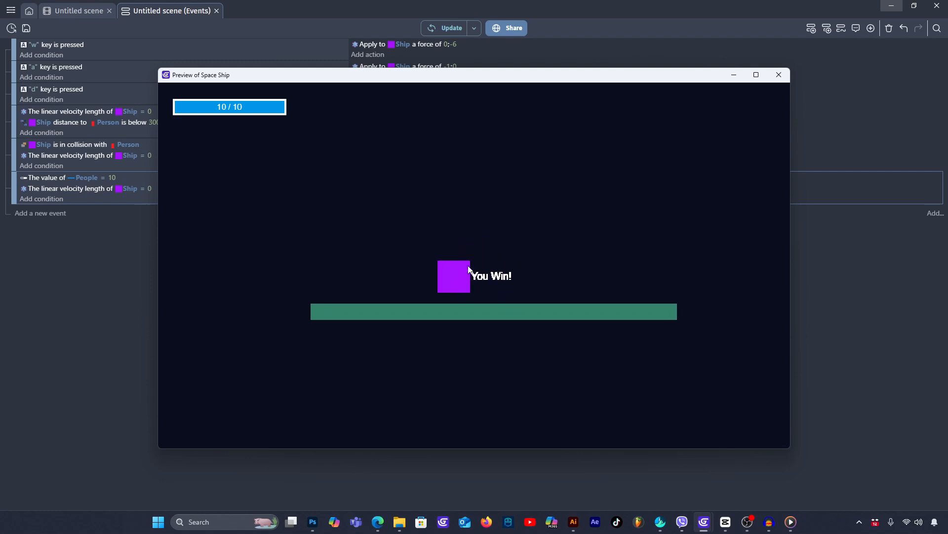
{"action": "key", "text": "w"}
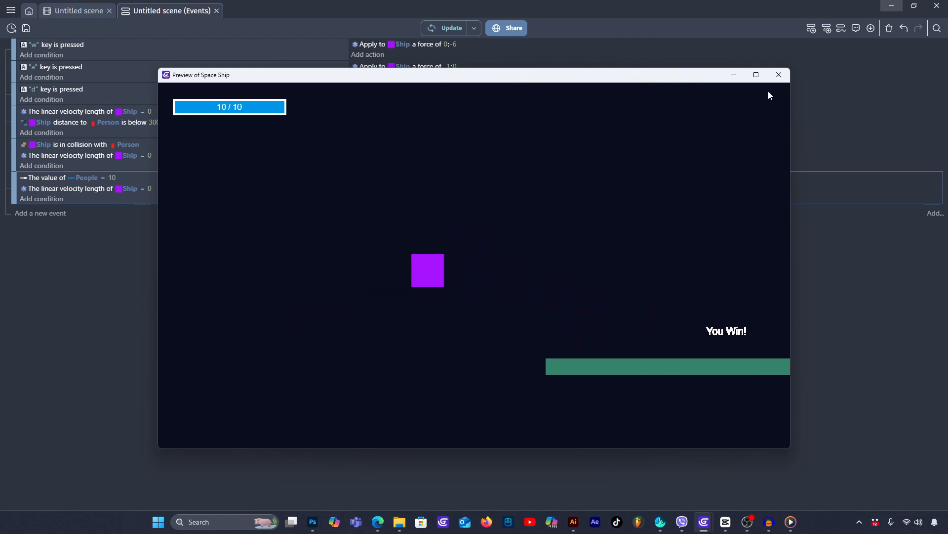
{"action": "left_click", "coordinate": [778, 76]}
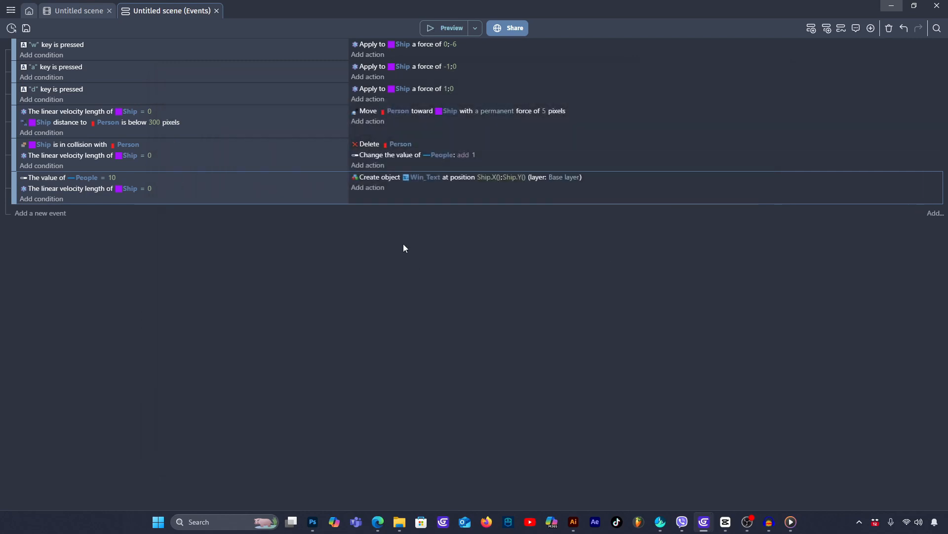
- Add a Physics2 Collision condition between the Ship and the Base to the event checking for 10 People
{"action": "left_click", "coordinate": [57, 200]}
{"action": "left_click", "coordinate": [102, 108]}
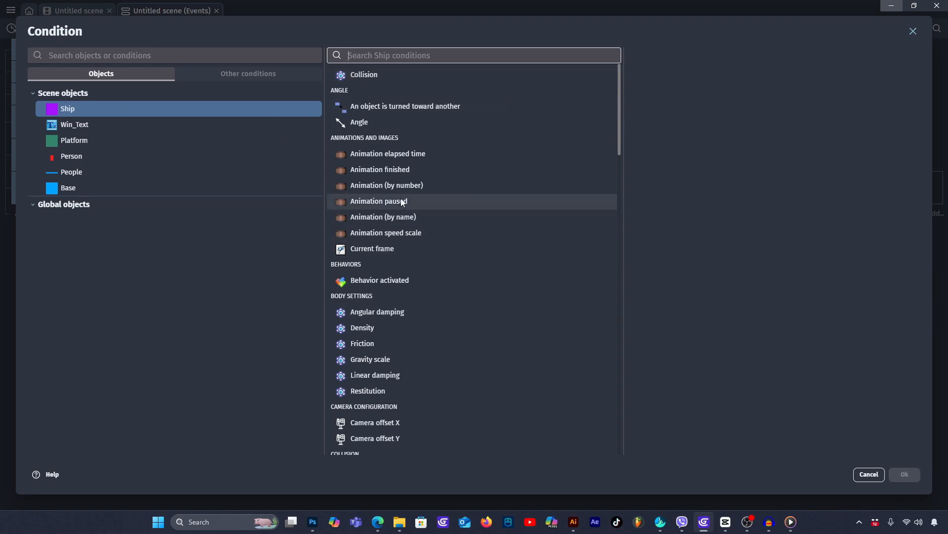
{"action": "scroll", "coordinate": [401, 197], "scroll_direction": "down", "scroll_amount": 1}
{"action": "scroll", "coordinate": [377, 102], "scroll_direction": "up", "scroll_amount": 1}
{"action": "scroll", "coordinate": [380, 109], "scroll_direction": "down", "scroll_amount": 7}
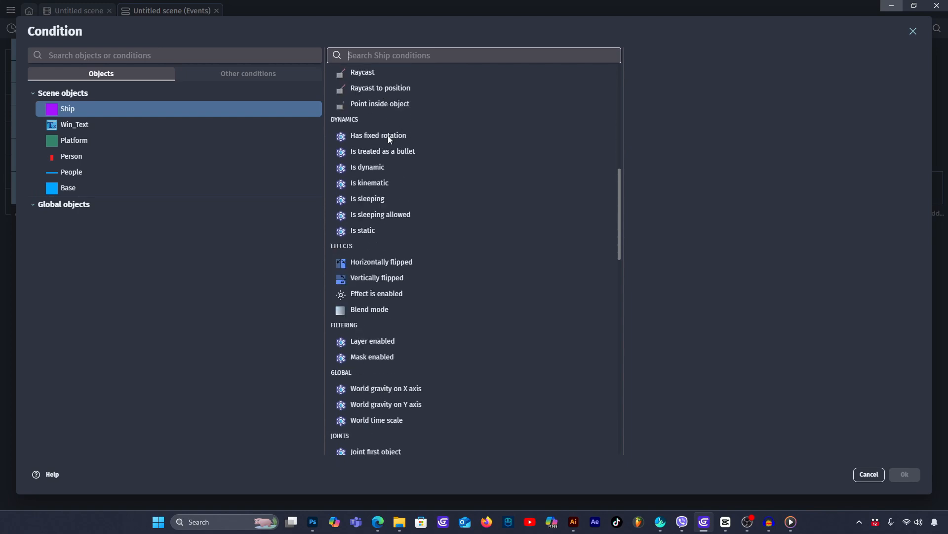
{"action": "scroll", "coordinate": [395, 163], "scroll_direction": "up", "scroll_amount": 5}
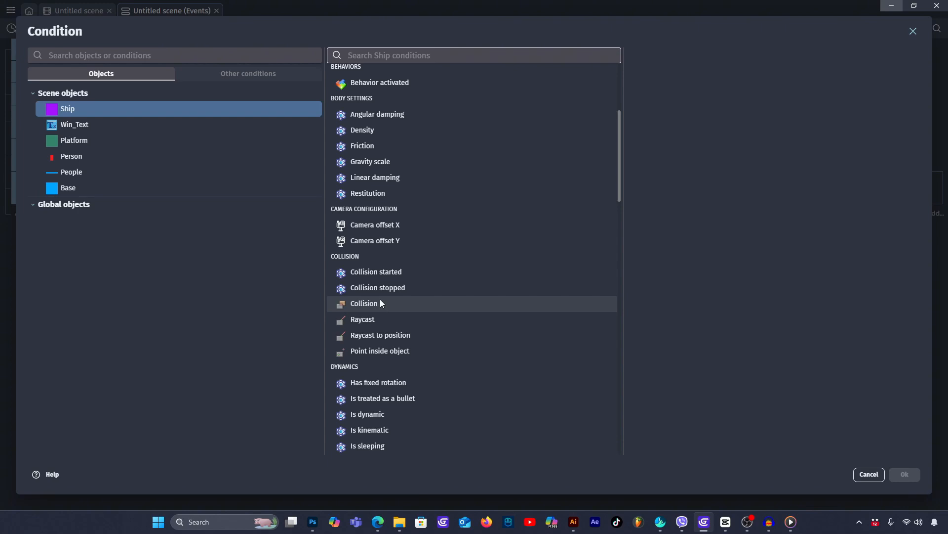
{"action": "scroll", "coordinate": [381, 300], "scroll_direction": "up", "scroll_amount": 4}
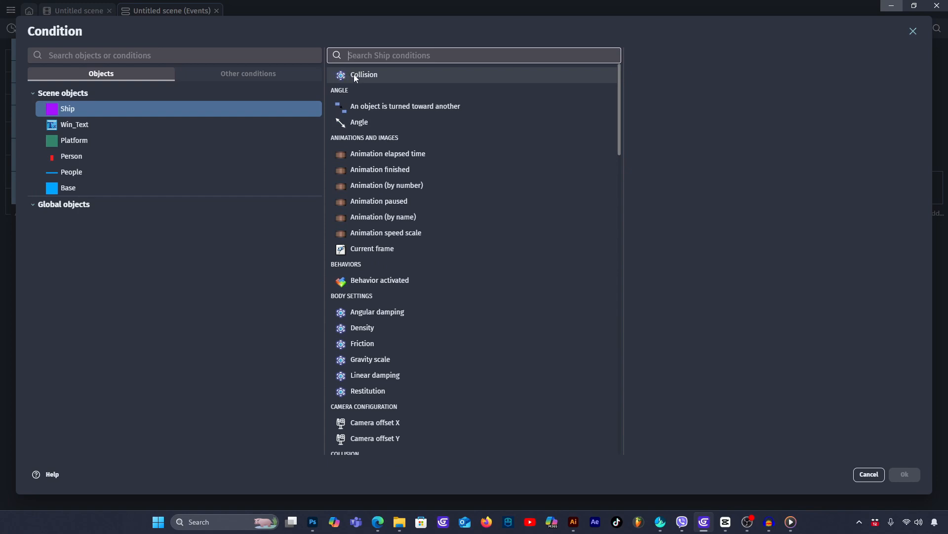
{"action": "left_click", "coordinate": [387, 72]}
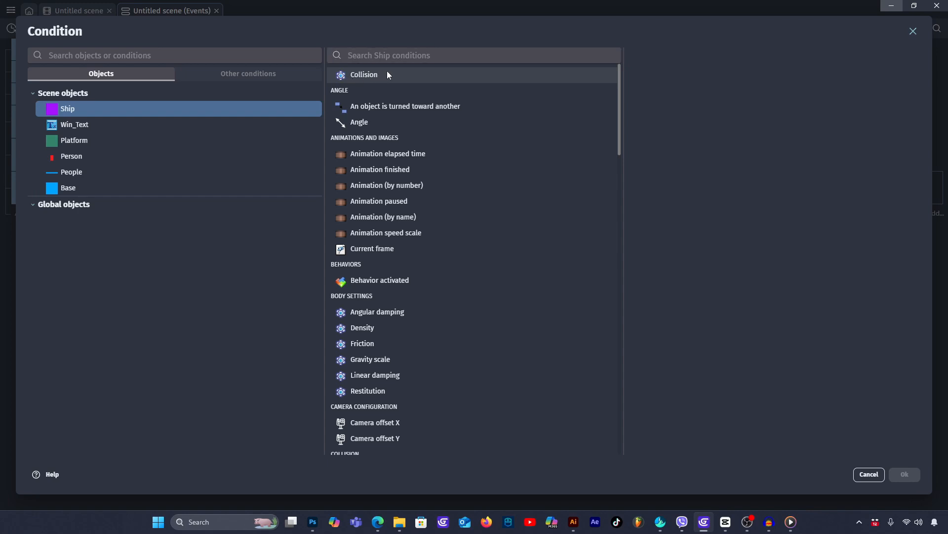
{"action": "left_click", "coordinate": [662, 113]}
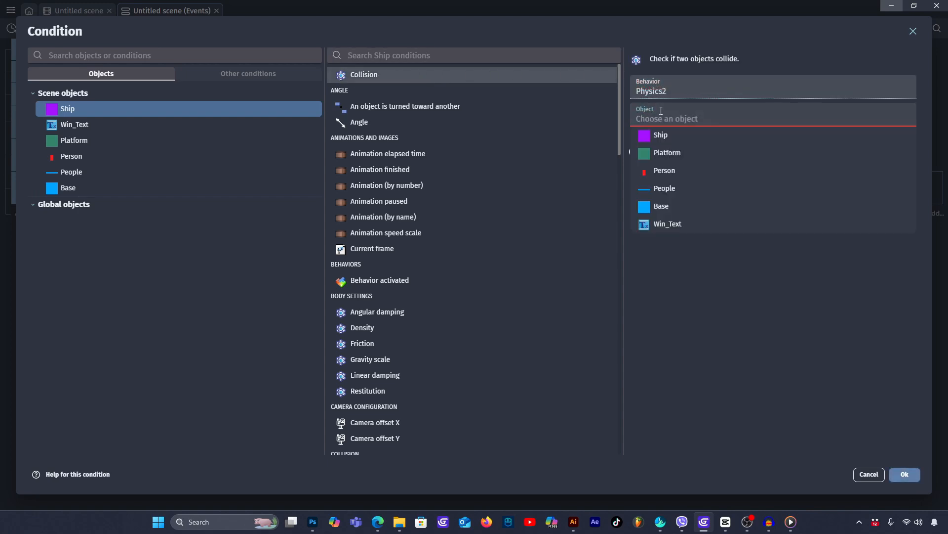
{"action": "left_click", "coordinate": [672, 212]}
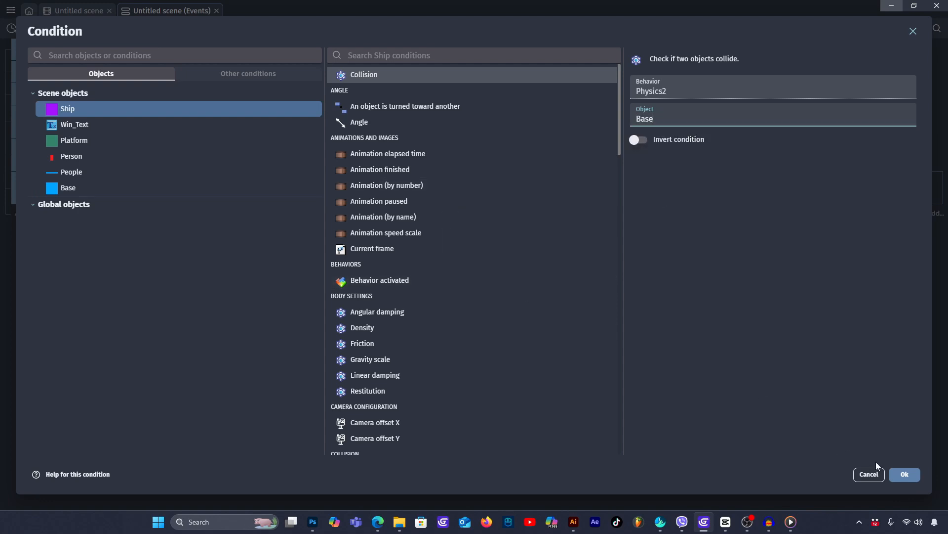
{"action": "left_click", "coordinate": [902, 473]}
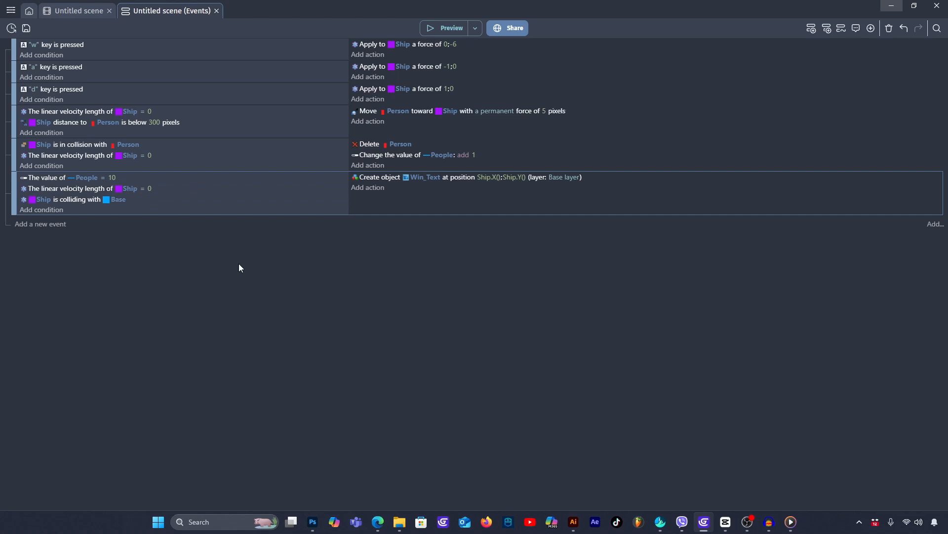
- Add an action setting the Ship as static to the event that creates Win_Text
{"action": "left_click", "coordinate": [368, 187]}
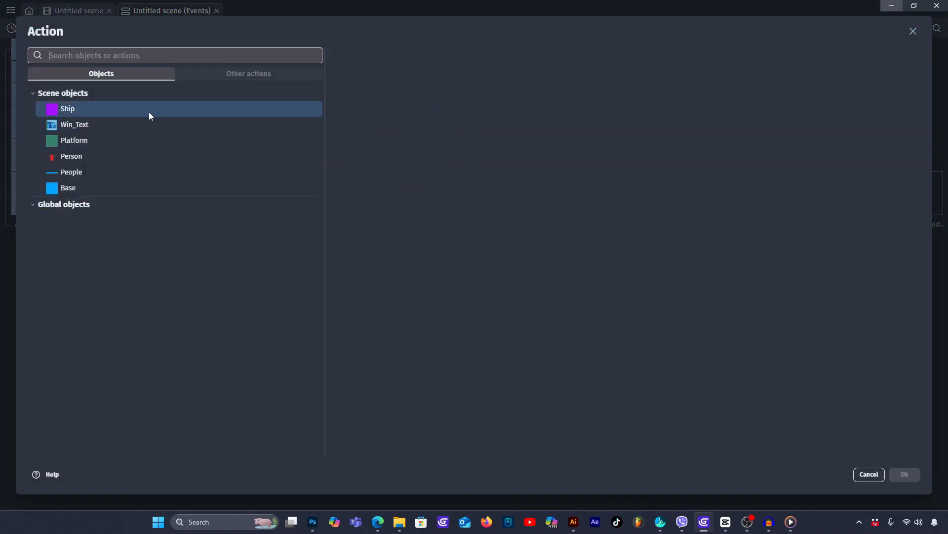
{"action": "left_click", "coordinate": [134, 108]}
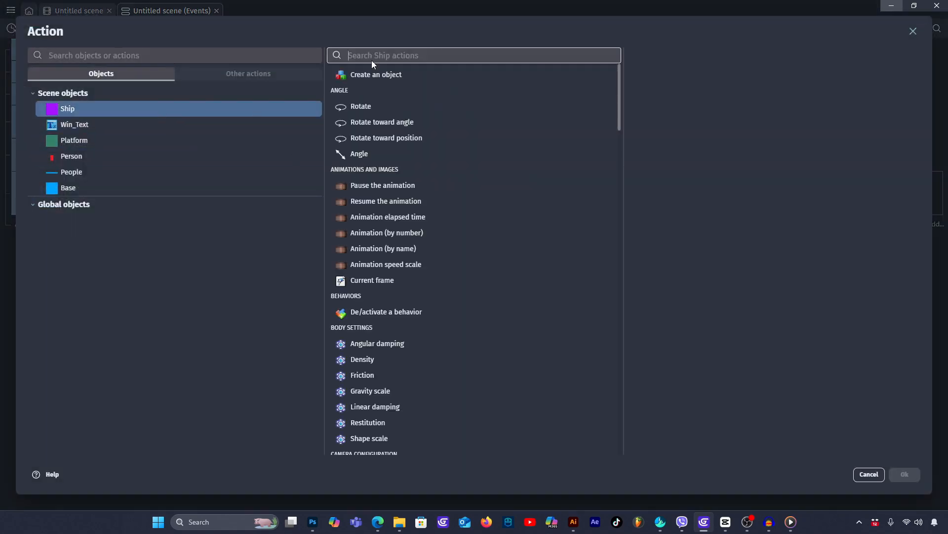
{"action": "type", "text": "stat"}
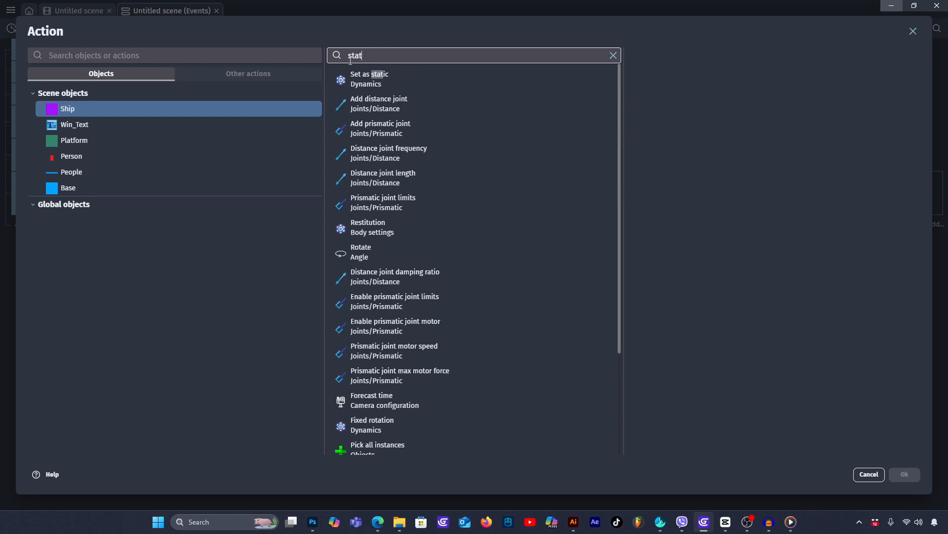
{"action": "left_click", "coordinate": [371, 79]}
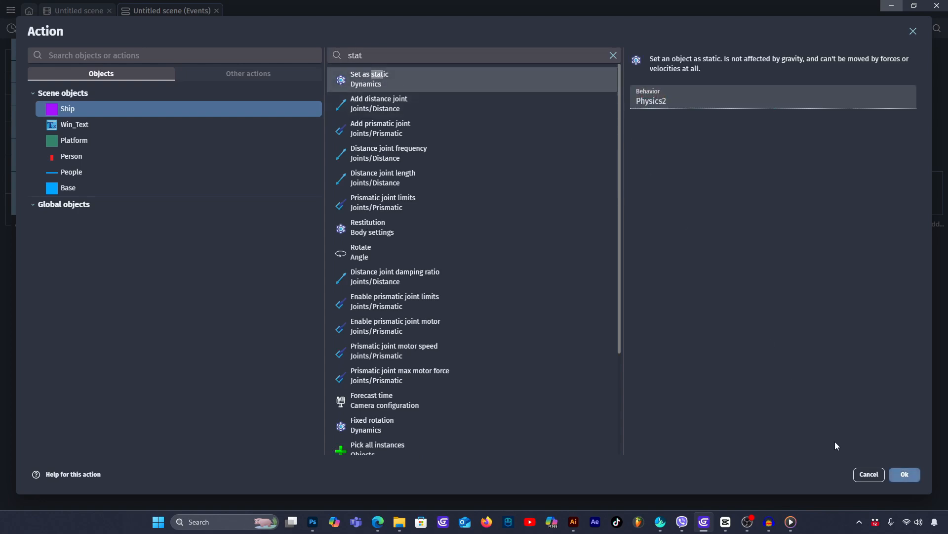
{"action": "left_click", "coordinate": [909, 474]}
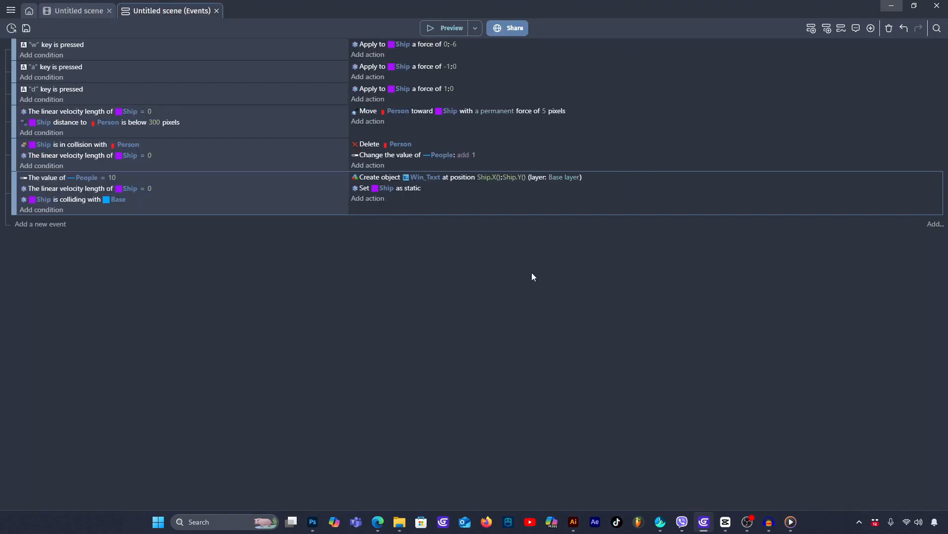
- Preview the game and fly the Ship between the platforms, landing on each until all 10 Persons are collected
{"action": "left_click", "coordinate": [452, 27]}
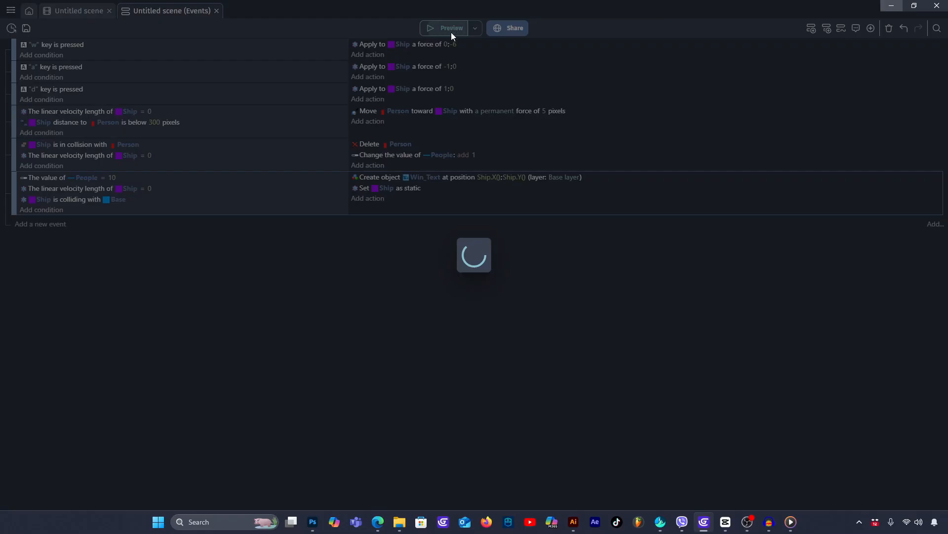
{"action": "key", "text": "w"}
{"action": "key", "text": "d"}
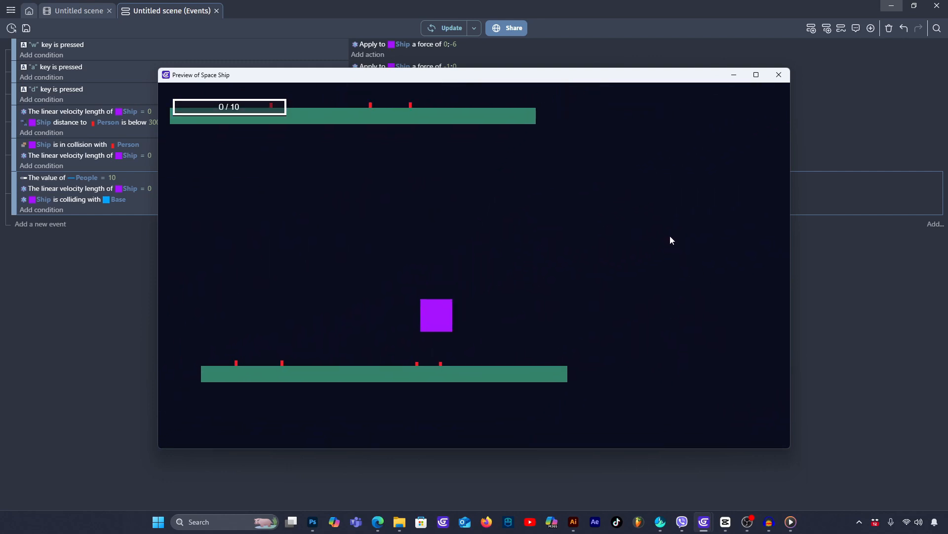
{"action": "key", "text": "w"}
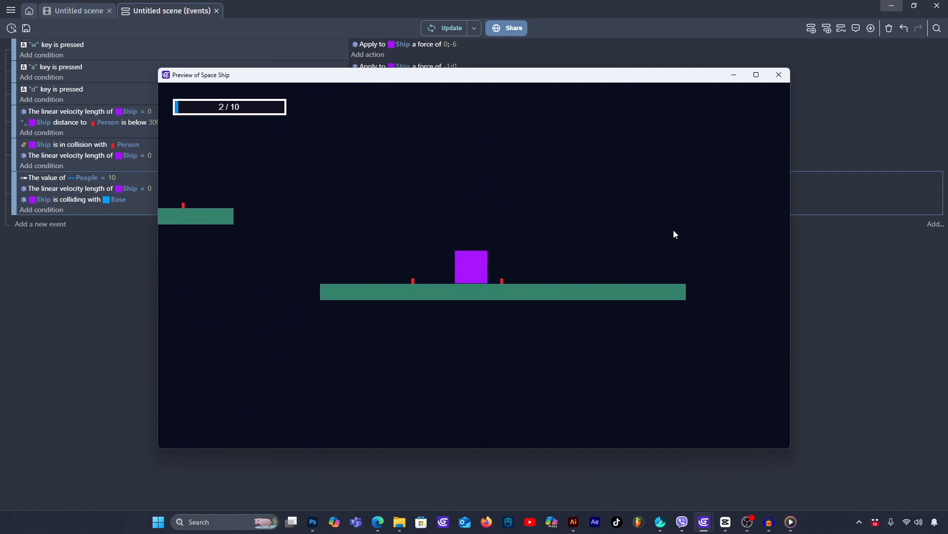
{"action": "key", "text": "w"}
{"action": "key", "text": "a"}
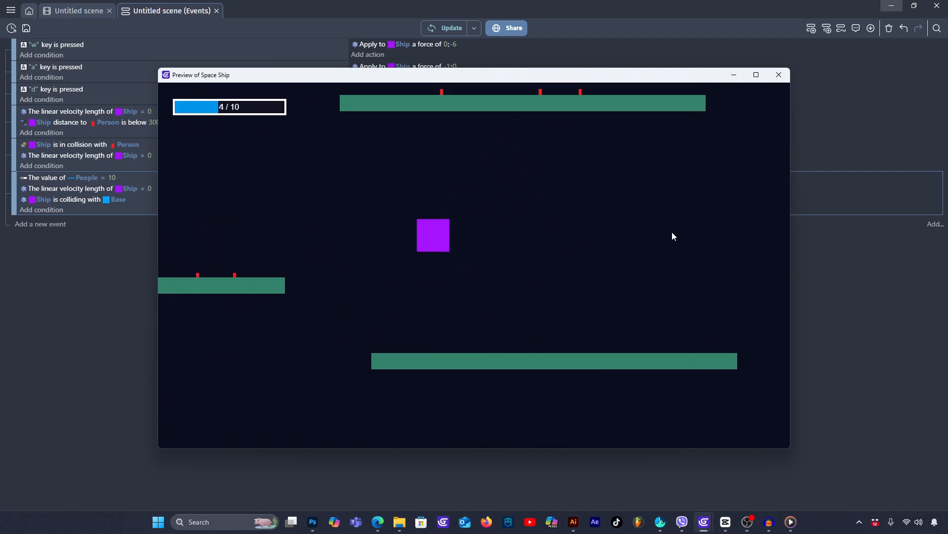
{"action": "key", "text": "w"}
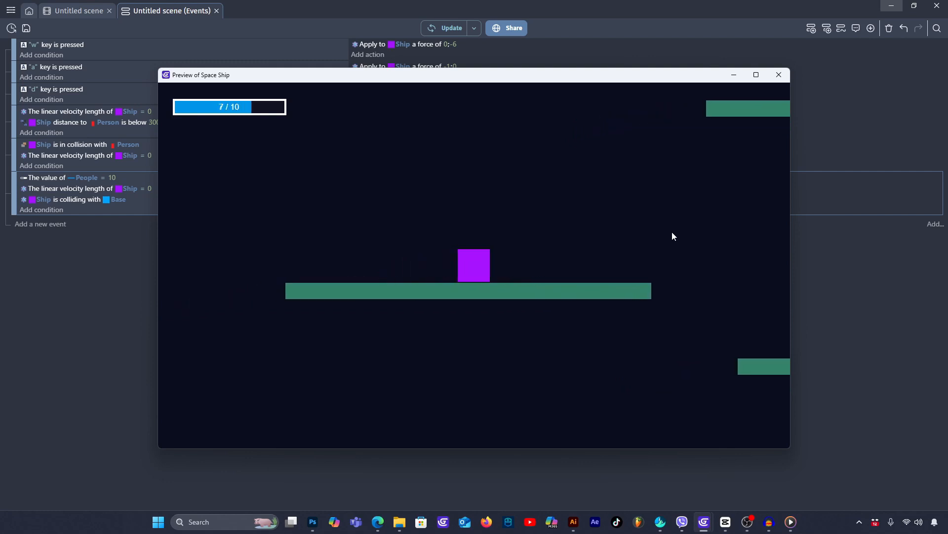
{"action": "key", "text": "w"}
{"action": "key", "text": "d"}
{"action": "key", "text": "d"}
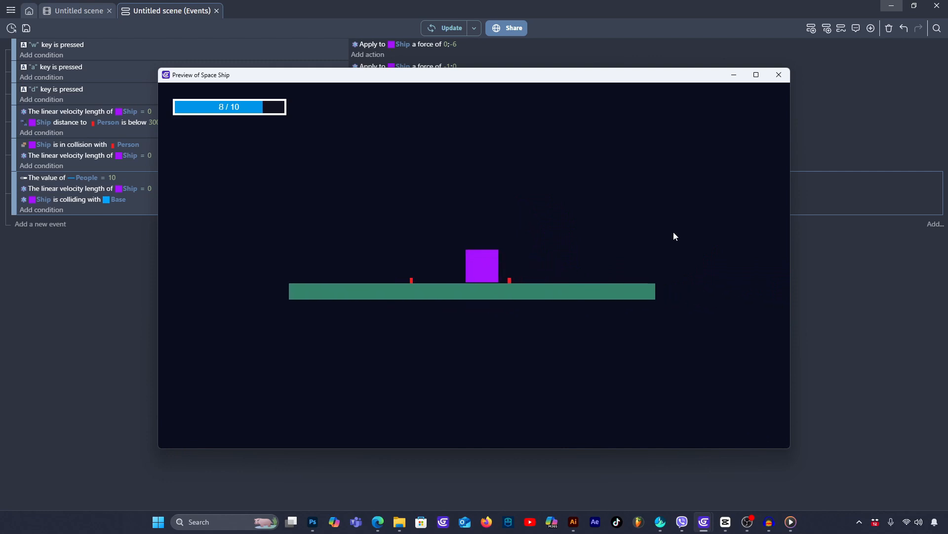
{"action": "key", "text": "w"}
{"action": "key", "text": "a"}
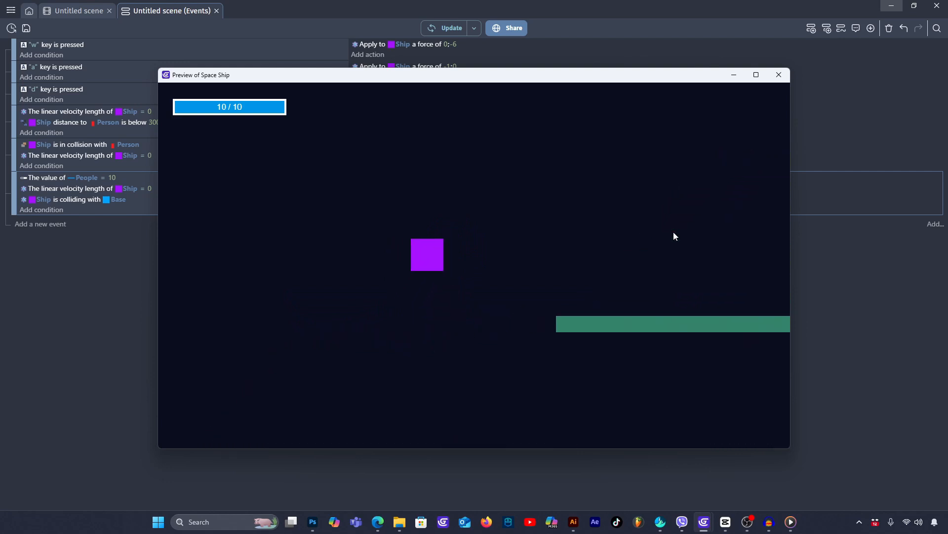
- Fly the Ship to the blue Base and land on it to test the win event, and close the preview
{"action": "key", "text": "w"}
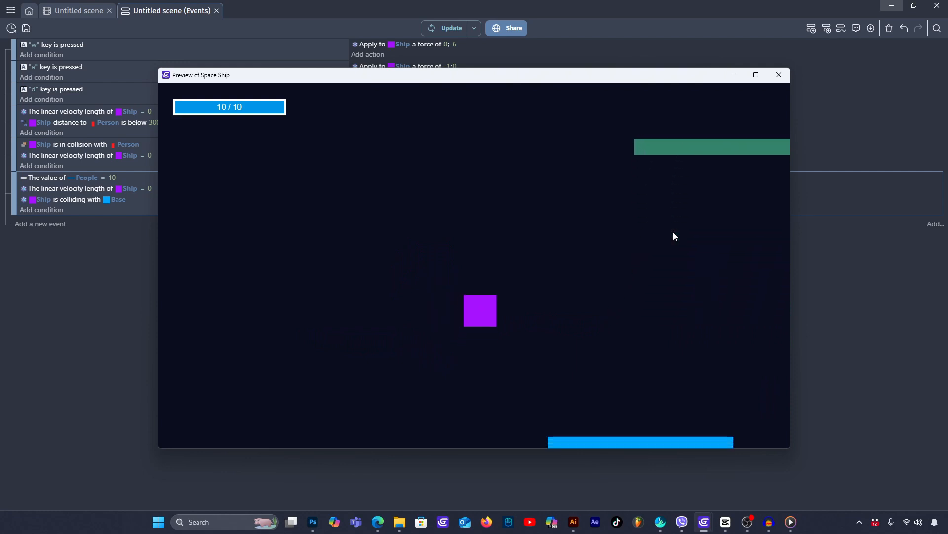
{"action": "key", "text": "d"}
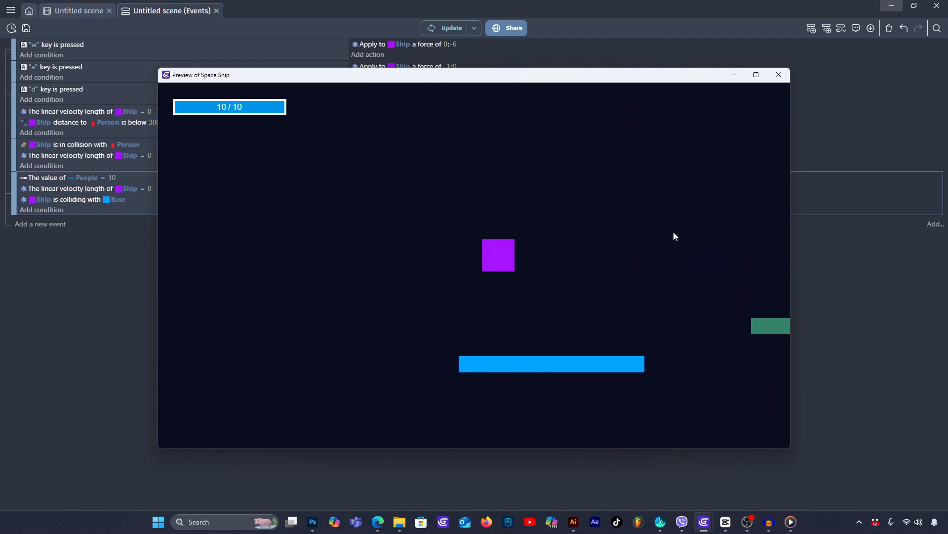
{"action": "key", "text": "w"}
{"action": "key", "text": "a"}
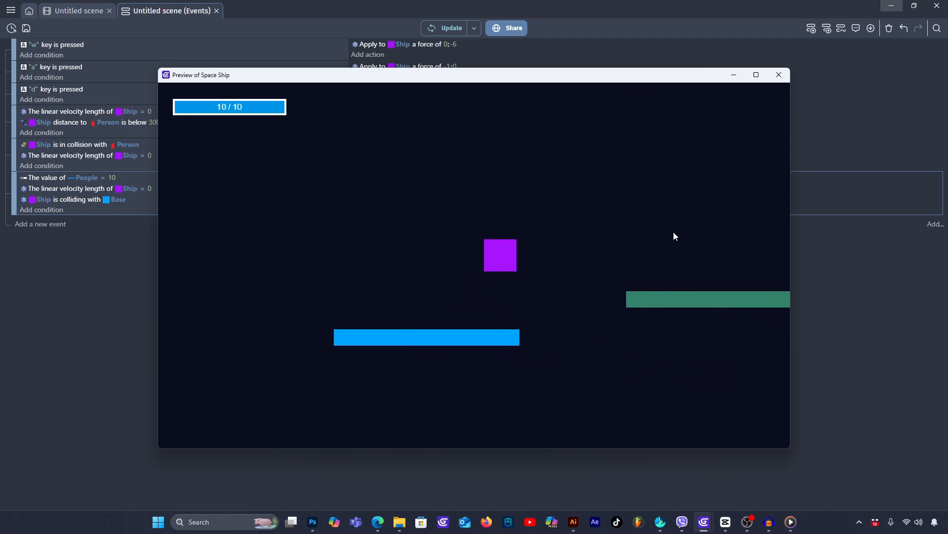
{"action": "key", "text": "w"}
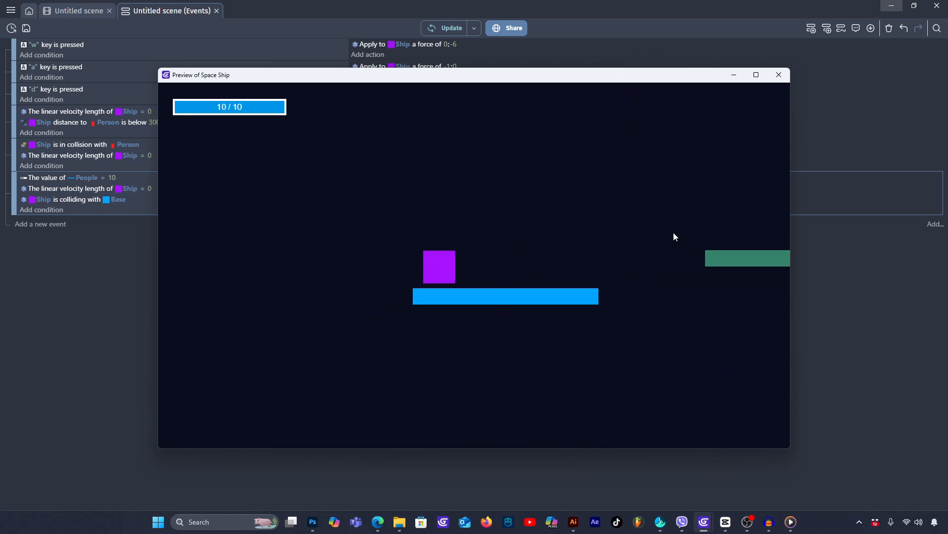
{"action": "key", "text": "w"}
{"action": "key", "text": "d"}
{"action": "key", "text": "w"}
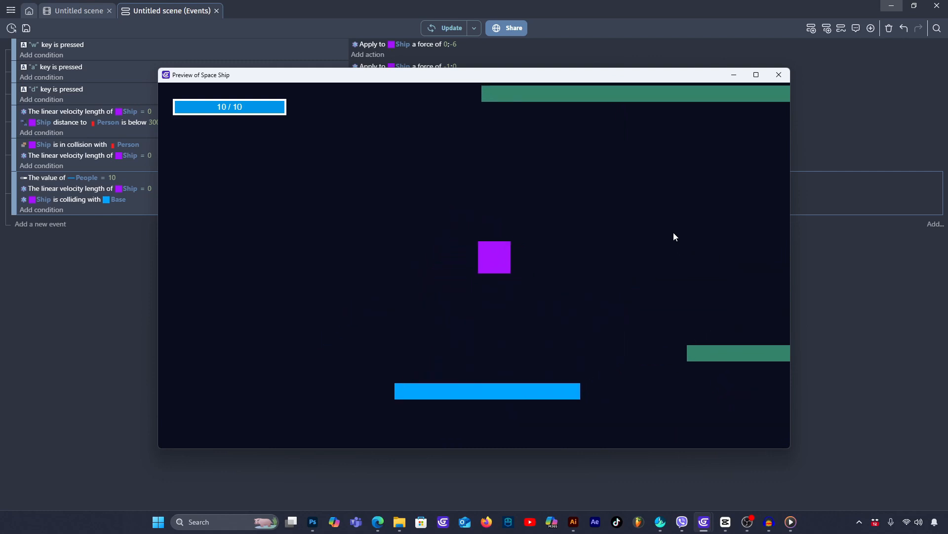
{"action": "key", "text": "a"}
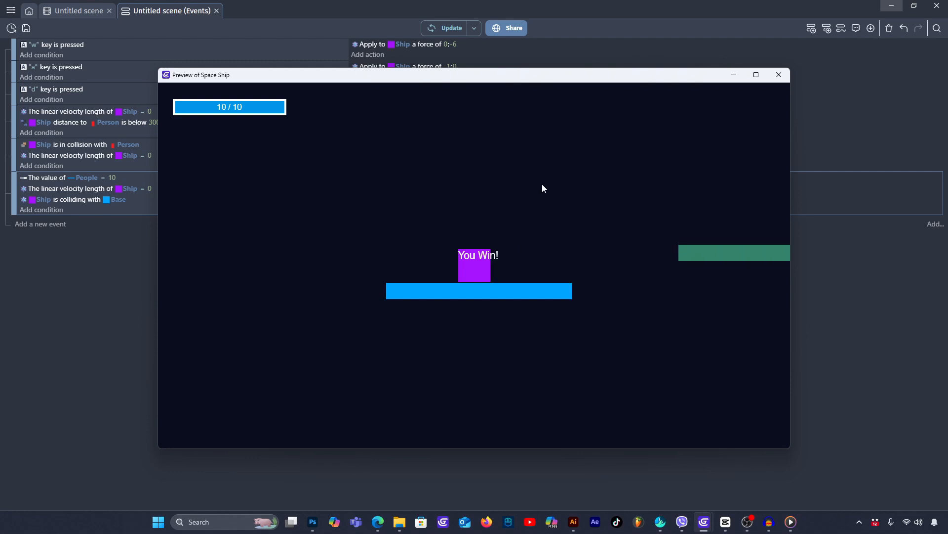
{"action": "left_click", "coordinate": [779, 75]}
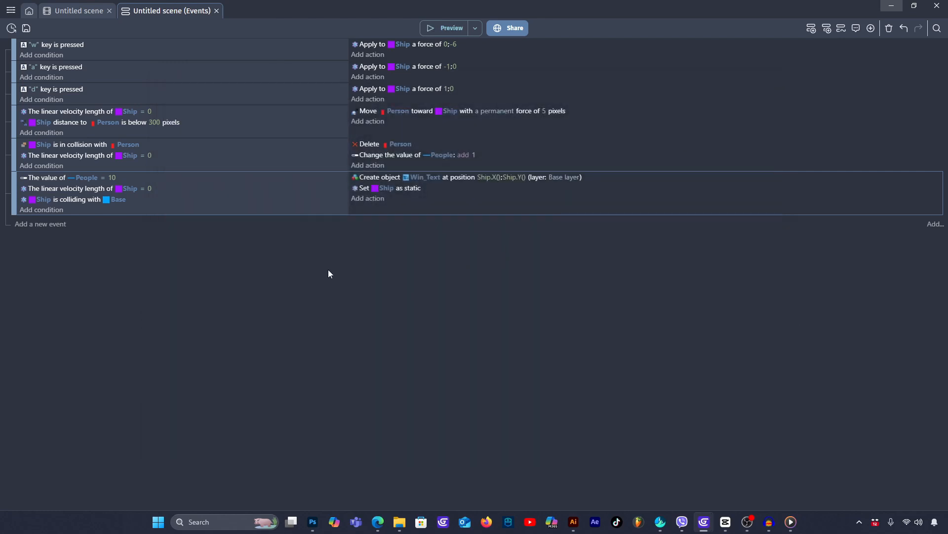